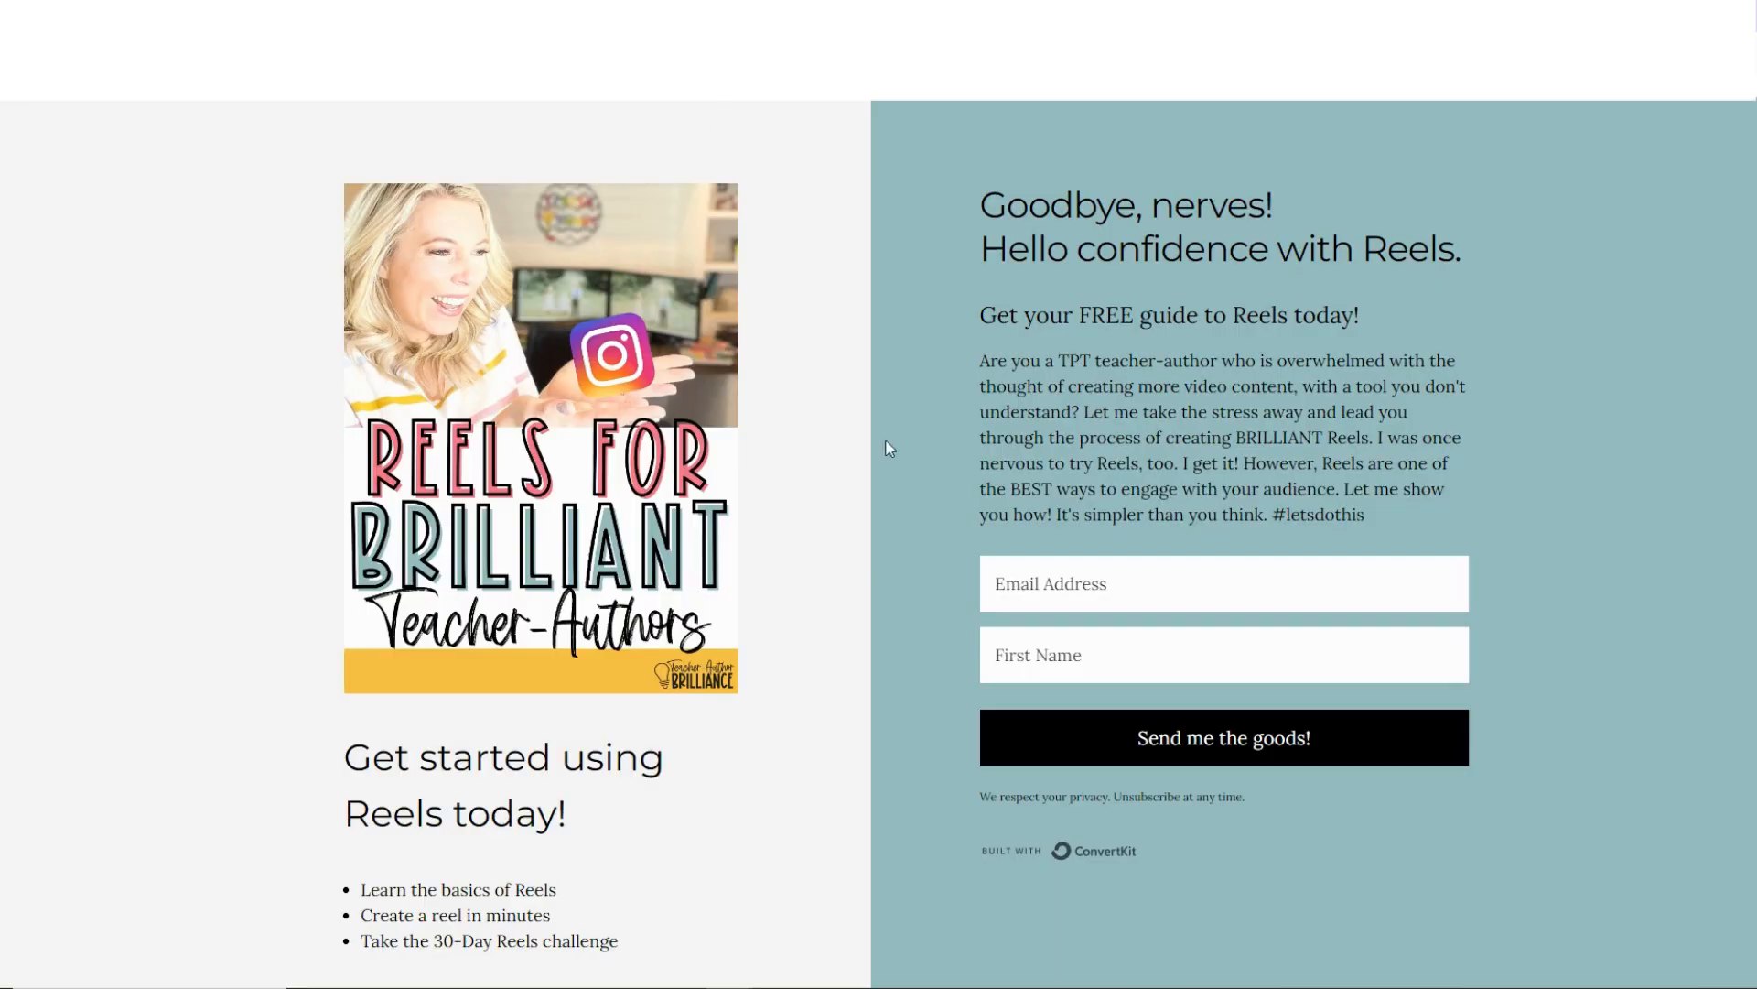
Fill in the free Reels guide form with the saved email address and first name, and submit it.
left_click(1012, 579)
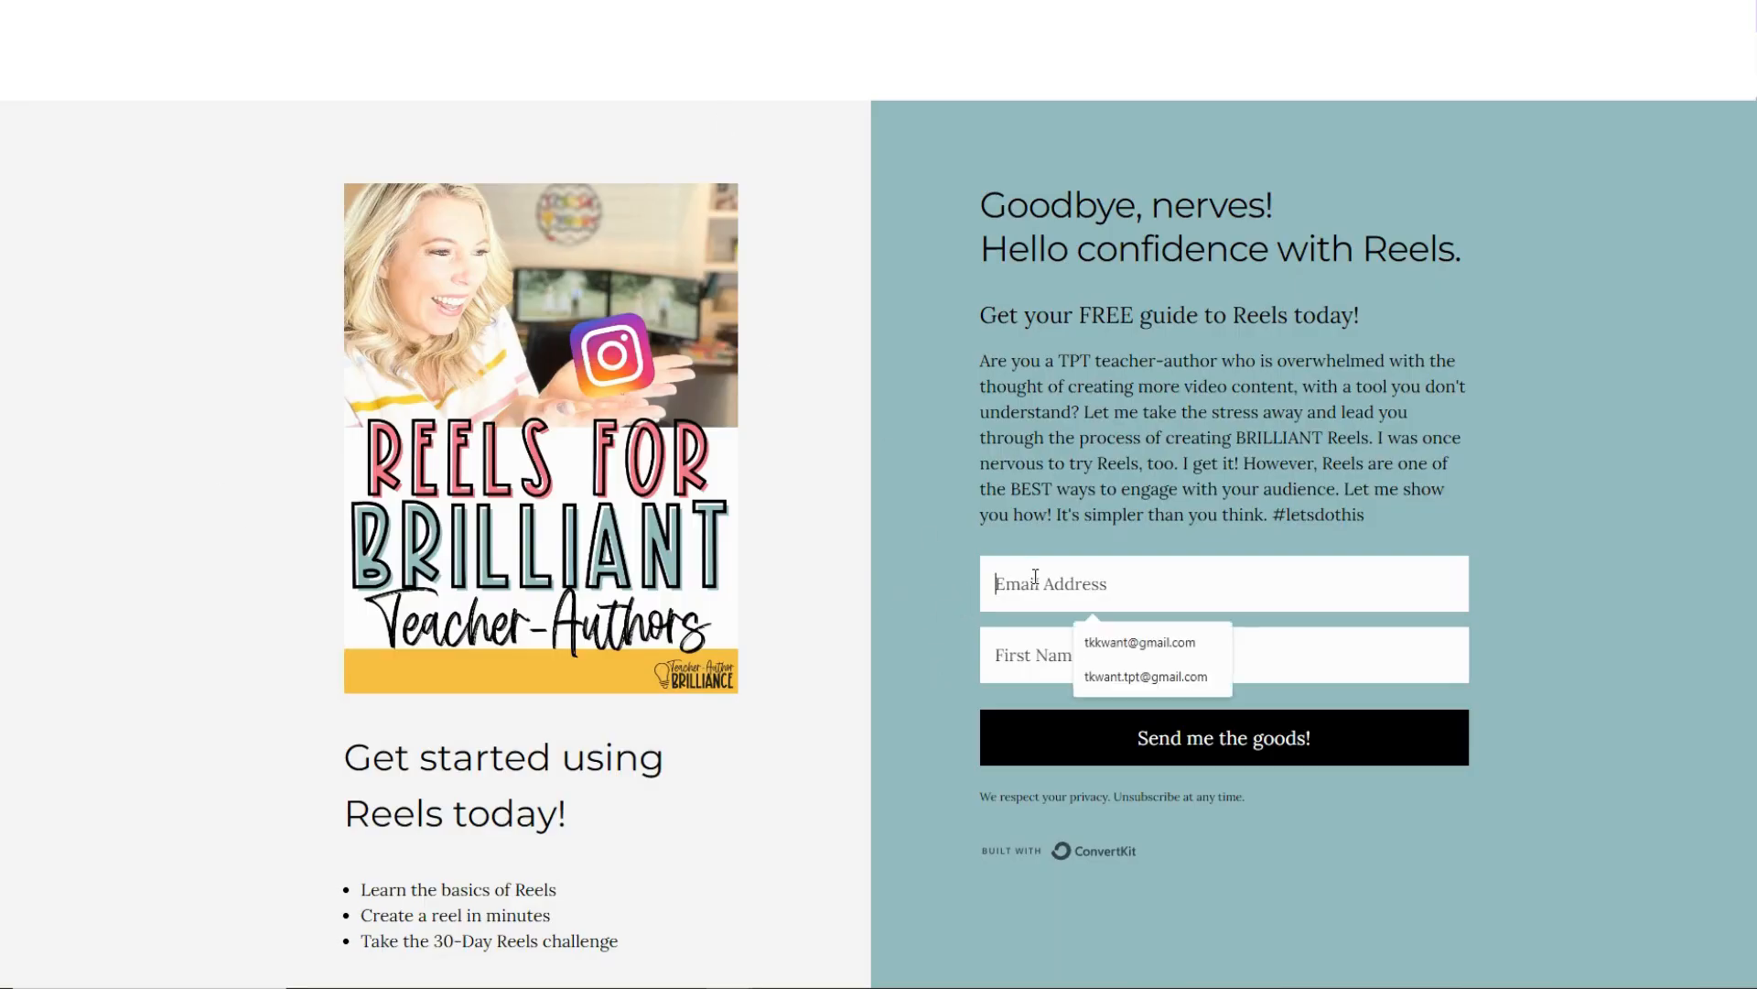
left_click(1089, 638)
left_click(1080, 661)
left_click(1080, 714)
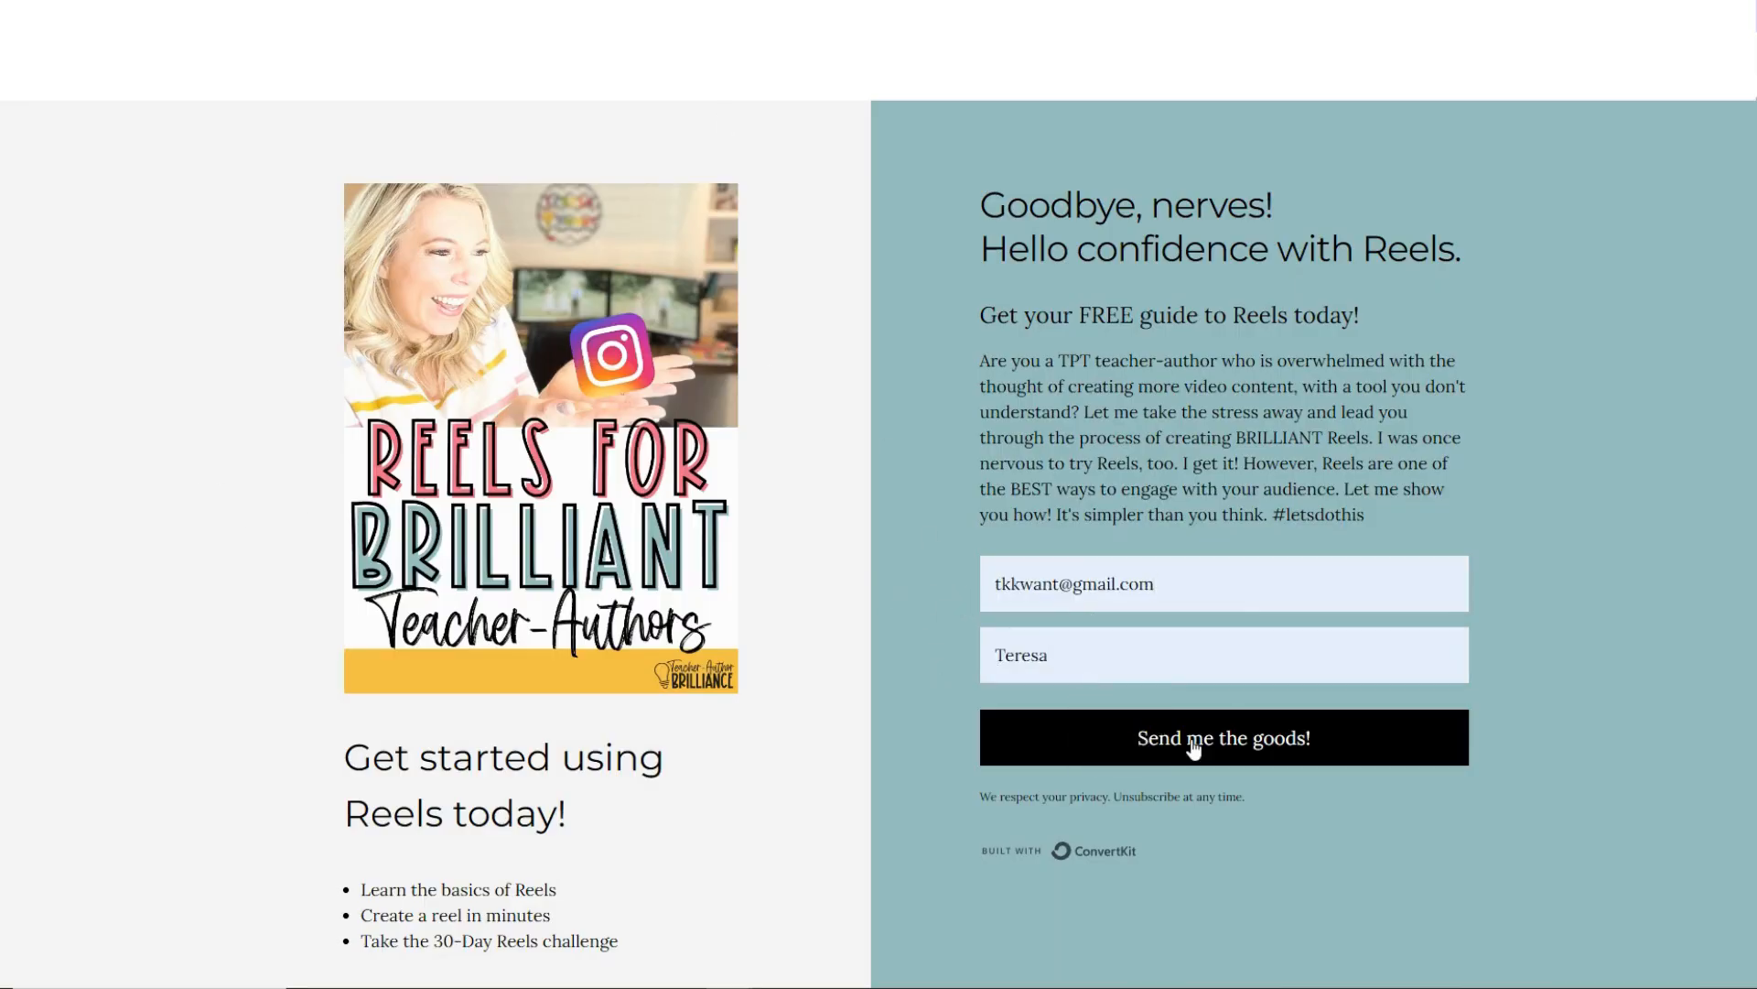
left_click(1191, 738)
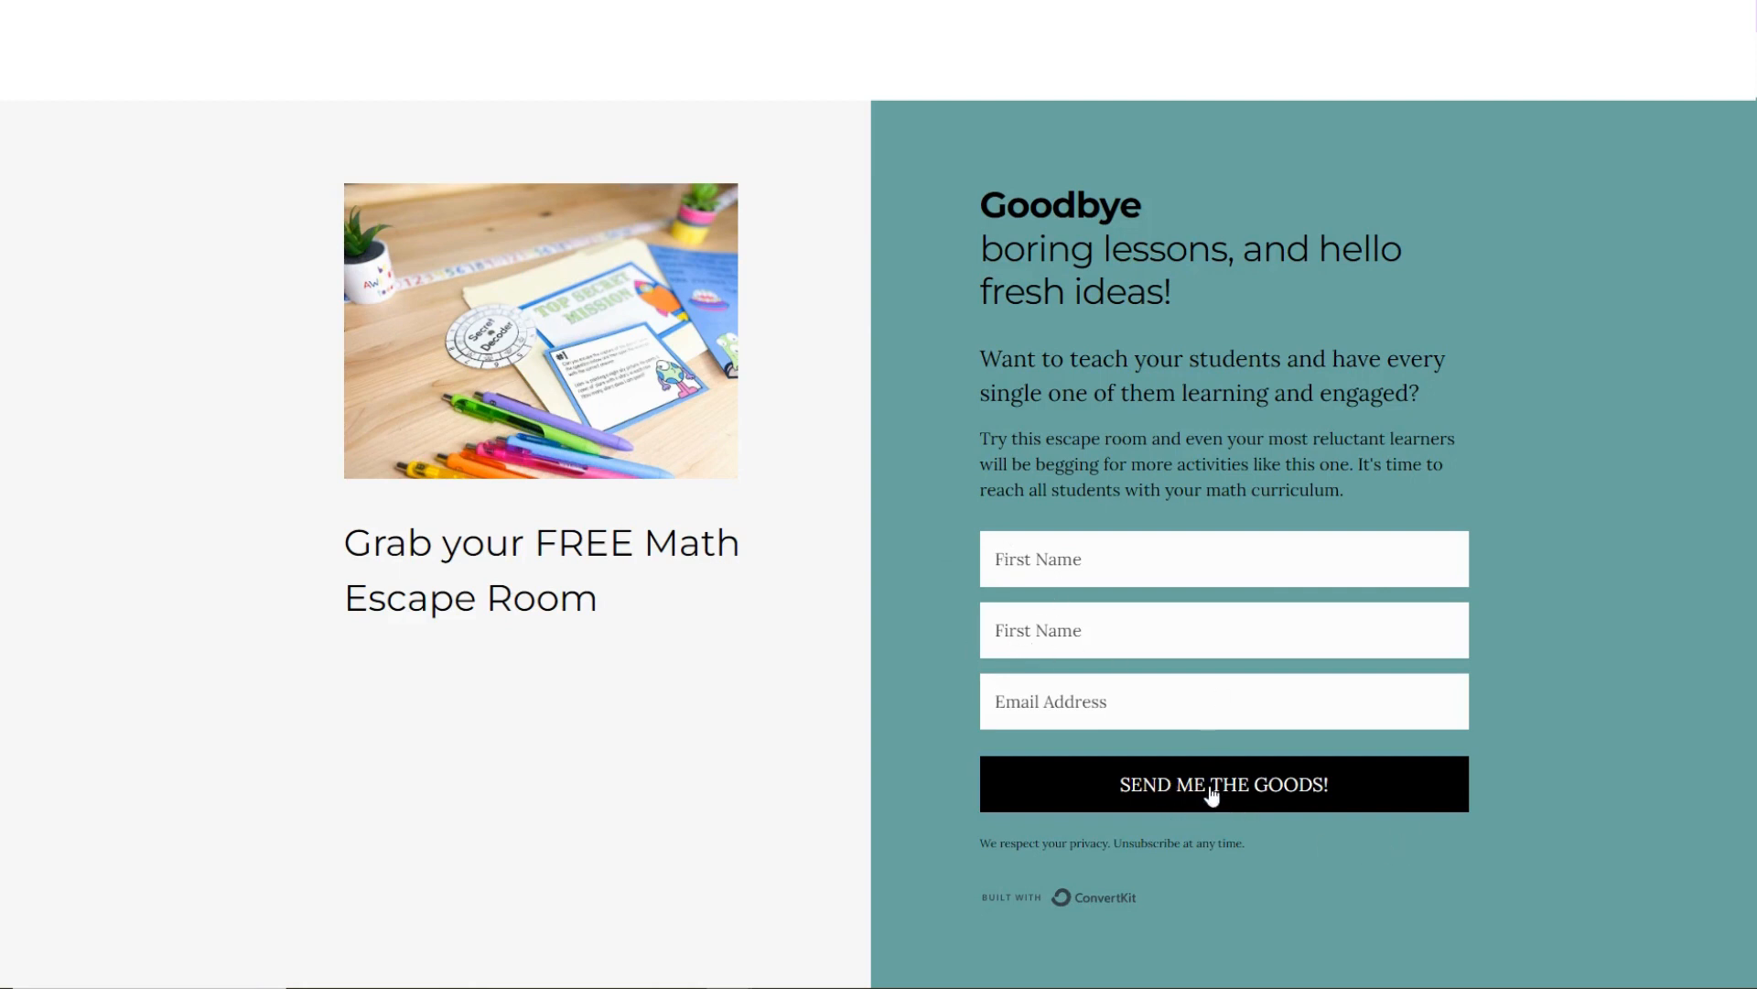
Submit the free math escape room form with the saved first name and email address, and look through the special-offer page.
left_click(1025, 566)
left_click(1083, 629)
left_click(1033, 703)
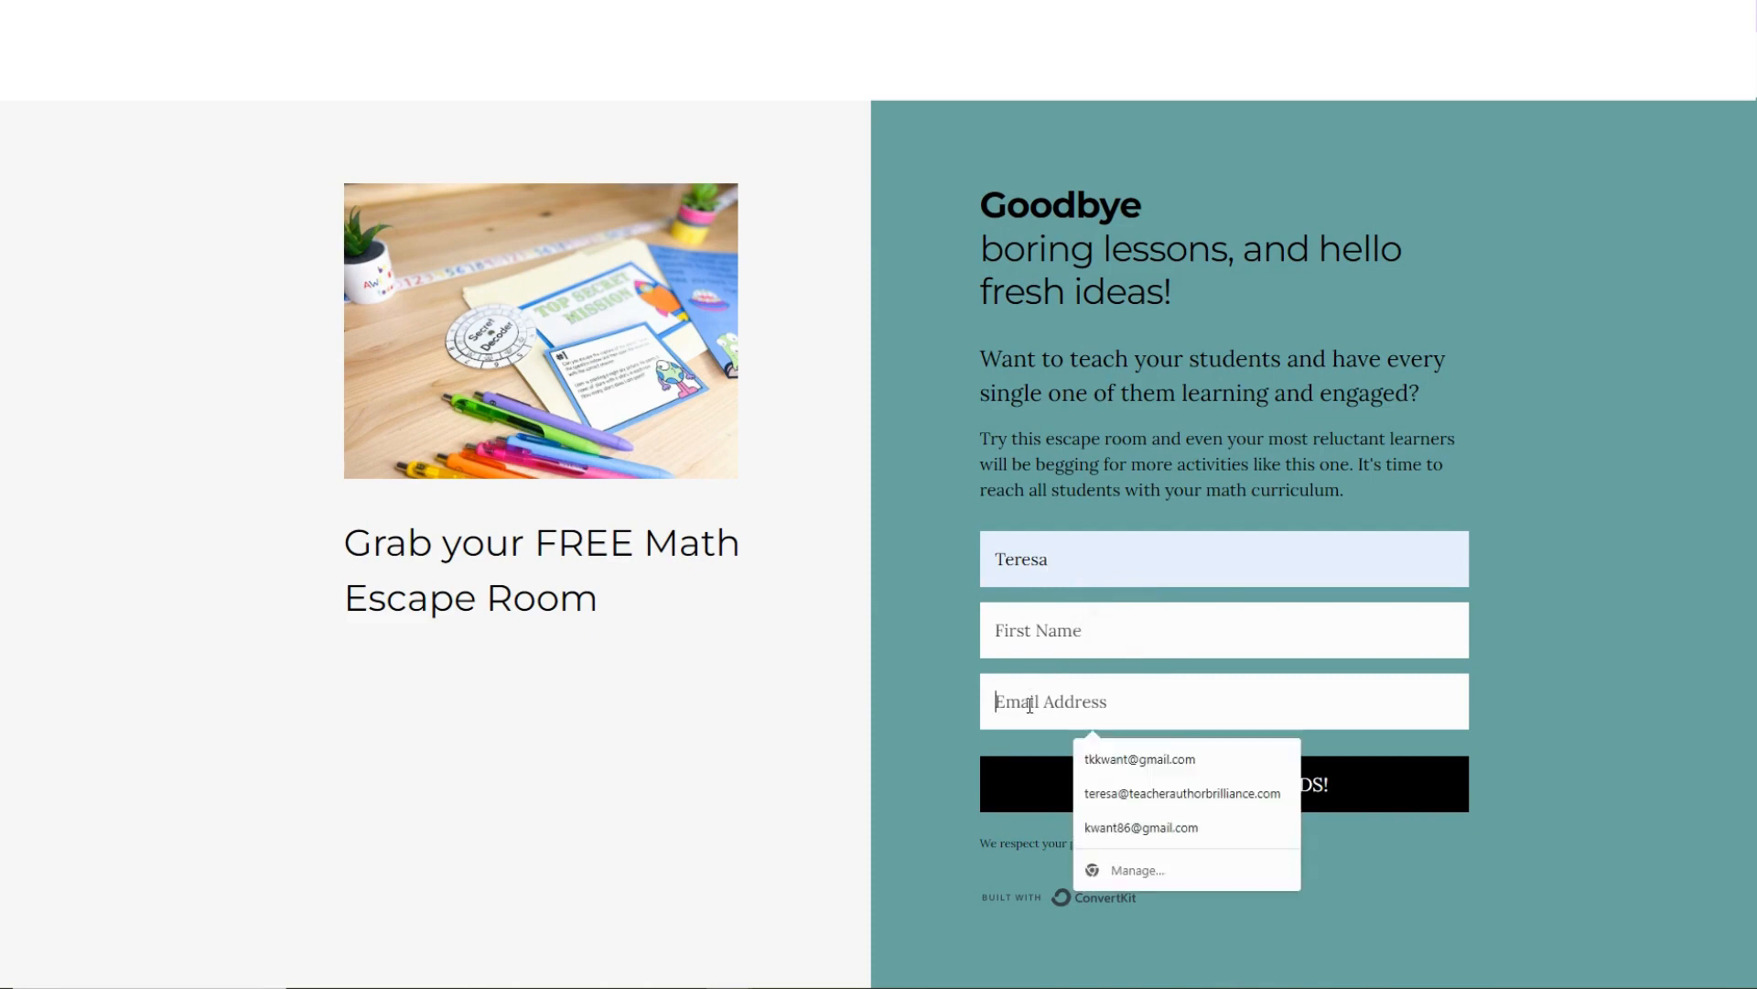
left_click(1108, 761)
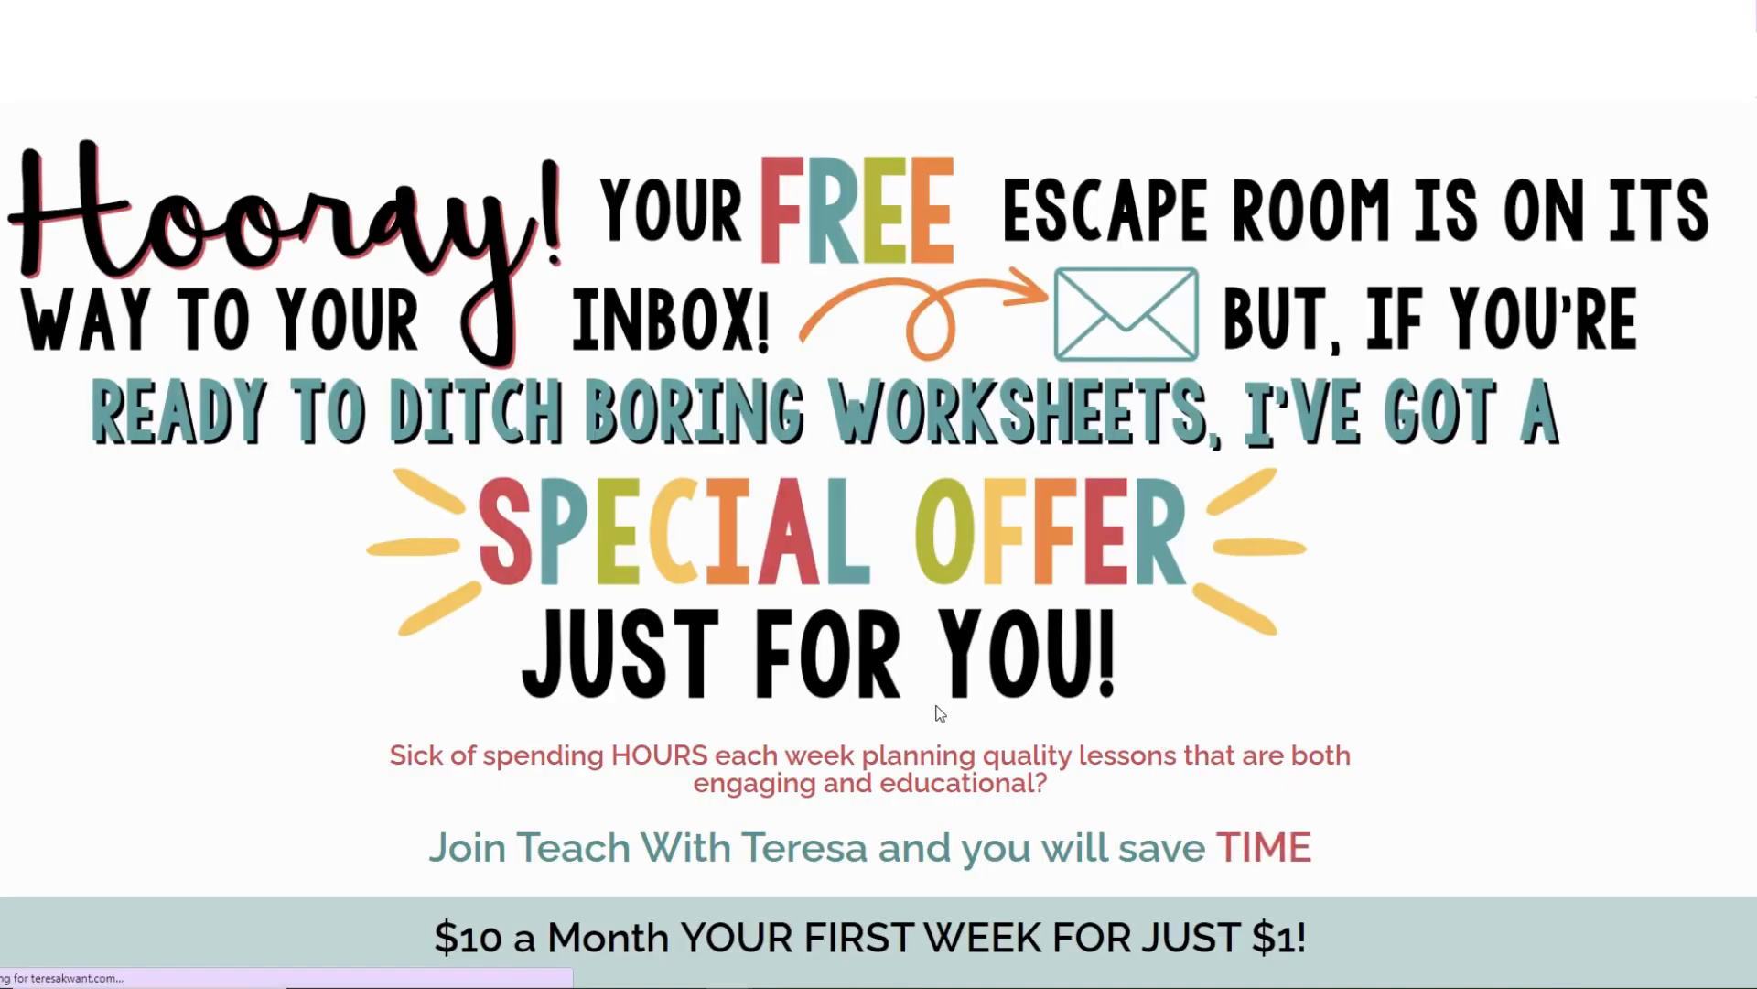
scroll(918, 736, "down", 4)
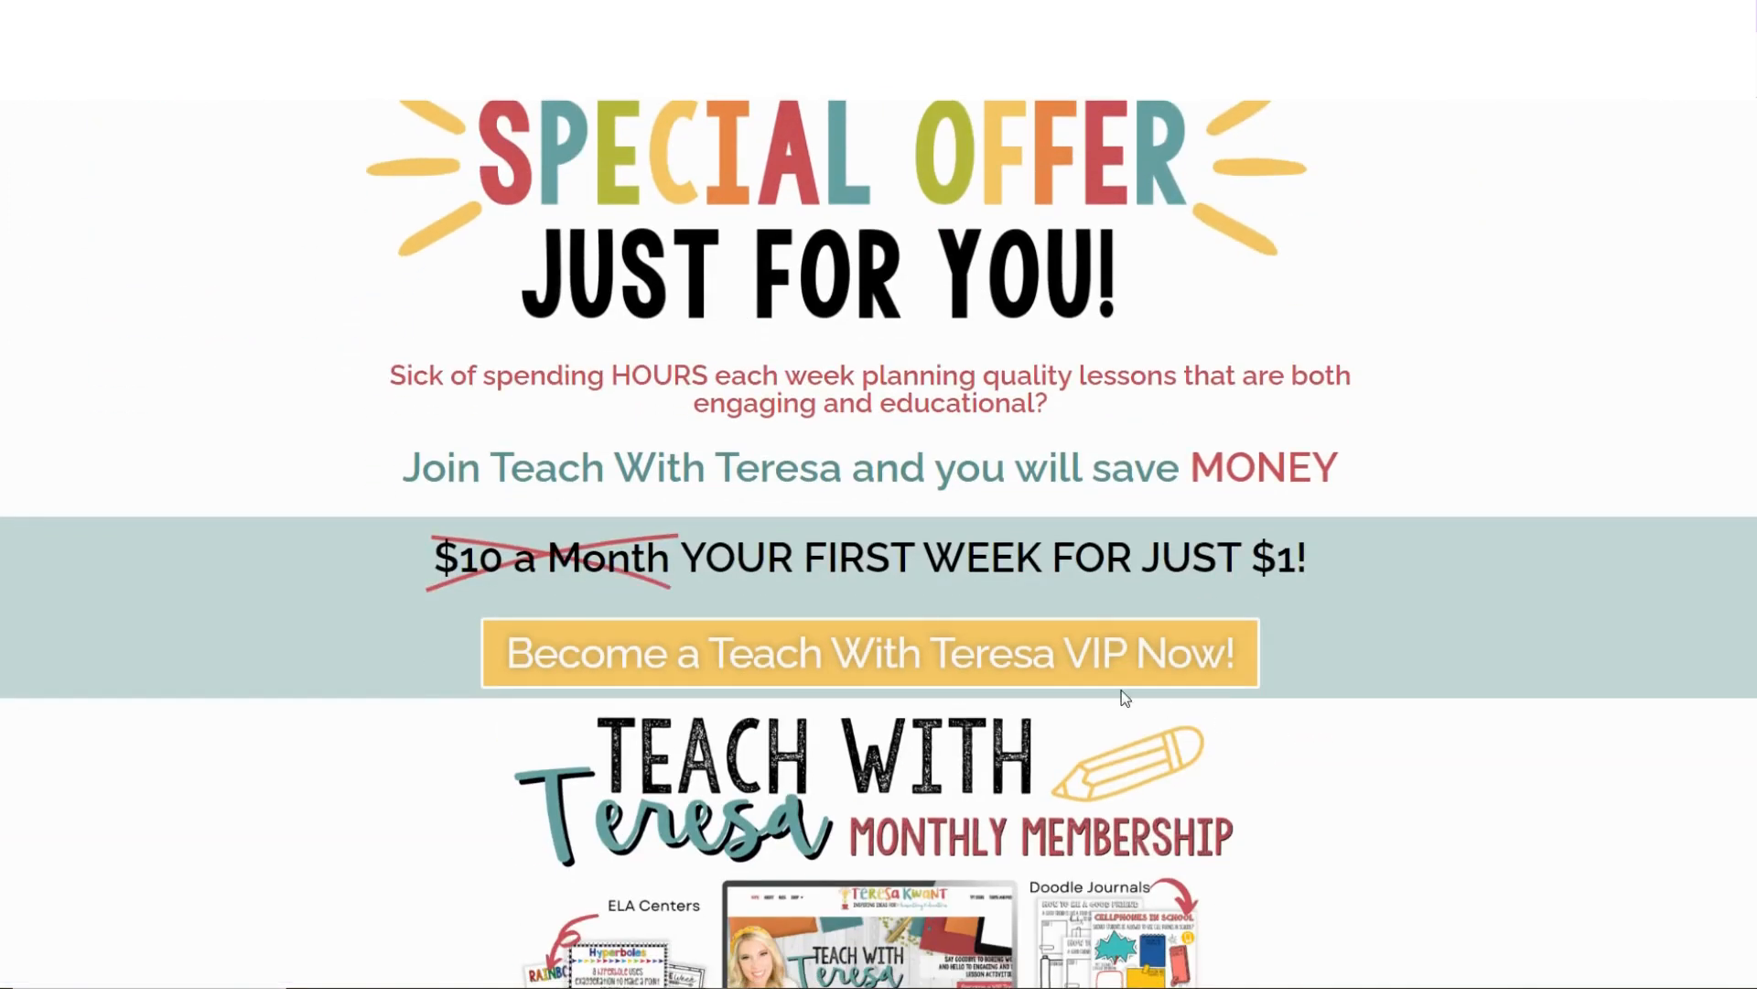
scroll(1318, 608, "down", 2)
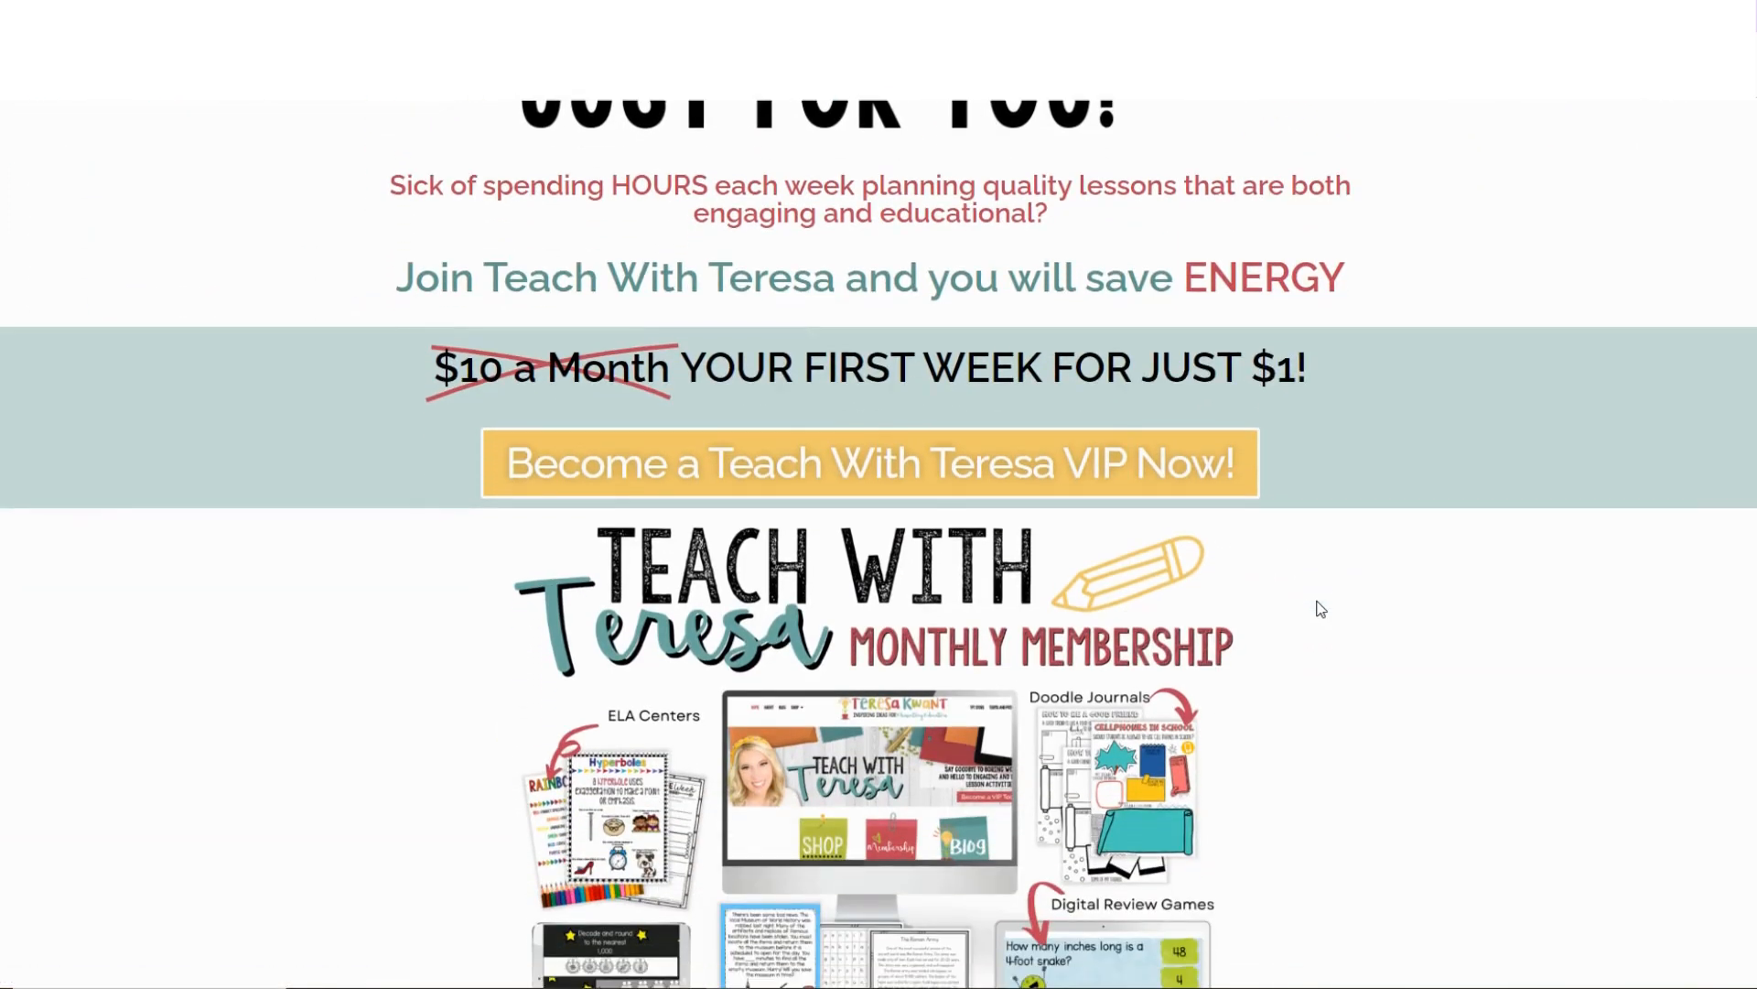
scroll(1318, 608, "up", 6)
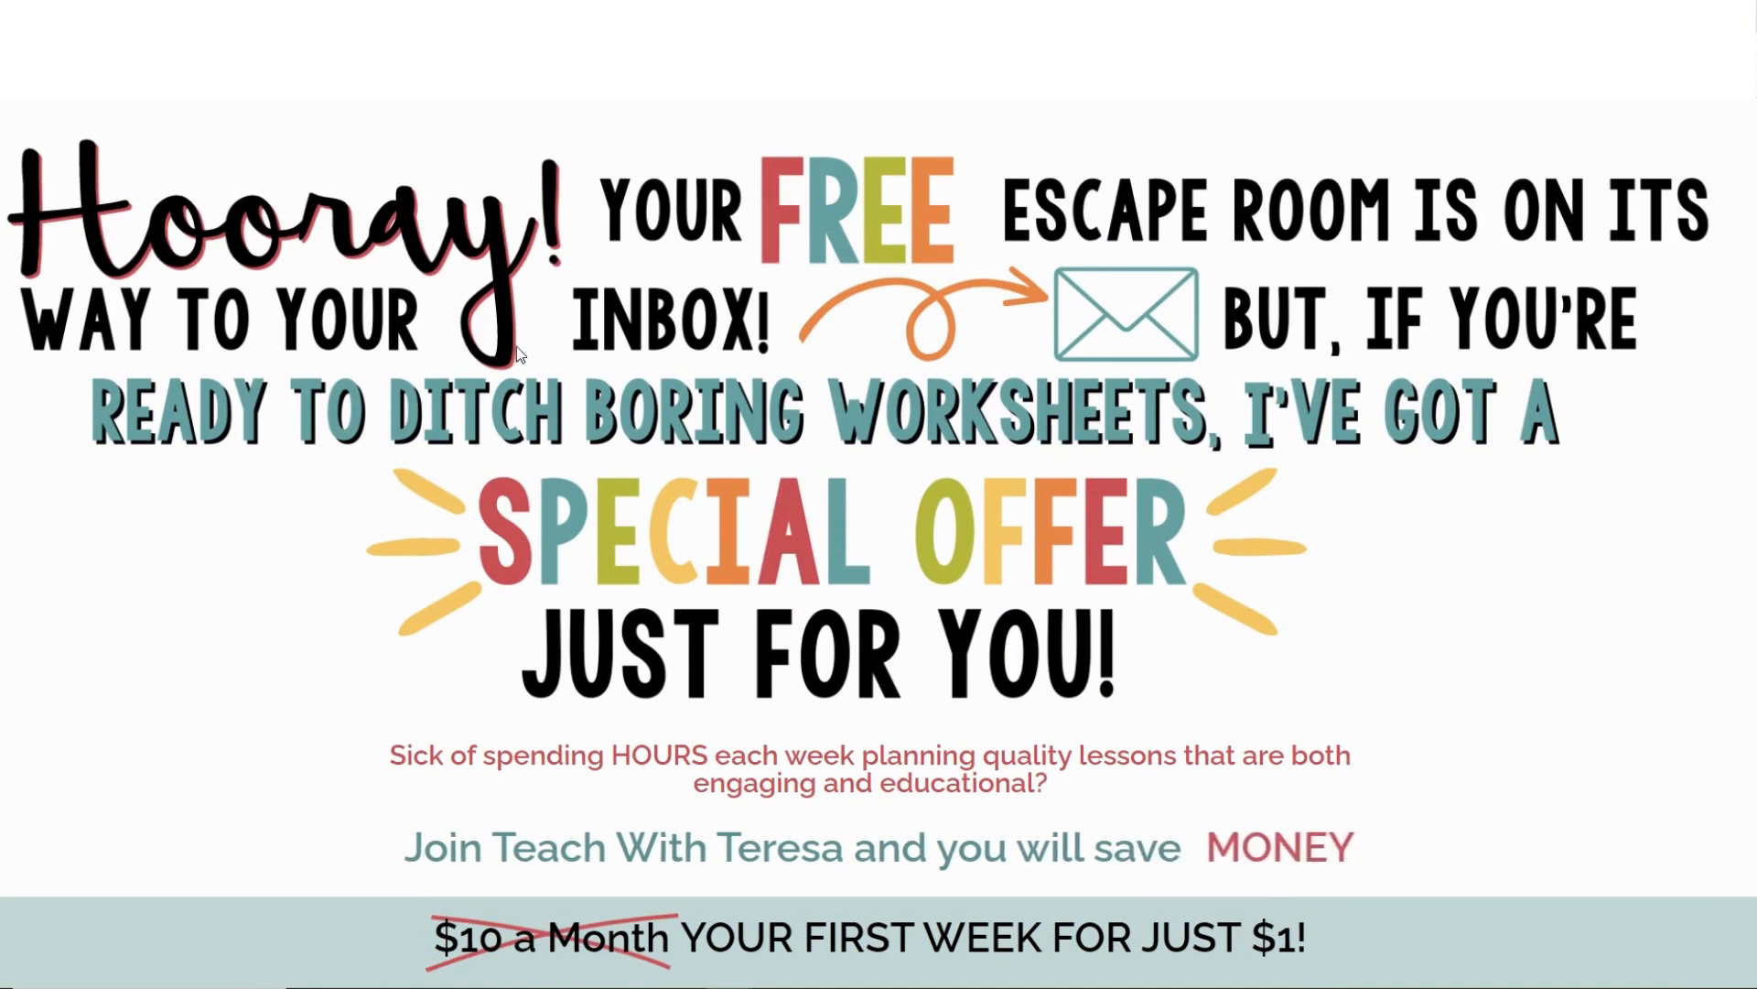
scroll(523, 367, "down", 2)
scroll(526, 374, "up", 2)
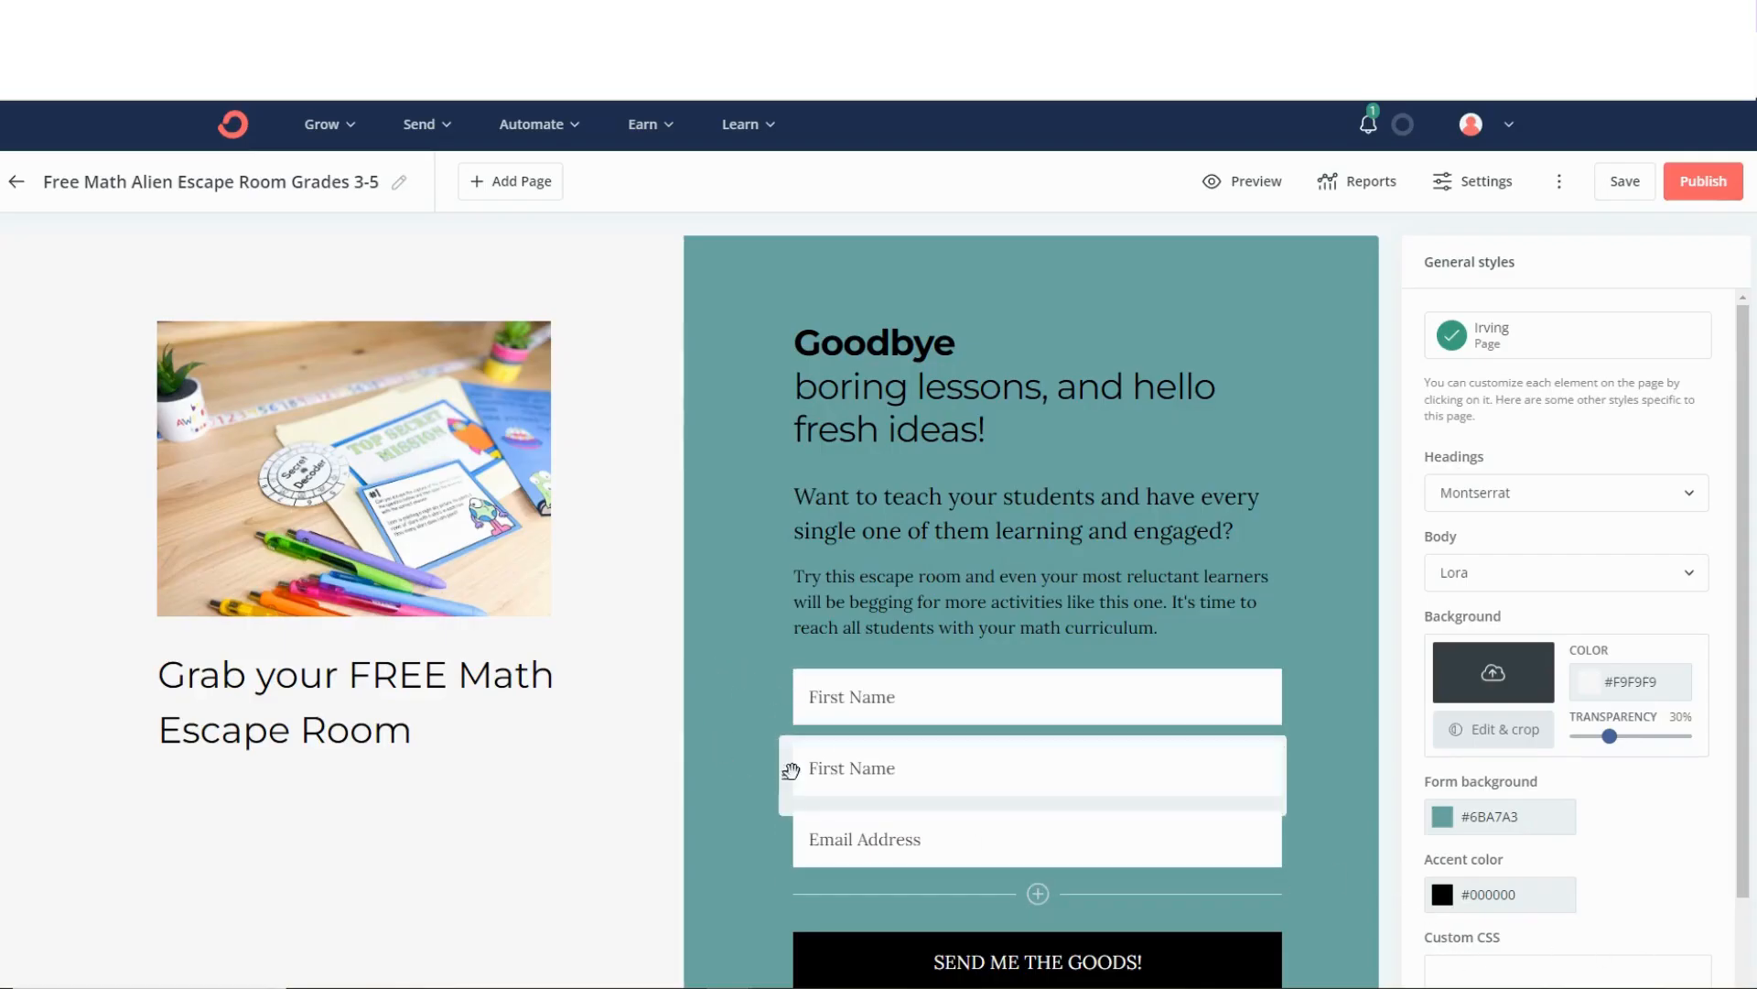
Delete the duplicate First Name field from the Free Math Alien Escape Room landing page form and save the page.
left_click(909, 767)
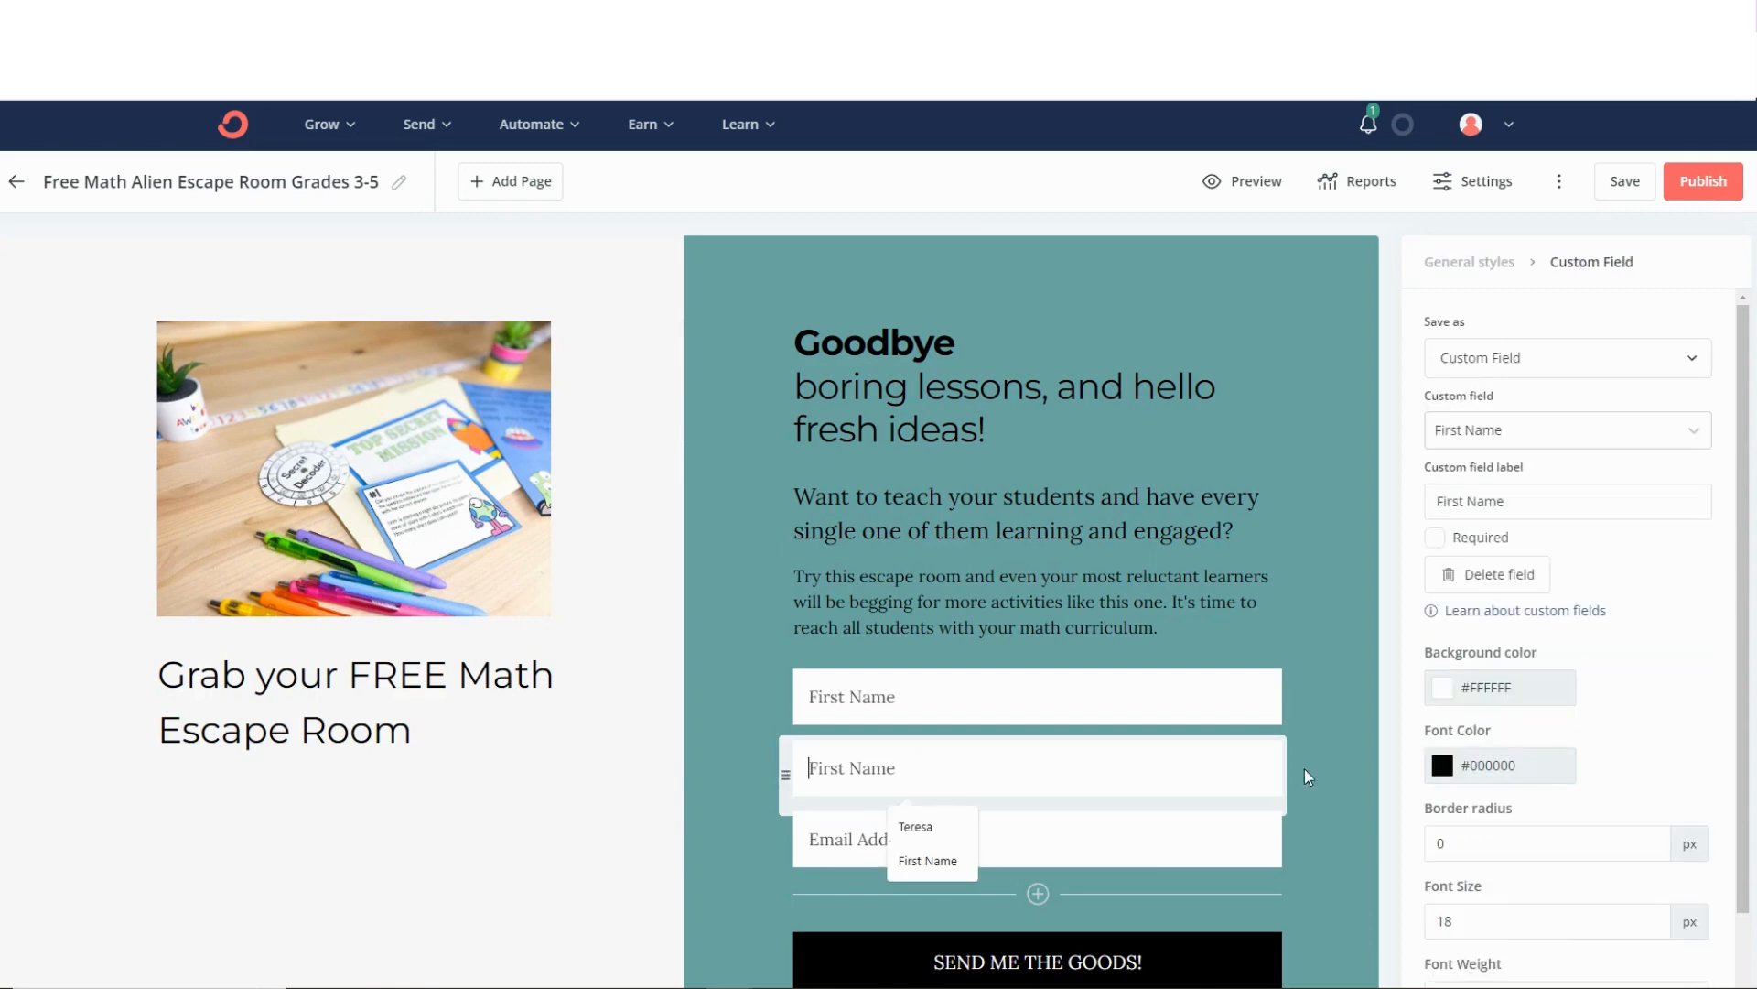
left_click(1498, 590)
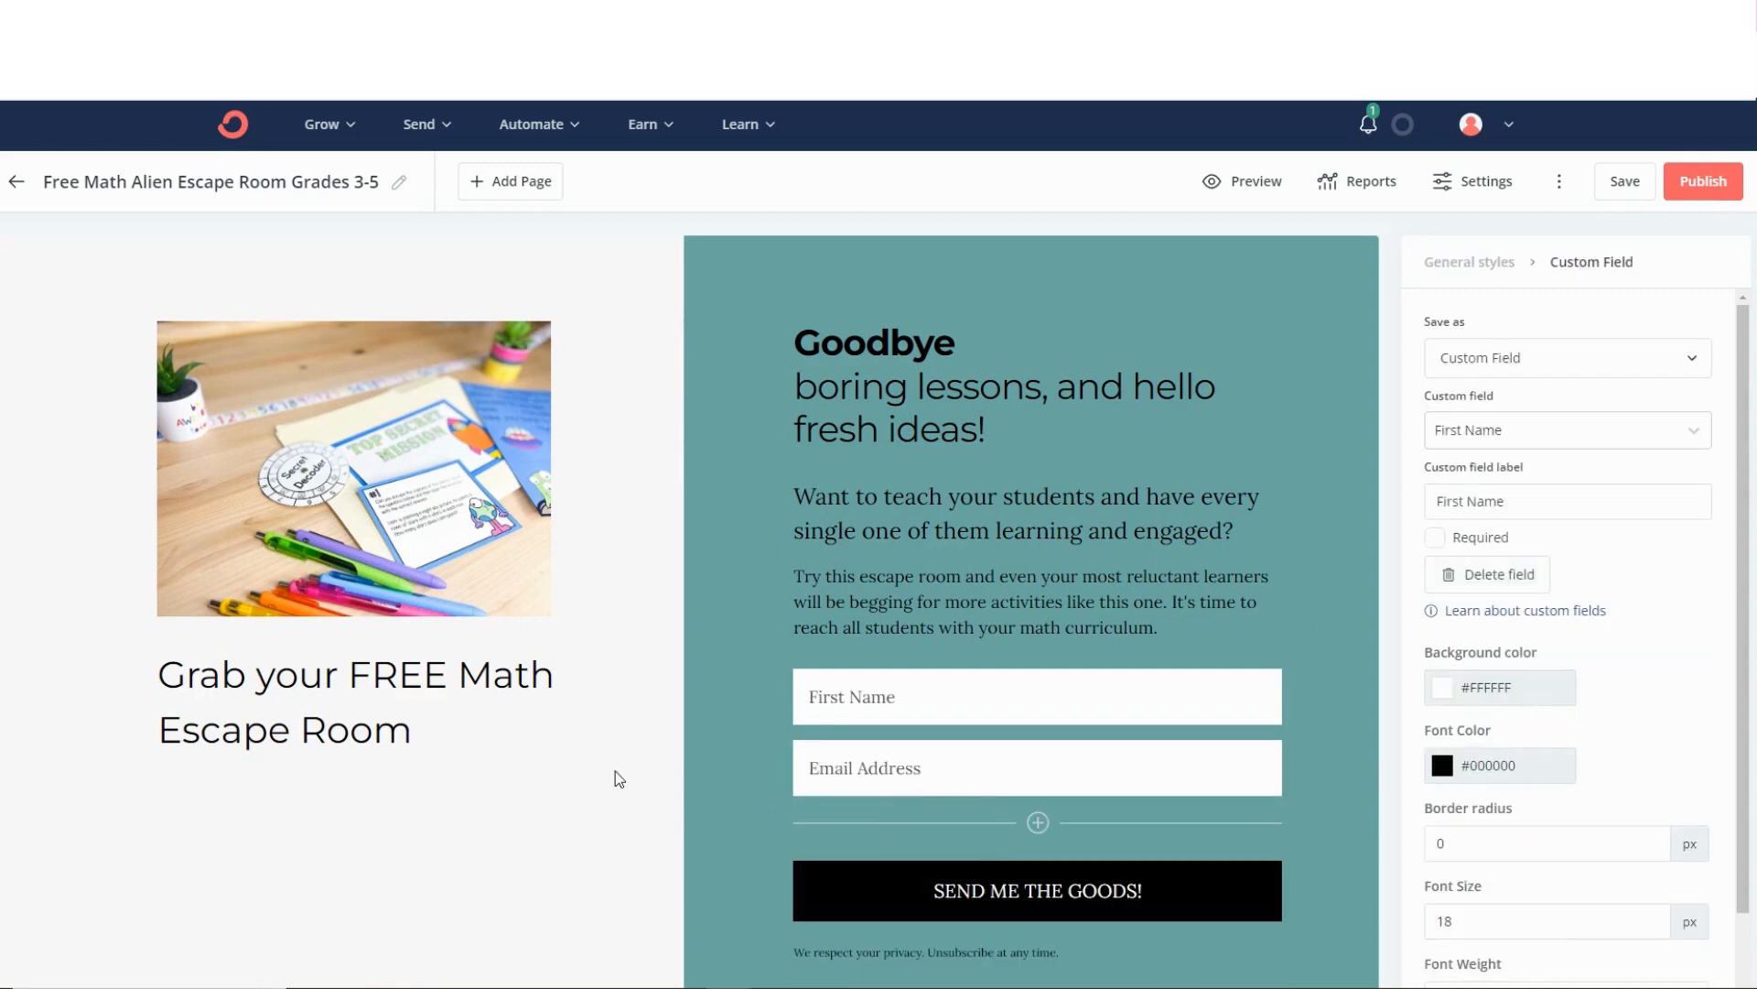
left_click(1619, 182)
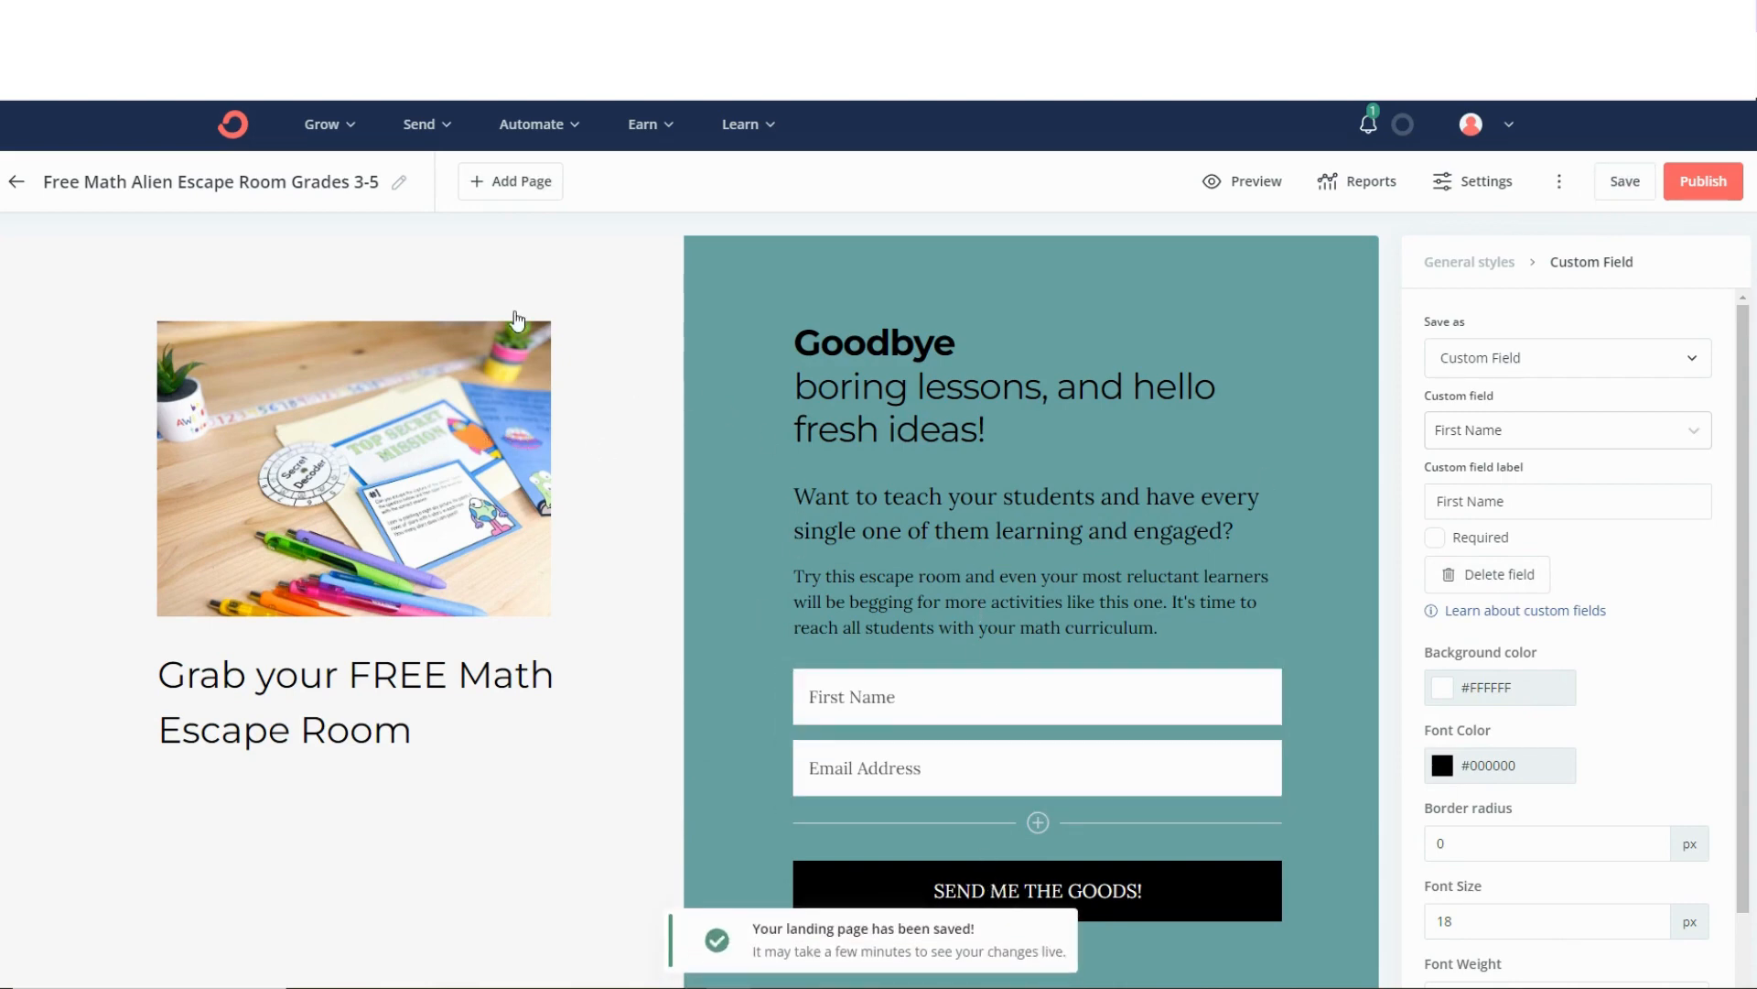
Create a new landing page based on the Abbey template.
left_click(353, 126)
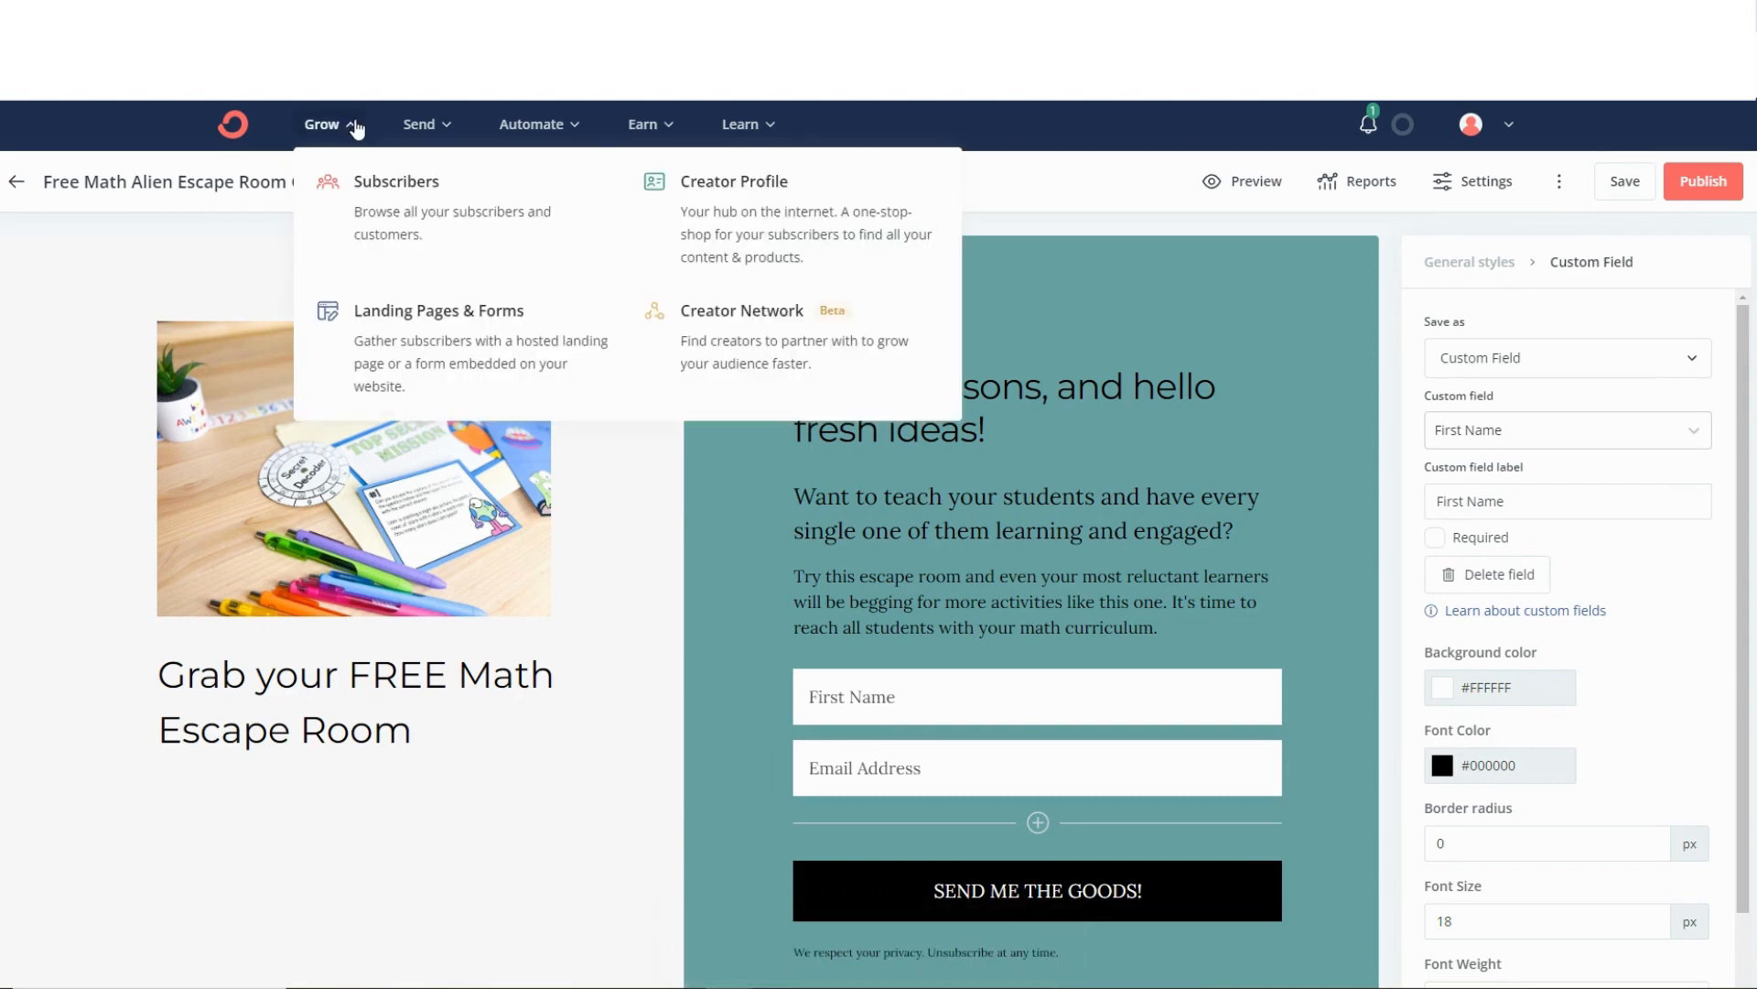
left_click(419, 321)
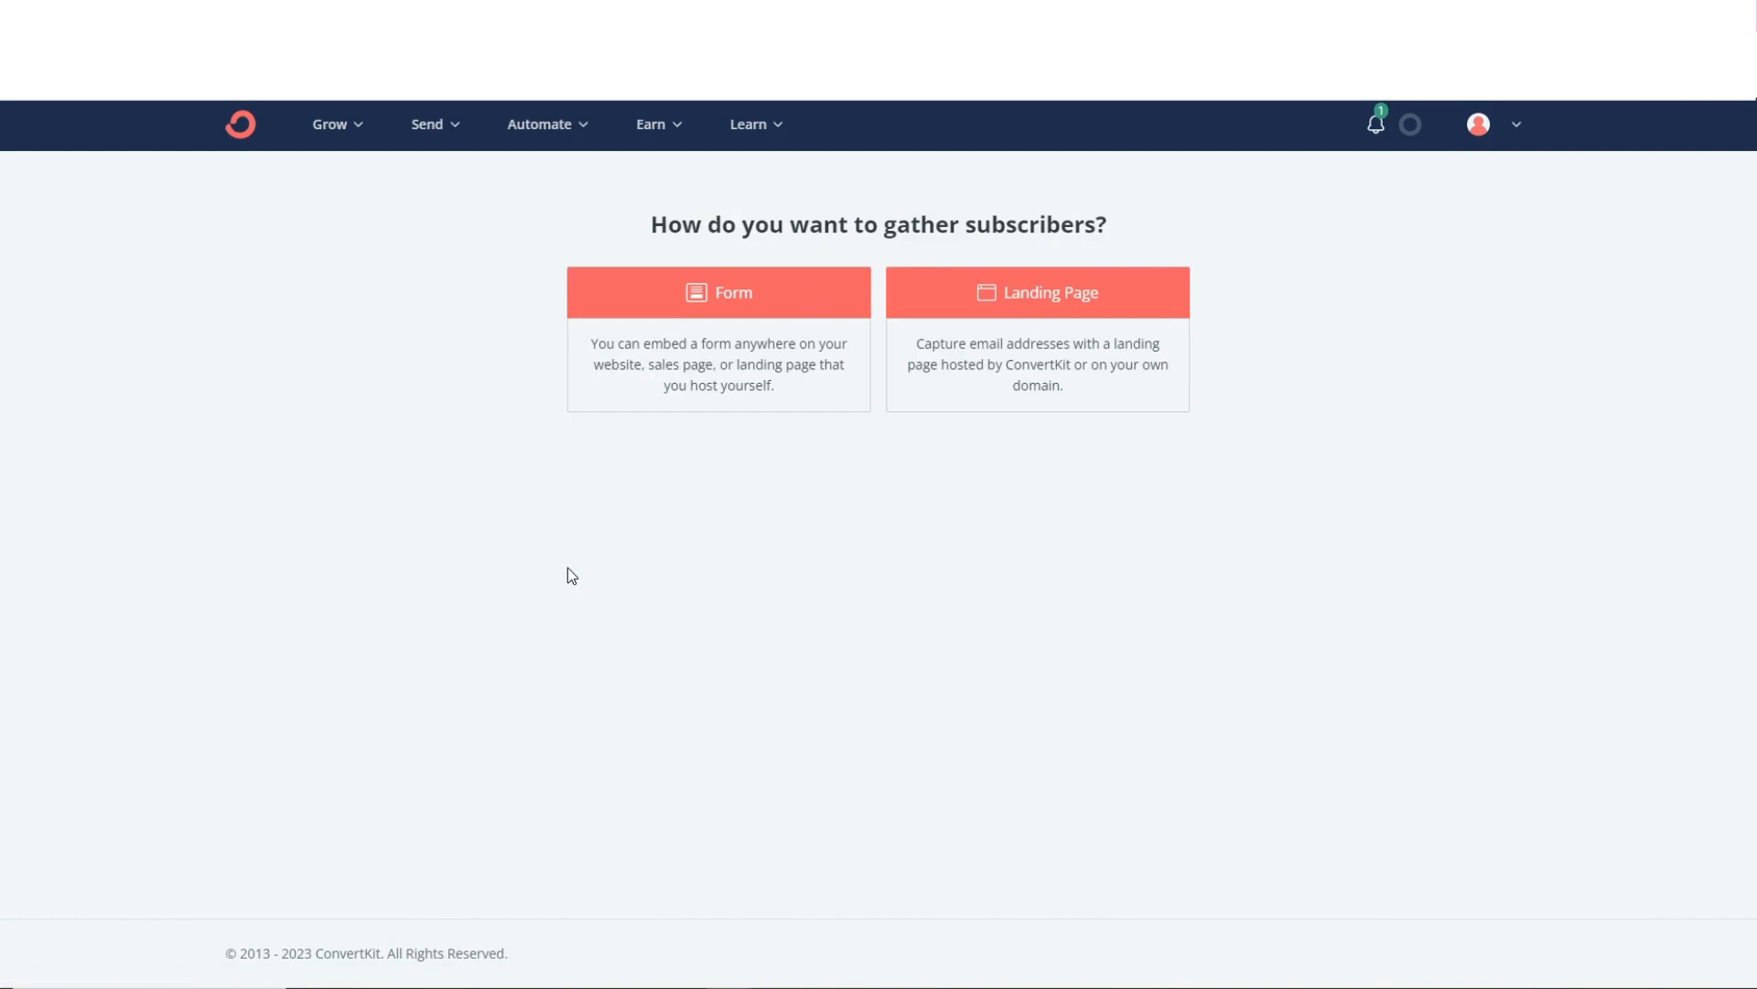
left_click(1060, 309)
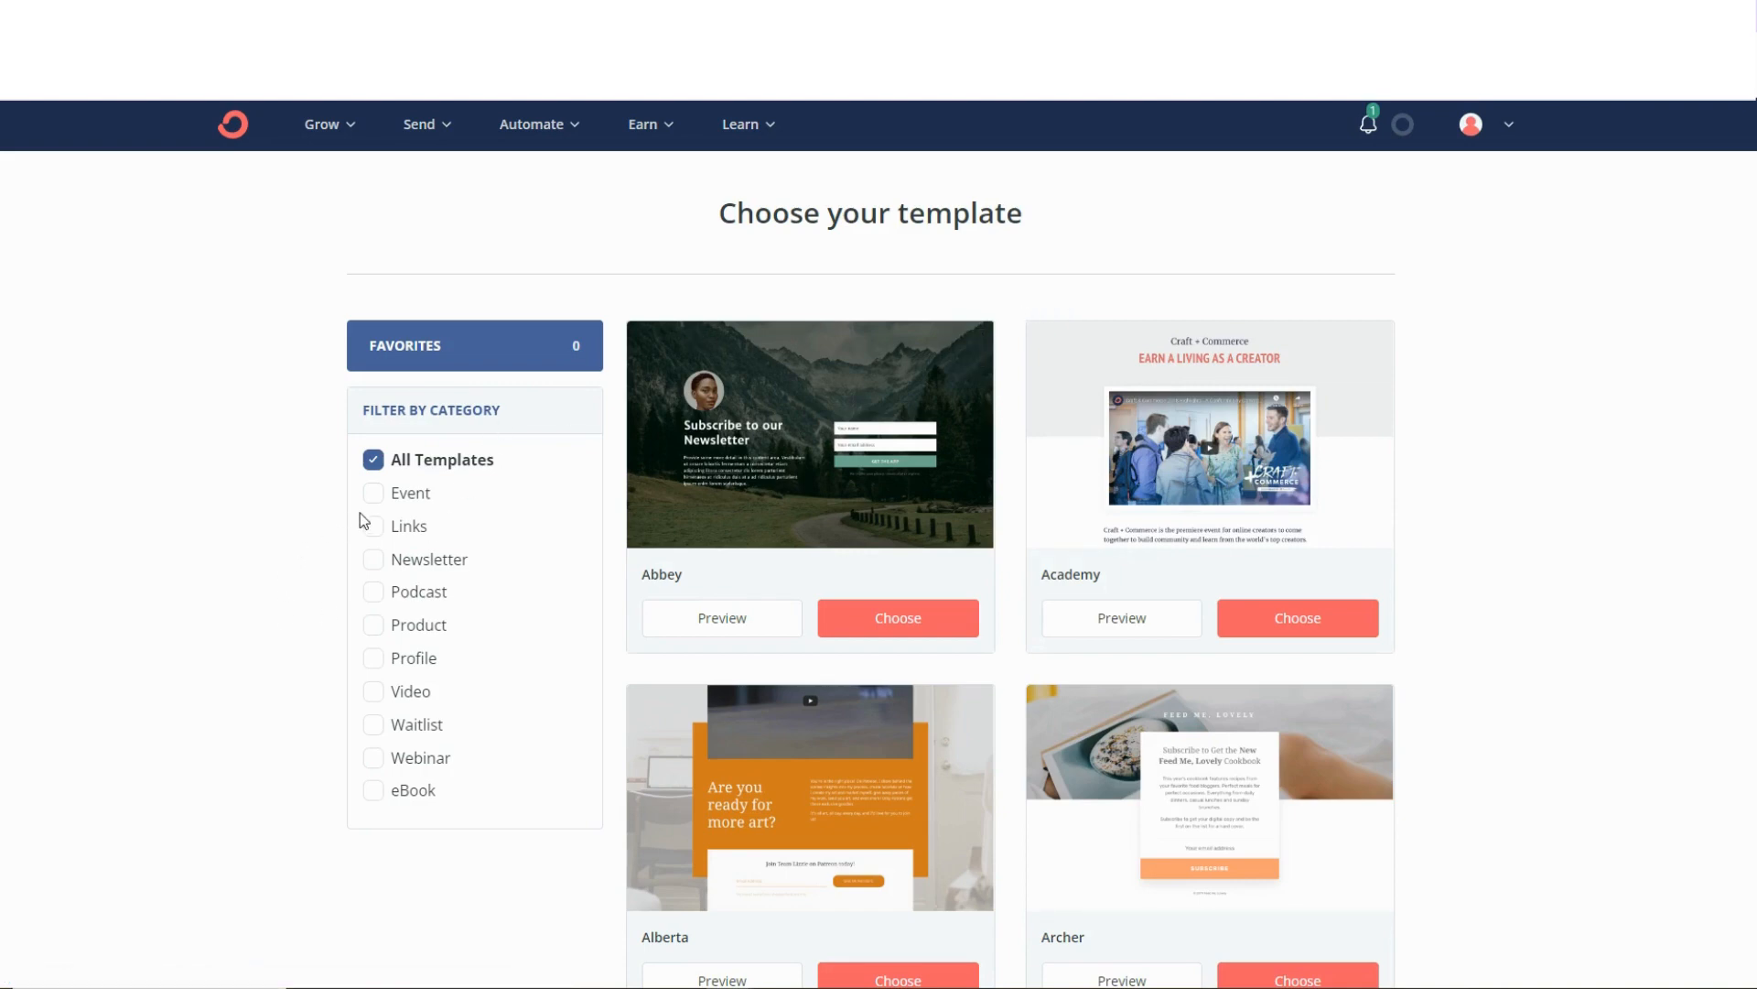
scroll(366, 494, "down", 1)
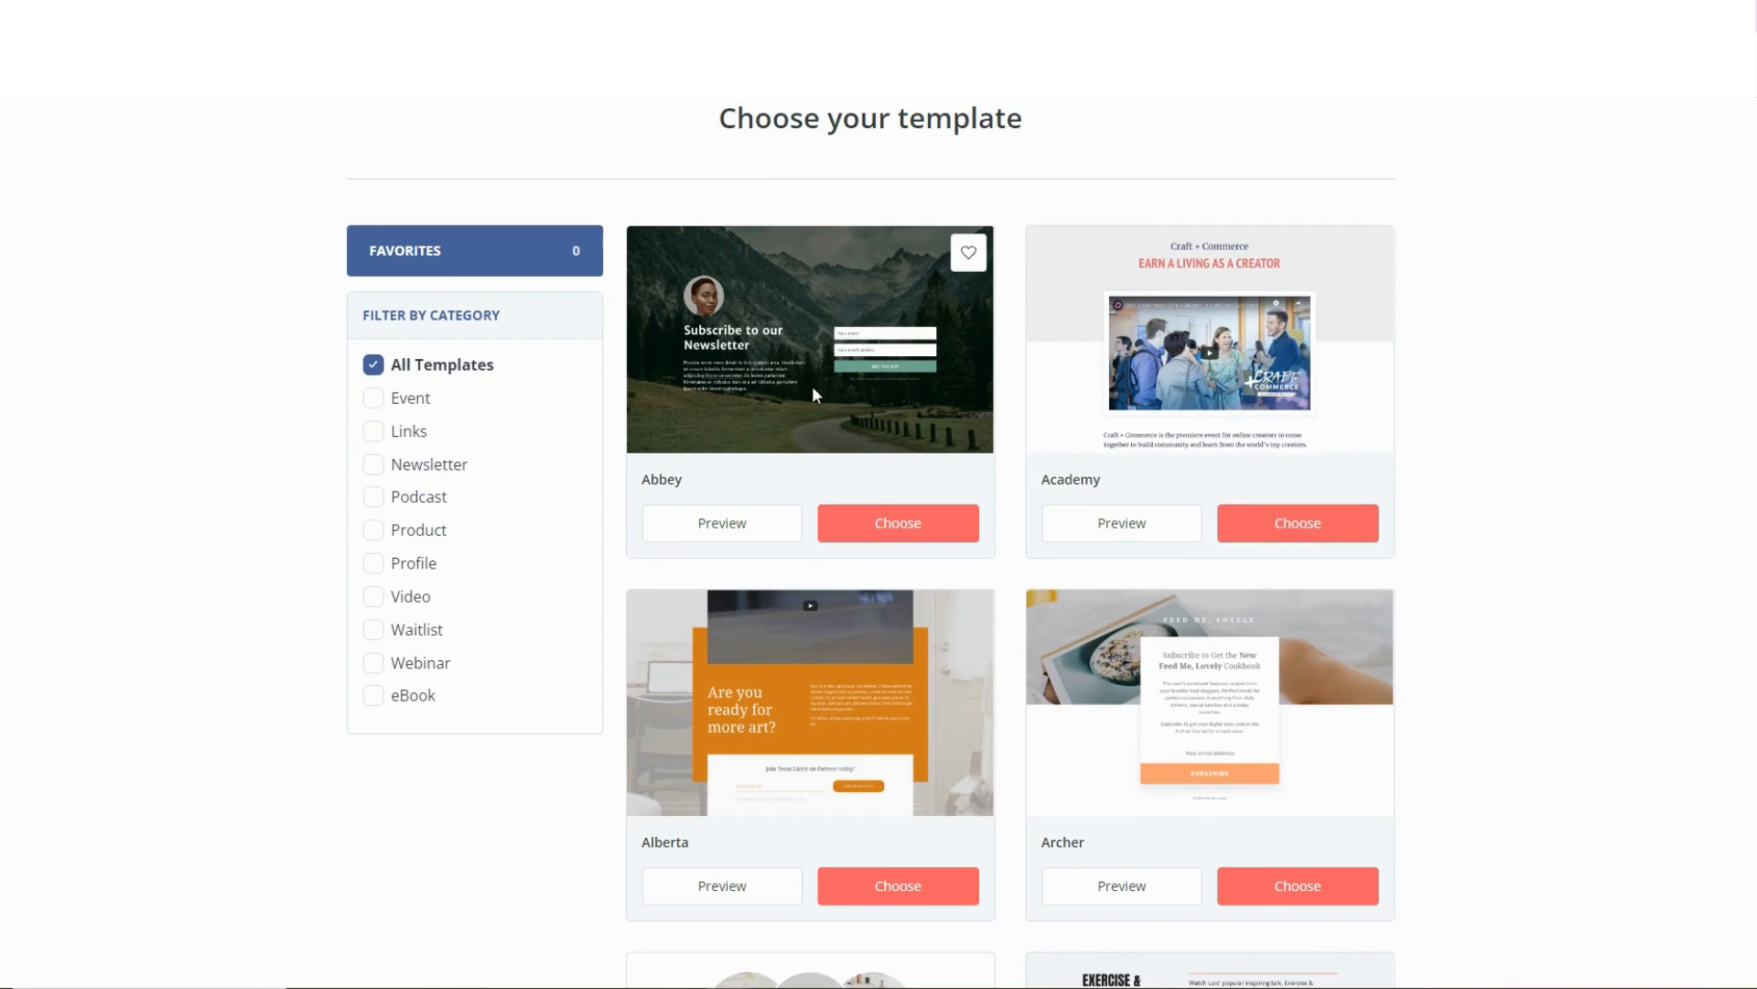
left_click(902, 524)
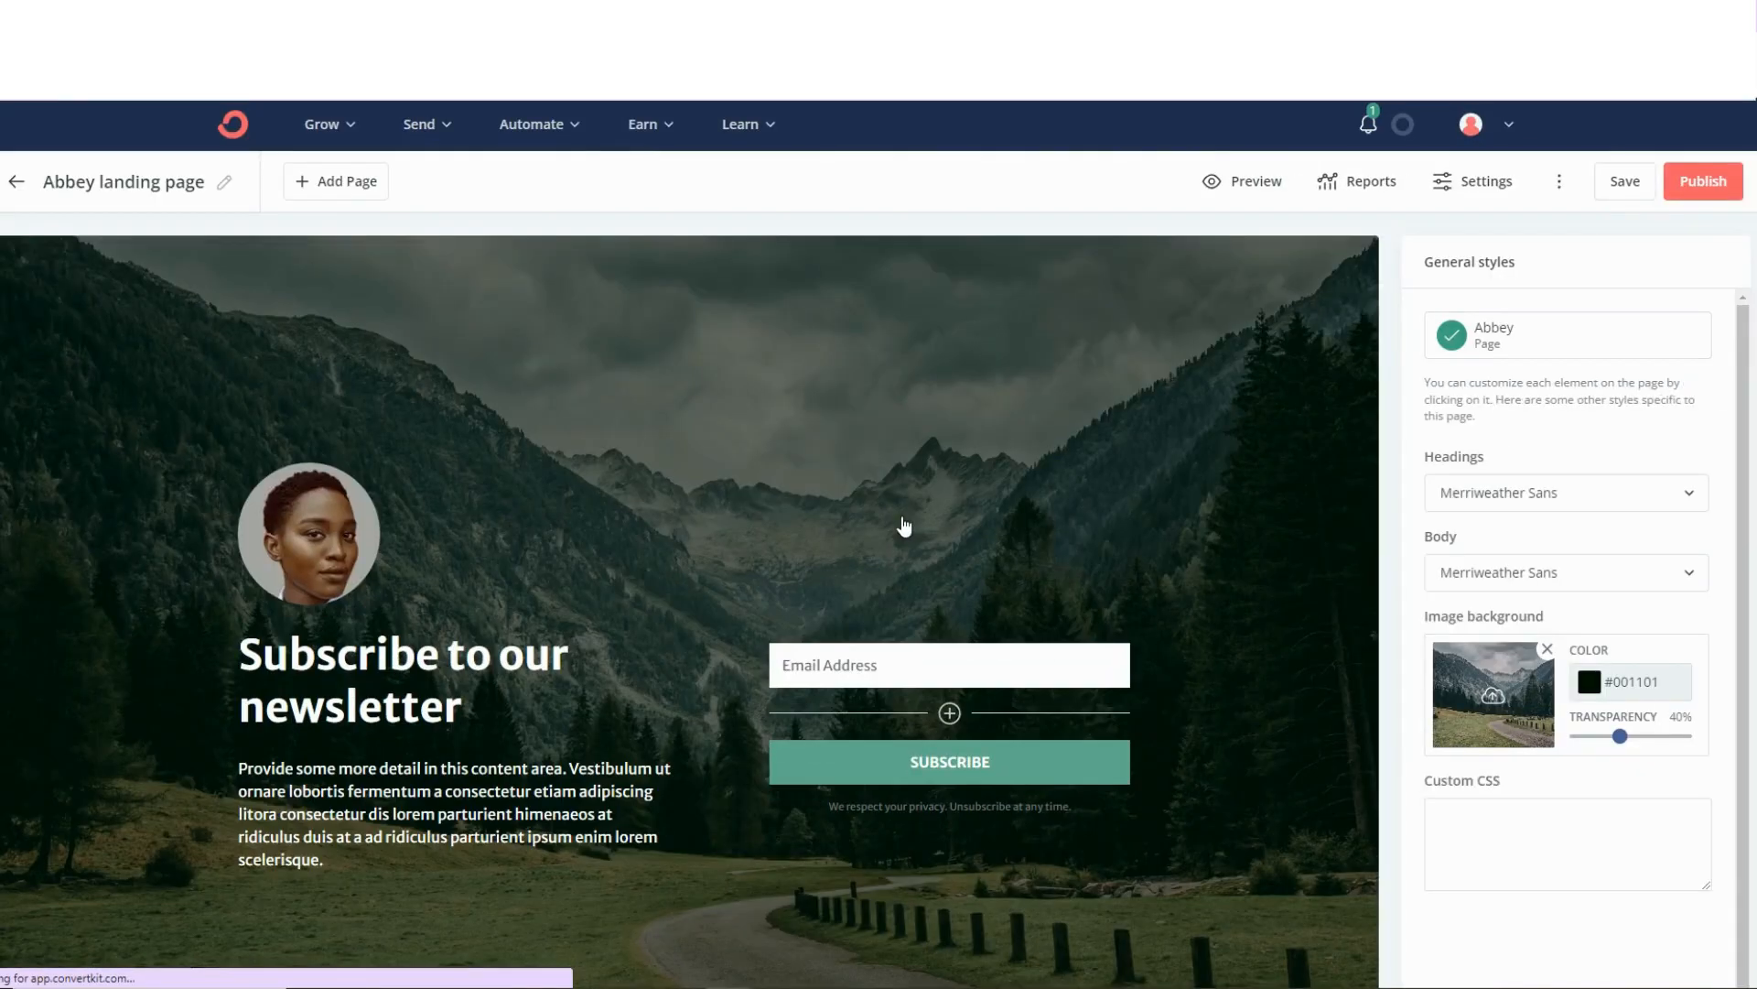
Rename the landing page as "Free Escape Room TEST".
left_click(99, 188)
left_click(224, 178)
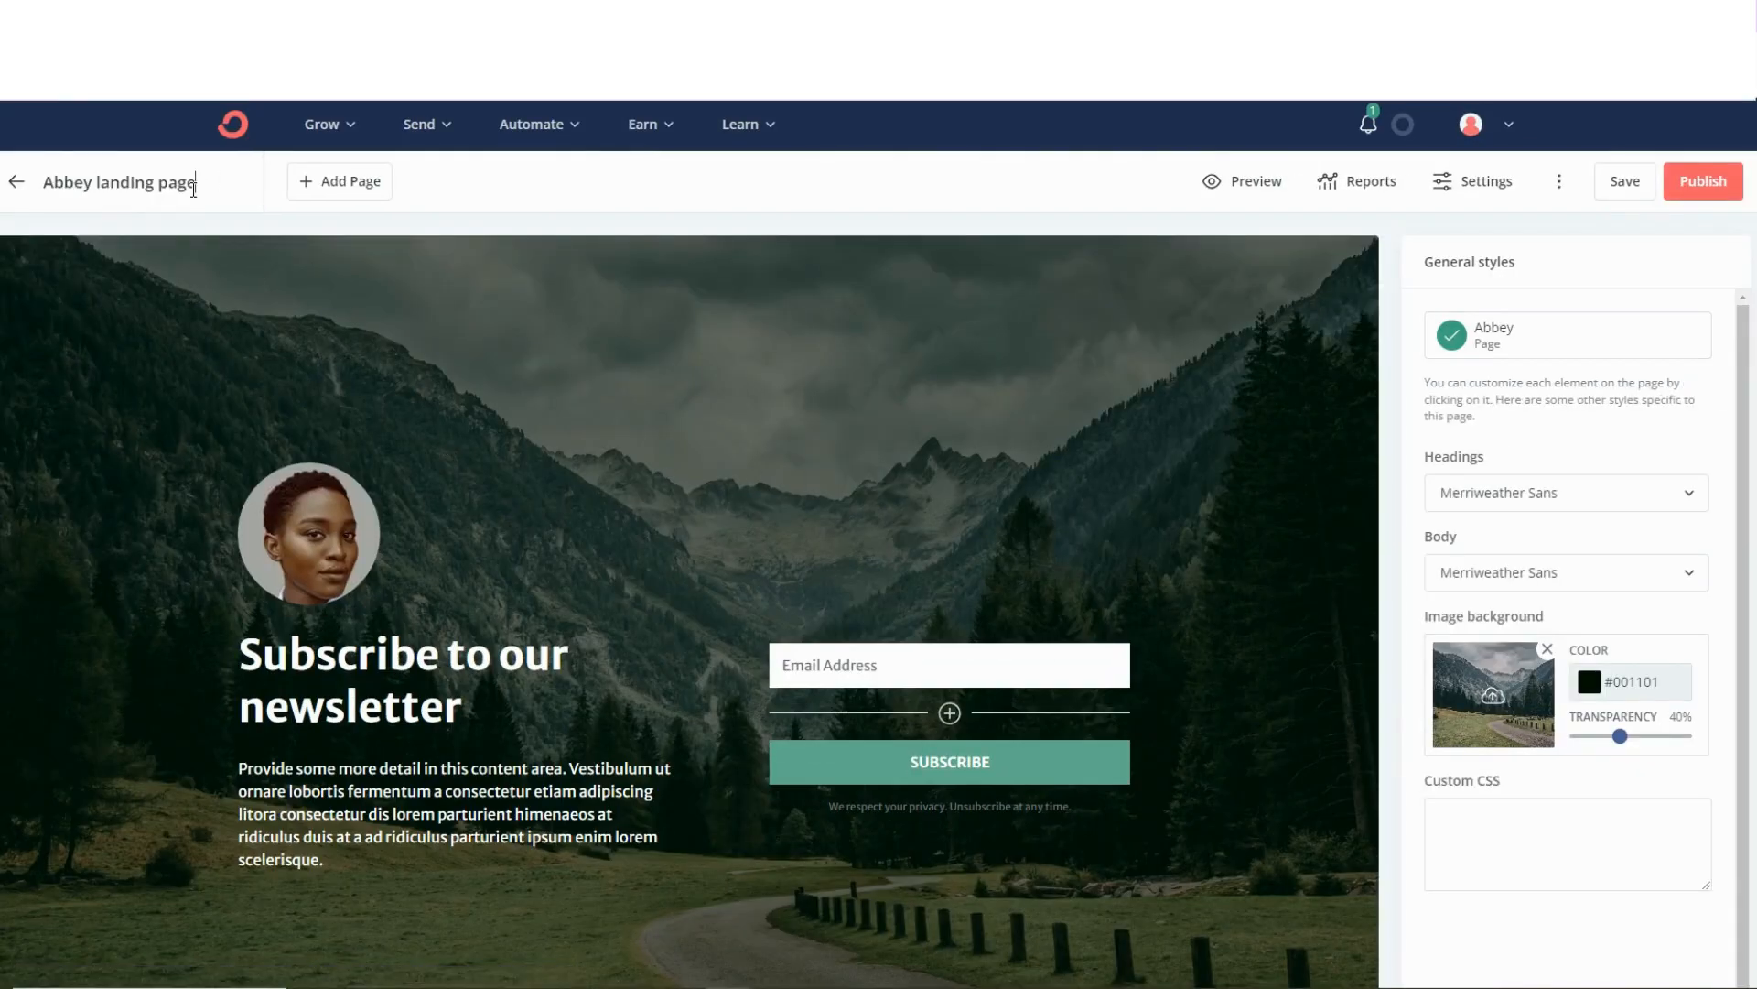
left_click_drag(193, 190, 7, 197)
key("BackSpace")
key("Caps_Lock")
type("F")
key("Caps_Lock")
type("ree")
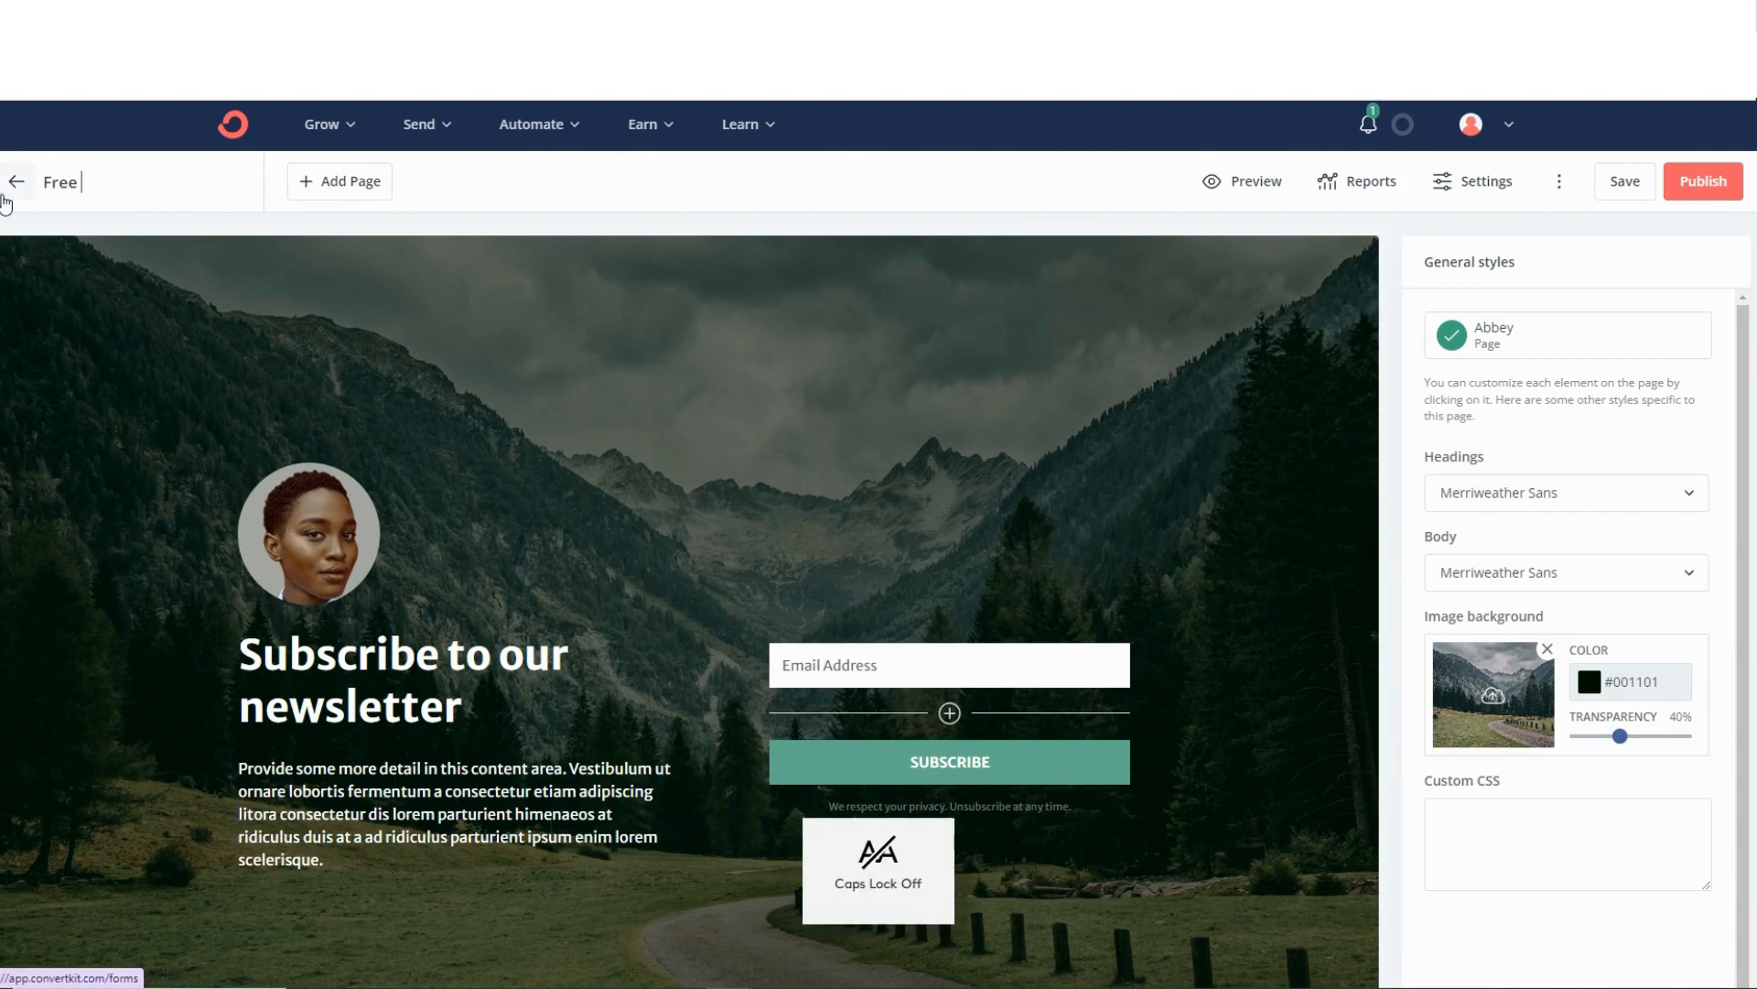
key("Caps_Lock")
type("E")
key("Caps_Lock")
type("scape")
key("Caps_Lock")
type("ROOM")
key("BackSpace")
key("BackSpace")
key("BackSpace")
key("Caps_Lock")
type("oom")
key("Caps_Lock")
type("TEST")
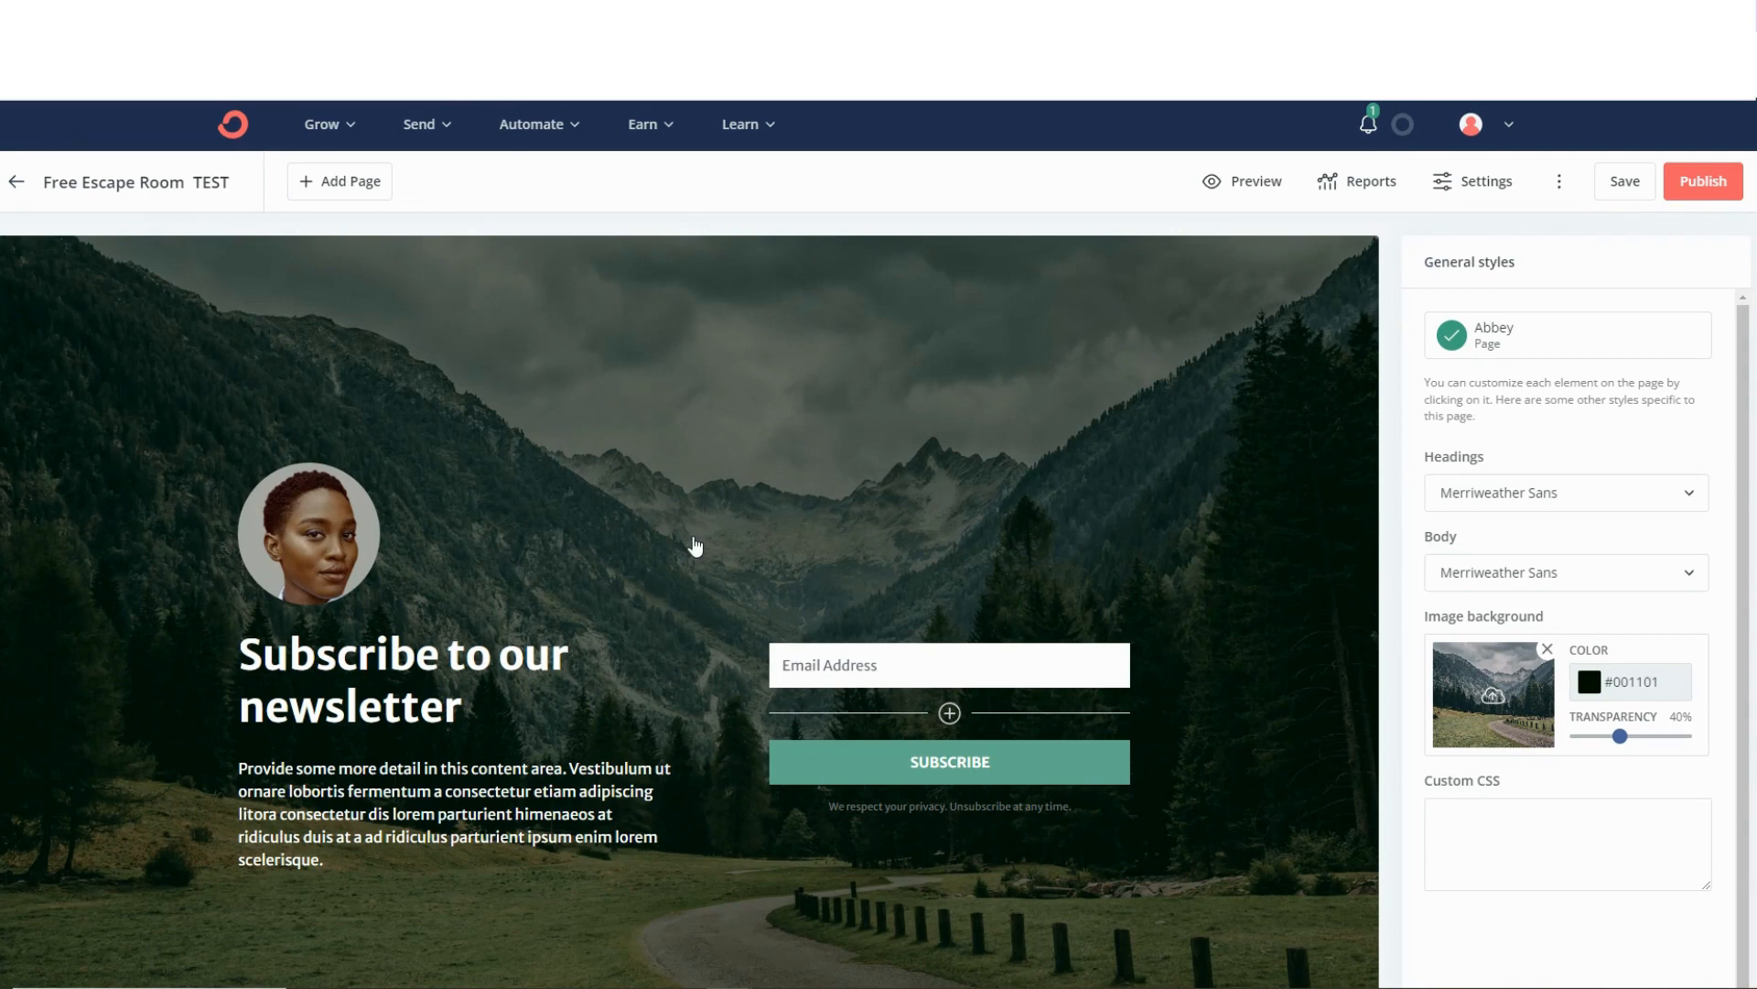
Replace the landing page's background image with the Top Secret Mission escape room photo from the recent uploads.
scroll(716, 509, "down", 1)
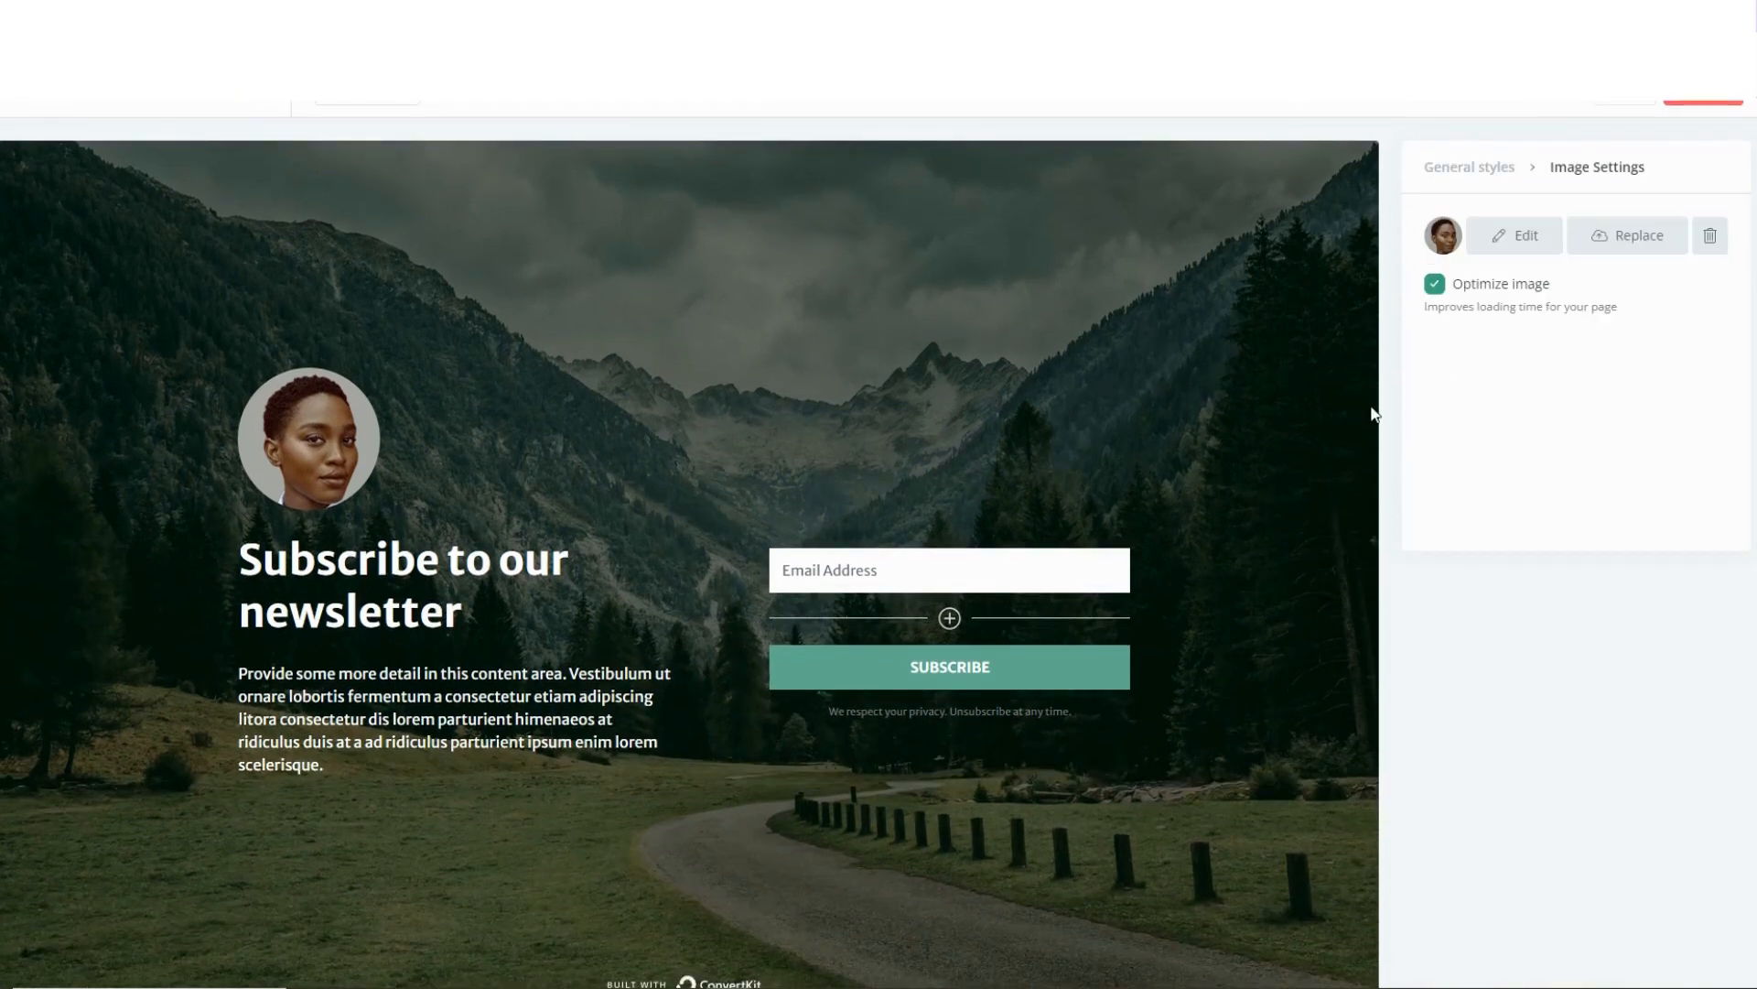
left_click(1468, 167)
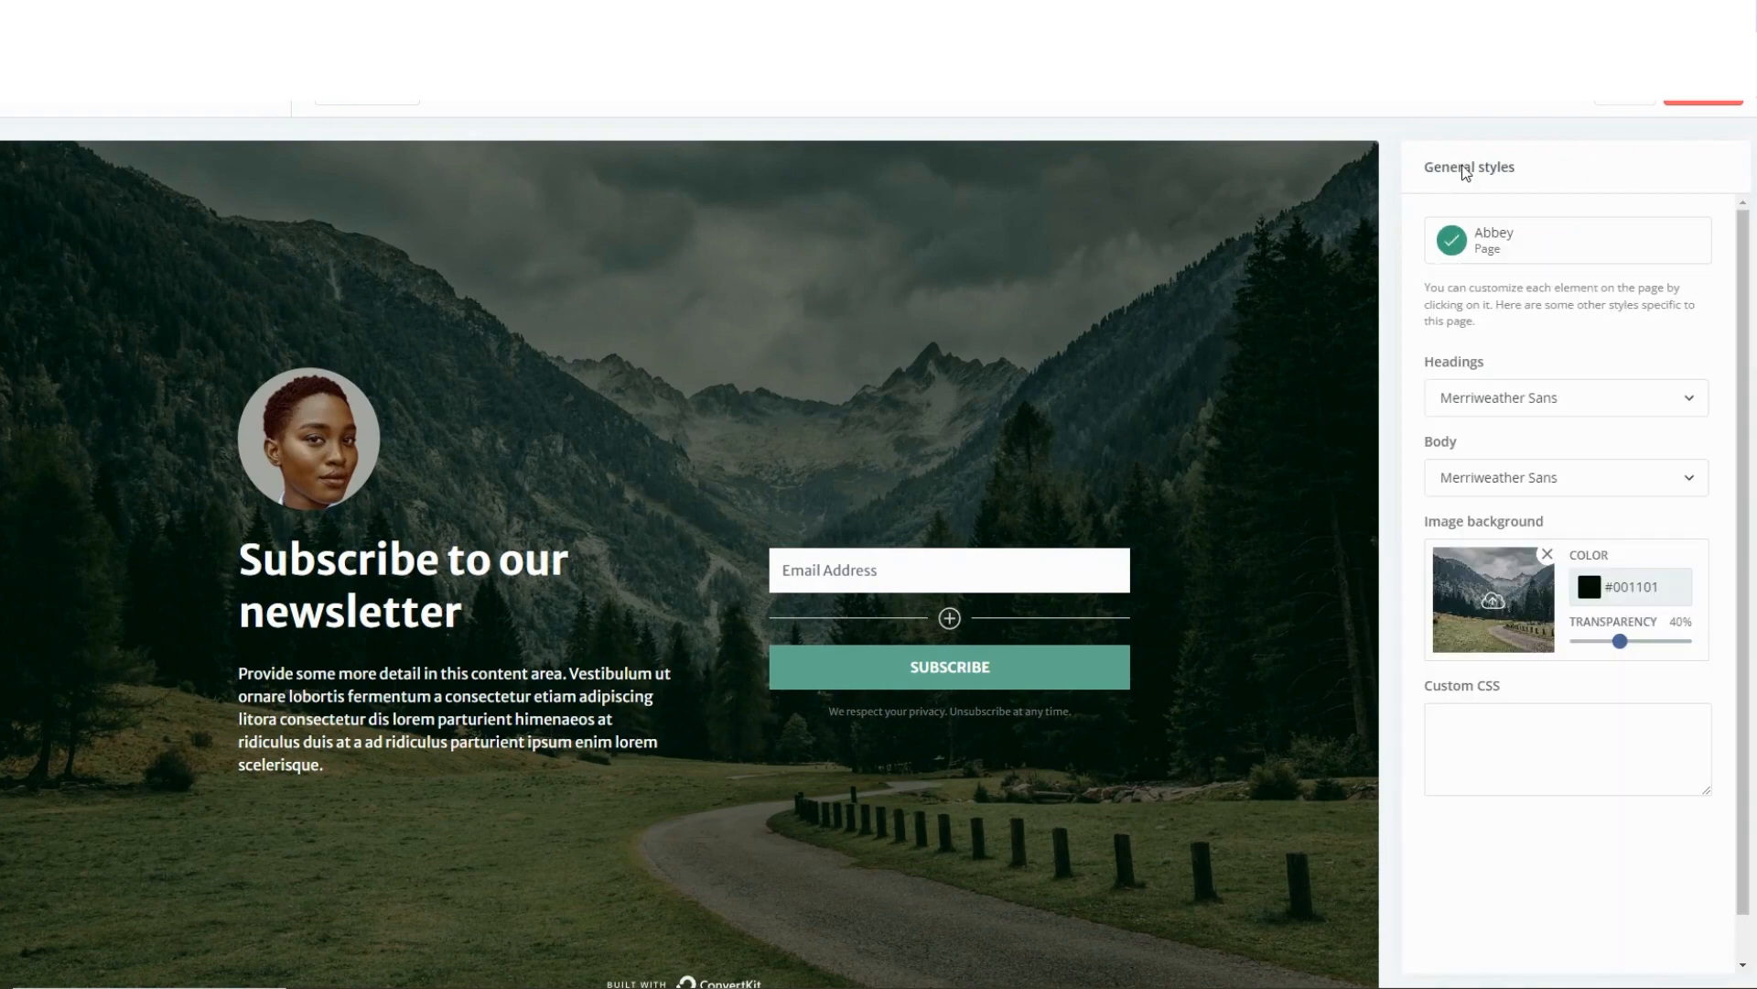
left_click(1510, 589)
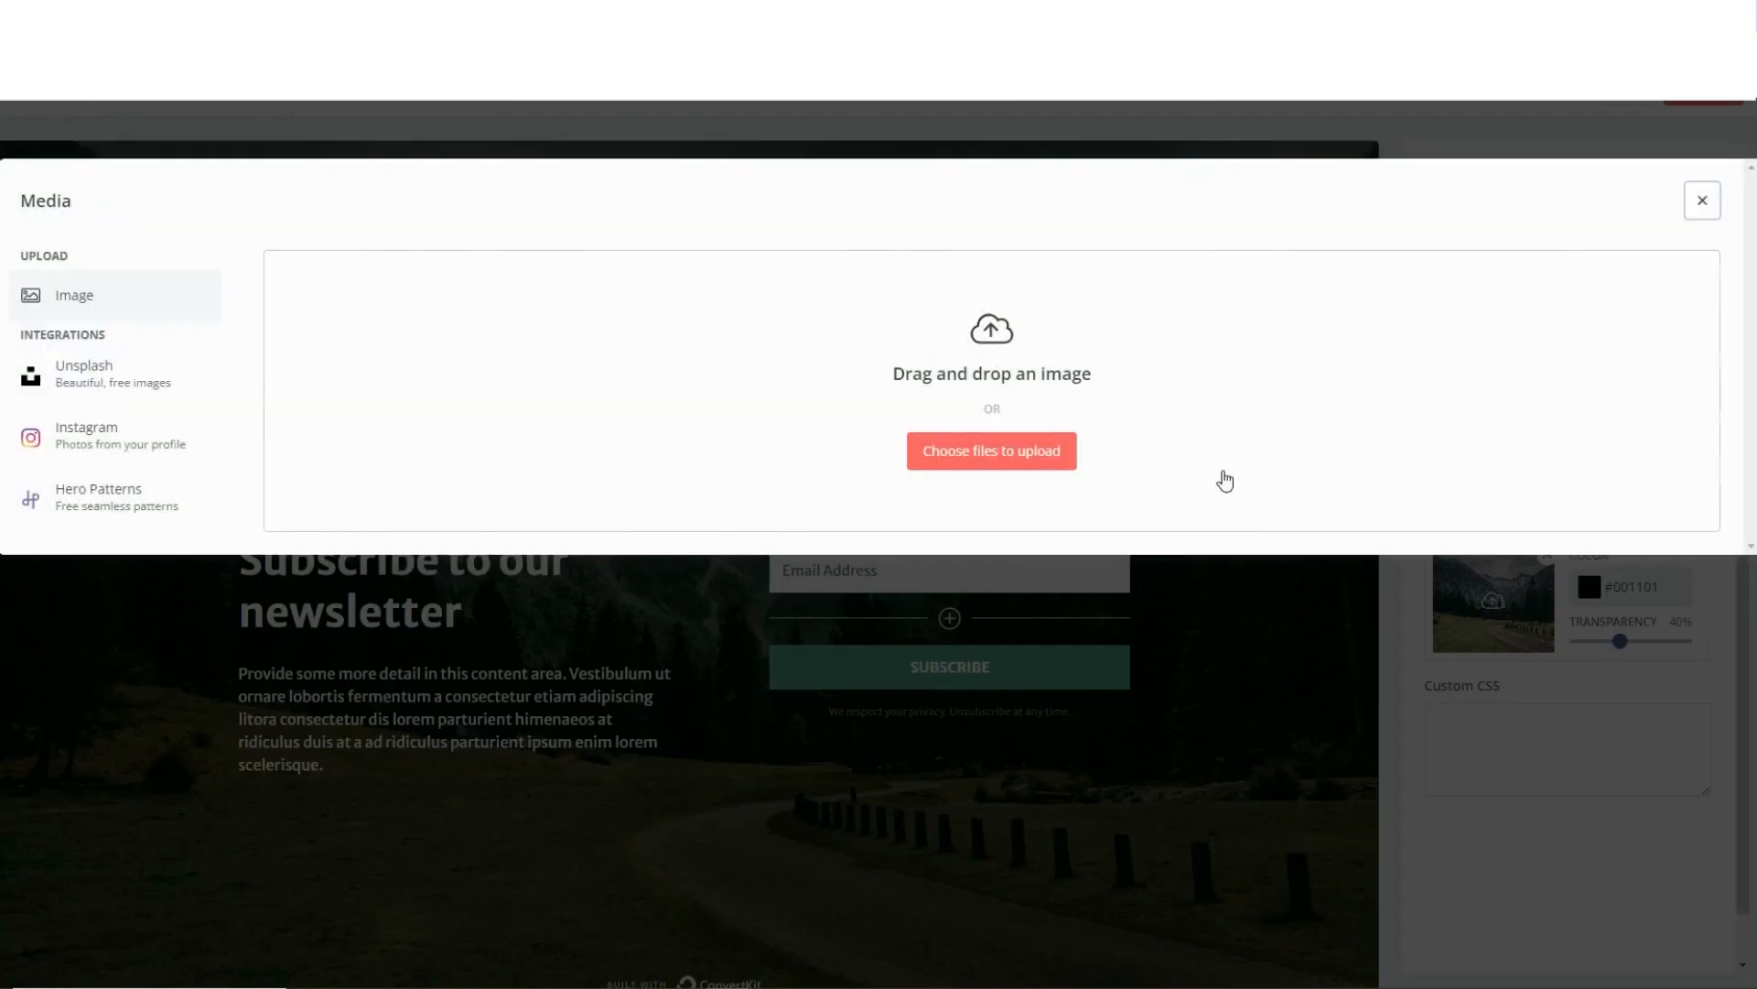
scroll(956, 529, "down", 5)
scroll(957, 529, "down", 10)
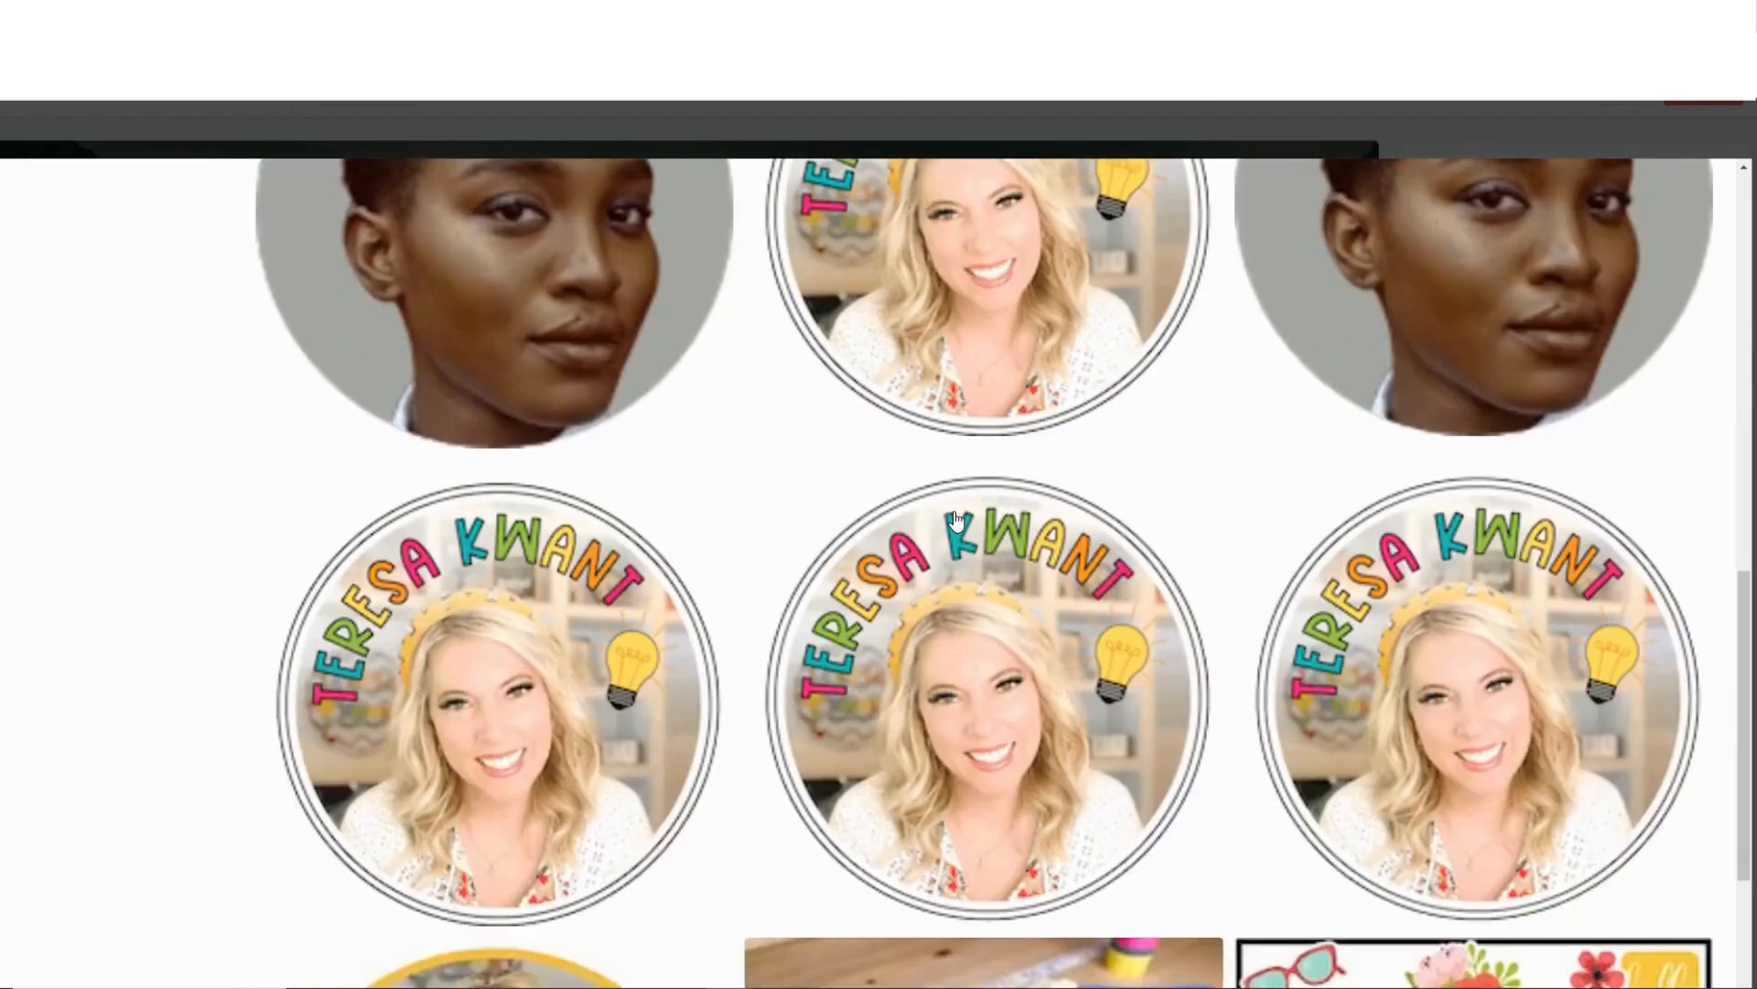
scroll(933, 659, "up", 15)
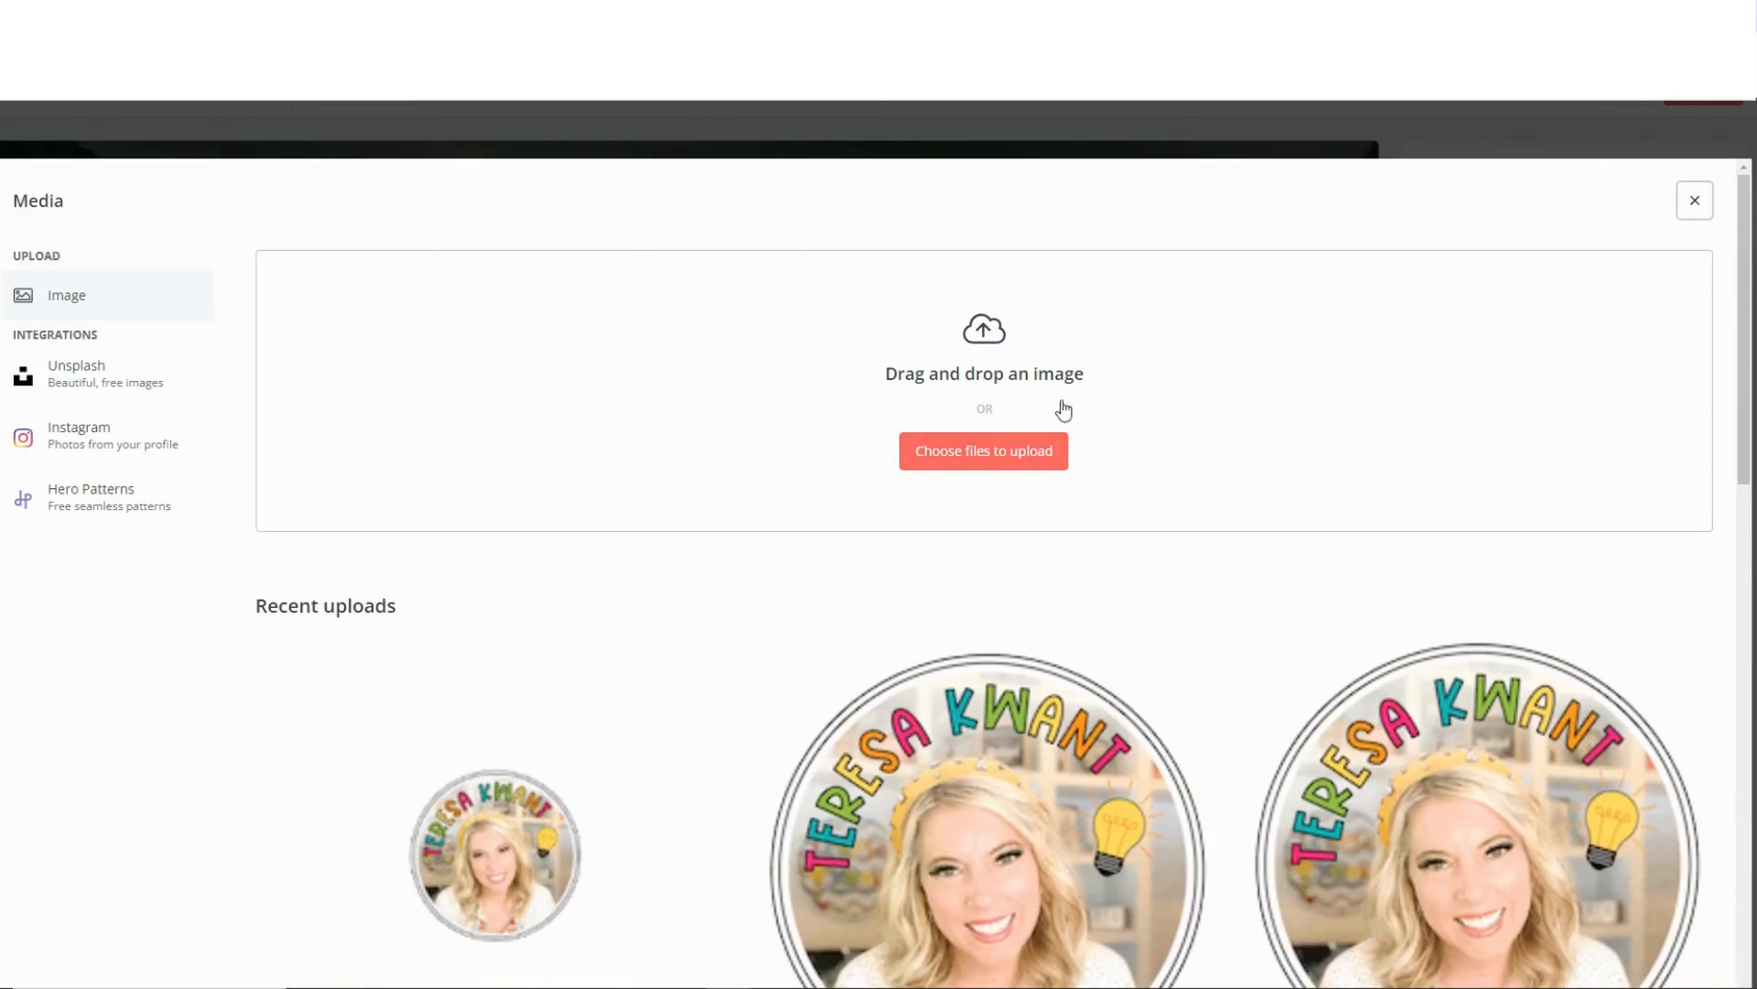
scroll(1035, 467, "down", 10)
scroll(1019, 489, "down", 6)
left_click(1016, 494)
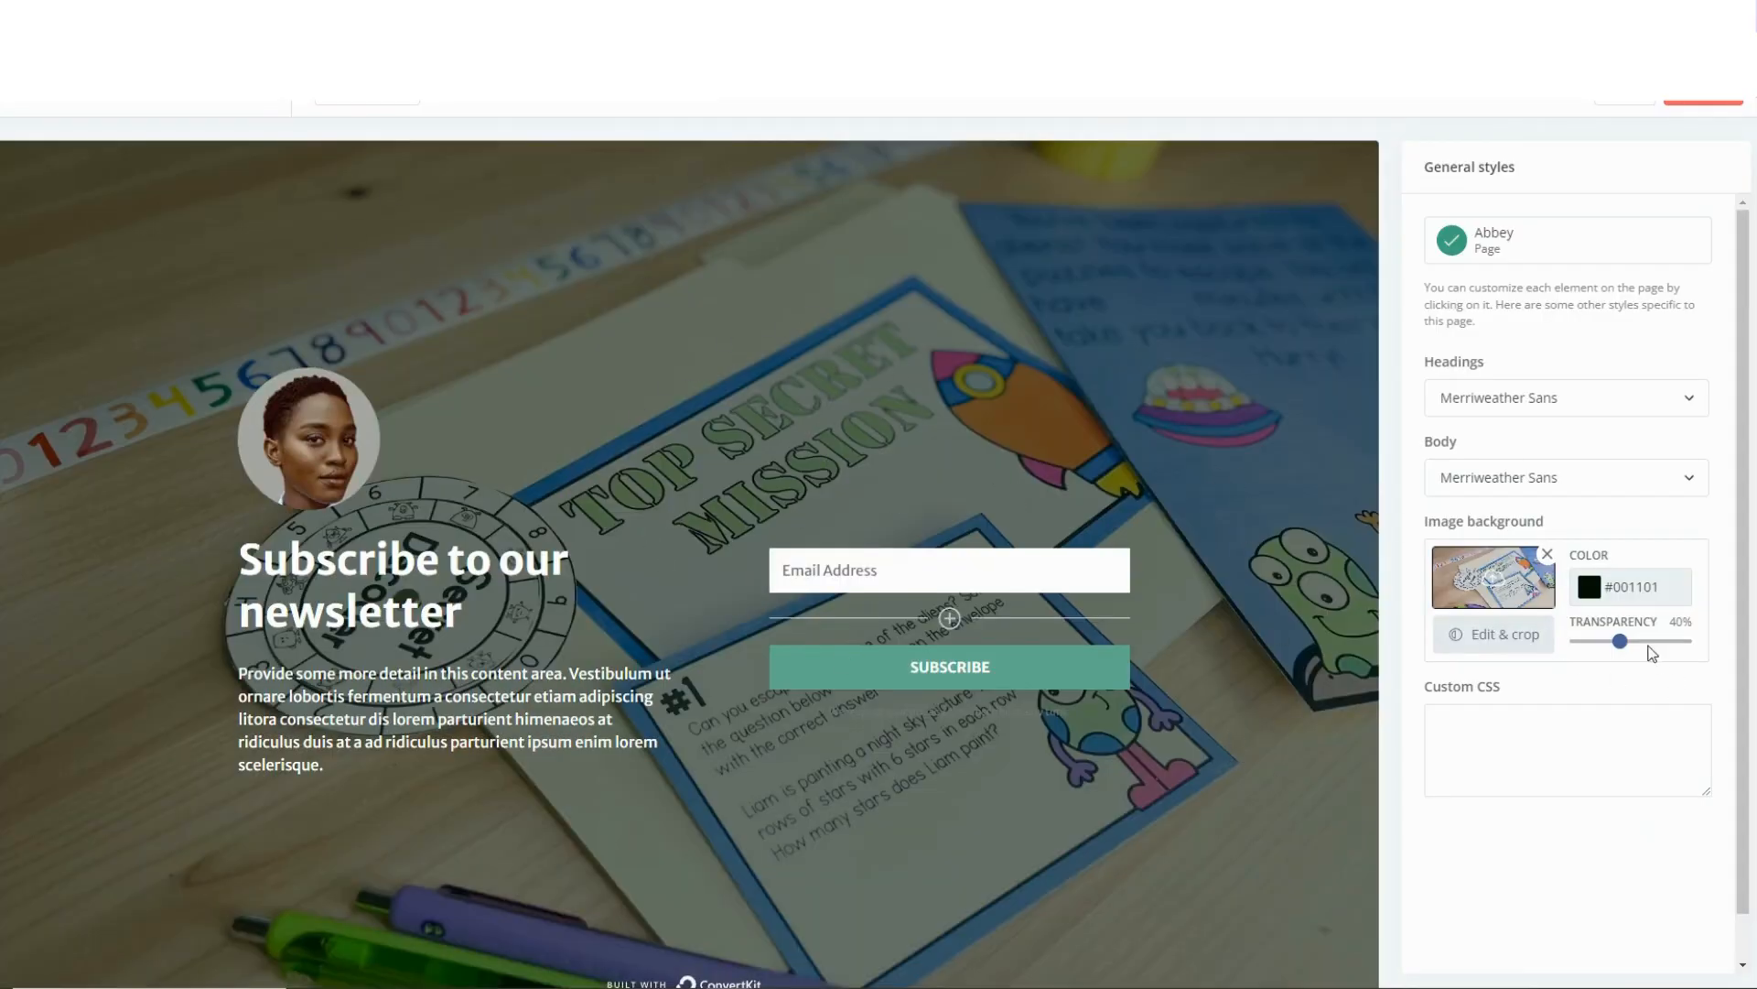
mouse_move(1620, 640)
left_mouse_down()
mouse_move(1687, 641)
mouse_move(1556, 643)
mouse_move(1623, 640)
left_mouse_up()
Replace the circular portrait above the heading with the round logo from the recent uploads.
left_click(300, 440)
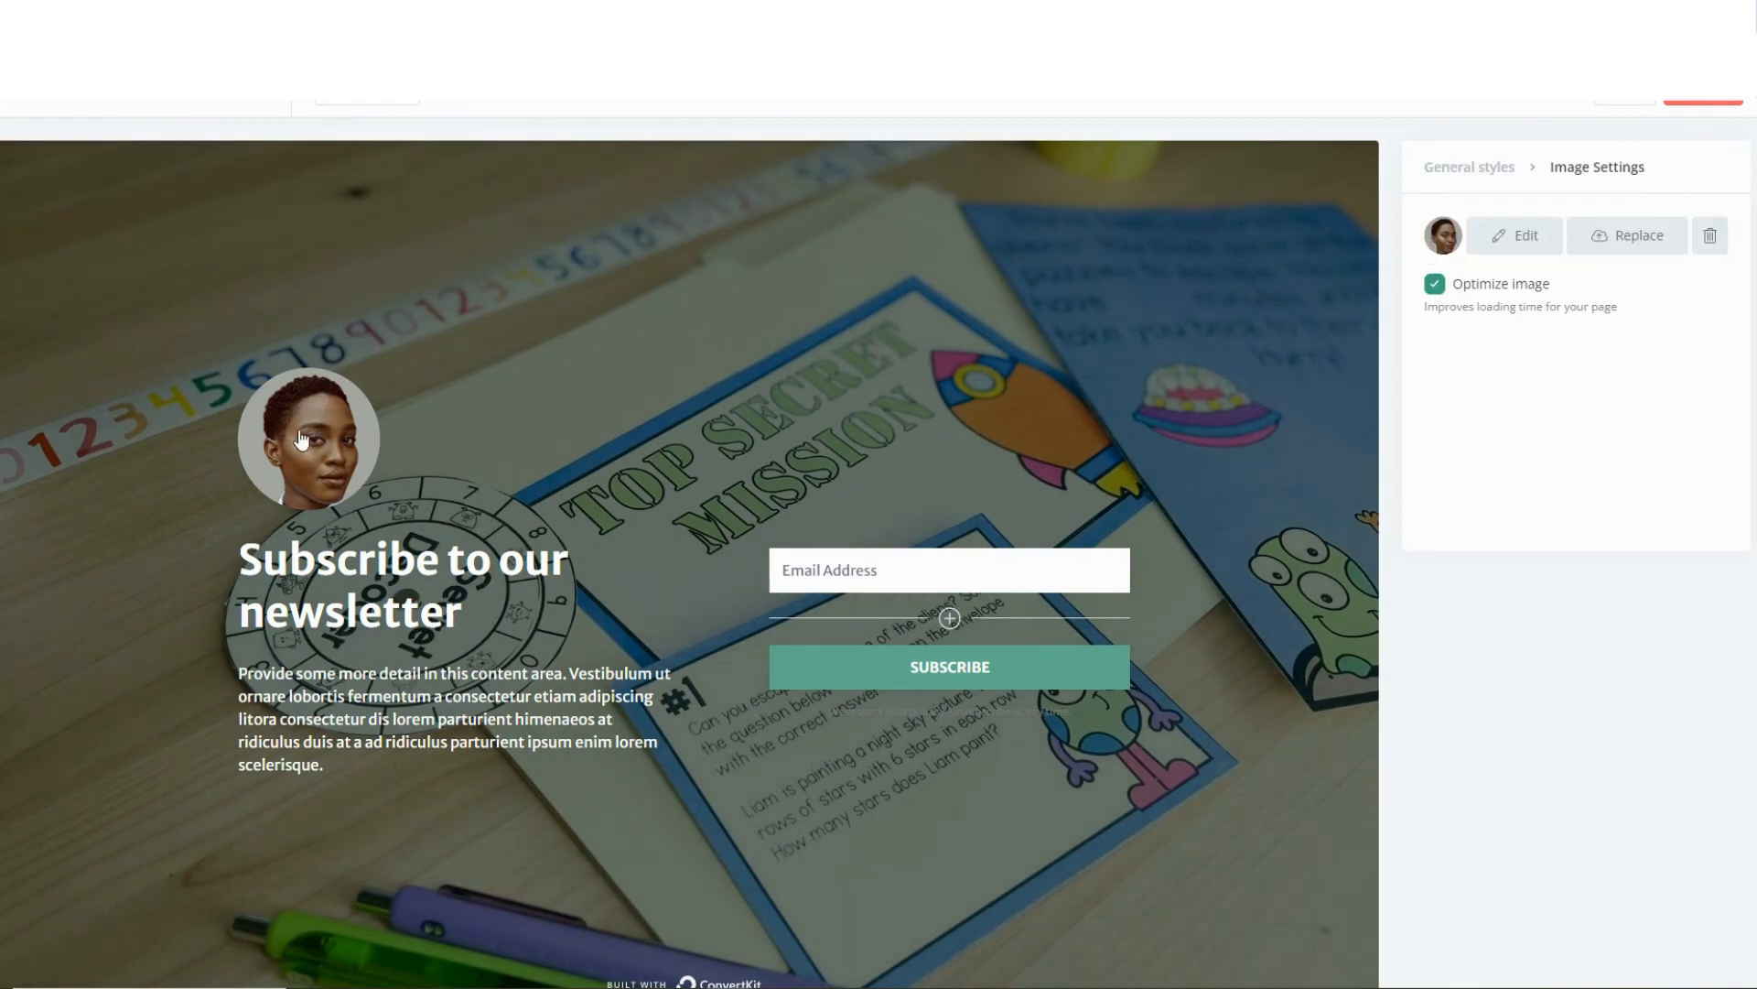
left_click(1527, 237)
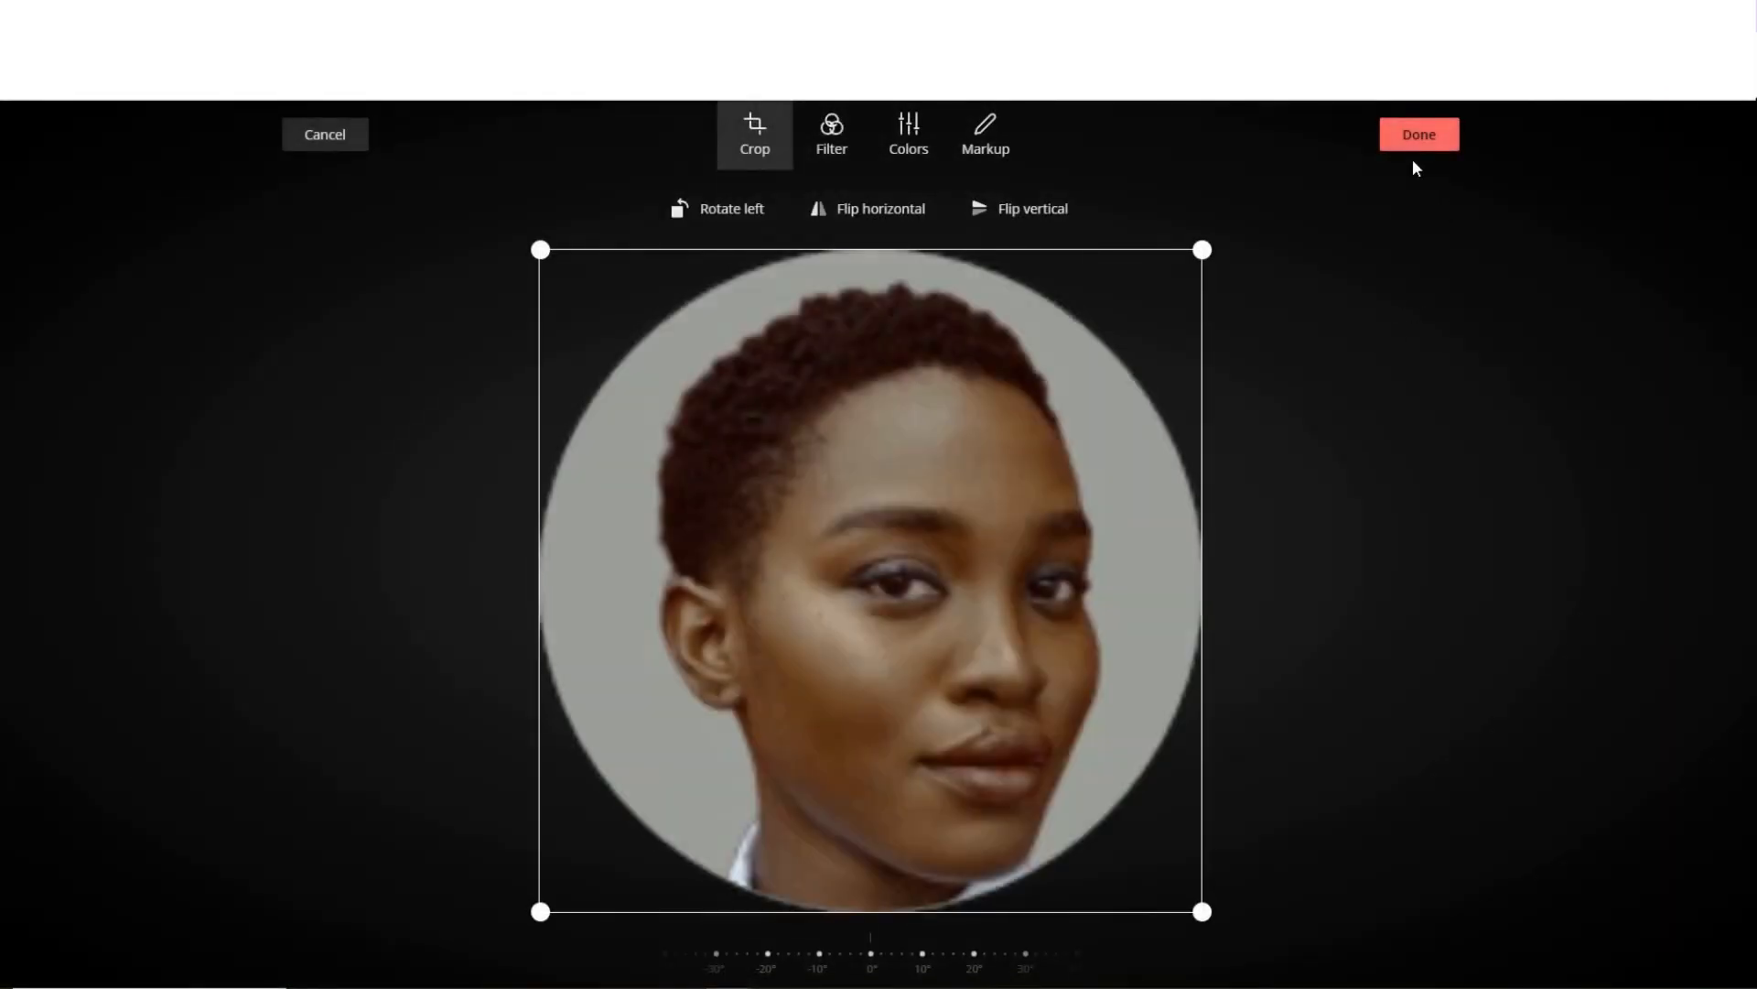
left_click(1421, 139)
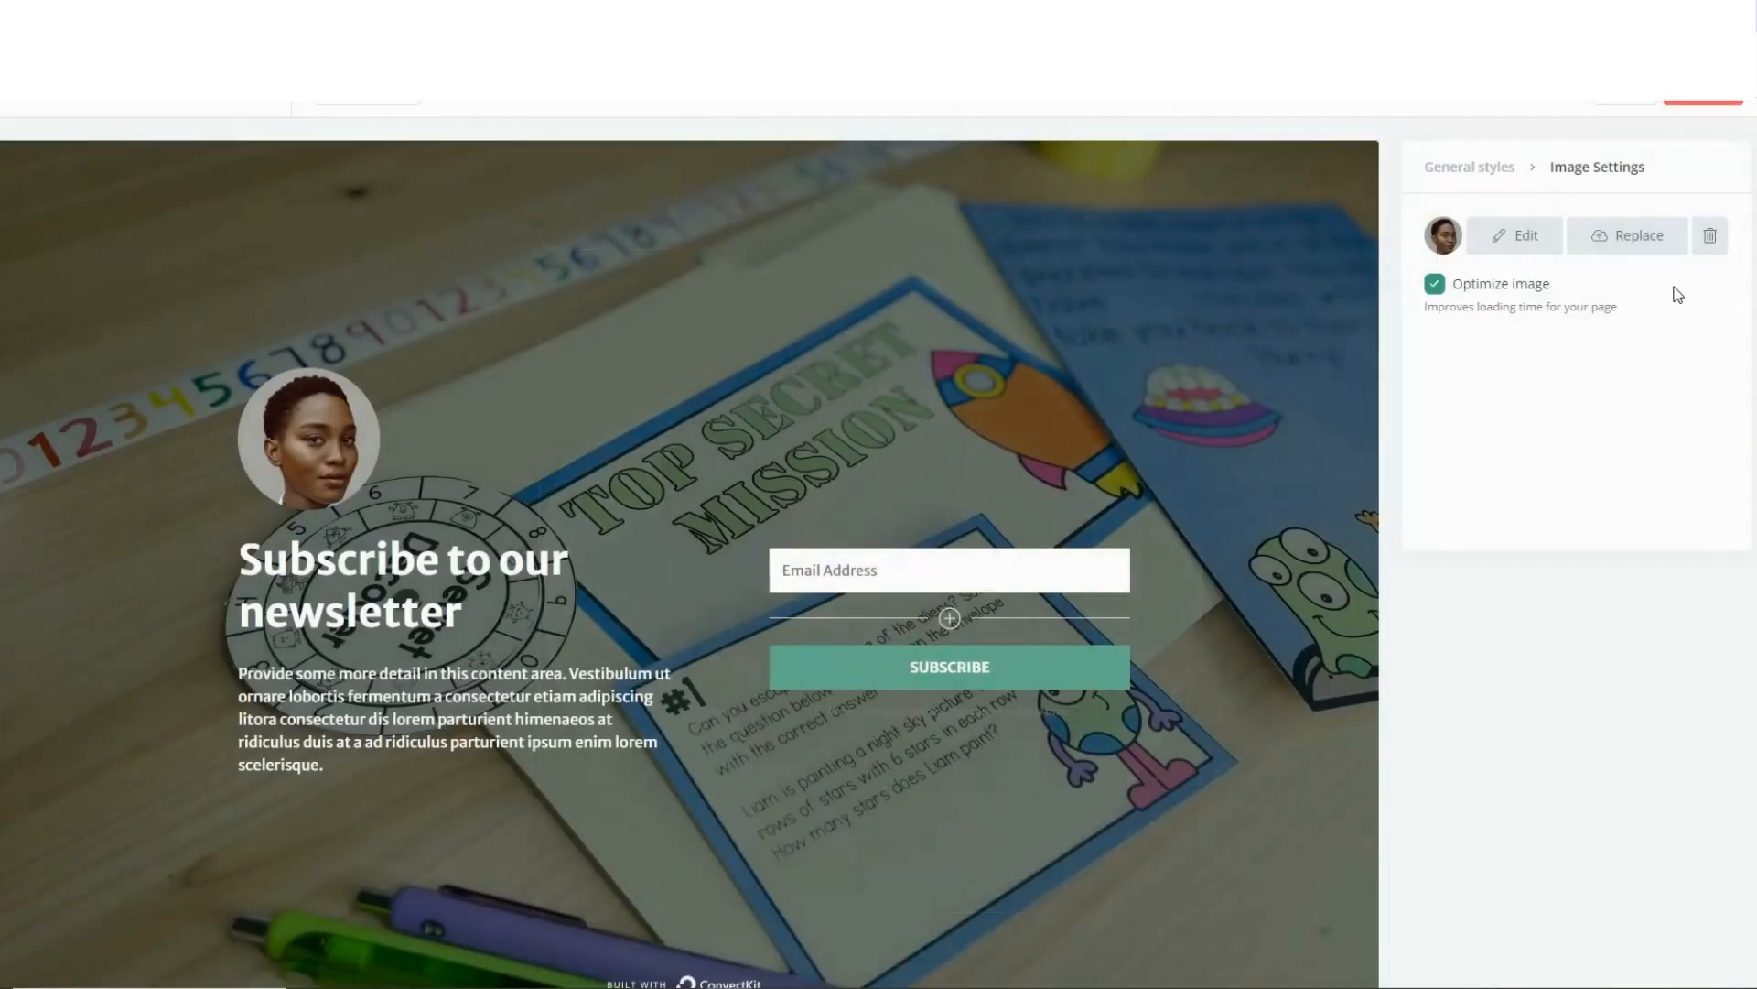
left_click(1640, 235)
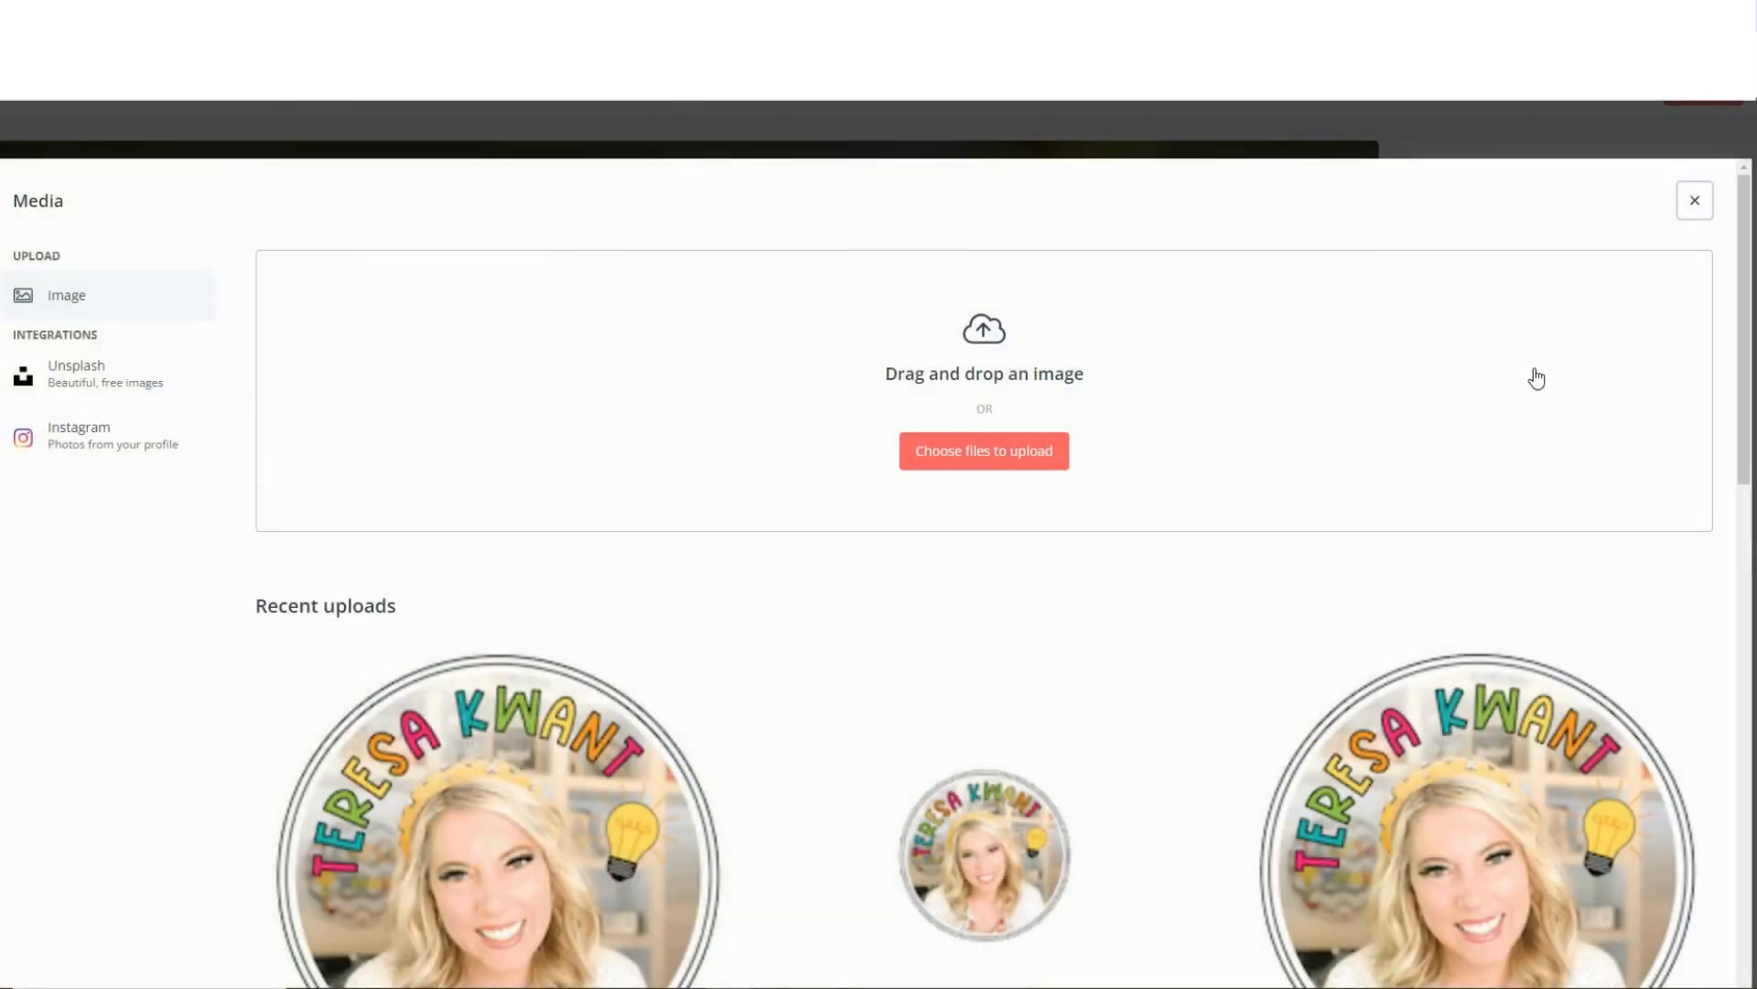
scroll(1532, 377, "down", 2)
left_click(1463, 624)
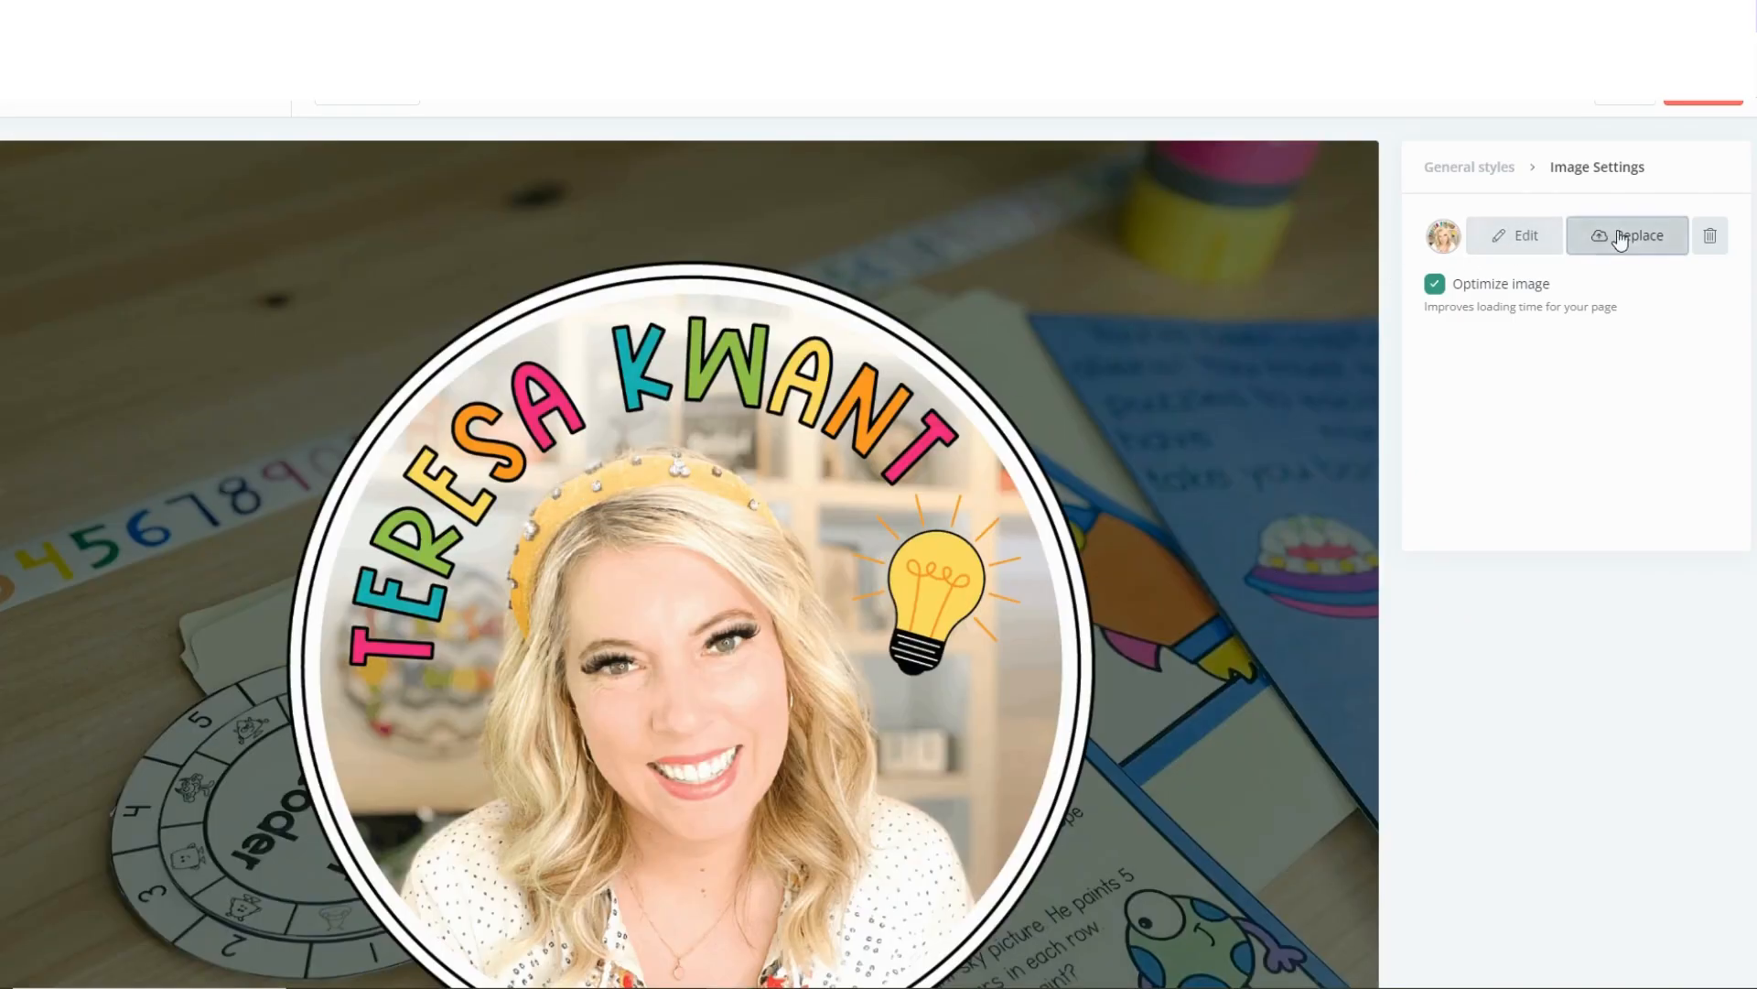
left_click(1579, 237)
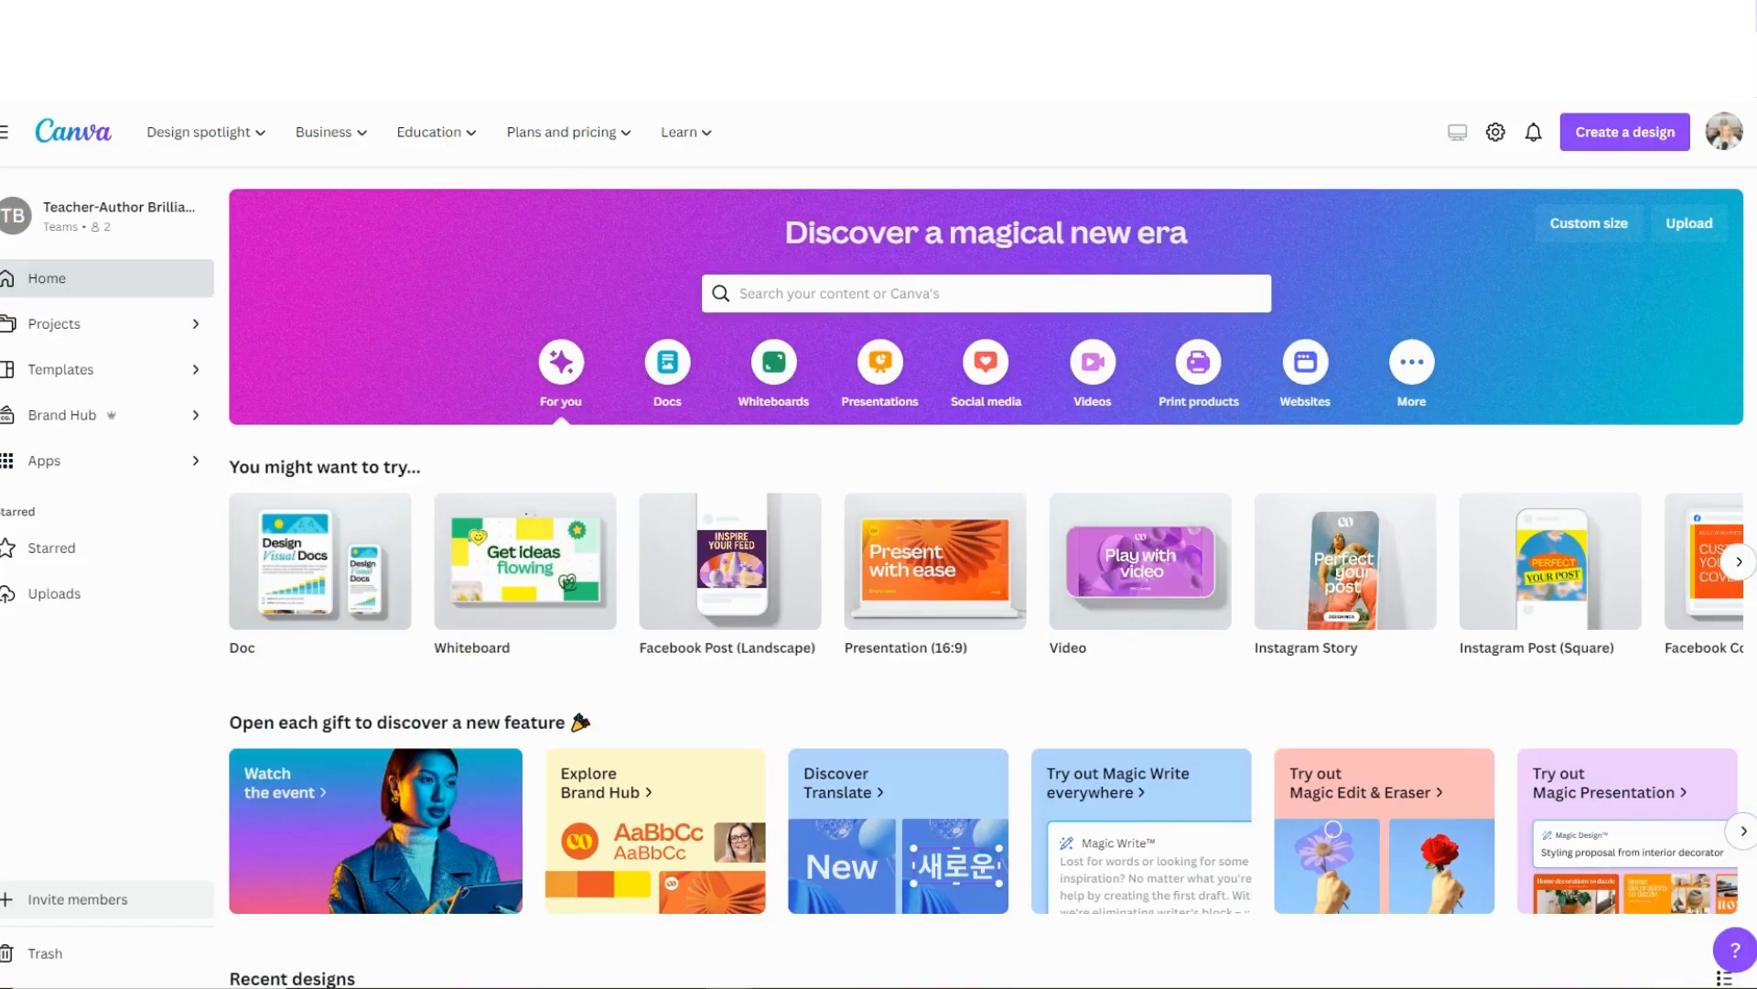
In Canva, create an Instagram Post (Square) design and place the uploaded round logo at small size in the page's centre.
left_click(1670, 132)
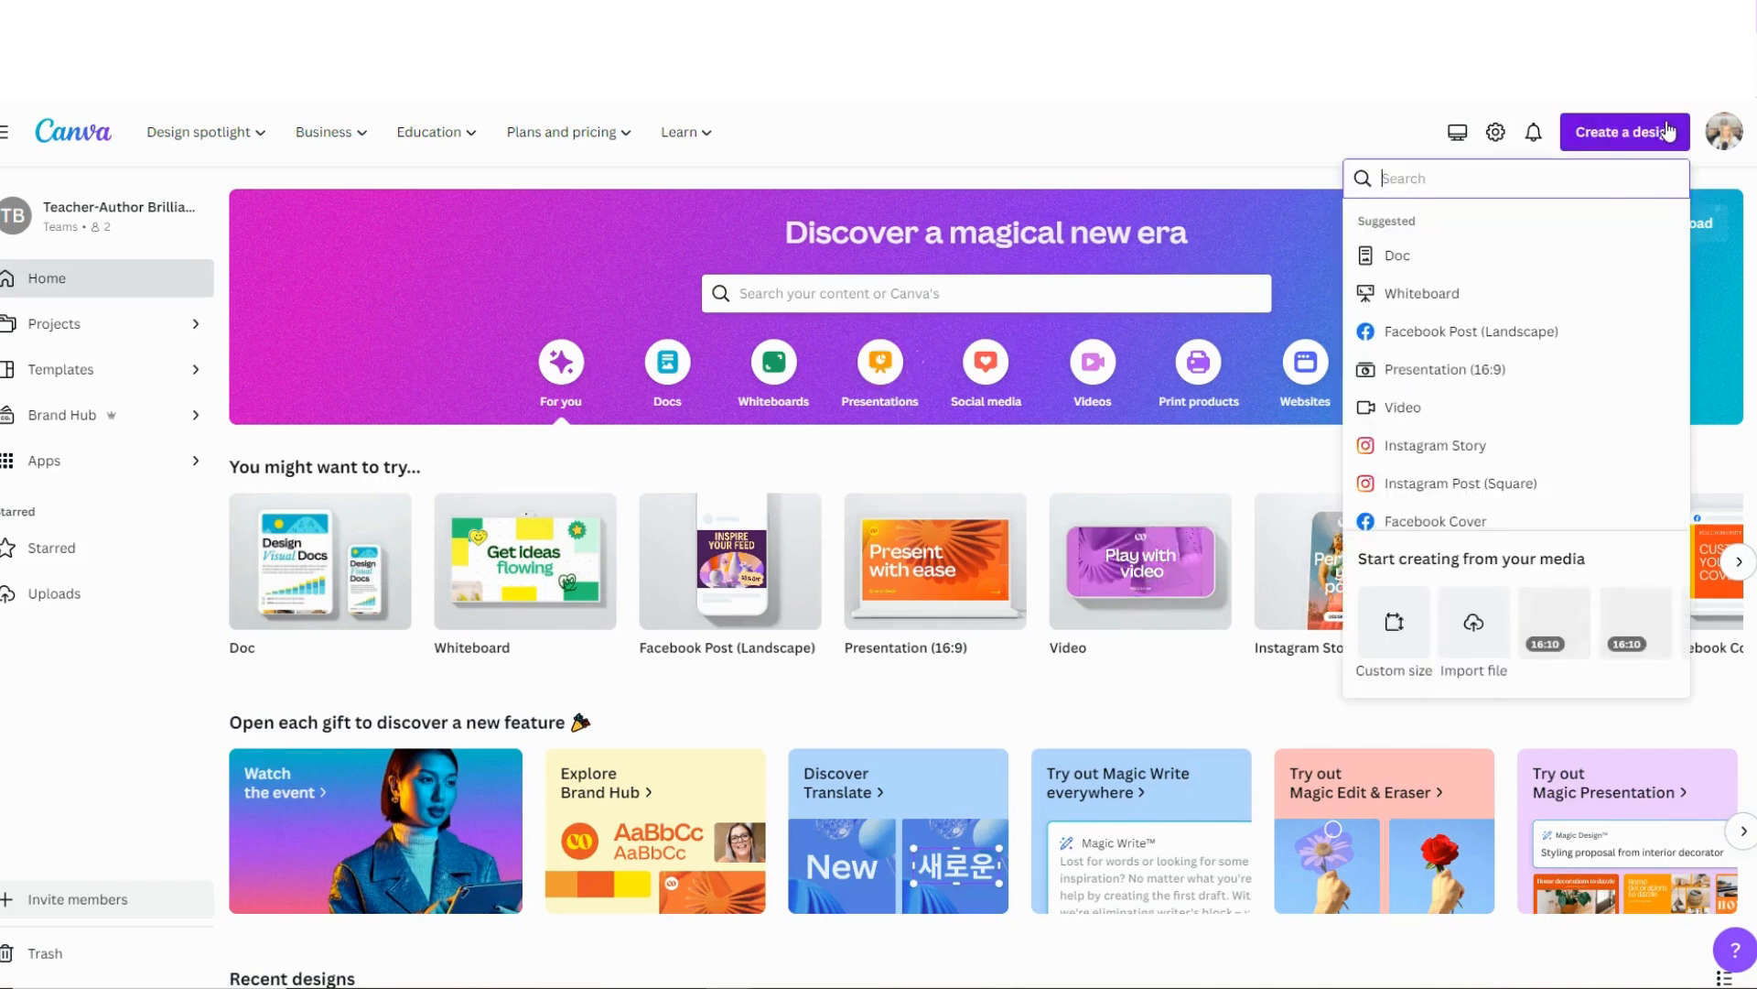
left_click(1480, 483)
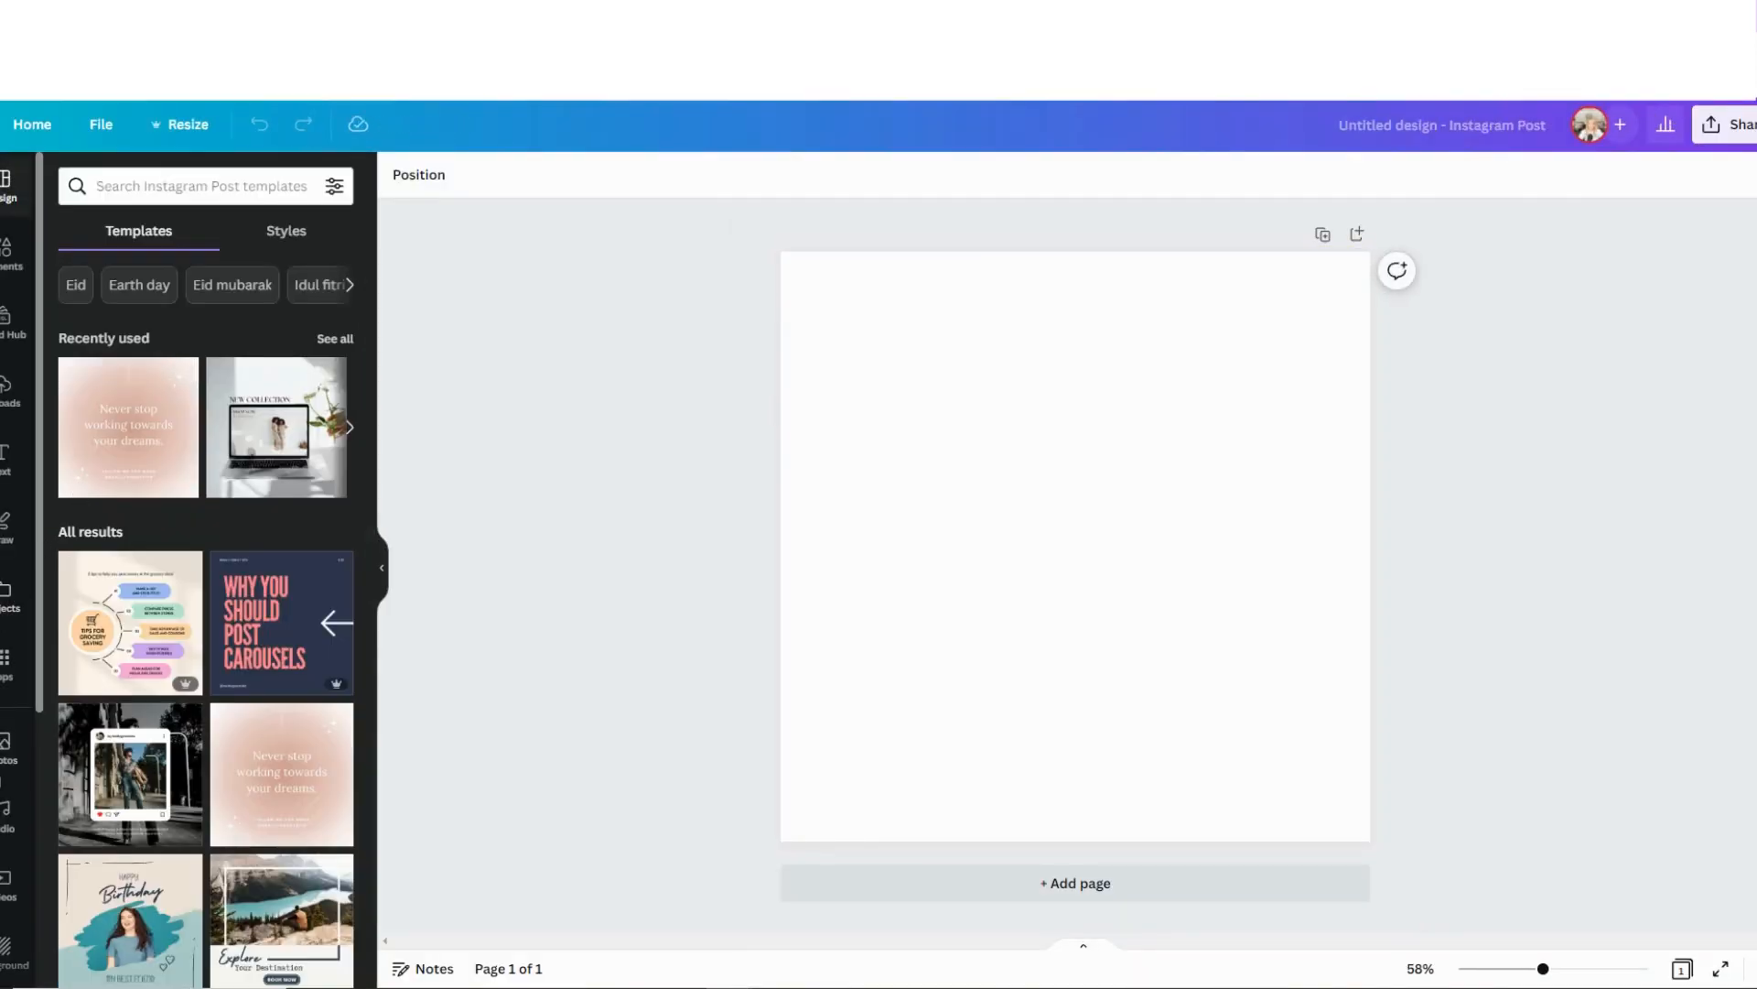
left_click(11, 391)
left_click_drag(84, 476, 1064, 551)
left_click(832, 410)
left_click(906, 443)
Open the download options for the small round logo design.
left_click(1726, 124)
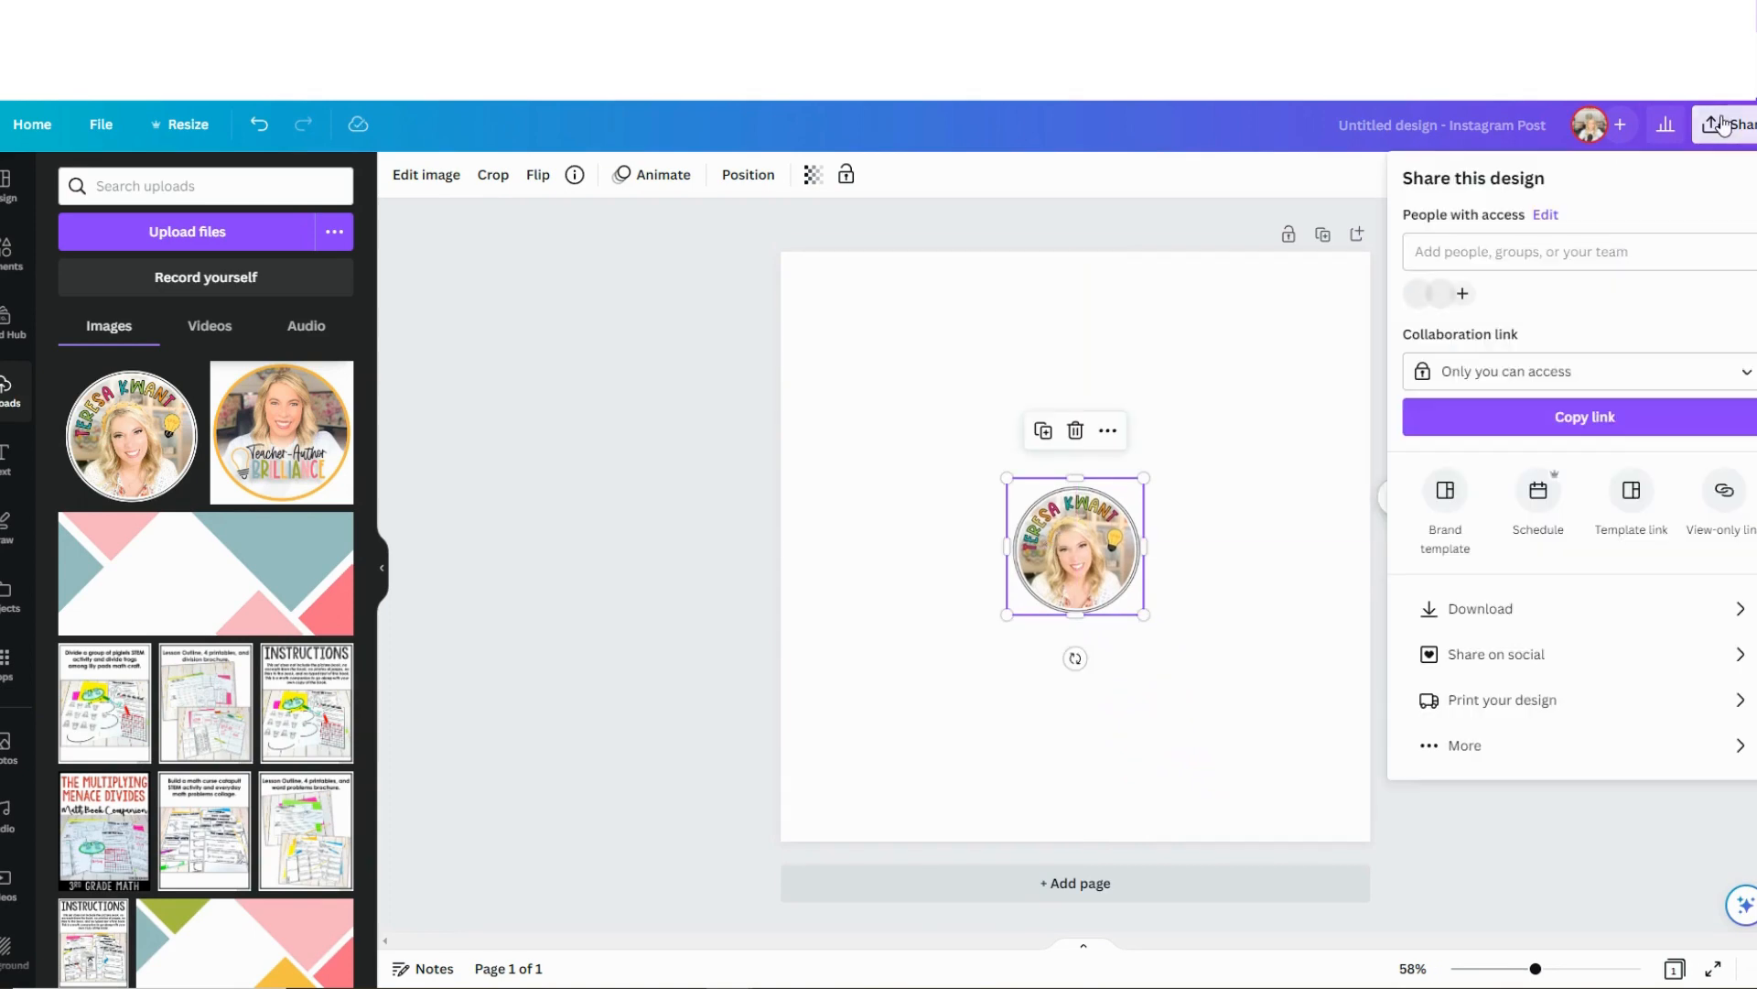
left_click(1499, 612)
left_click(1414, 371)
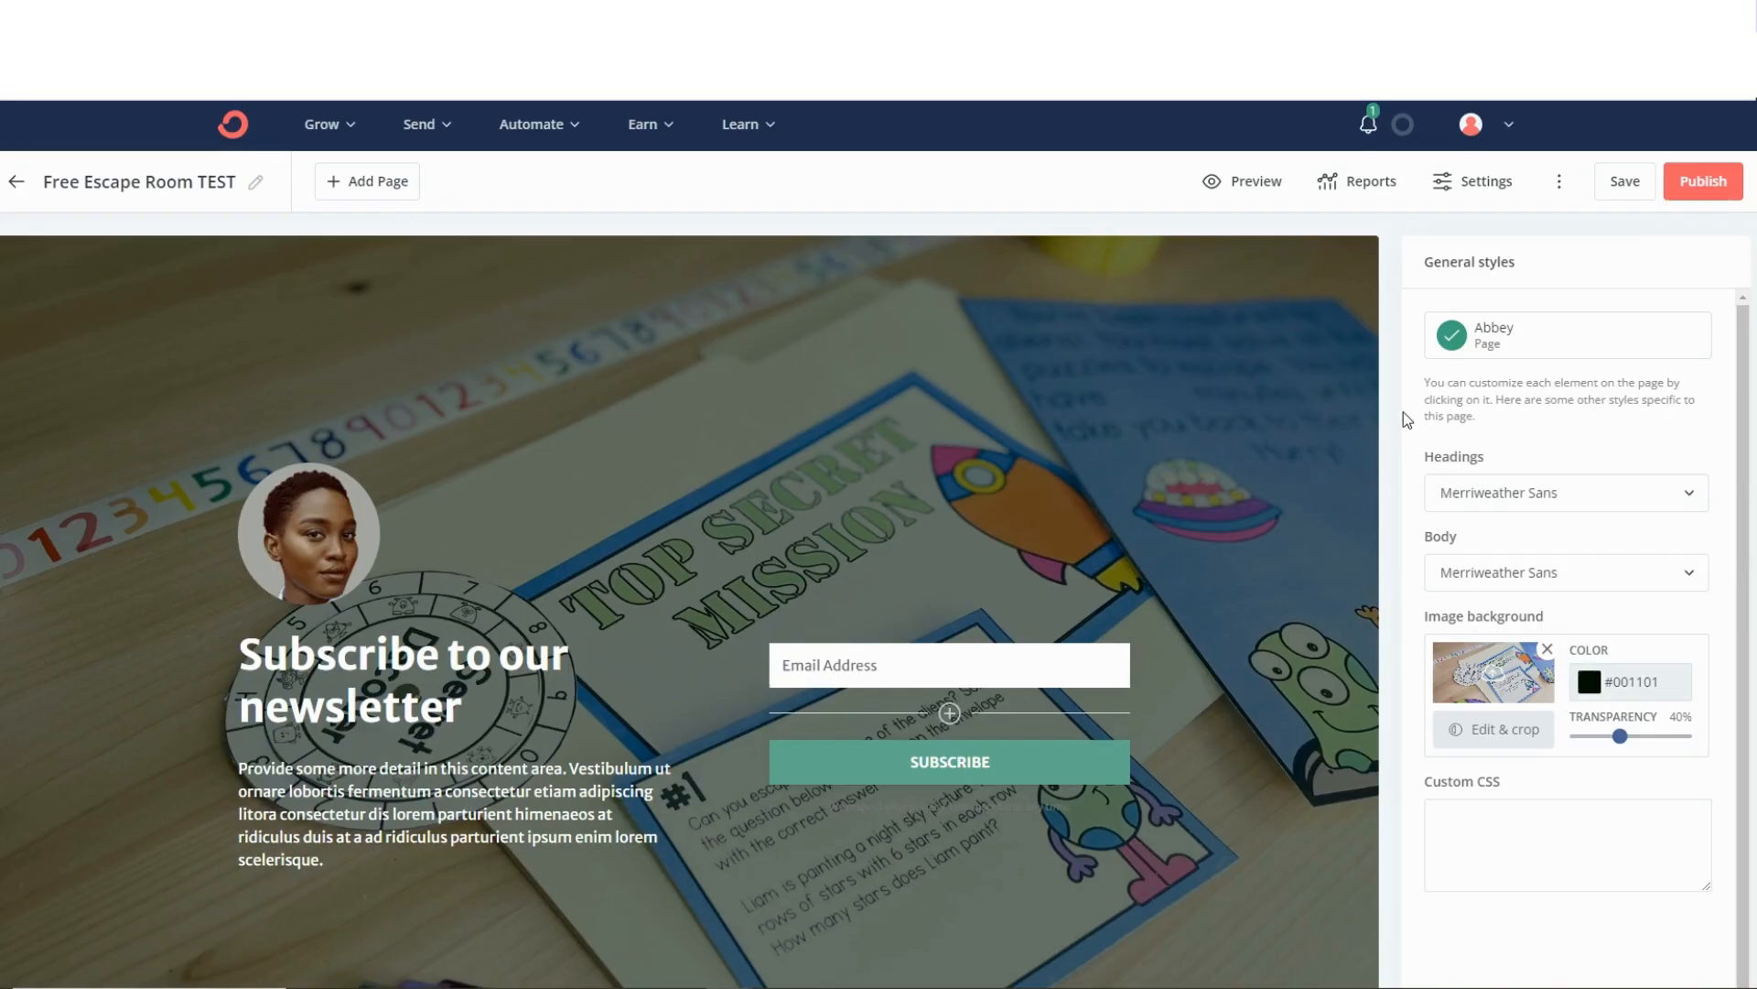
Switch to ConvertKit and replace the circular portrait above the heading with the small round logo from the recent uploads.
left_click(304, 505)
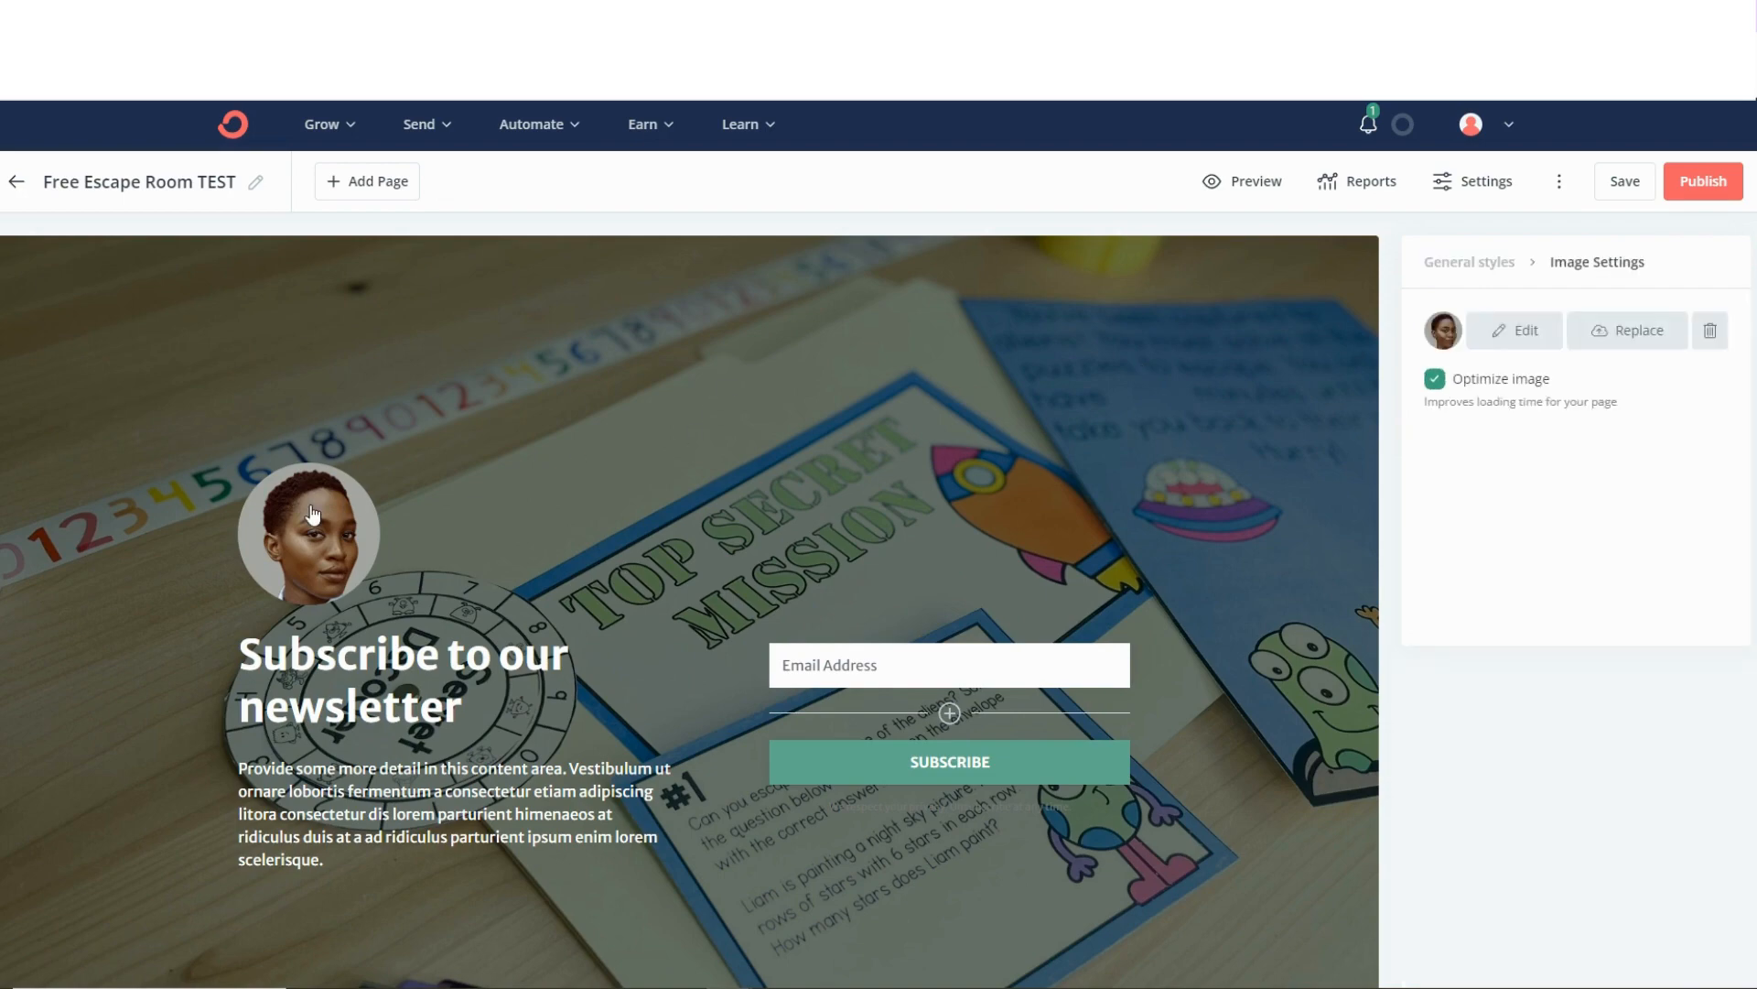
left_click(1620, 331)
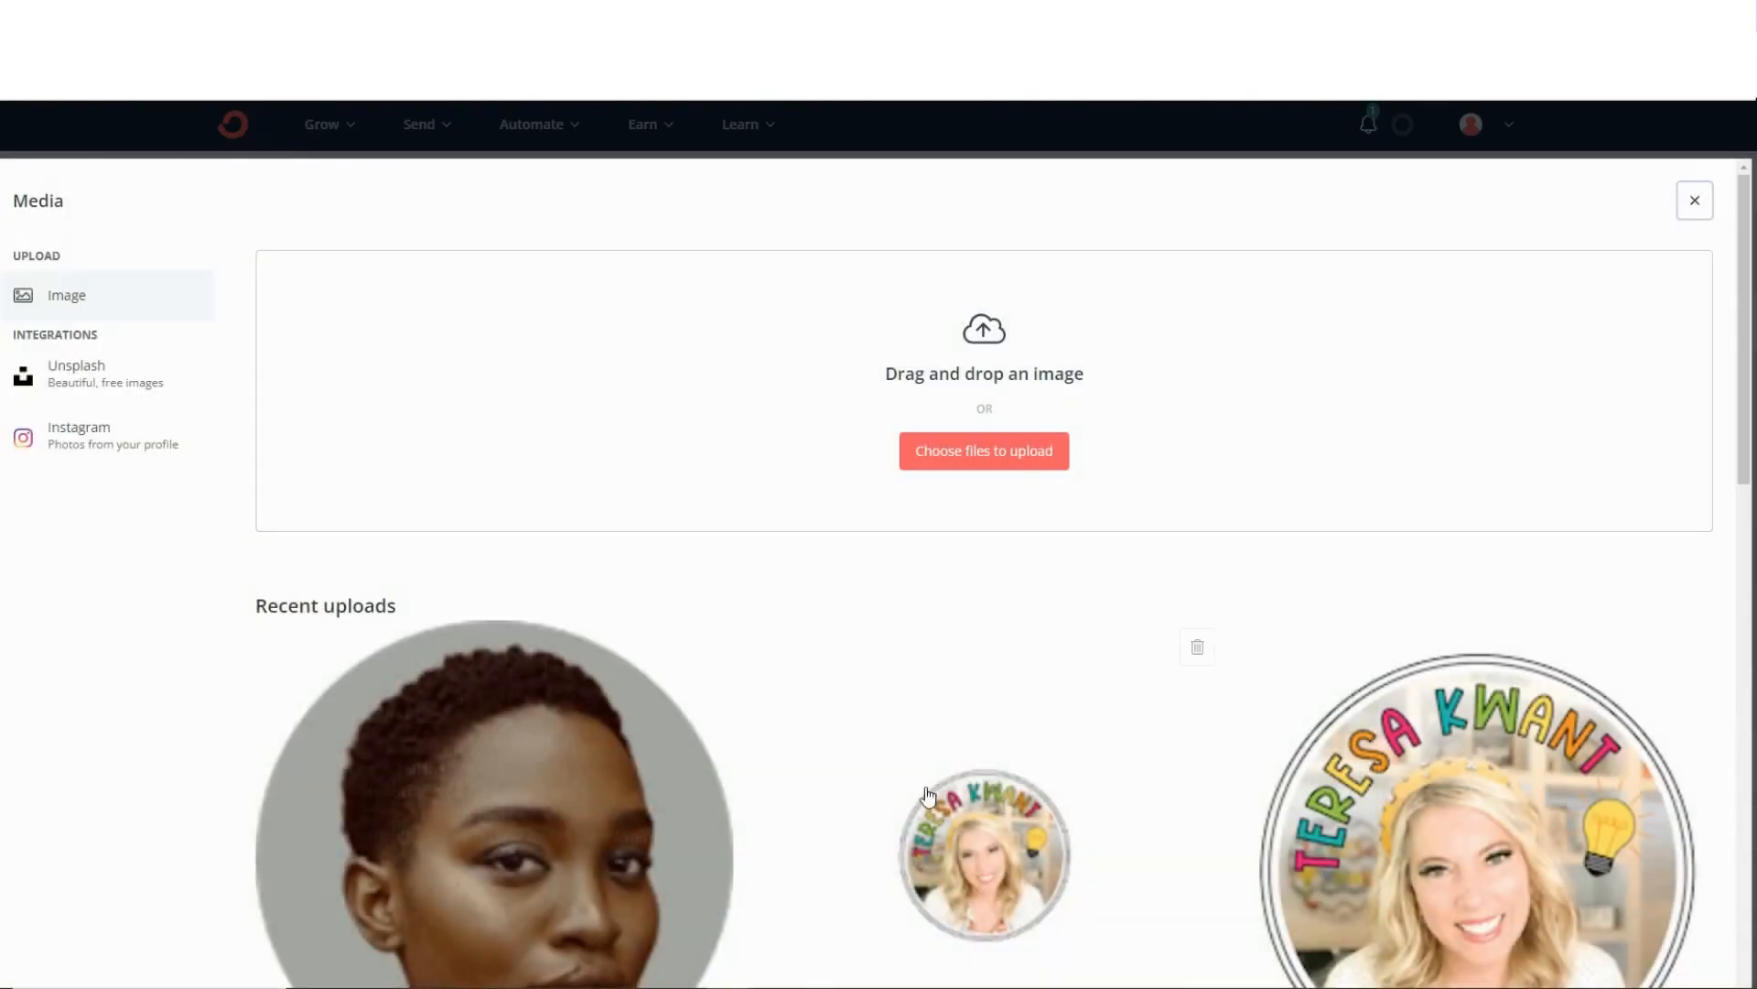
left_click(942, 860)
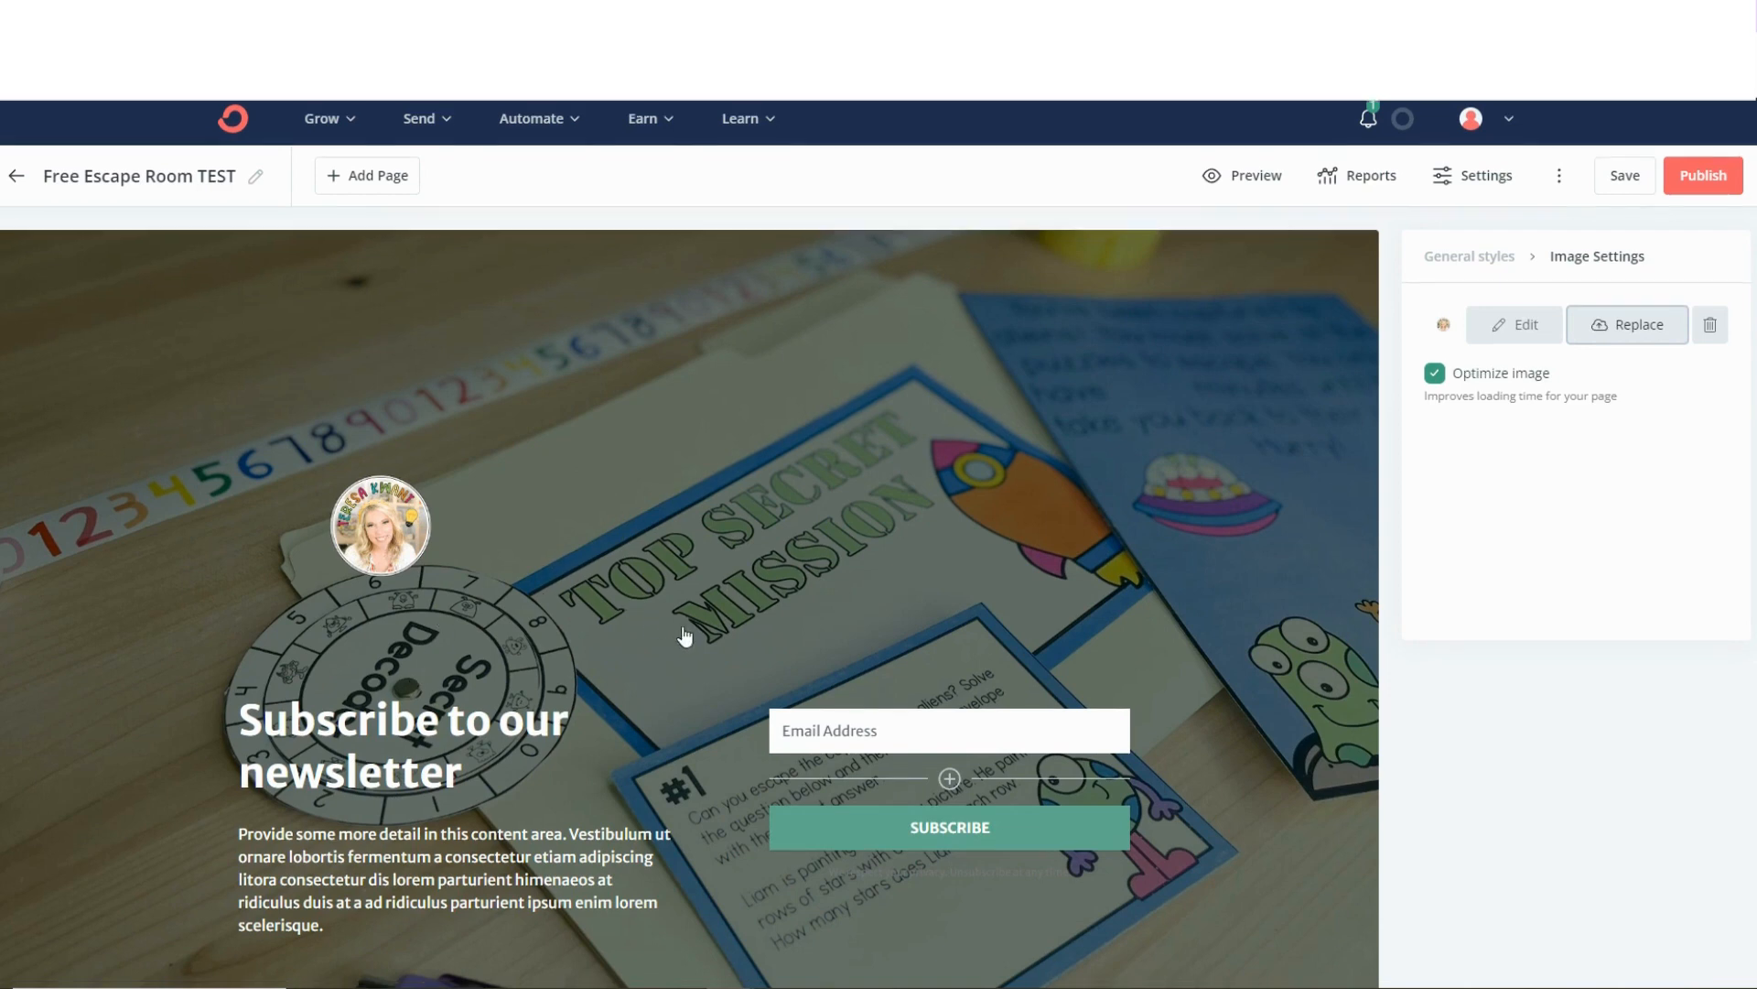
Open the Subscribe button's background color for editing and copy the red brand color's code #c14457 from the first brand kit in Canva.
scroll(683, 635, "down", 1)
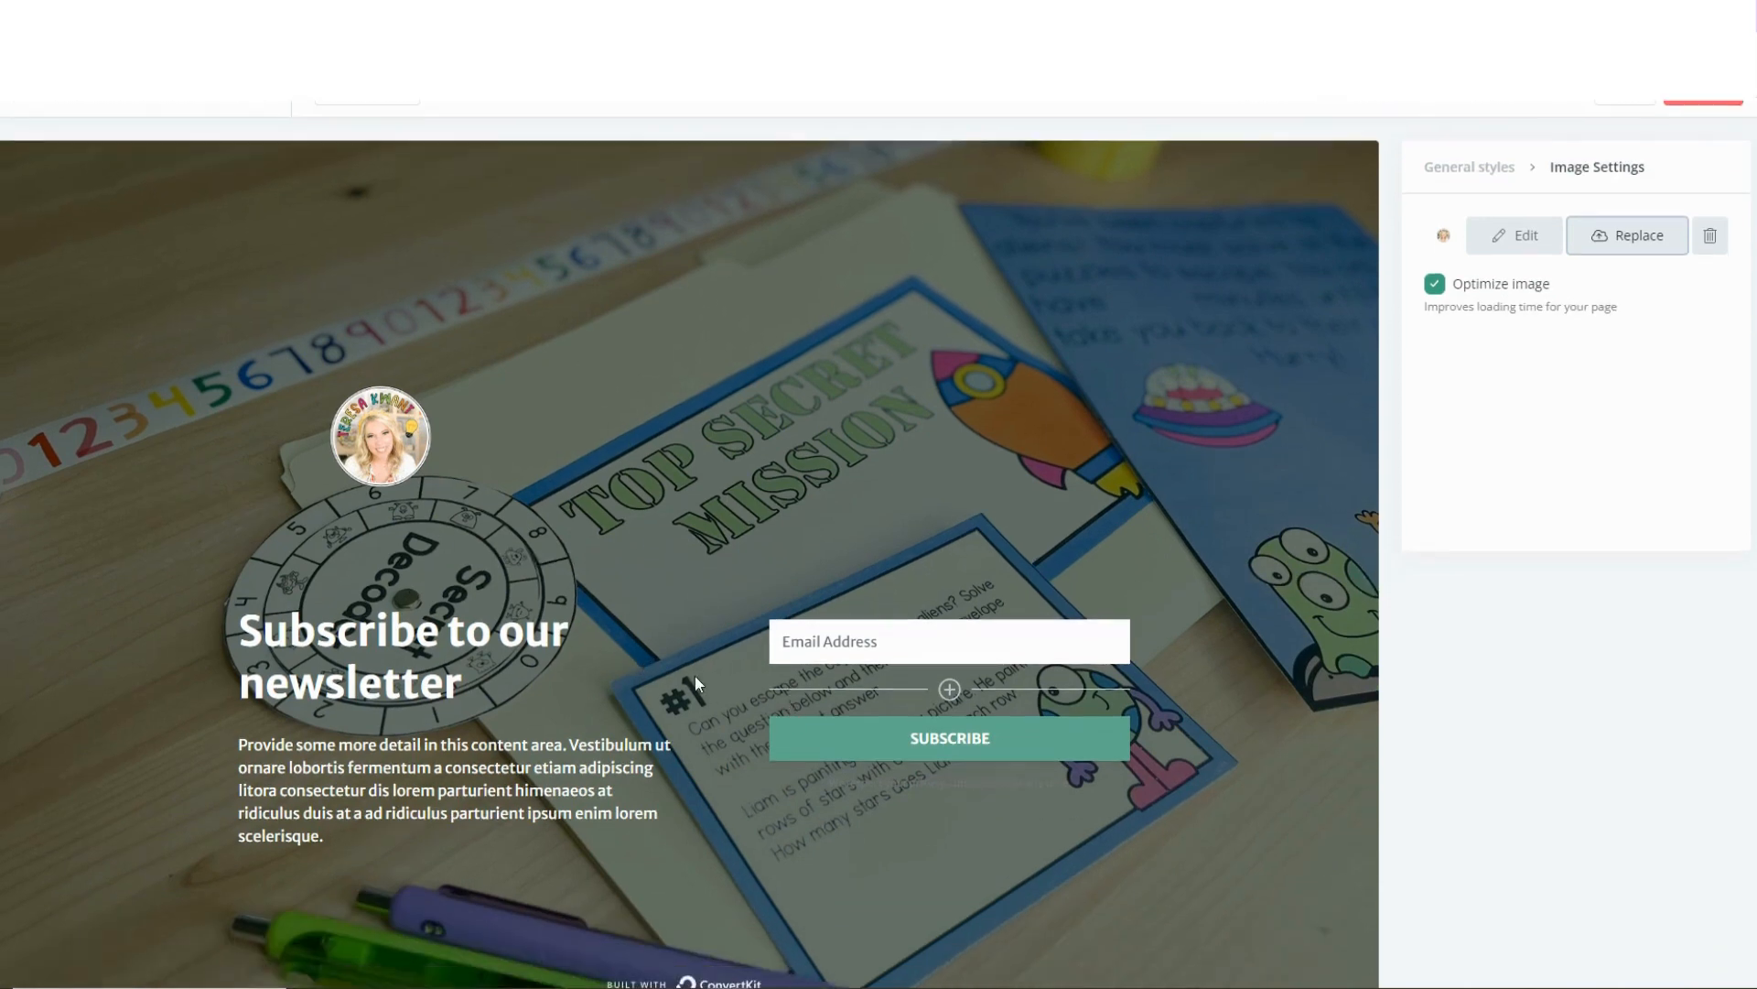
left_click(818, 739)
left_click(1487, 343)
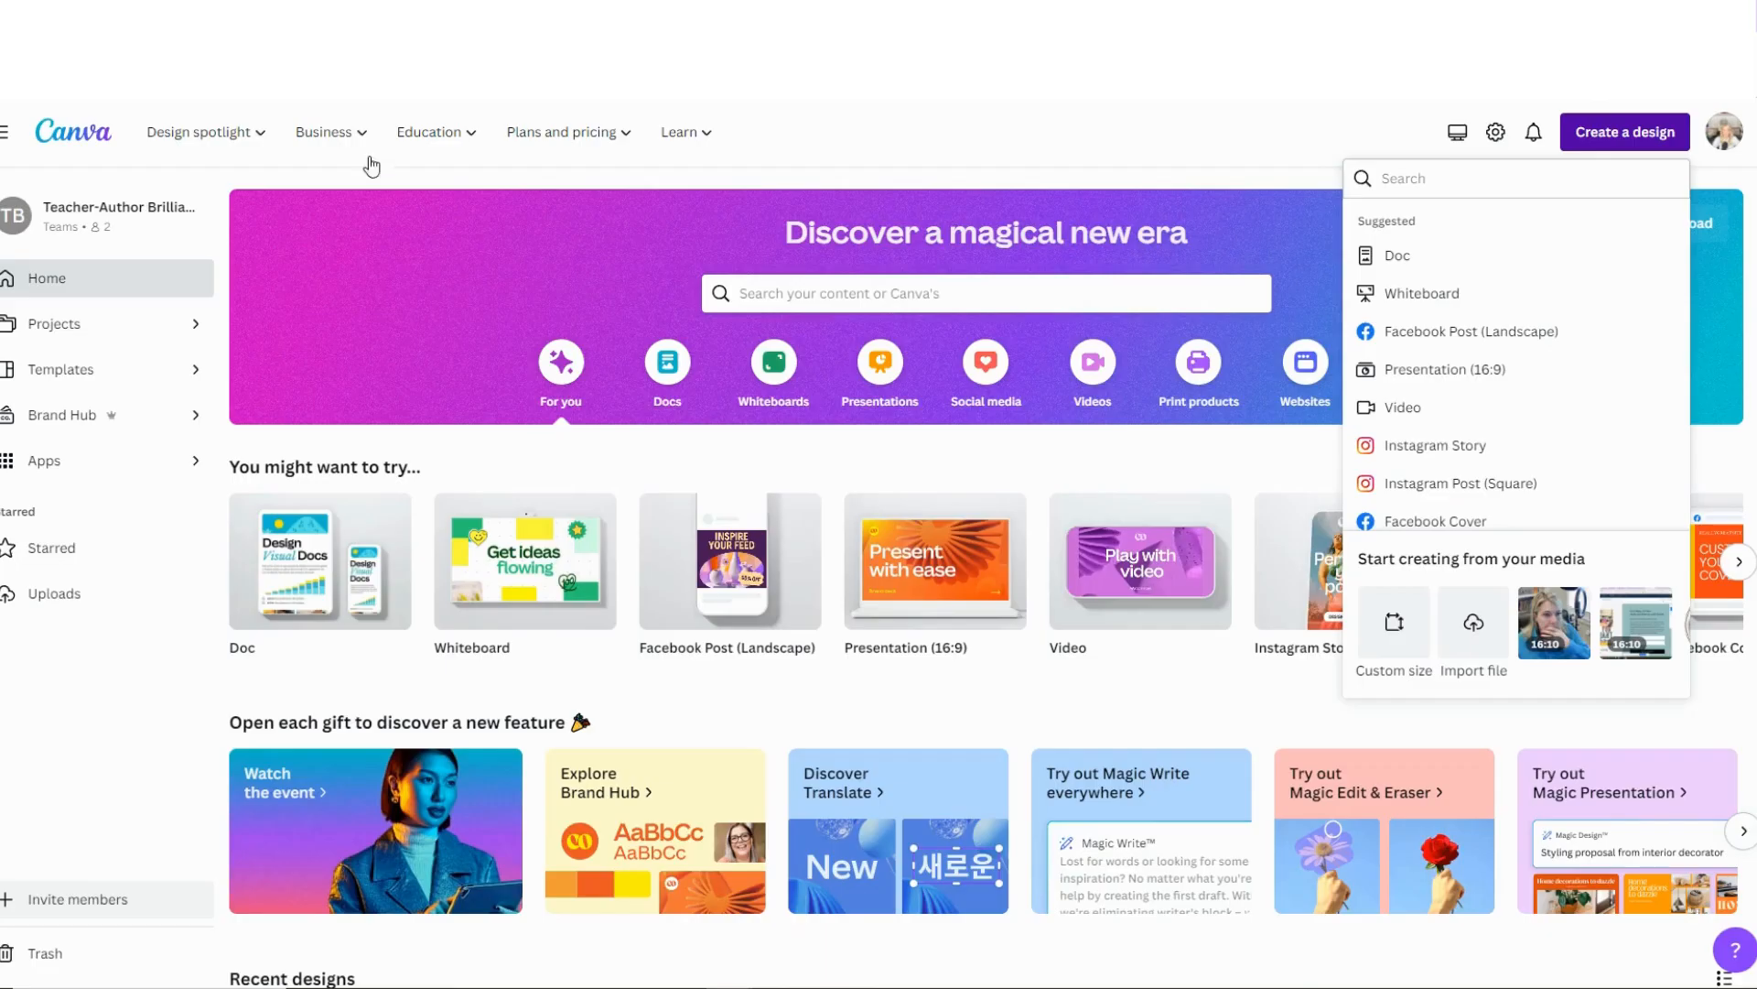
left_click(55, 417)
scroll(824, 536, "down", 3)
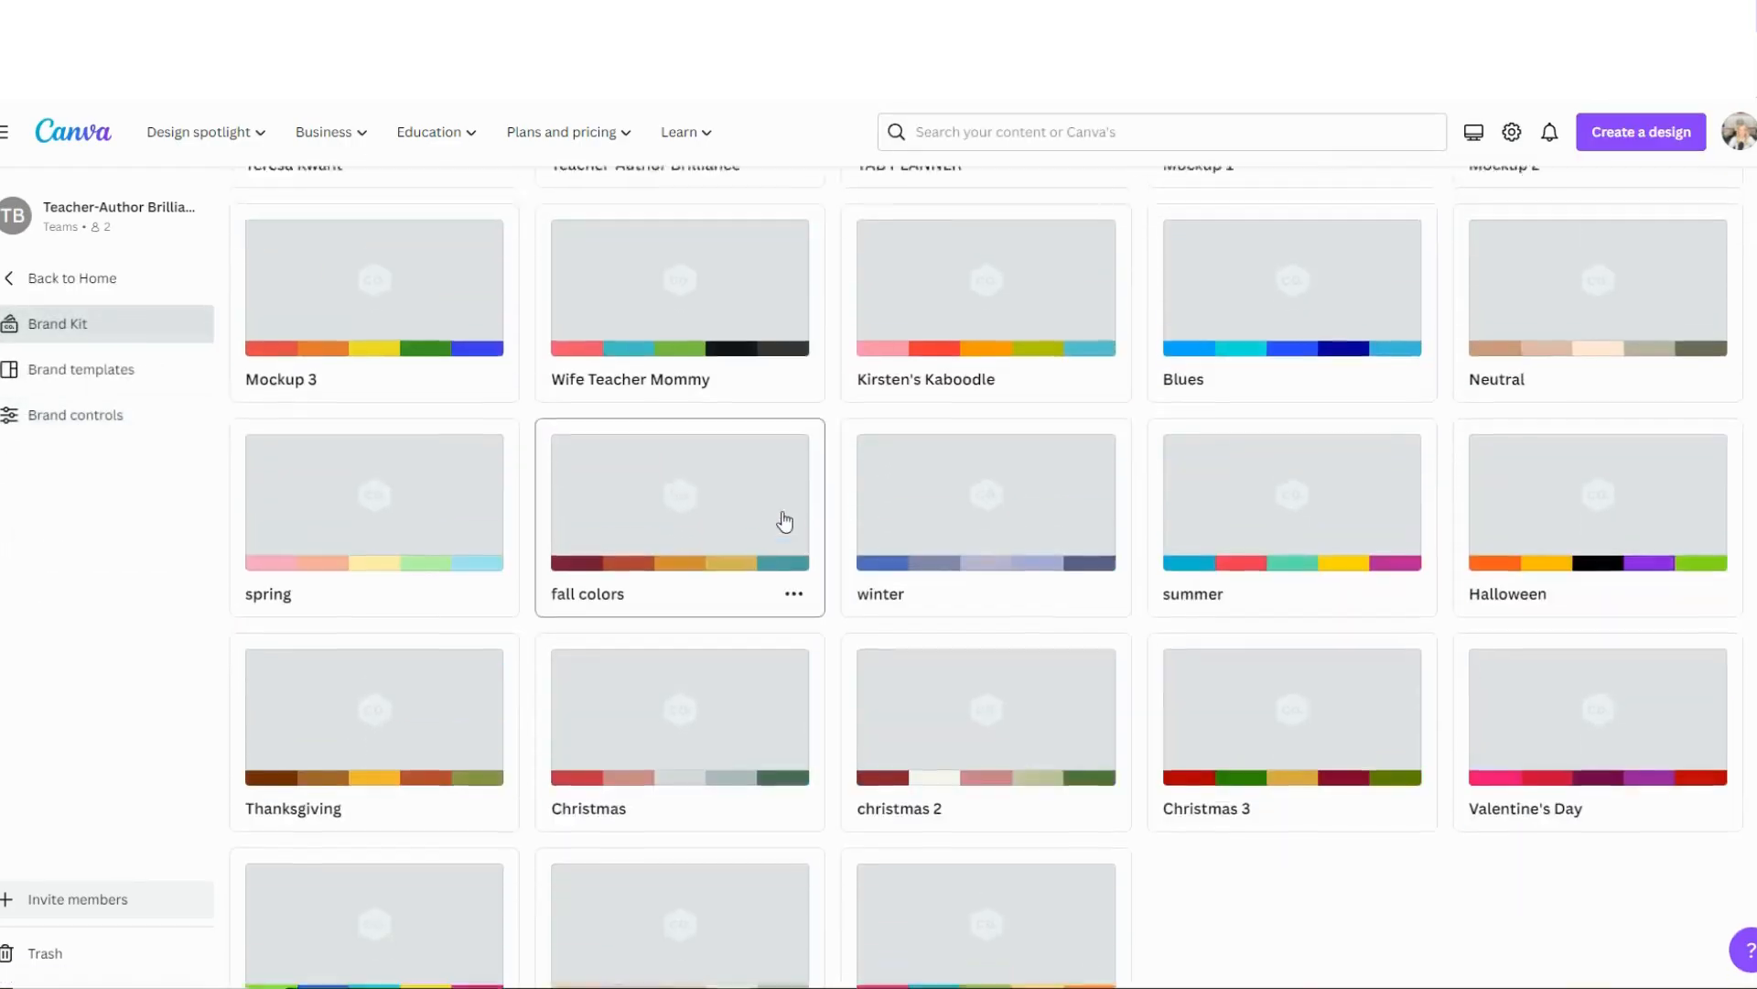
scroll(781, 518, "up", 3)
left_click(418, 345)
scroll(463, 604, "down", 3)
double_click(347, 703)
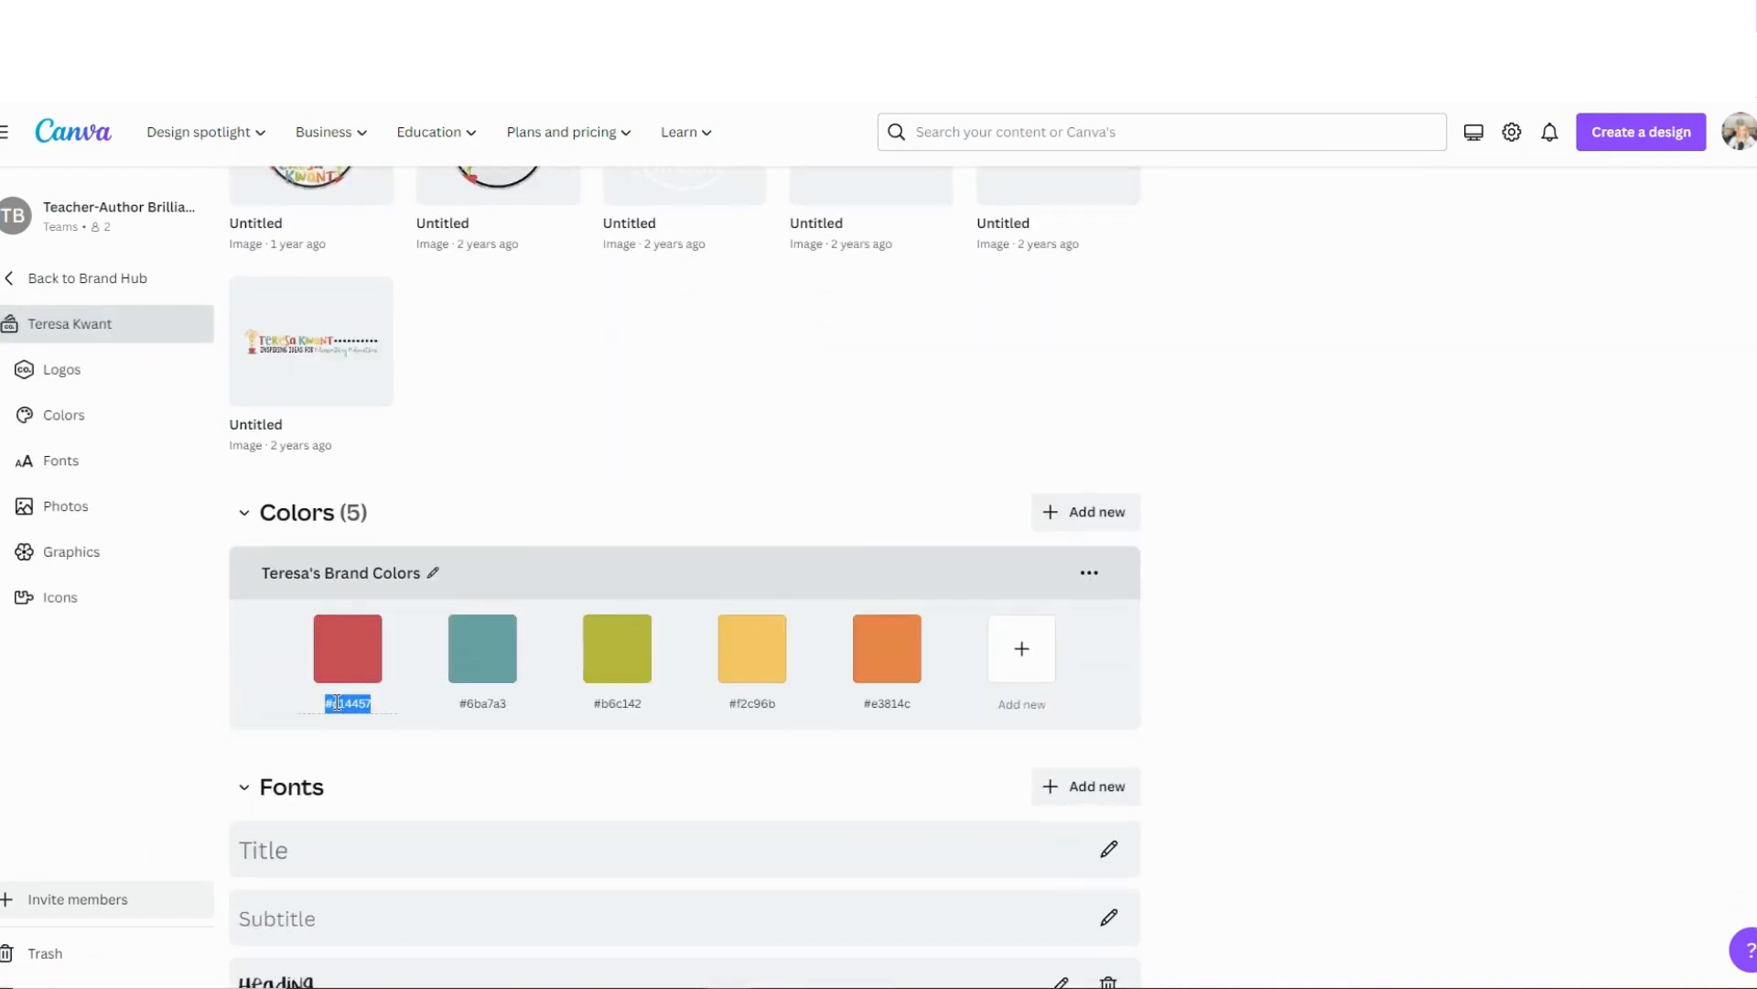
right_click(341, 701)
left_click(342, 425)
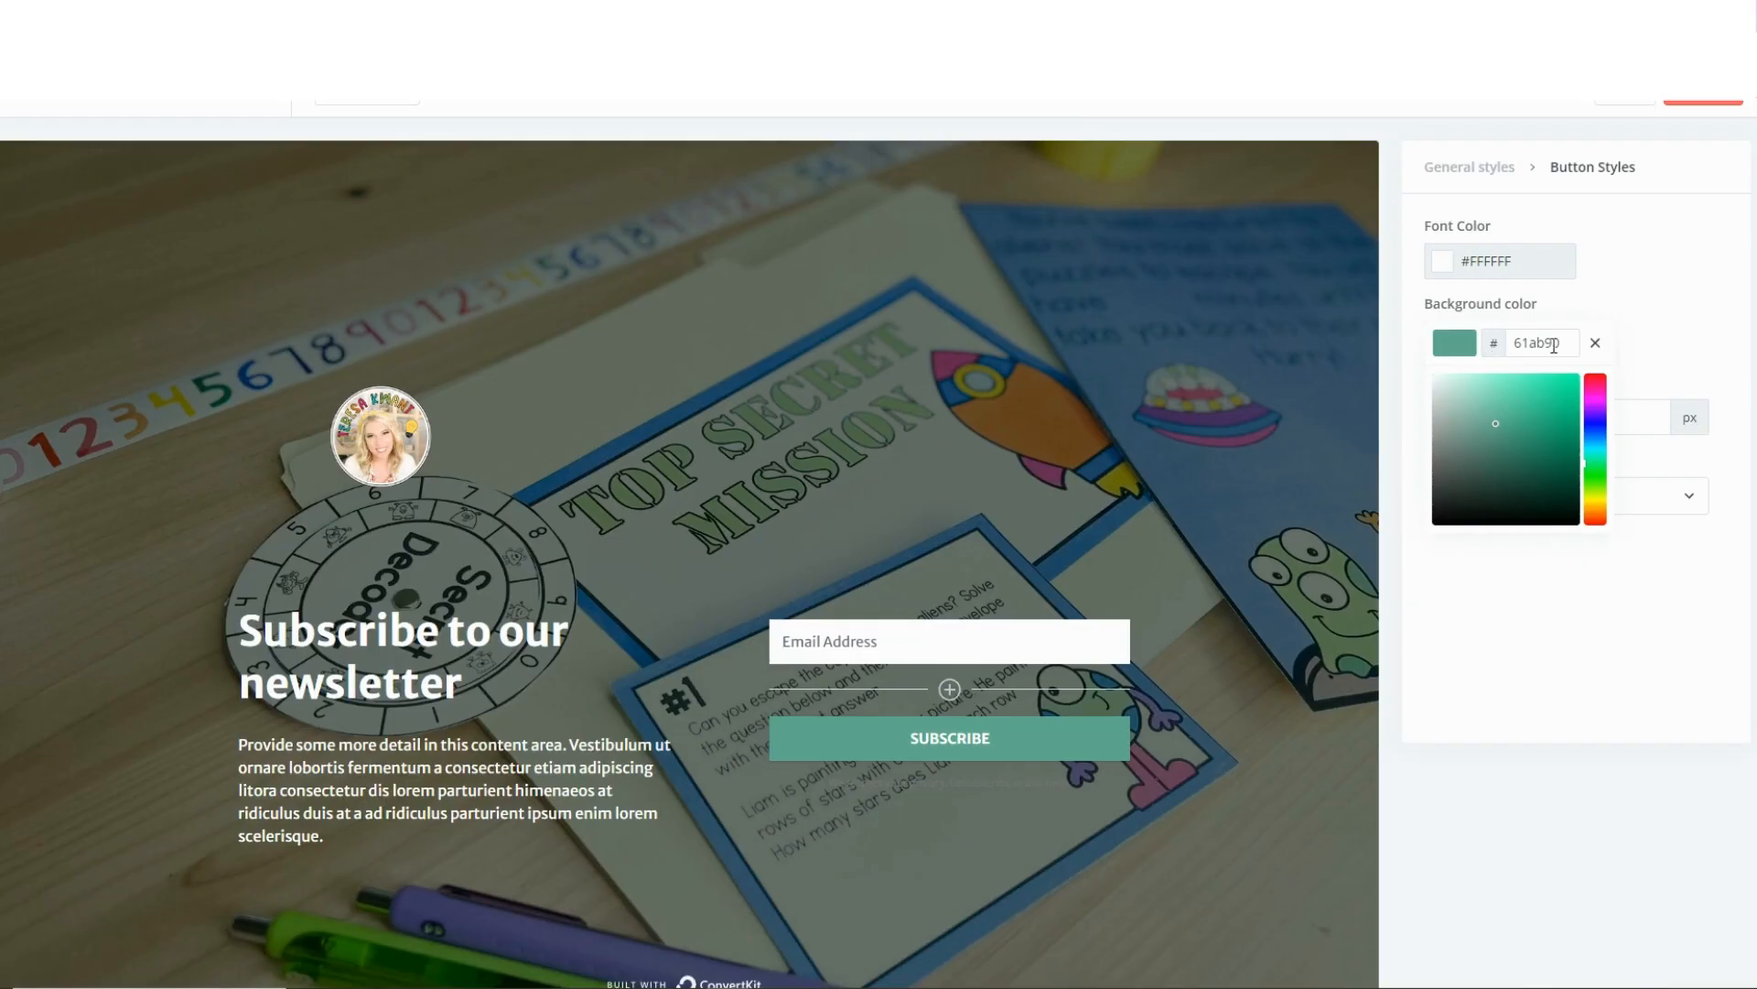
Set the Subscribe button's background color in ConvertKit to the copied code c14457.
double_click(1554, 345)
right_click(1554, 345)
left_click(1571, 438)
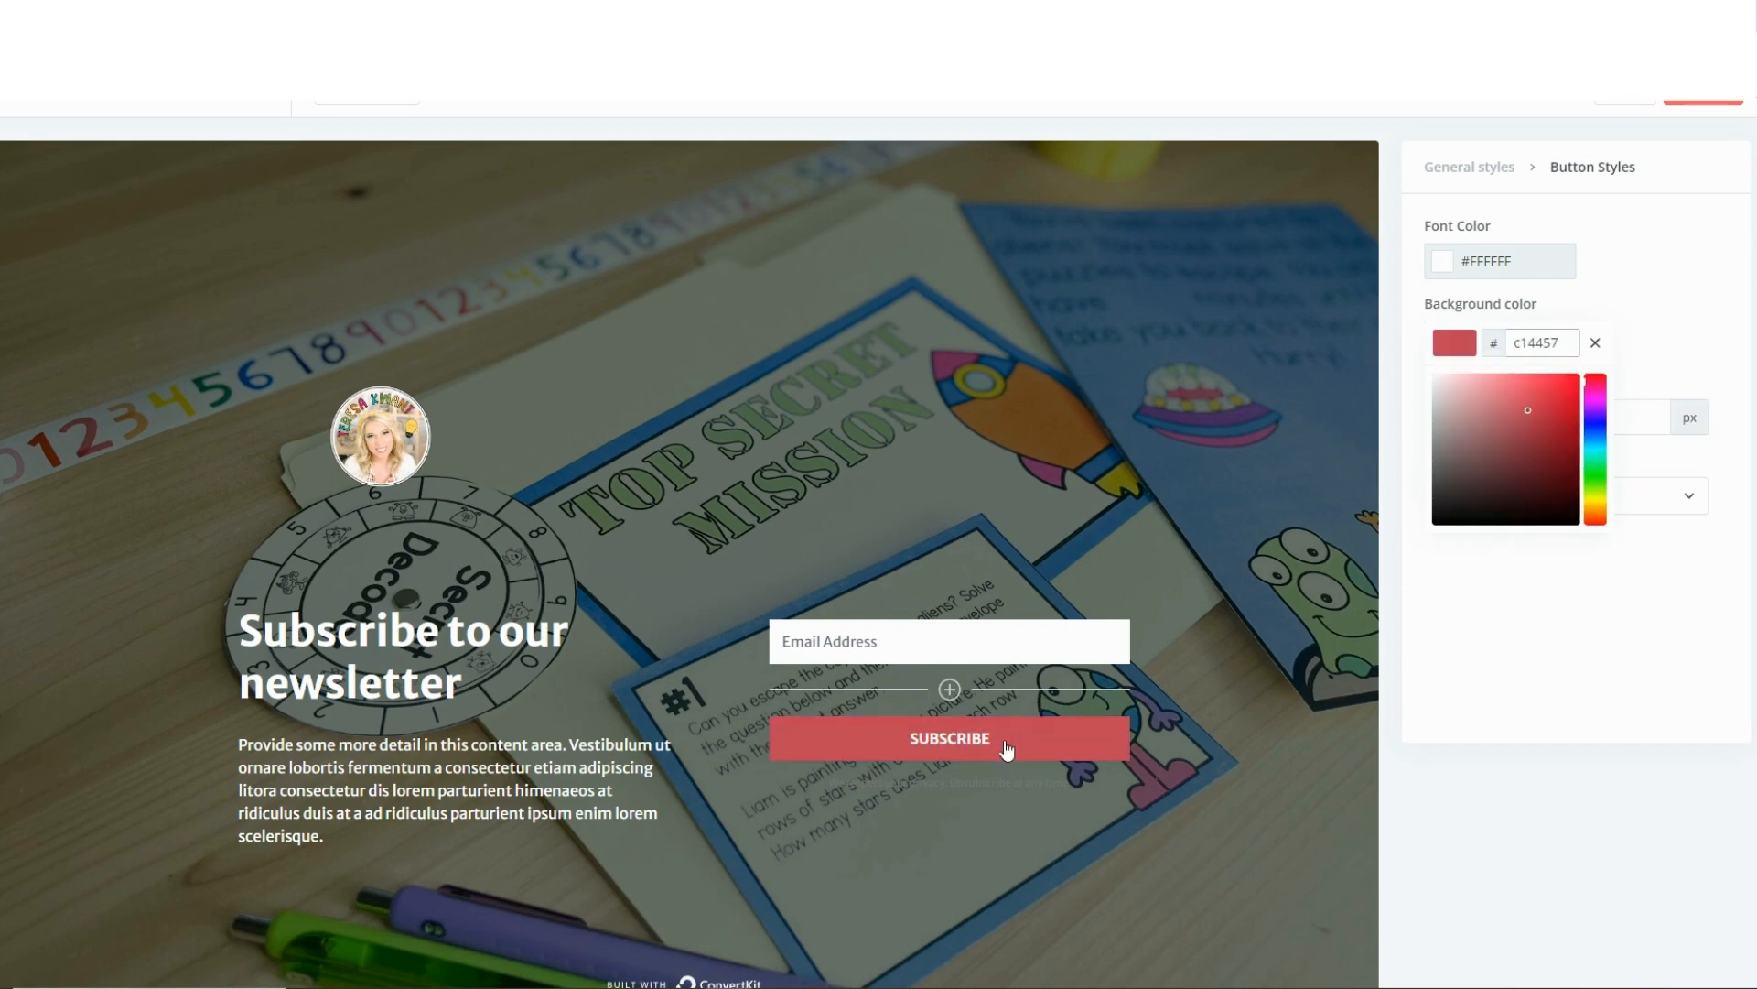
Replace the heading text with "Get Your Free Escape Game Now!".
left_click(327, 701)
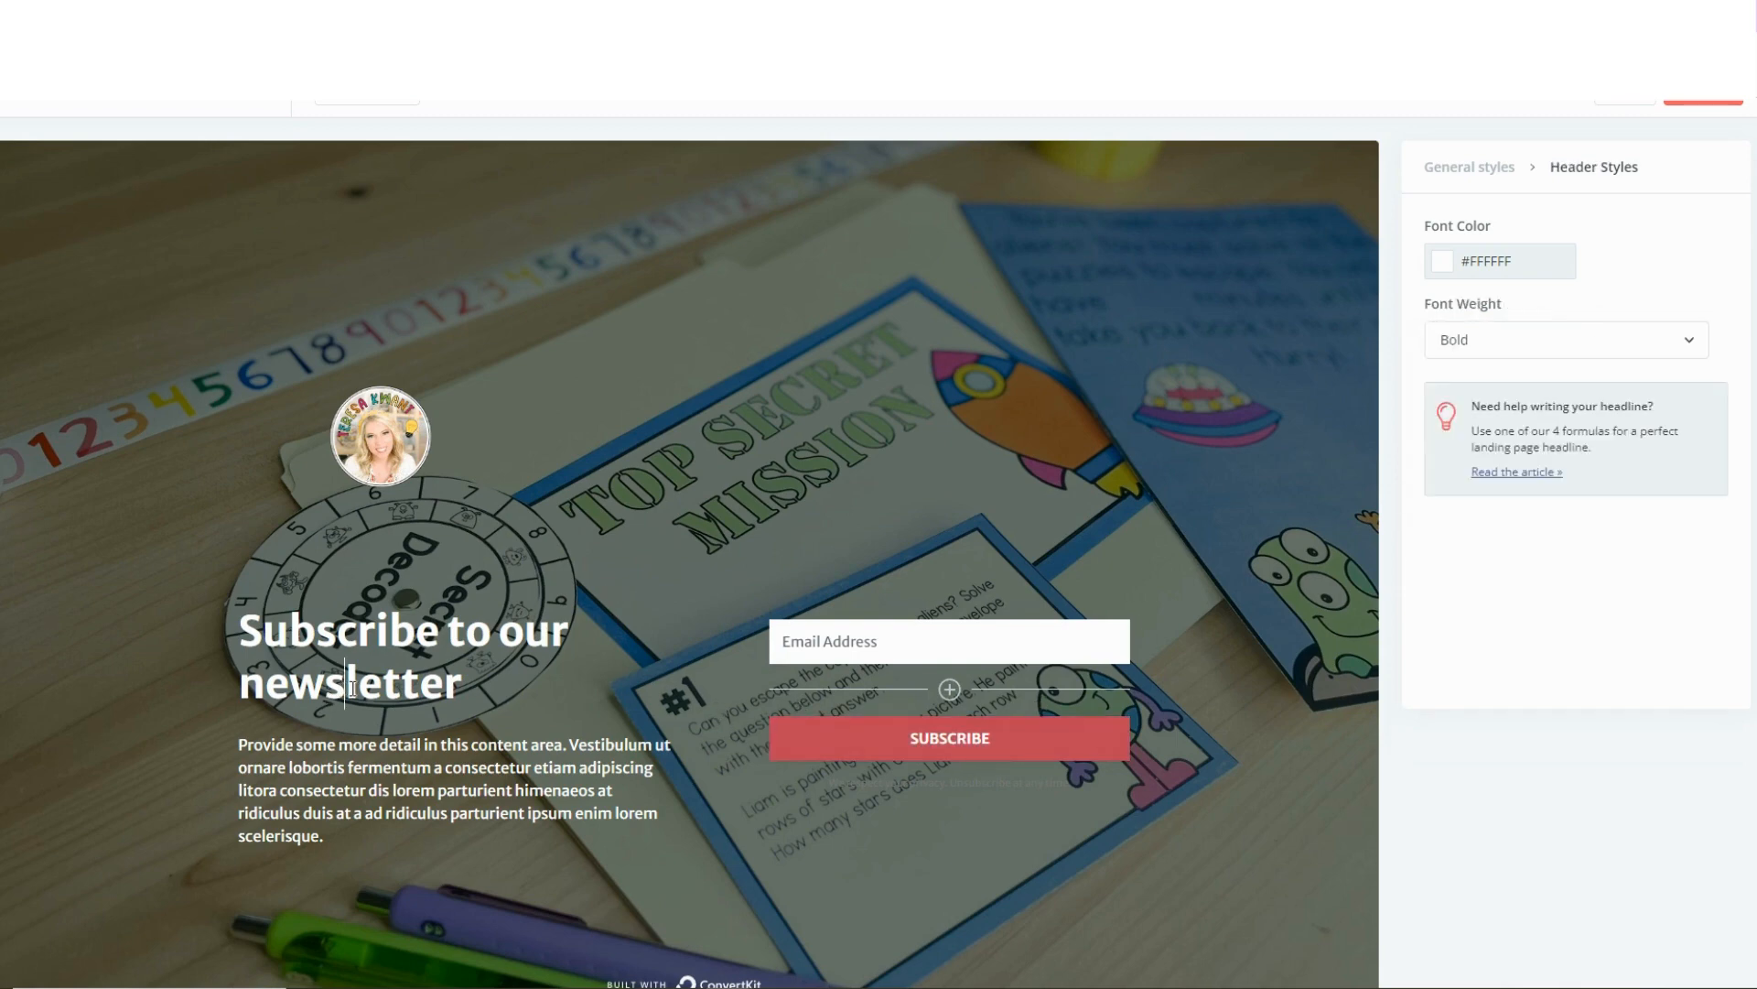
left_click_drag(462, 702, 227, 650)
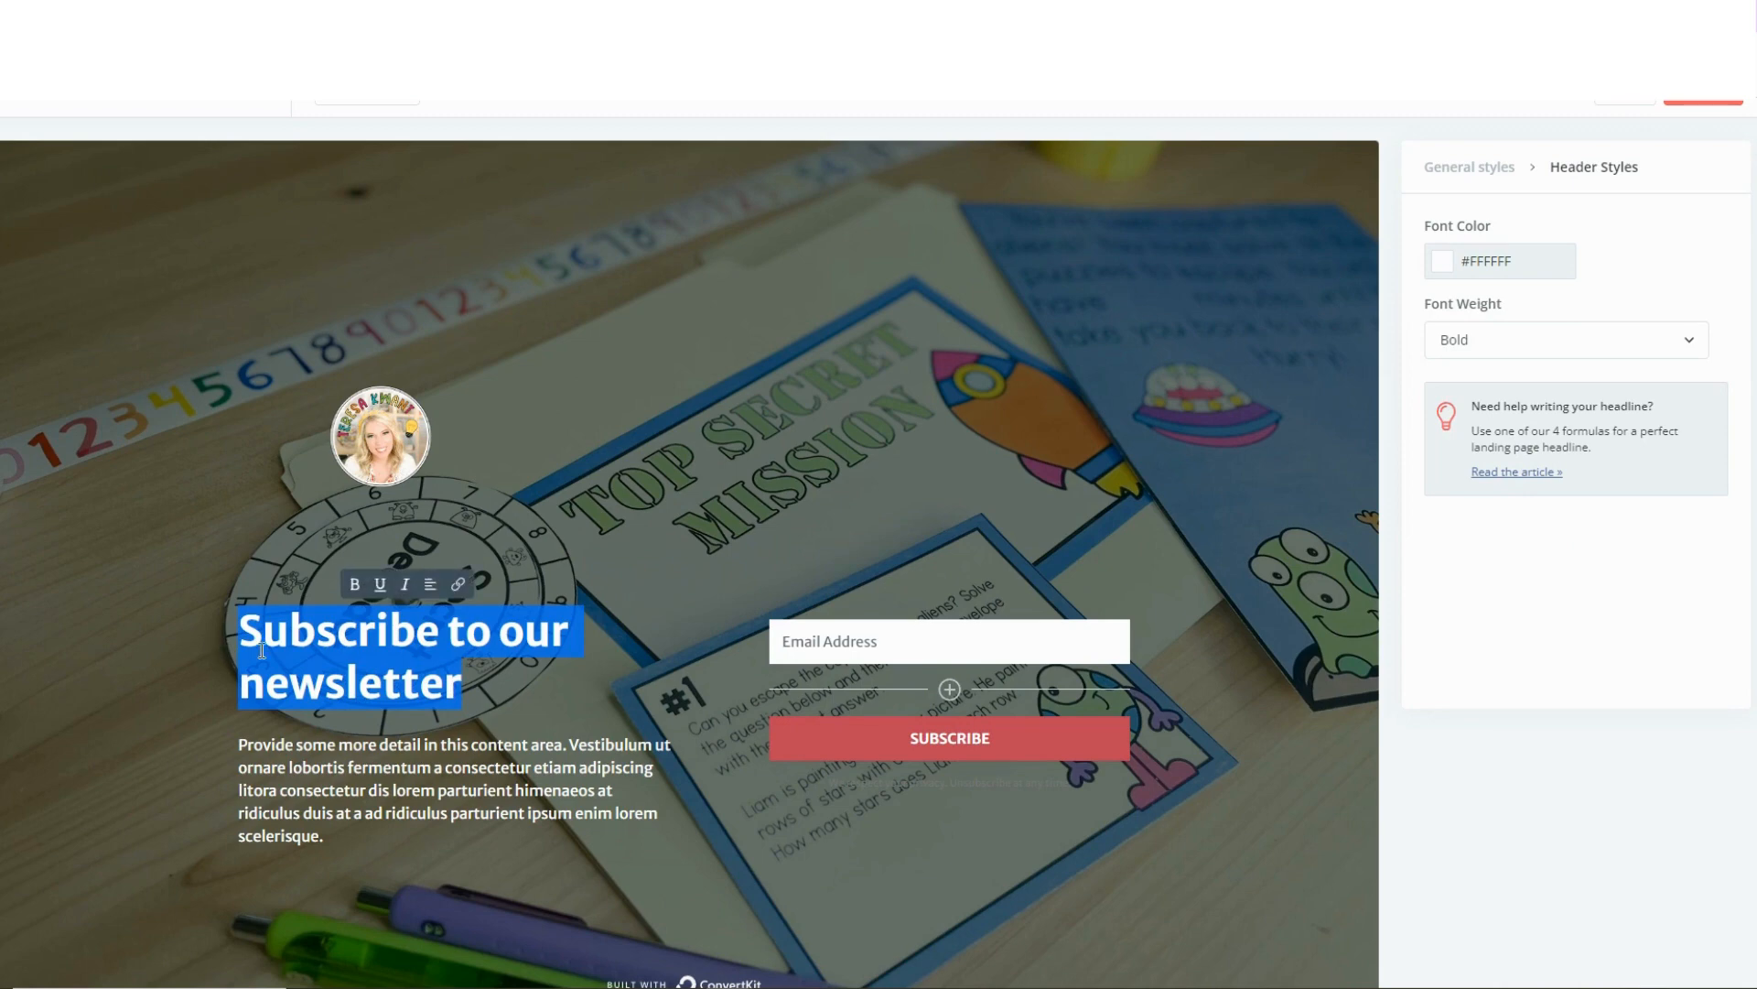
type("Get Your Free")
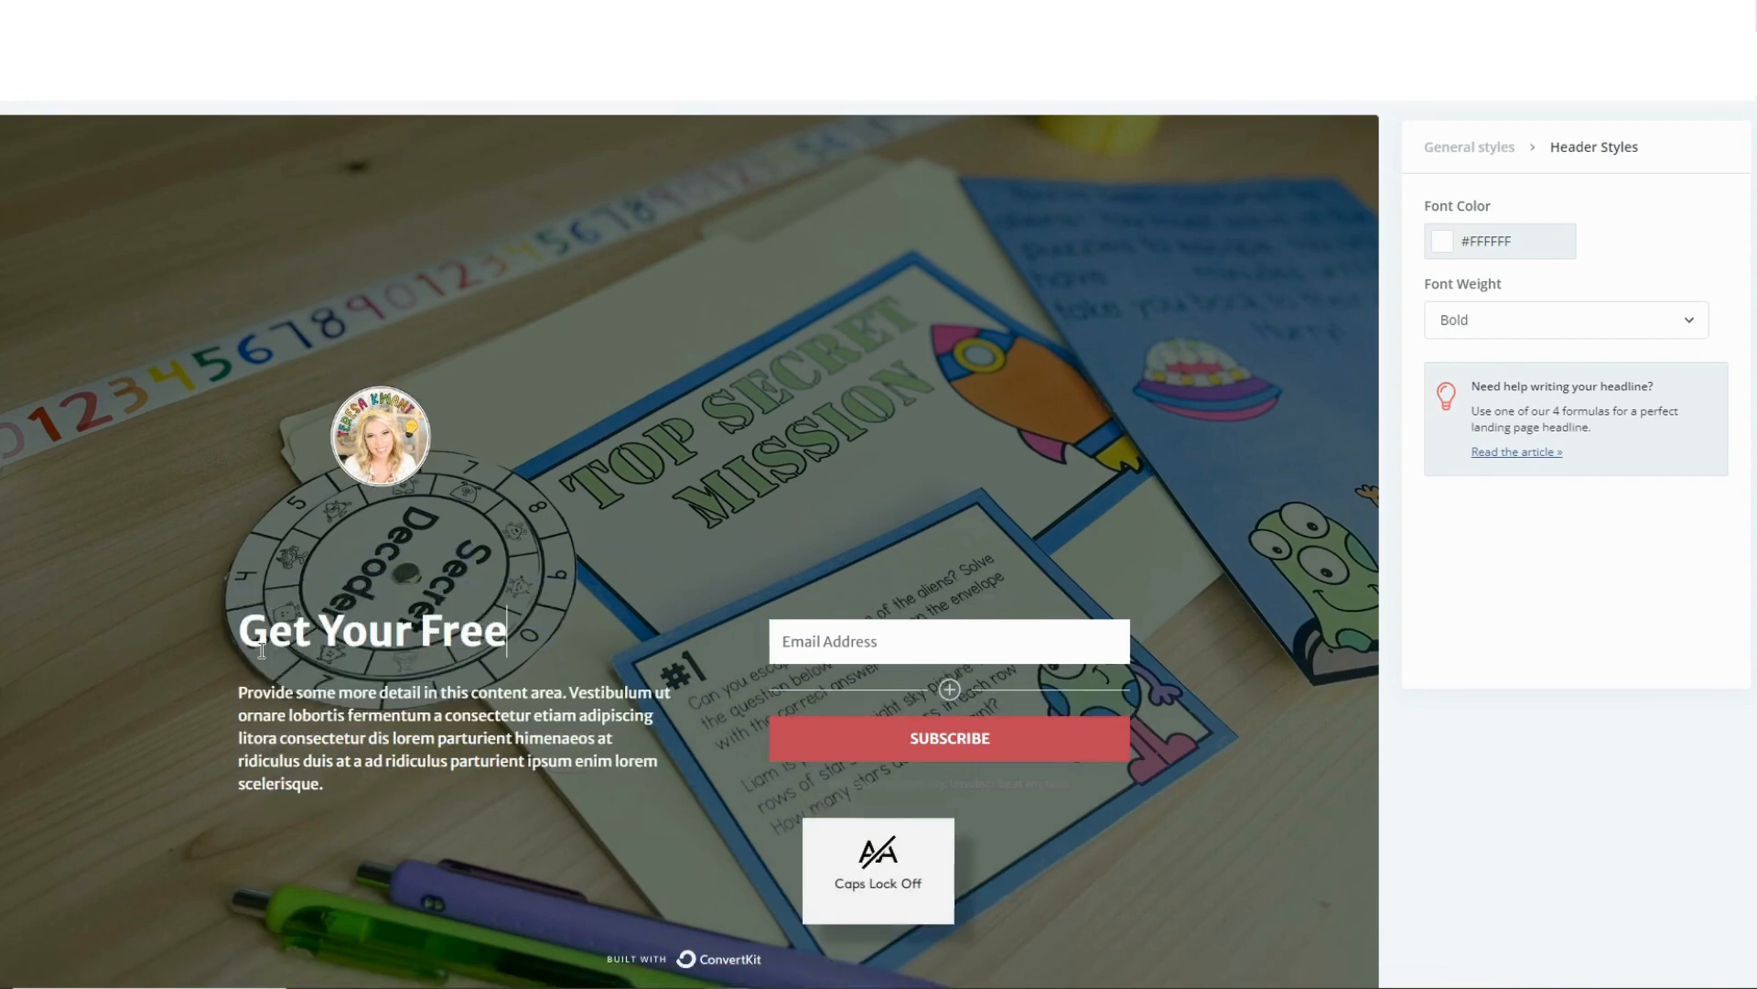
key("Caps_Lock")
type("ES")
key("Caps_Lock")
key("BackSpace")
type("scape")
key("Caps_Lock")
type("G")
key("Caps_Lock")
type("ame")
key("Caps_Lock")
type("N")
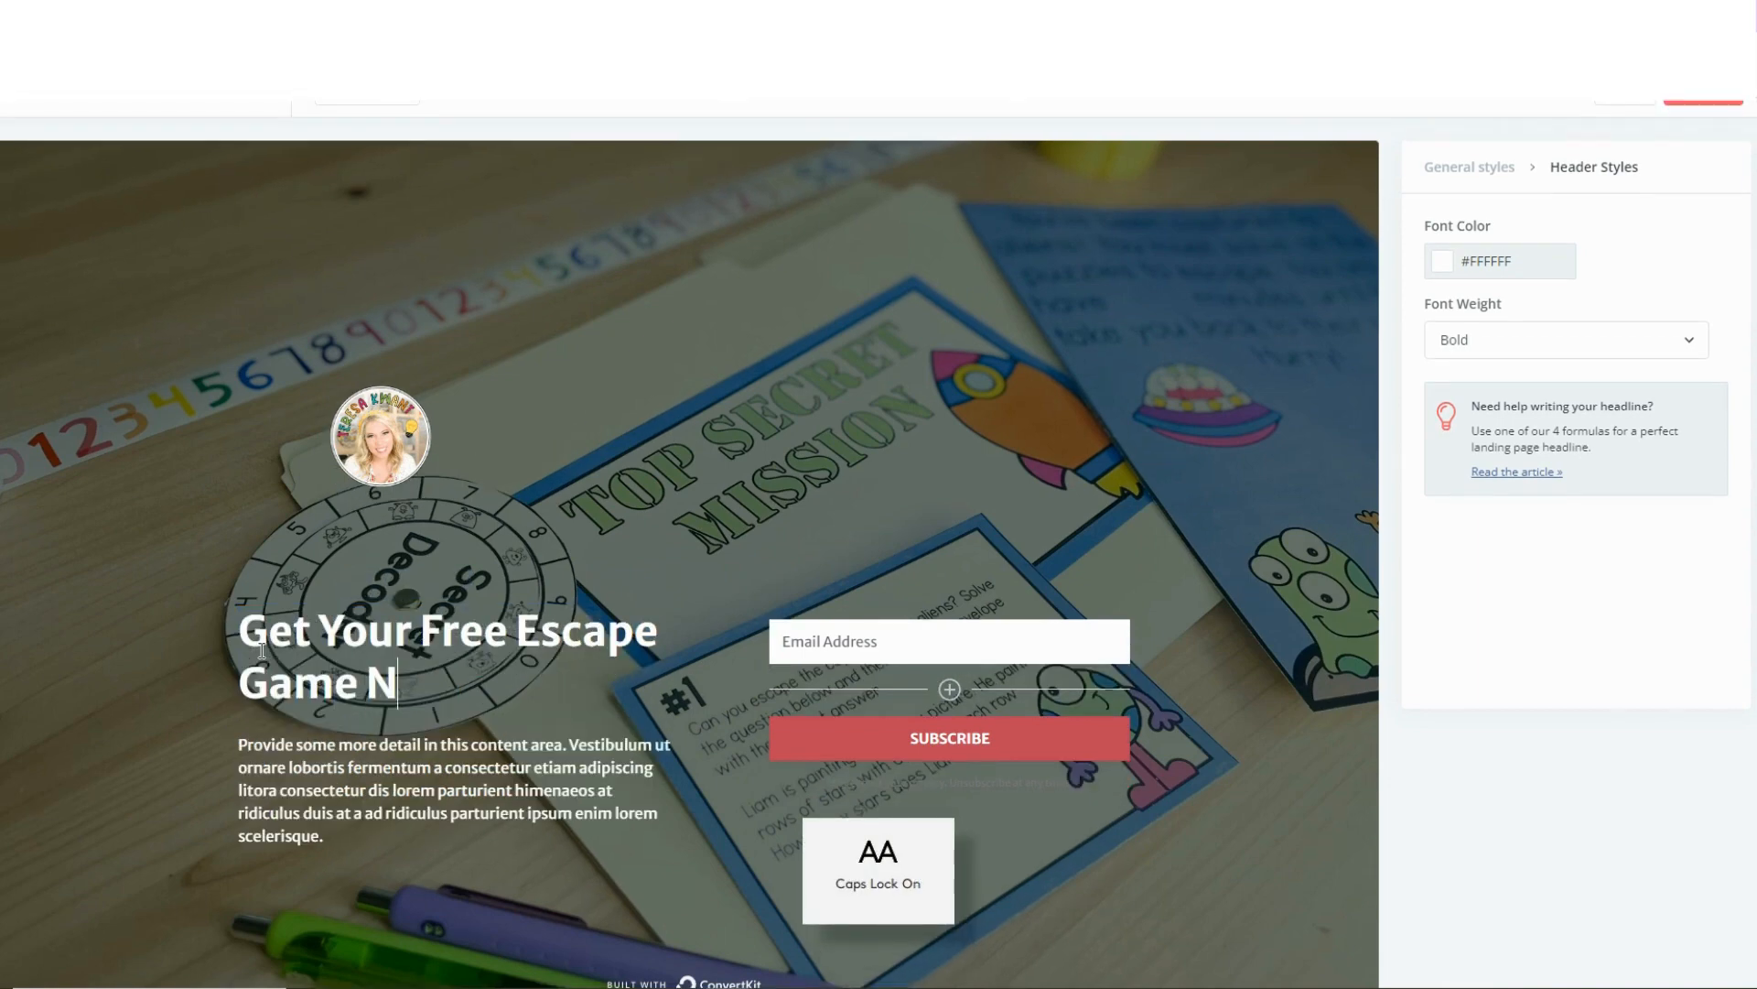
key("Caps_Lock")
type("ow!")
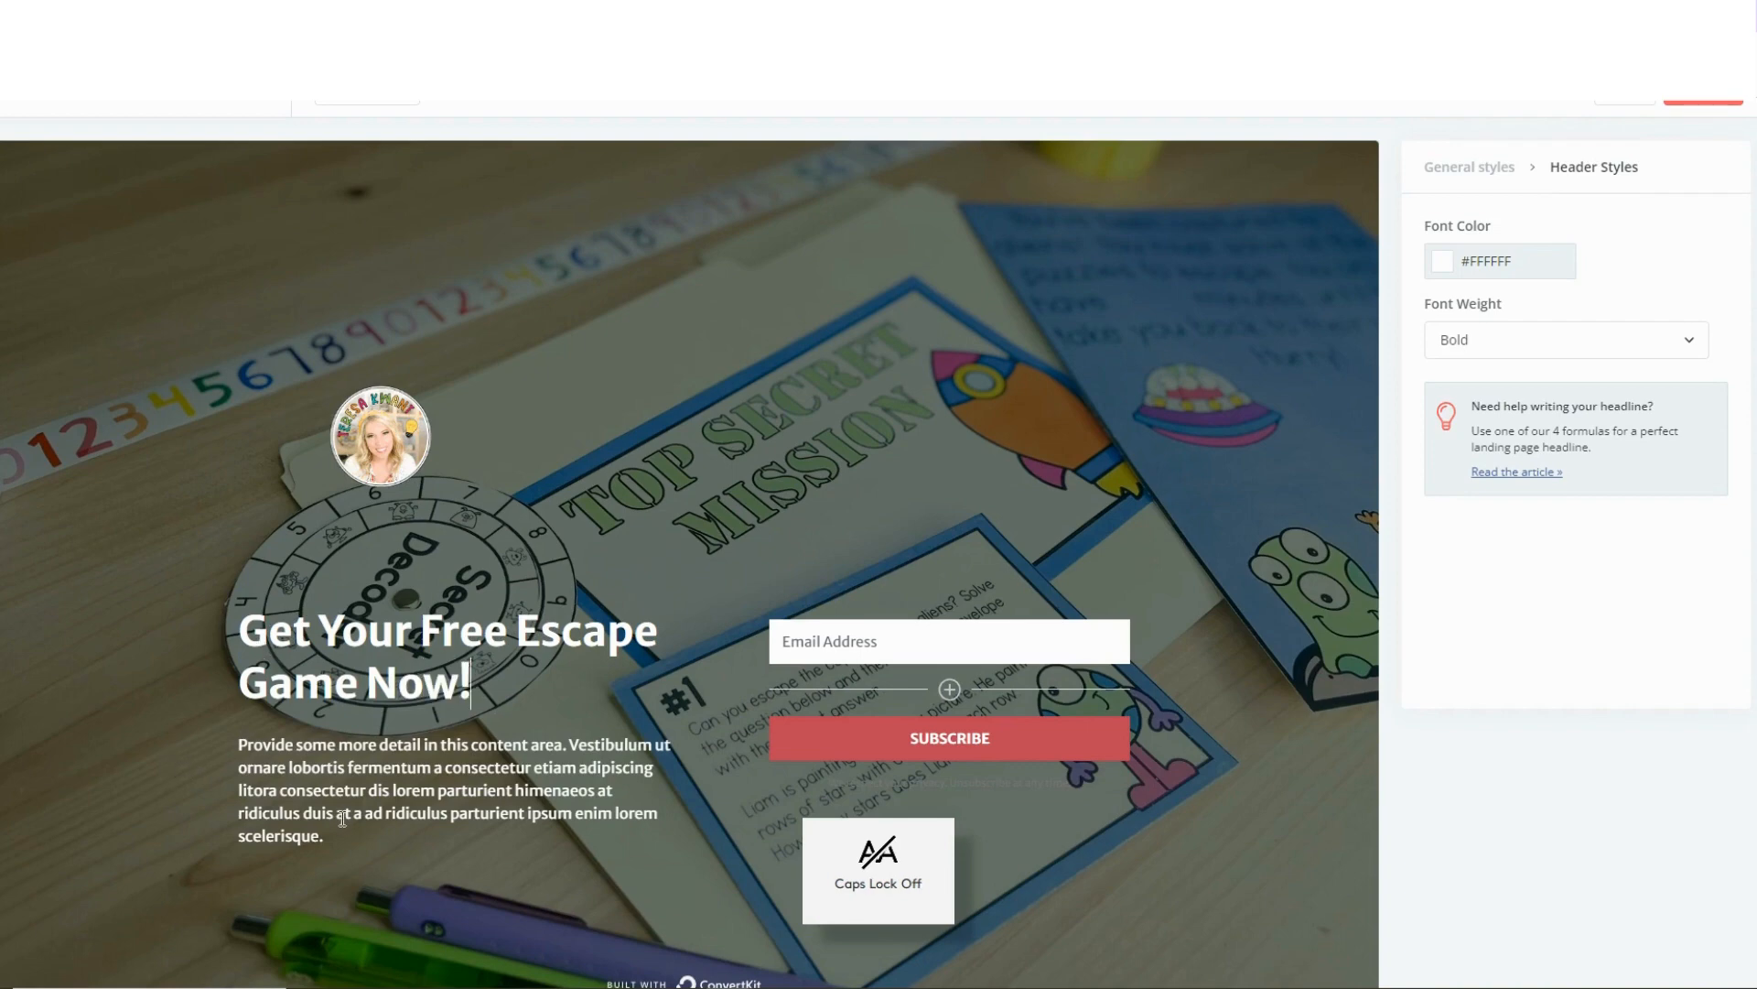
Replace the placeholder paragraph under the heading with "Provided for grades 3-5, get your students learning with this breakout game now!".
left_click_drag(326, 836, 236, 731)
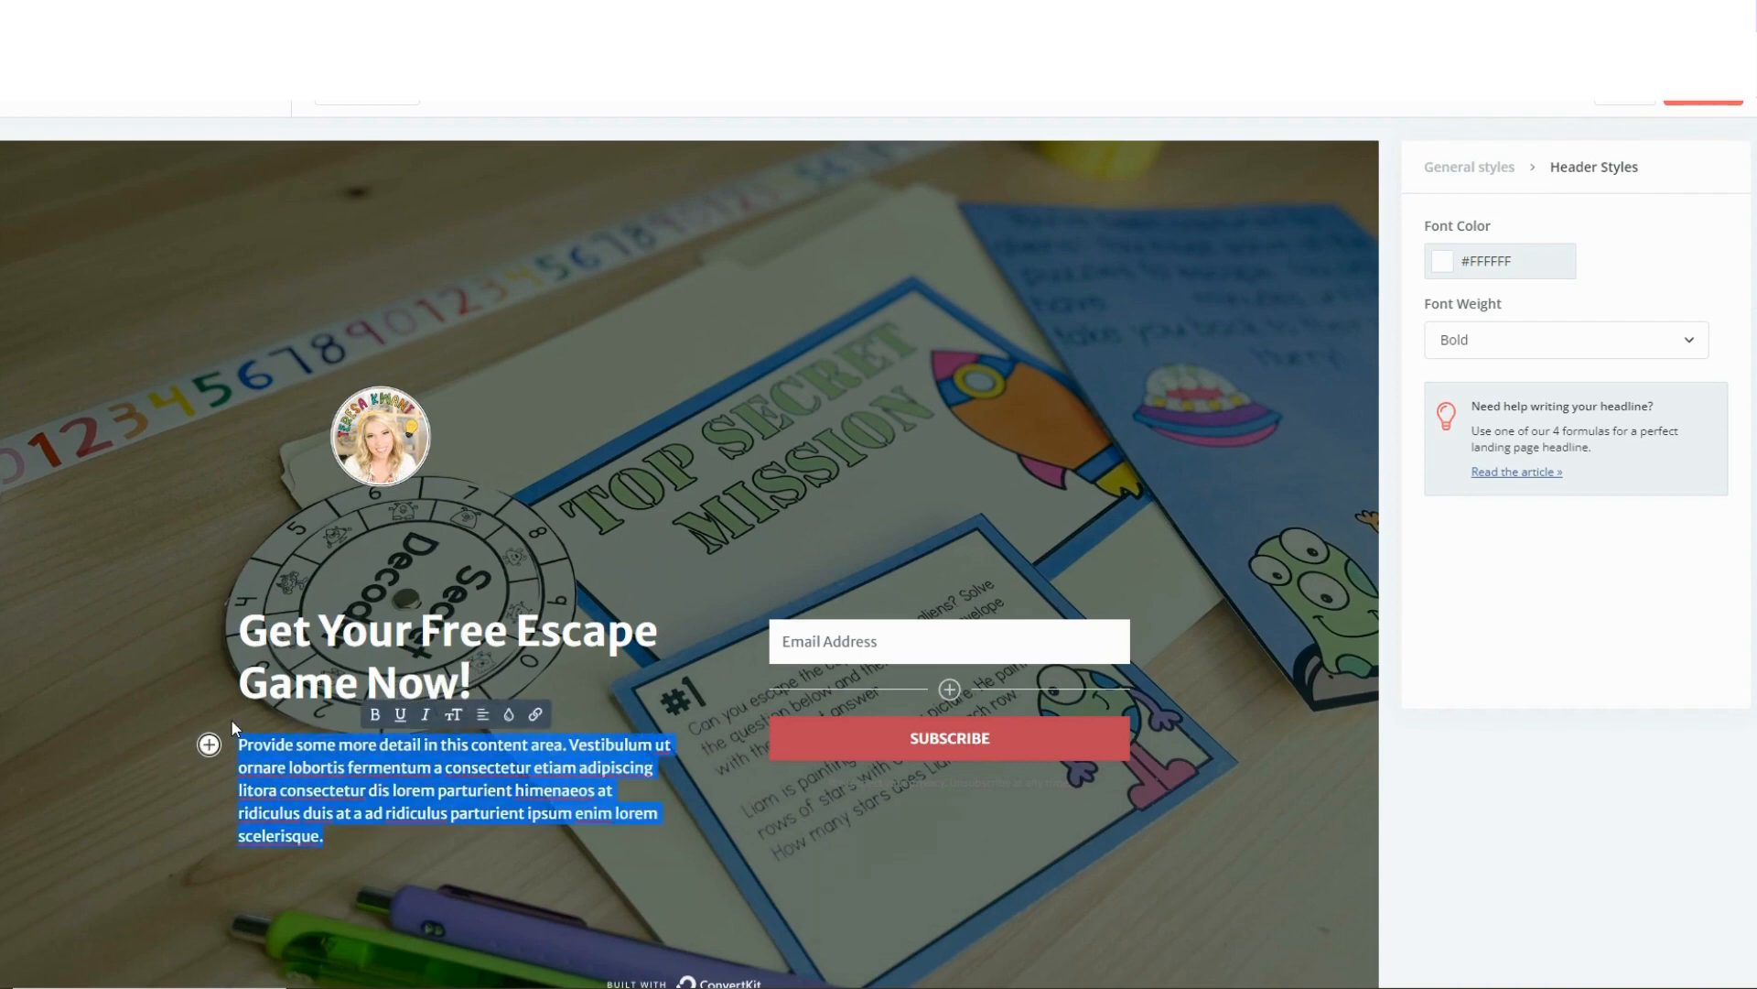
key("Caps_Lock")
type("P")
key("Caps_Lock")
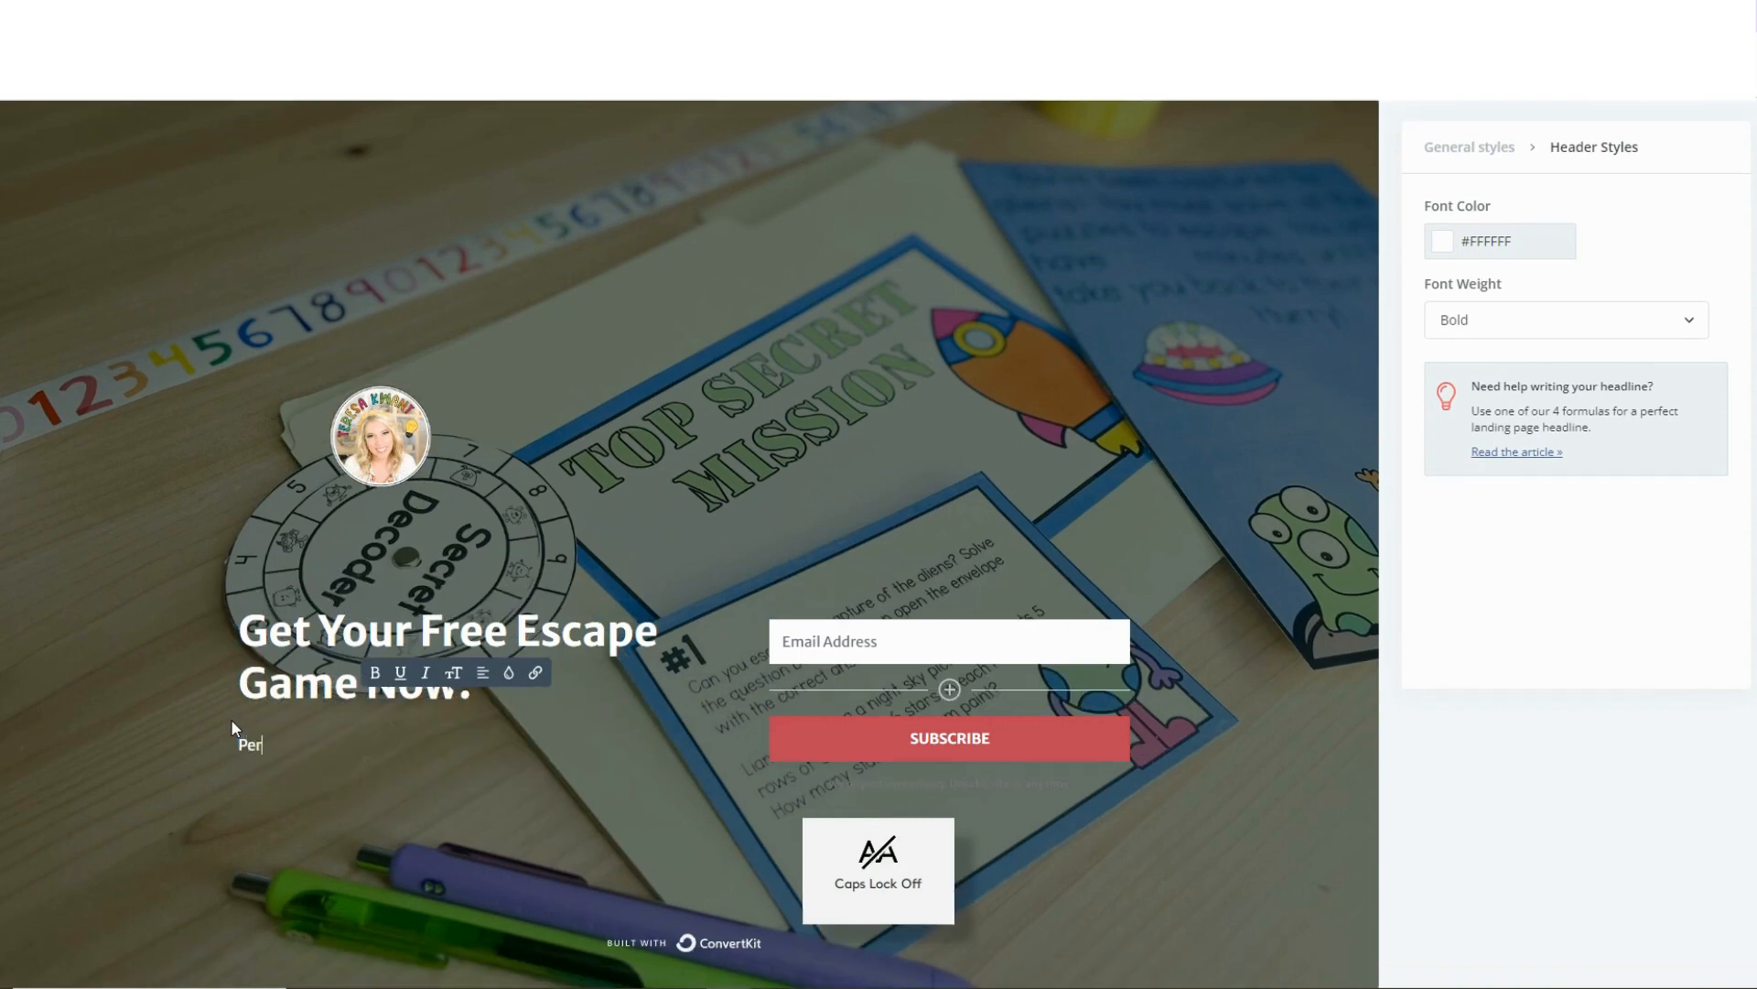
type("ervided")
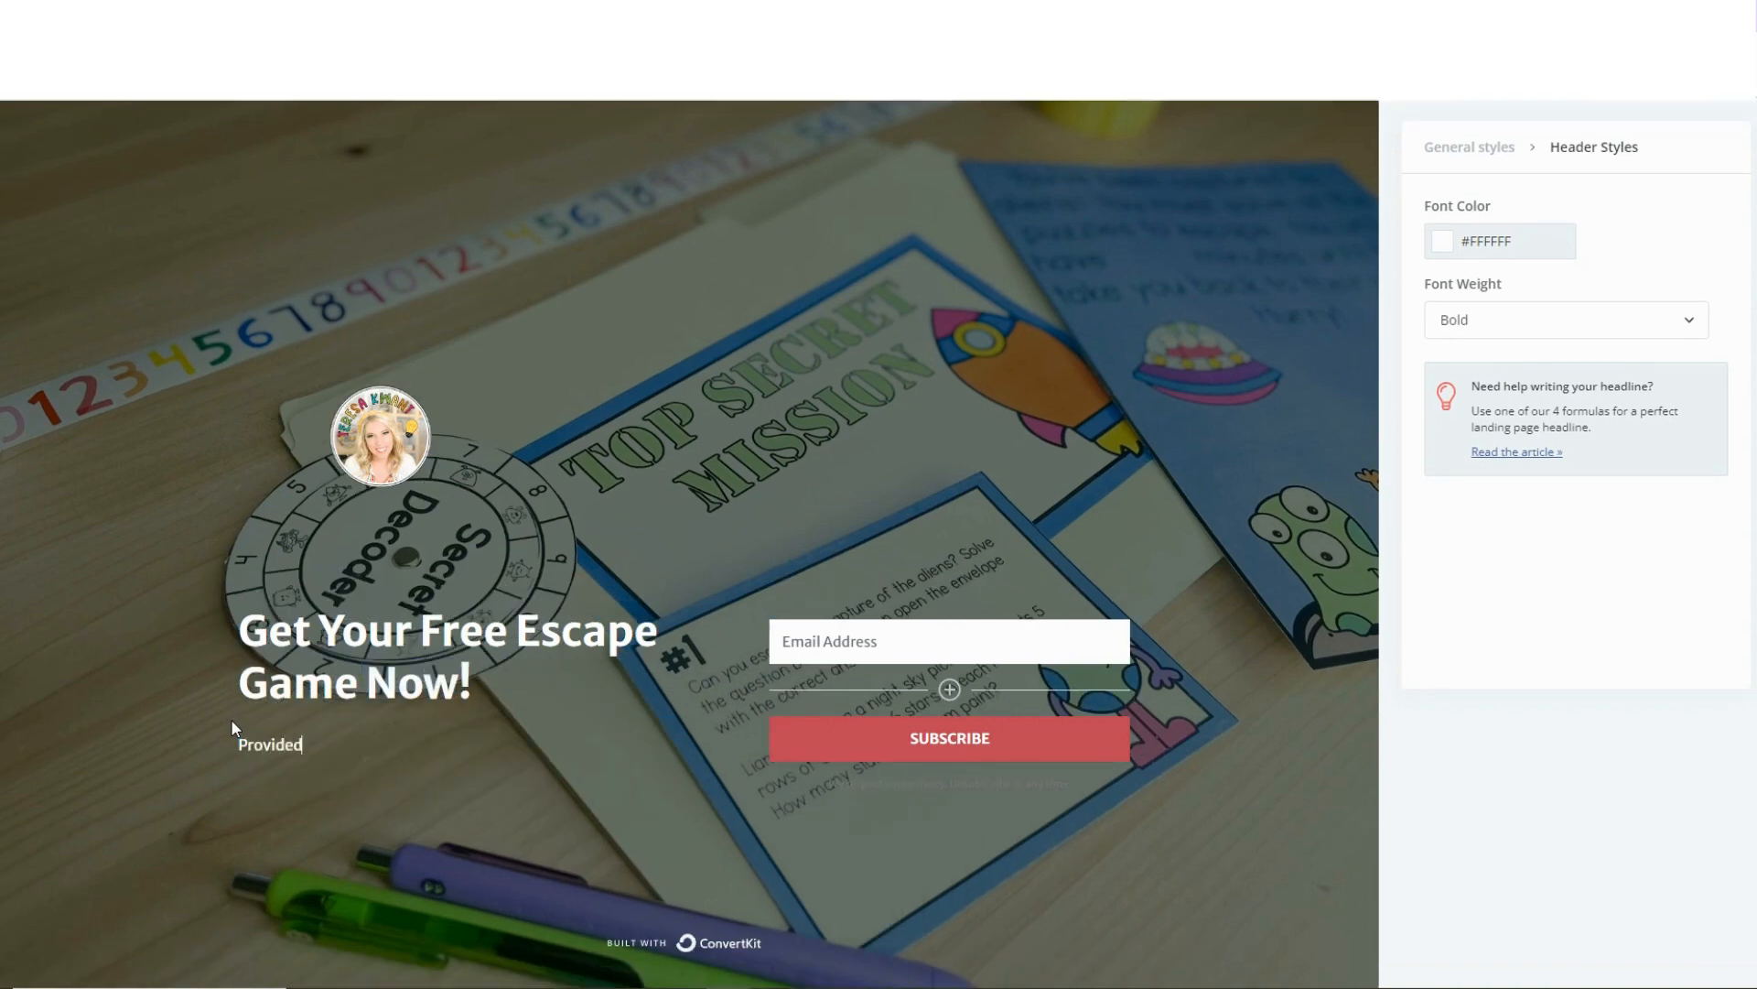
type(" for grades 3-5, get your st")
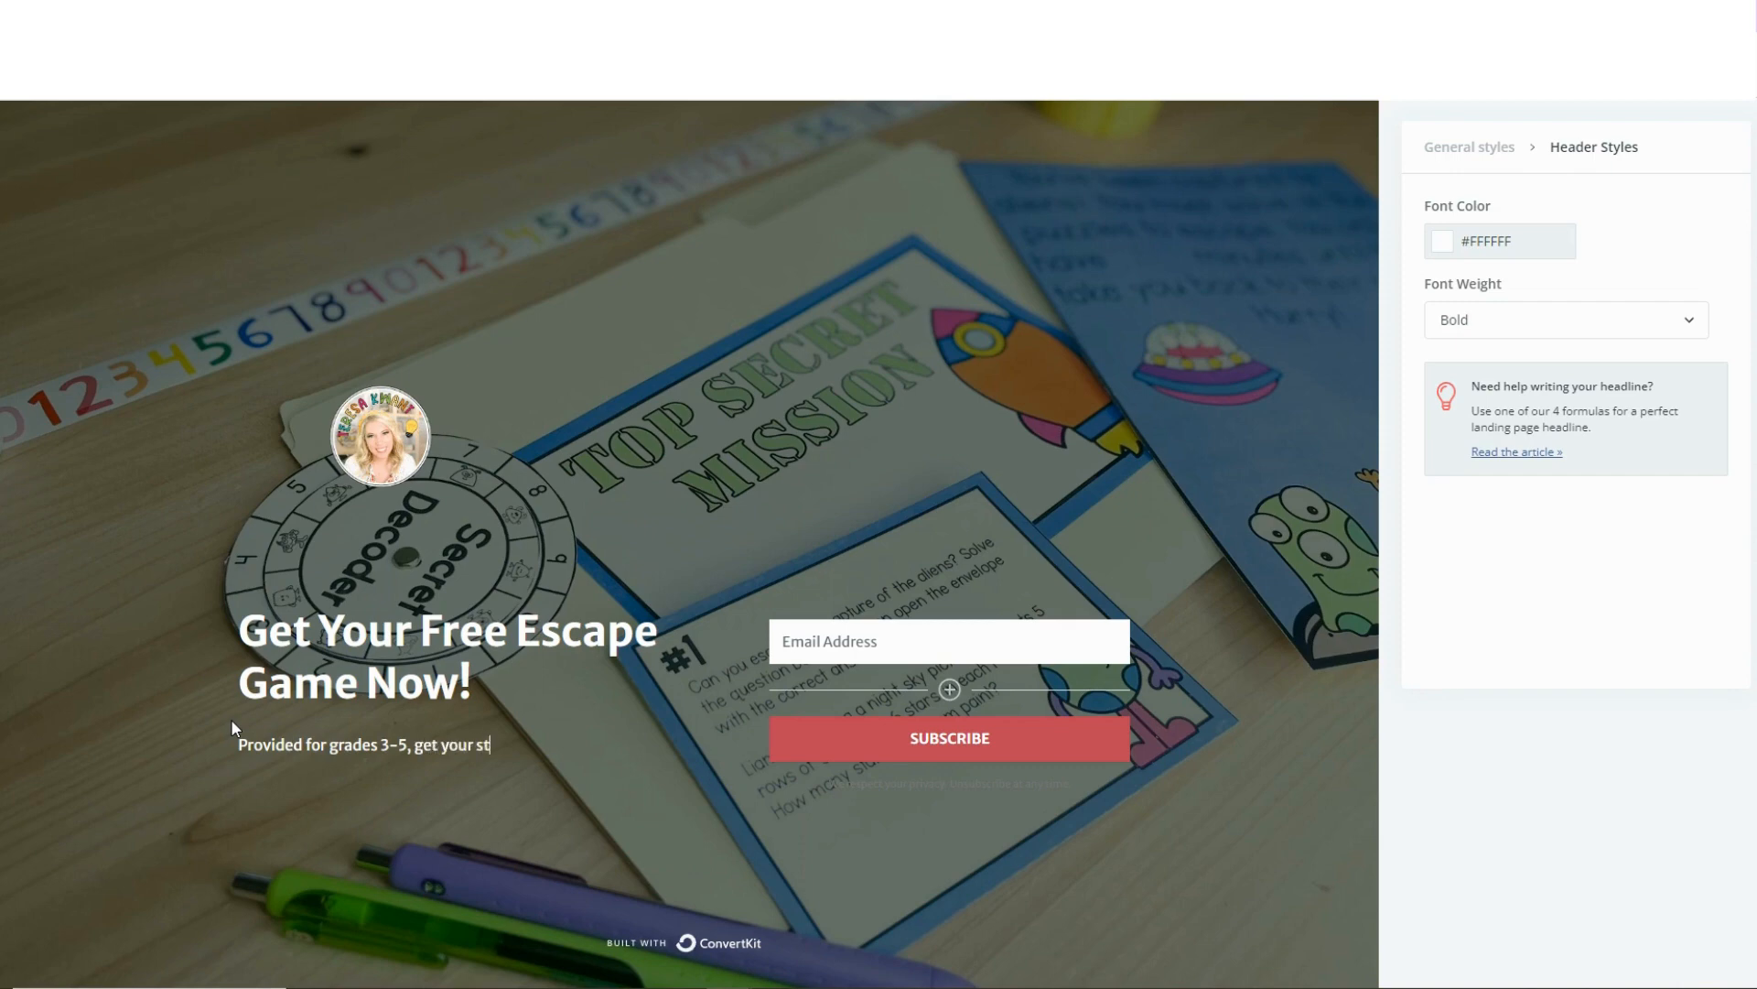
type("udents learning with th")
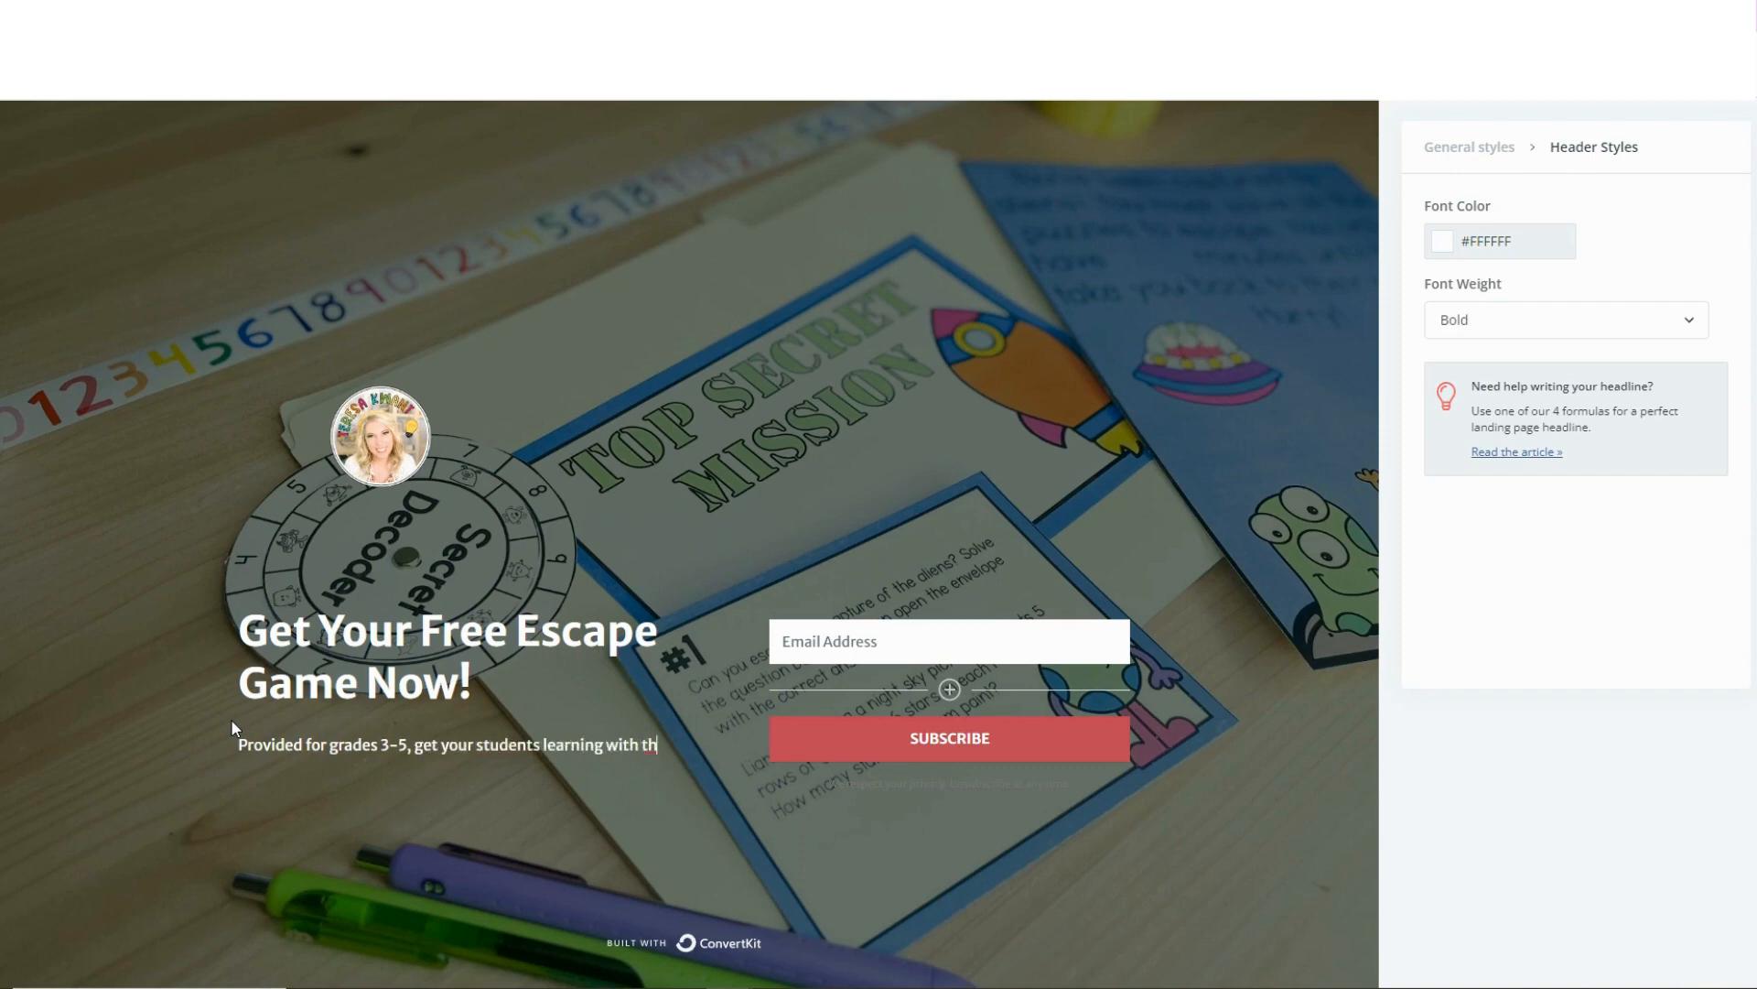
type("is breakout game now!")
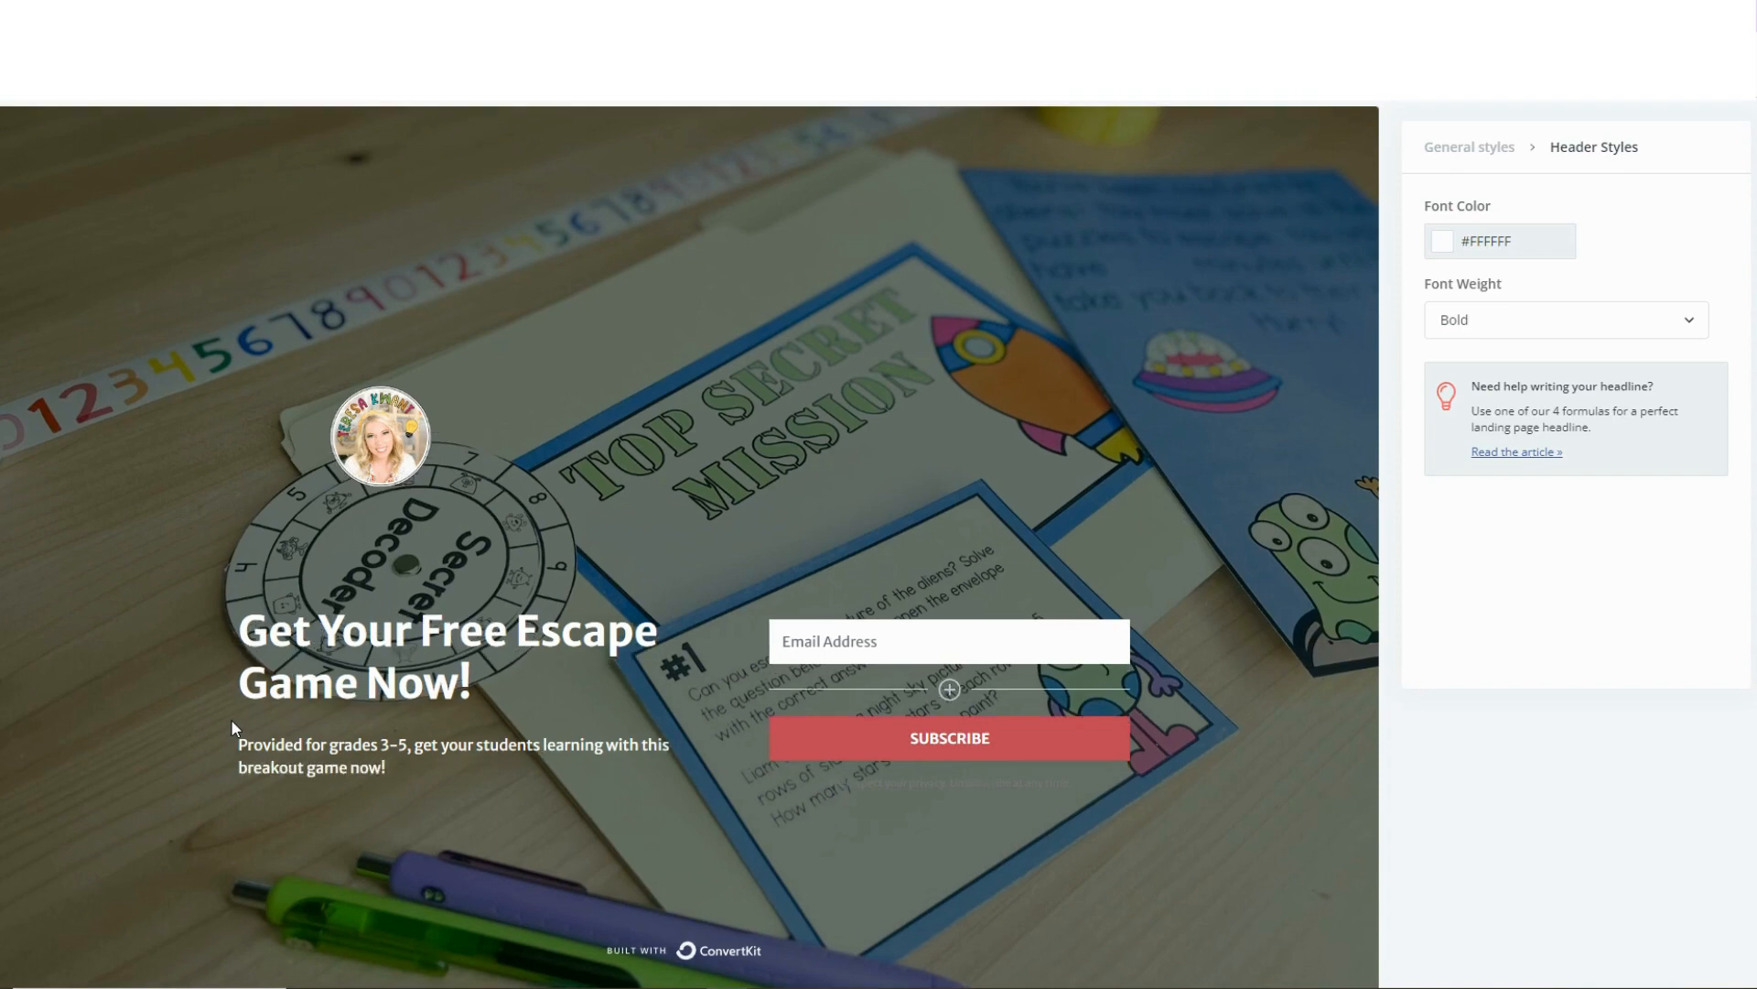
type(" R")
Add the sentence "Review math content, and have all your class engaged!" to the end of the description paragraph.
key("Caps_Lock")
type("e")
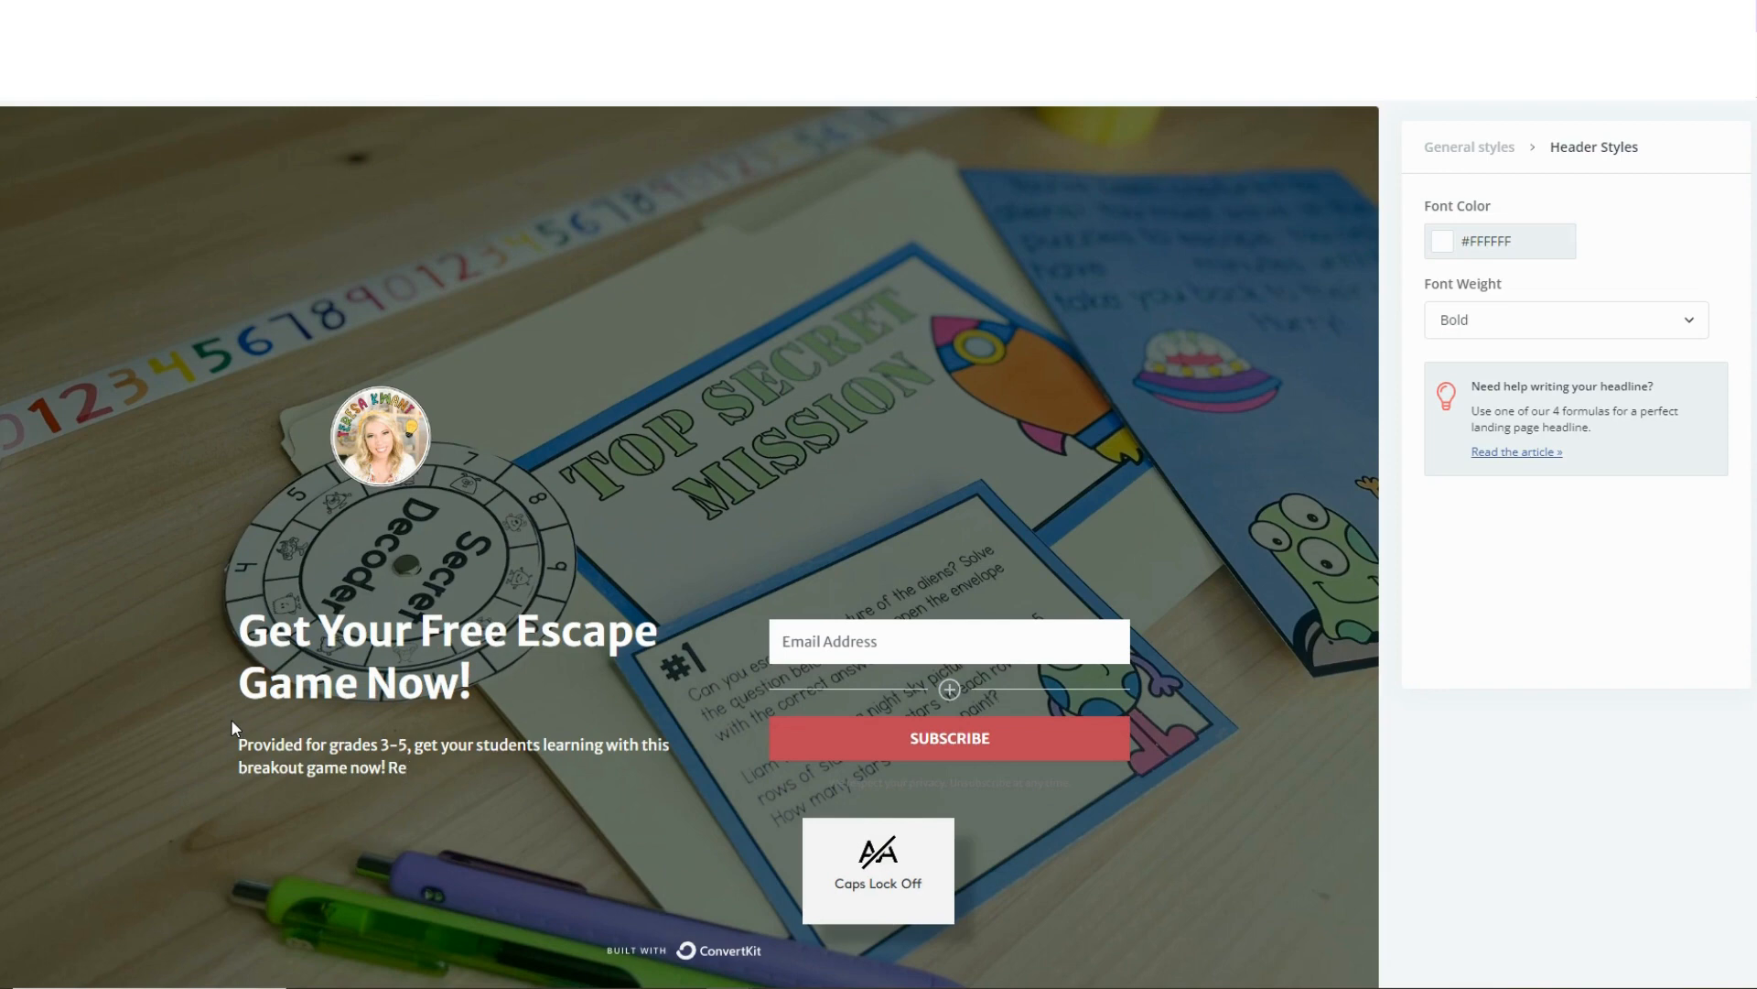
type("view math cont")
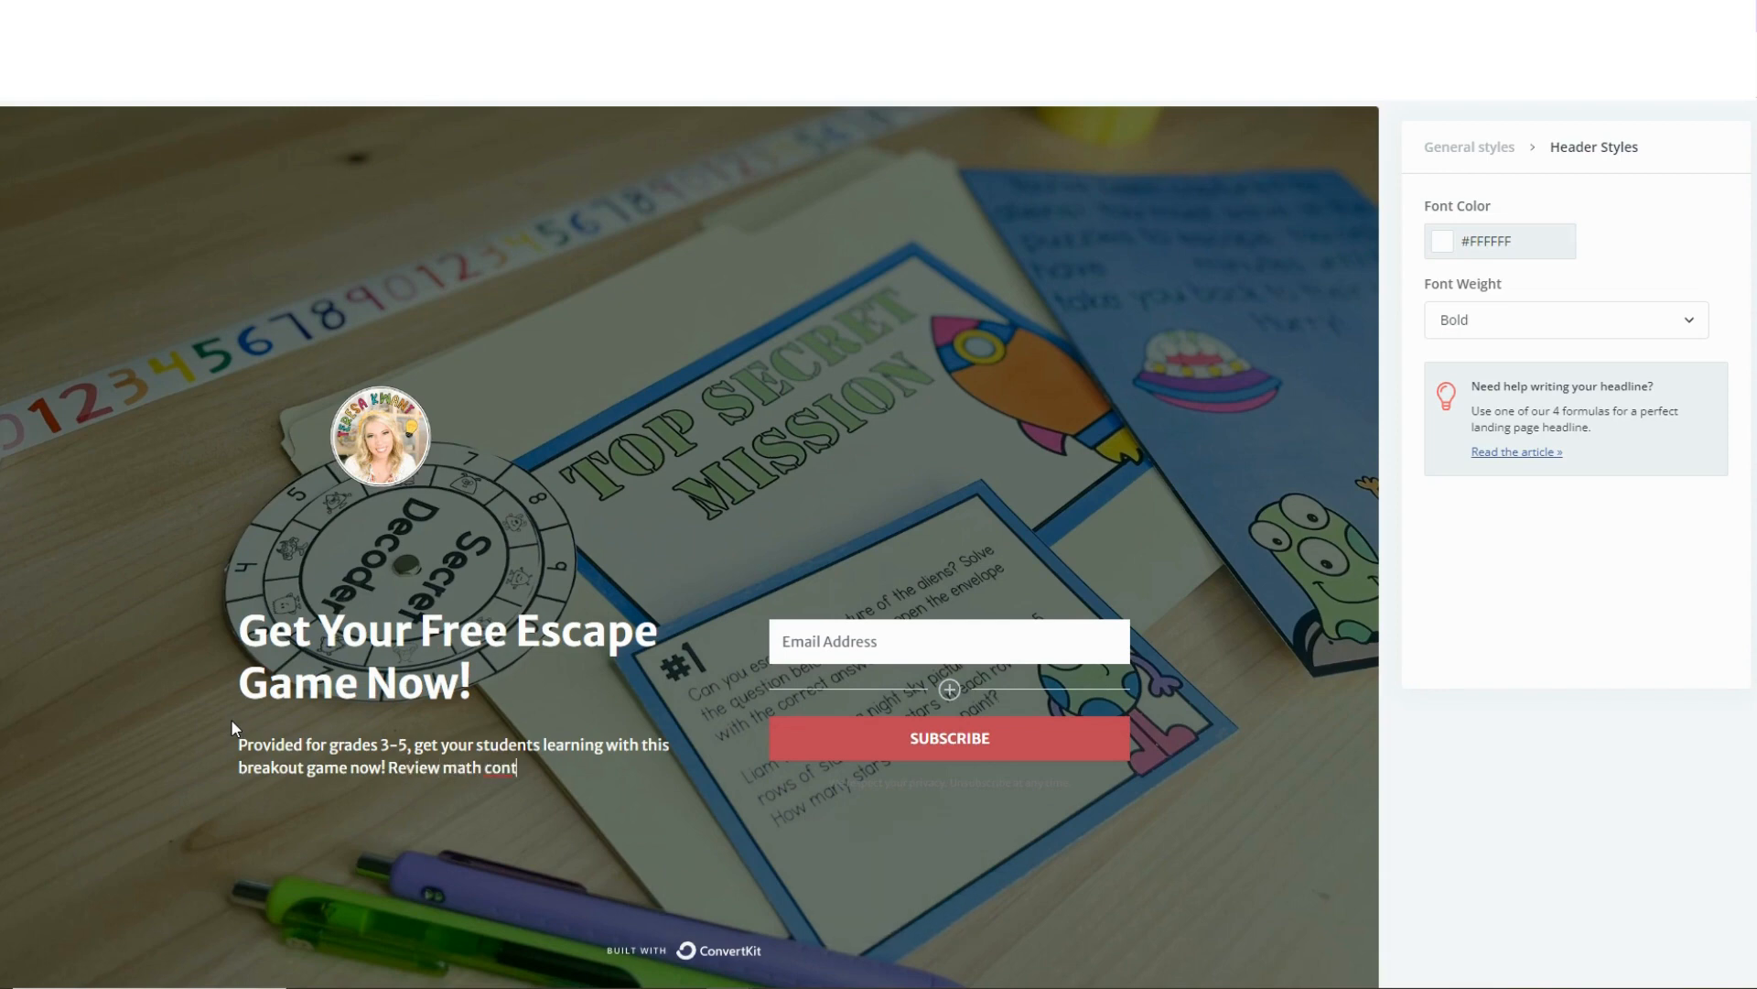
type("ent, and have all your class eng")
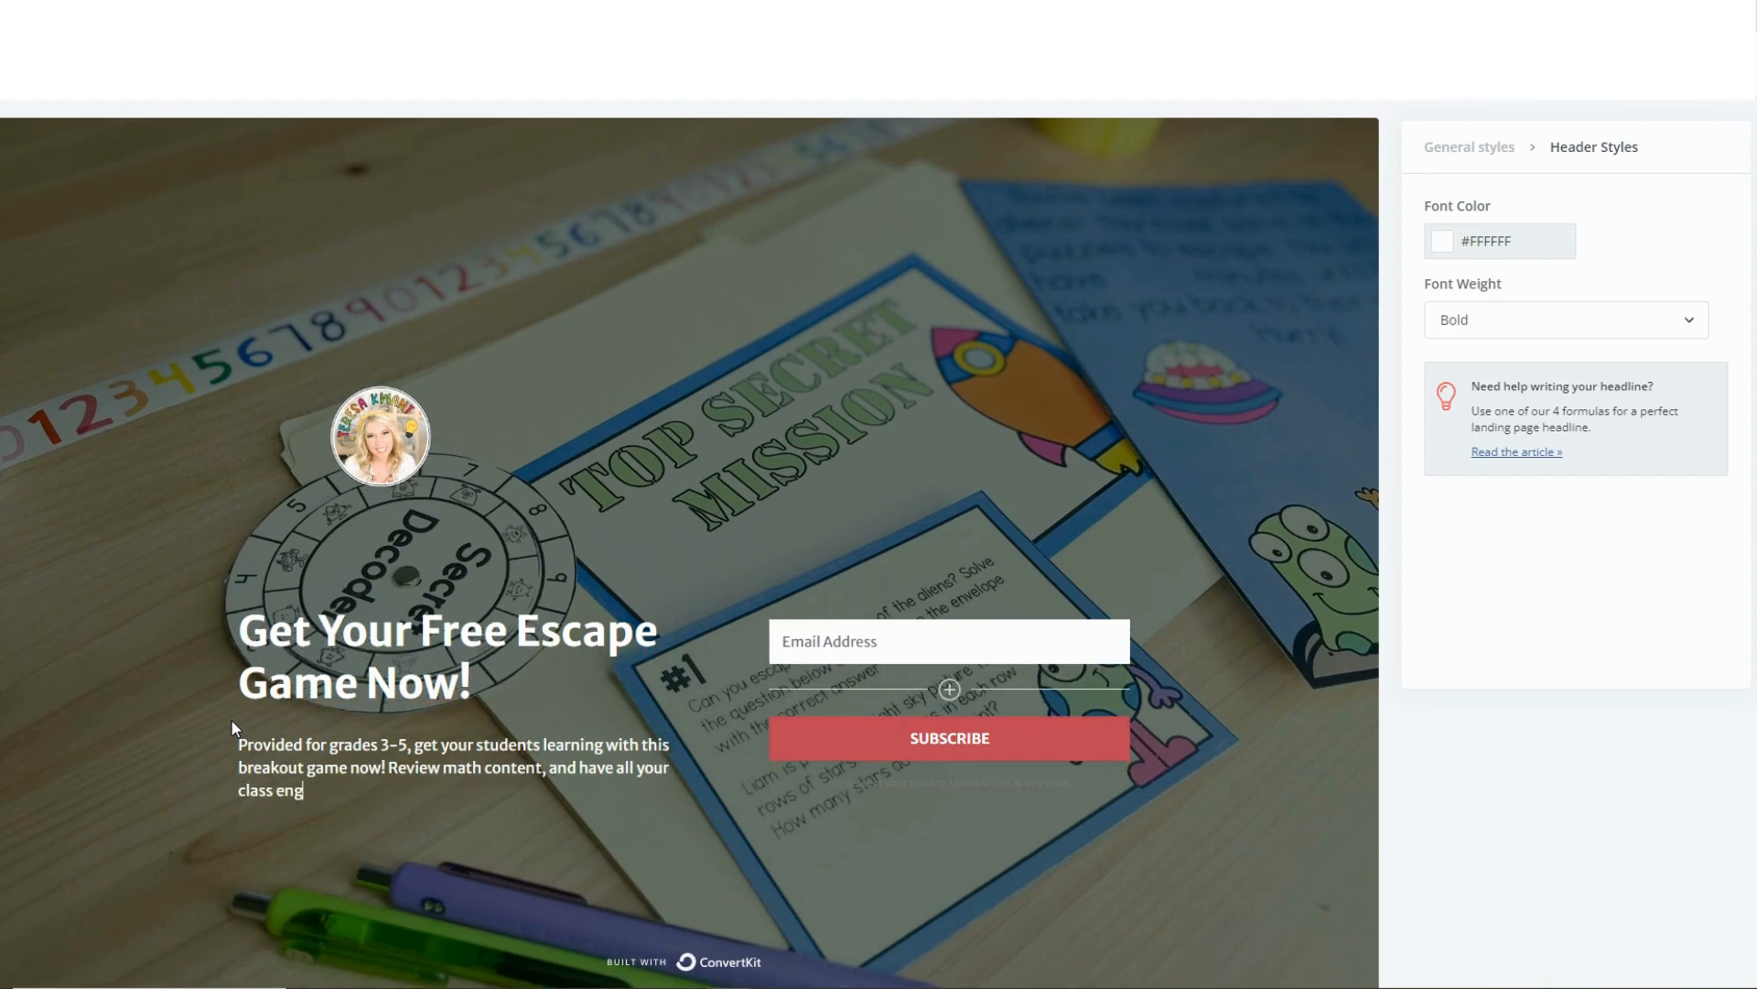
type("aged!")
Insert "as they learn together" after "engaged" in the description's last sentence.
left_click(338, 790)
type("as they")
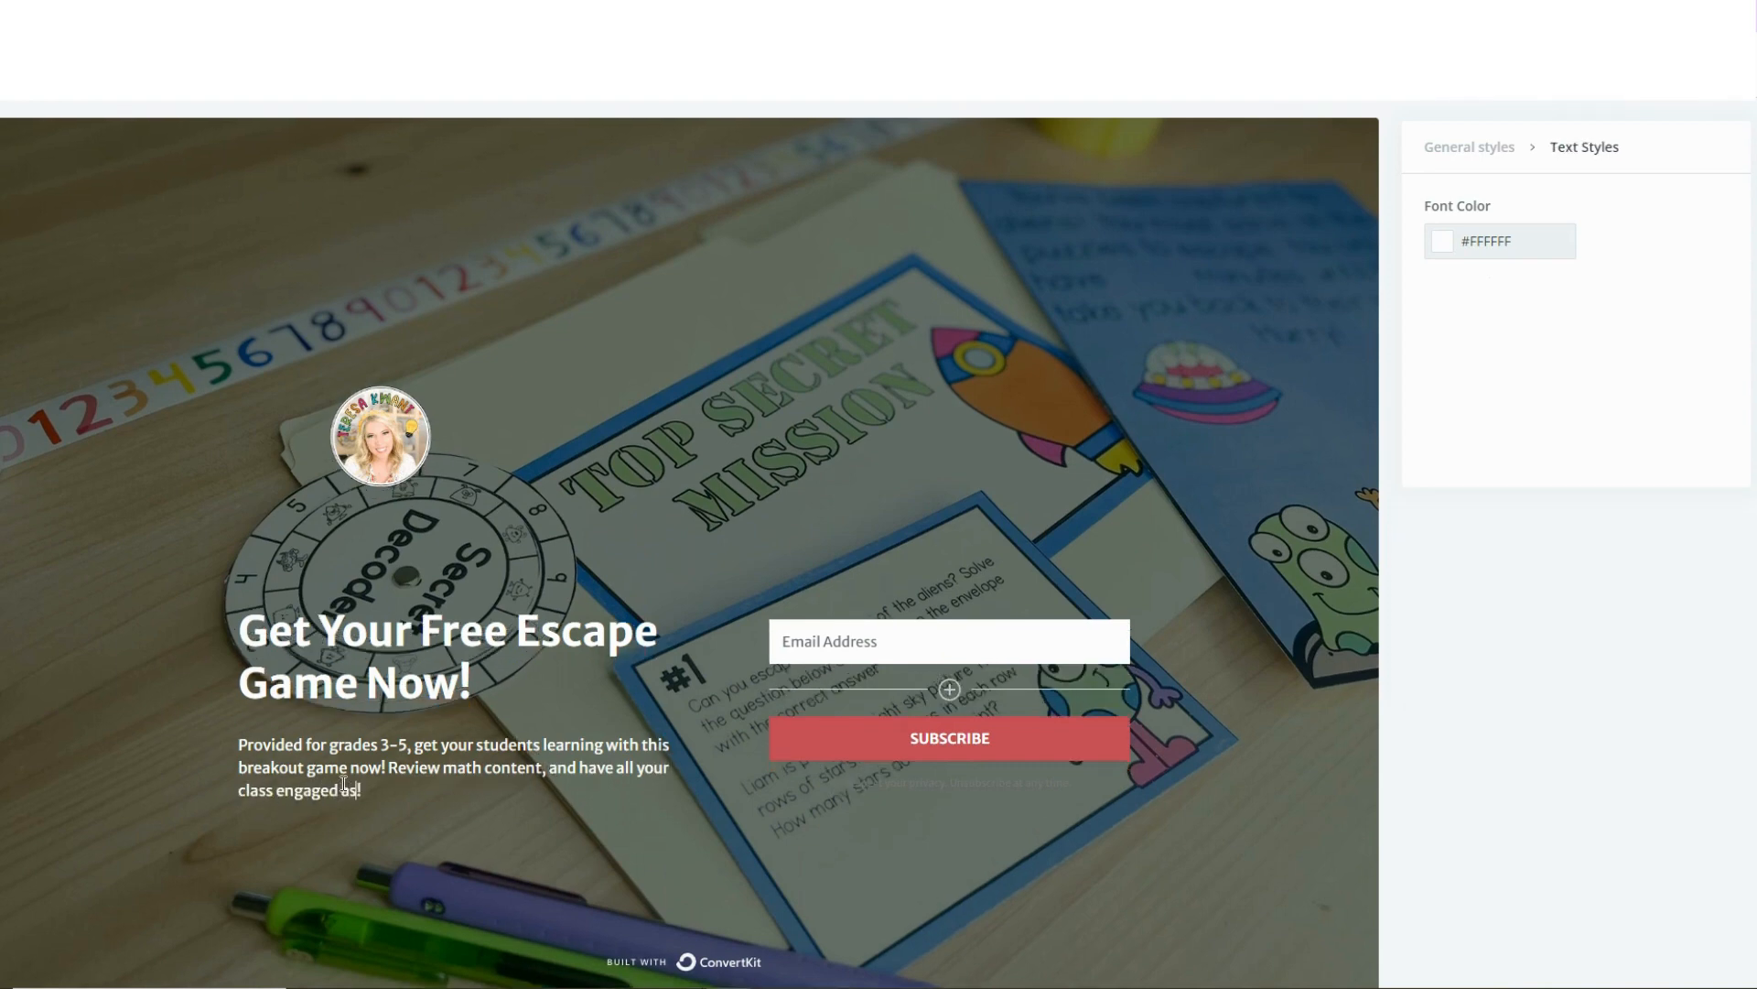
type(" leran")
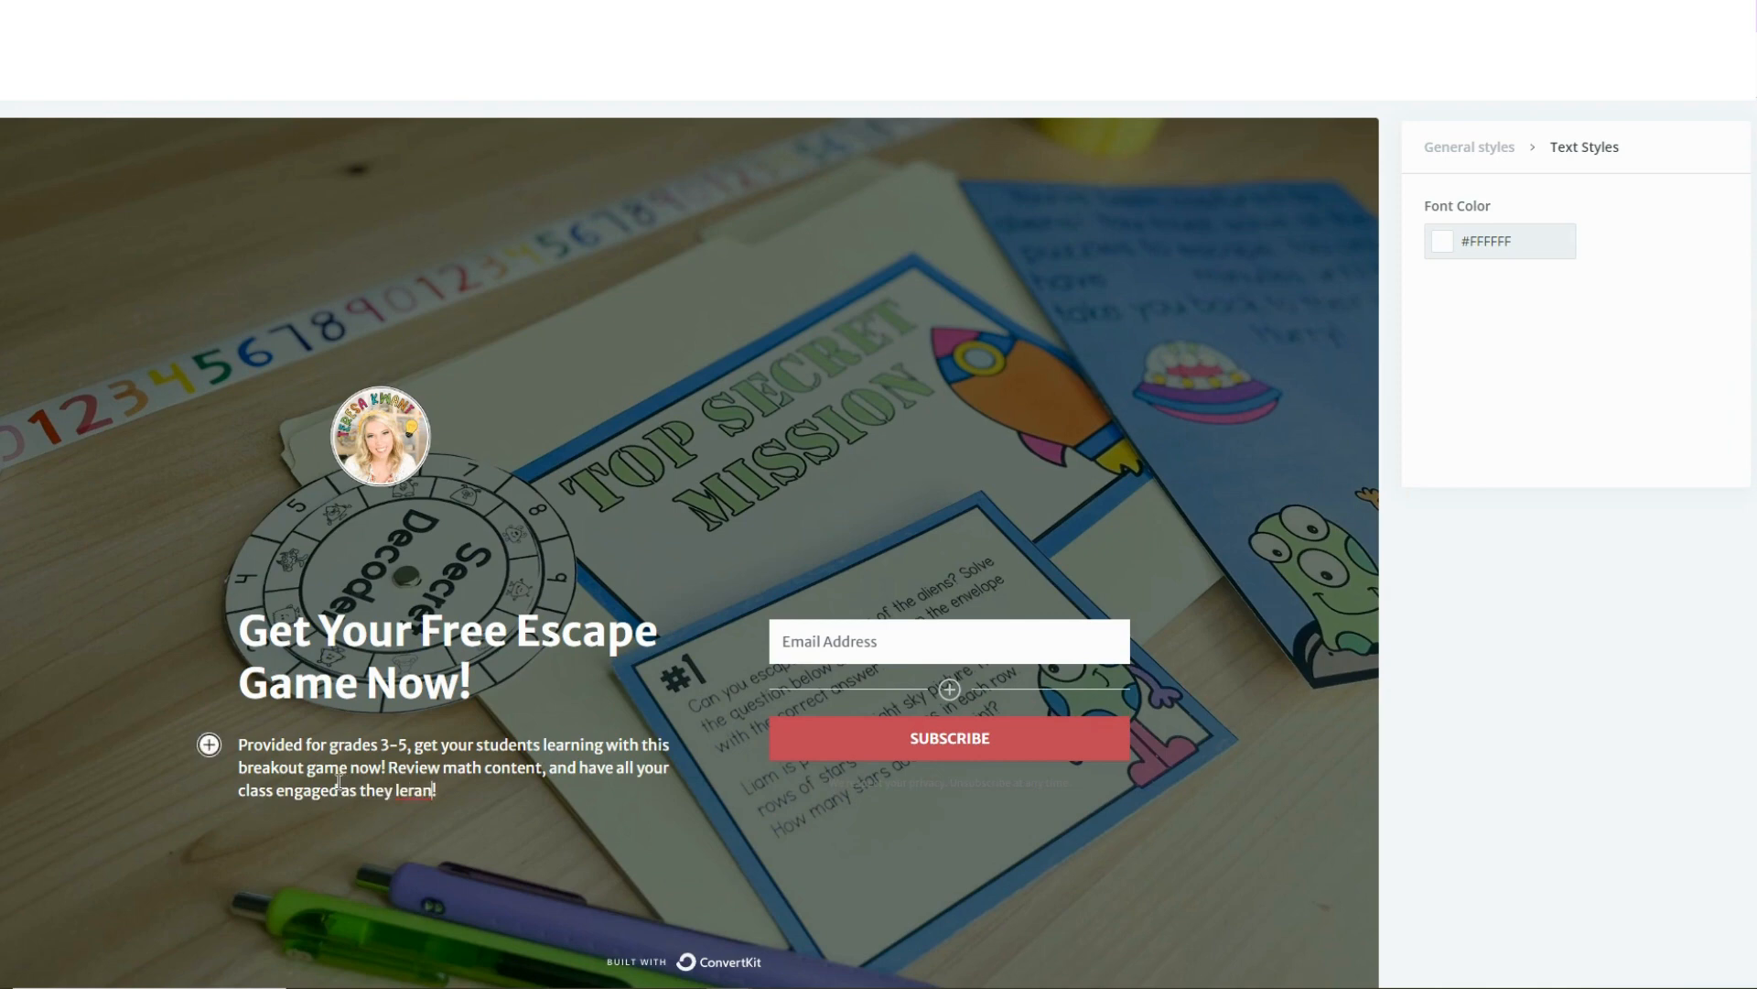
left_click(432, 787)
key("BackSpace")
key("BackSpace")
key("BackSpace")
type("arn together")
left_click(778, 467)
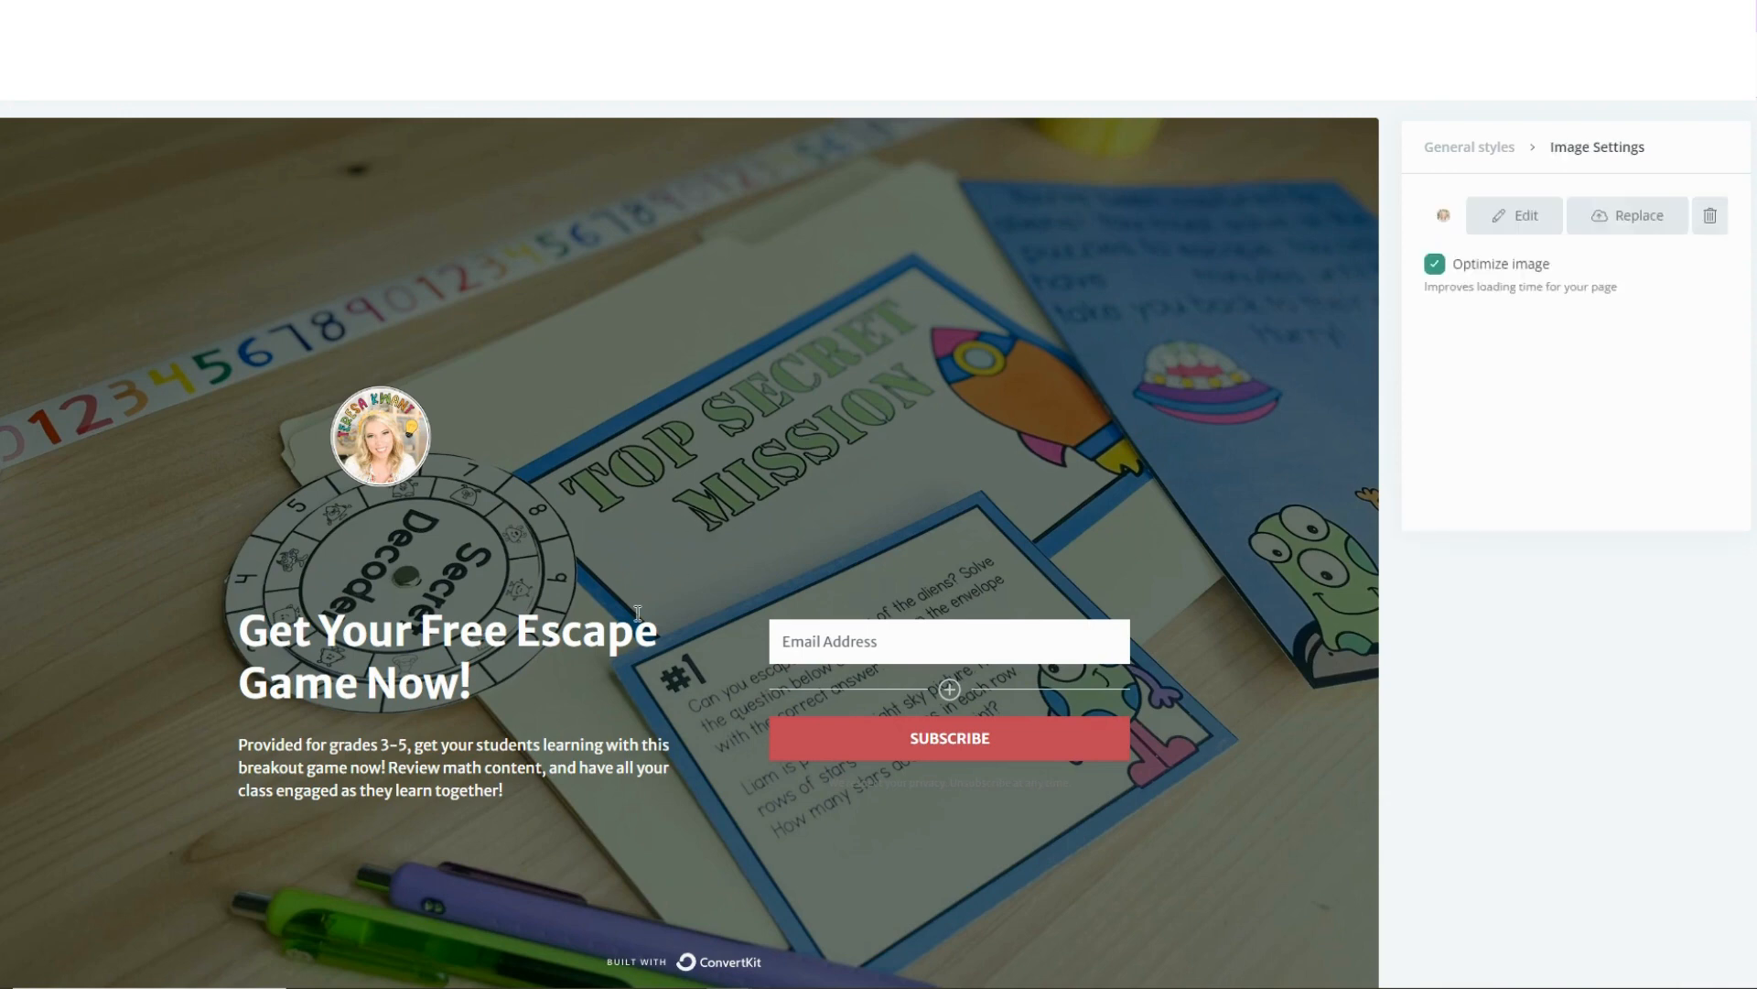
scroll(622, 633, "down", 2)
scroll(617, 638, "up", 4)
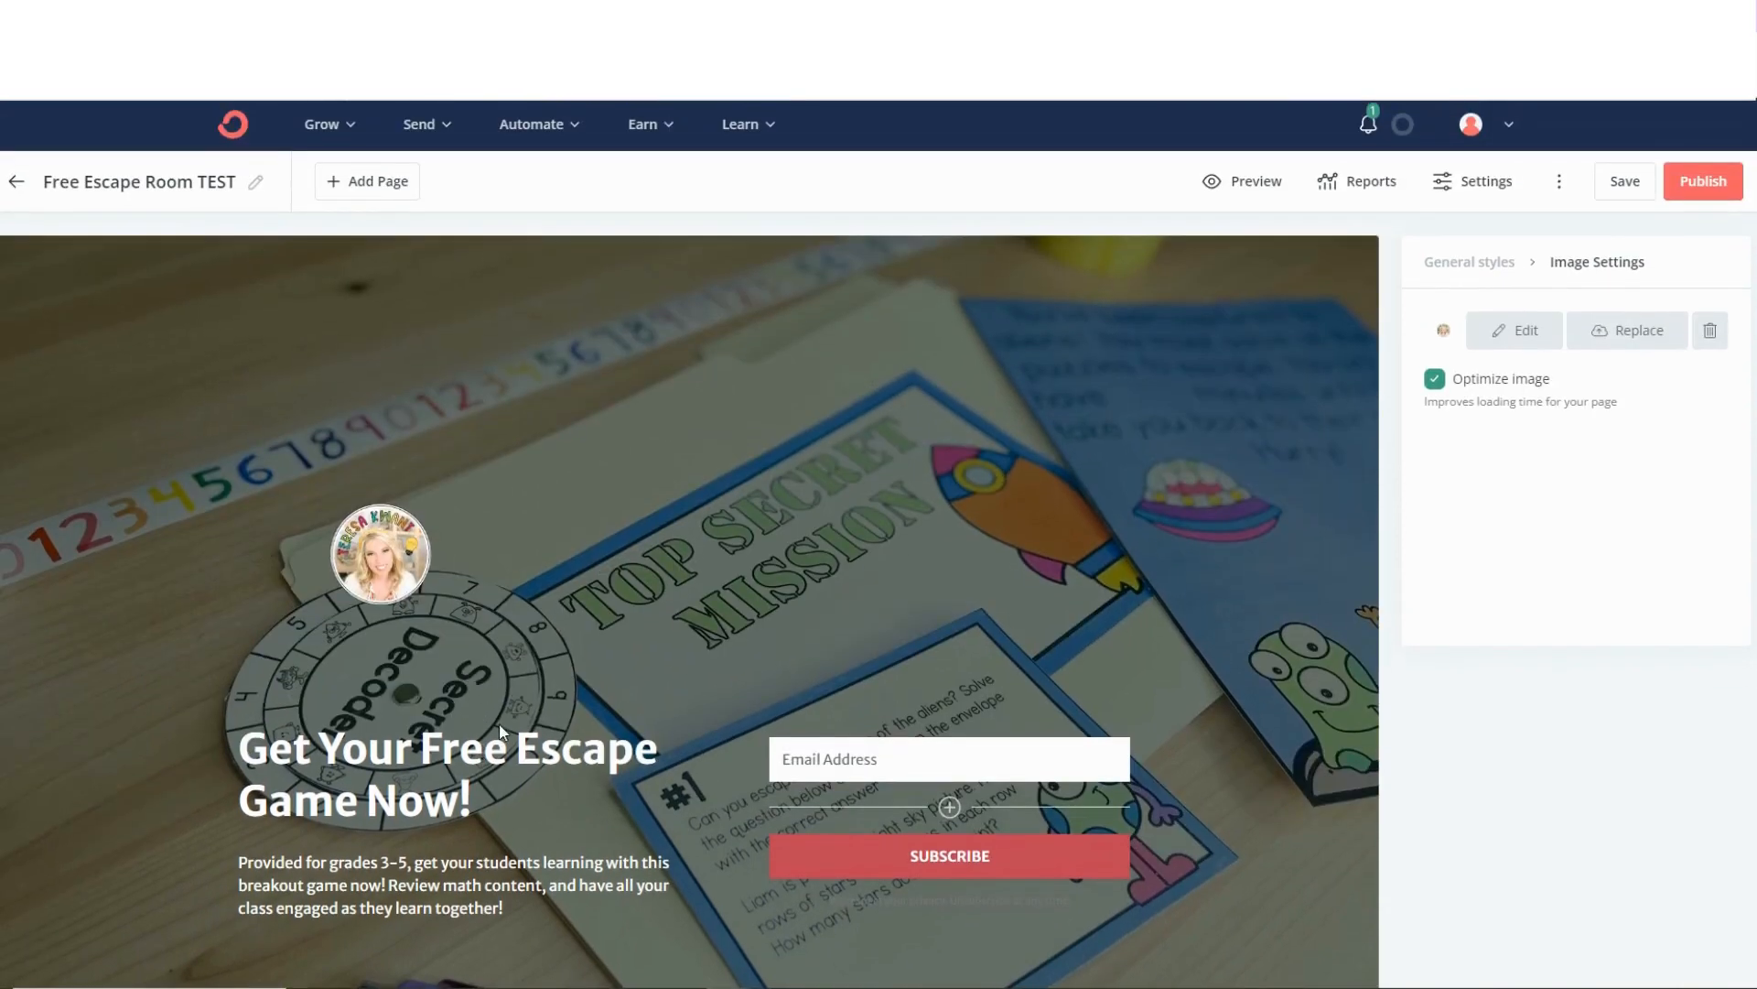
scroll(537, 576, "down", 3)
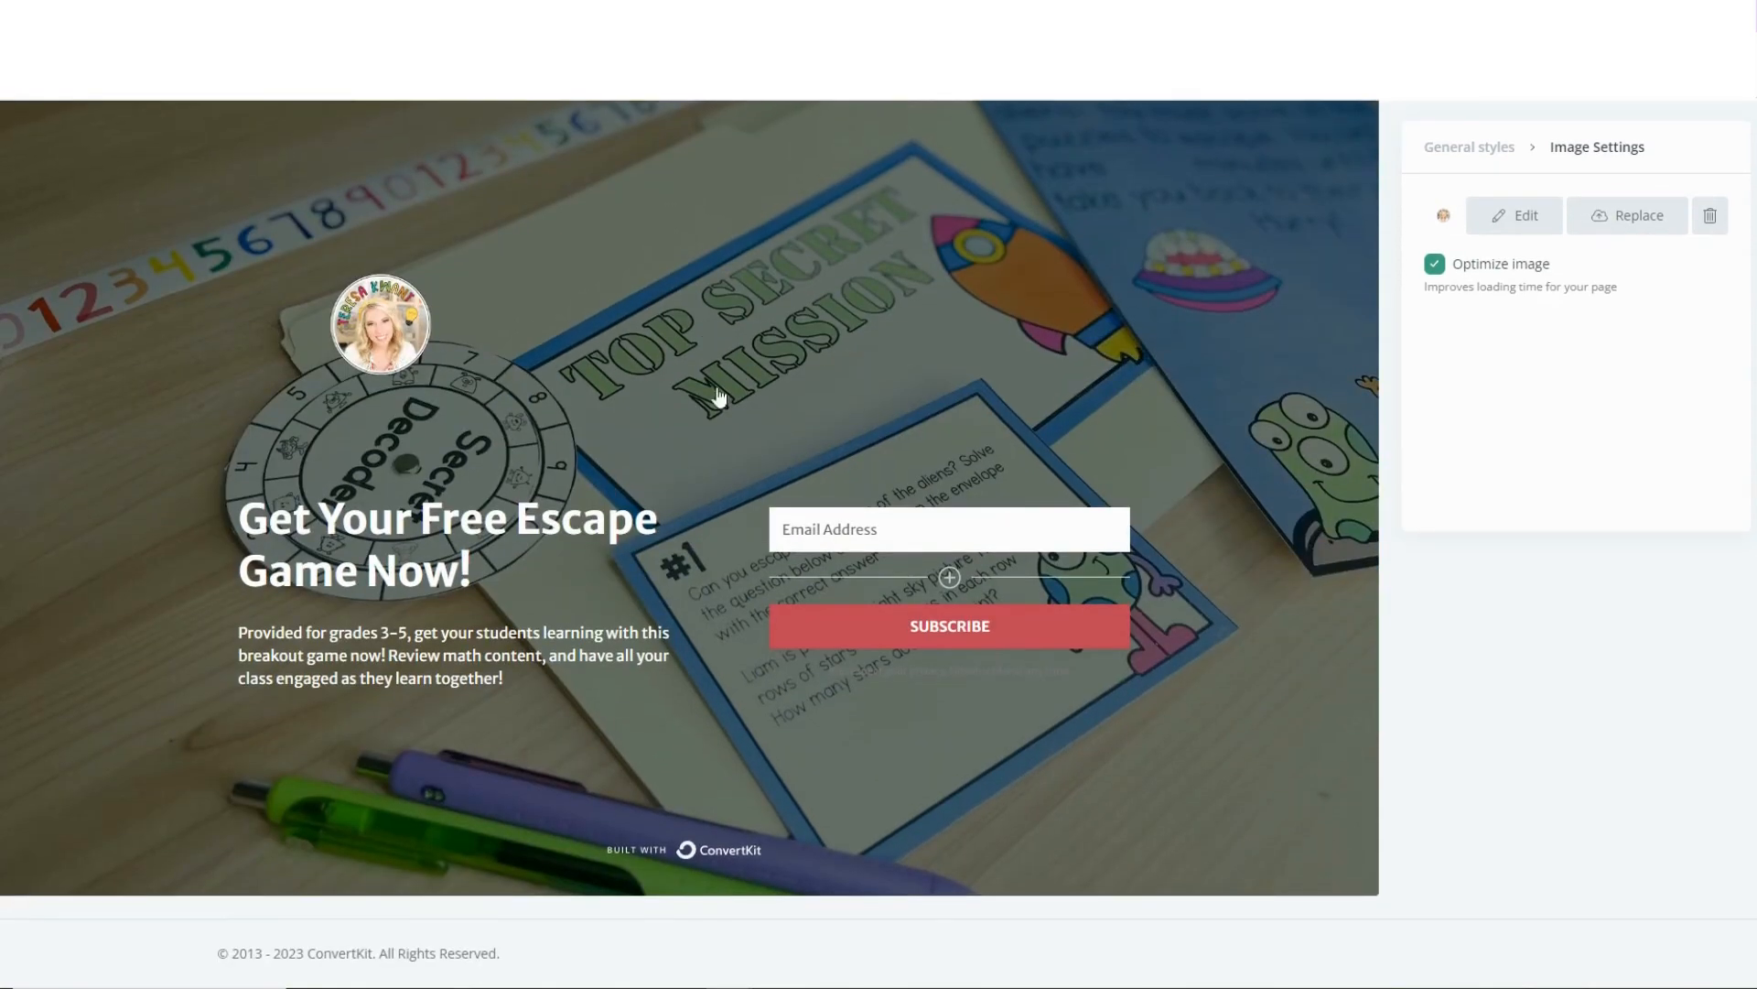
Add a Thank You Page and fill its image placeholder with the small round logo from the recent uploads.
scroll(765, 381, "up", 3)
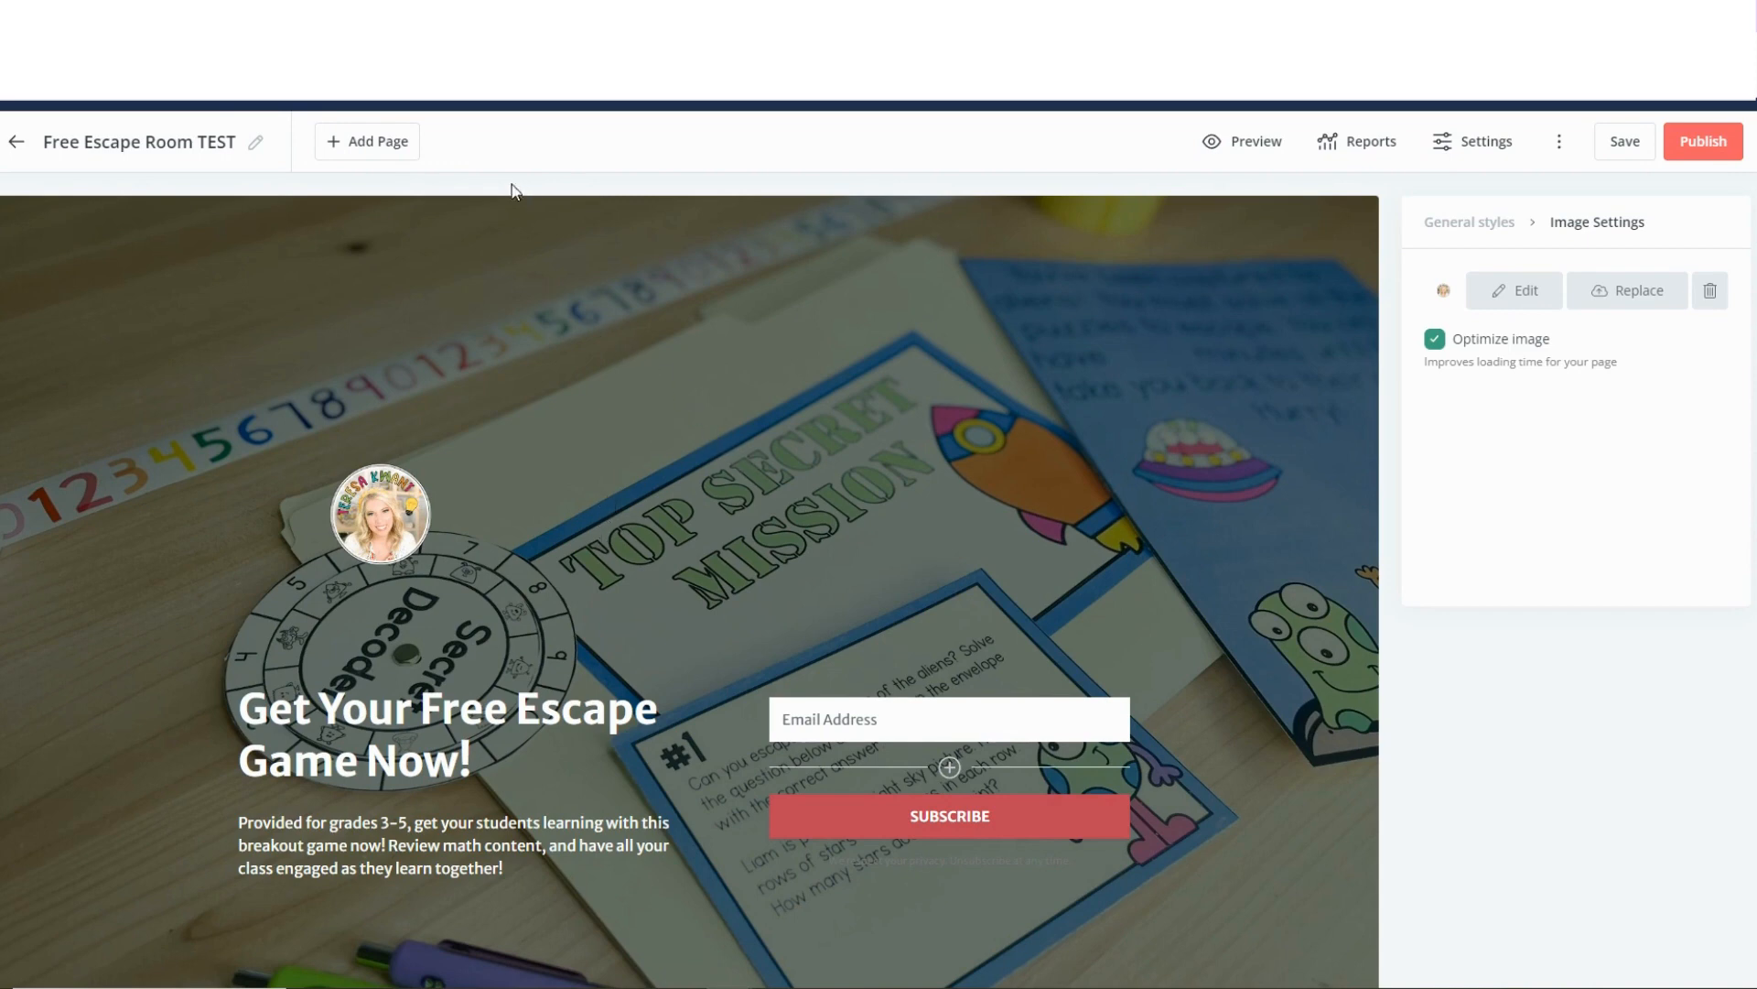
left_click(387, 141)
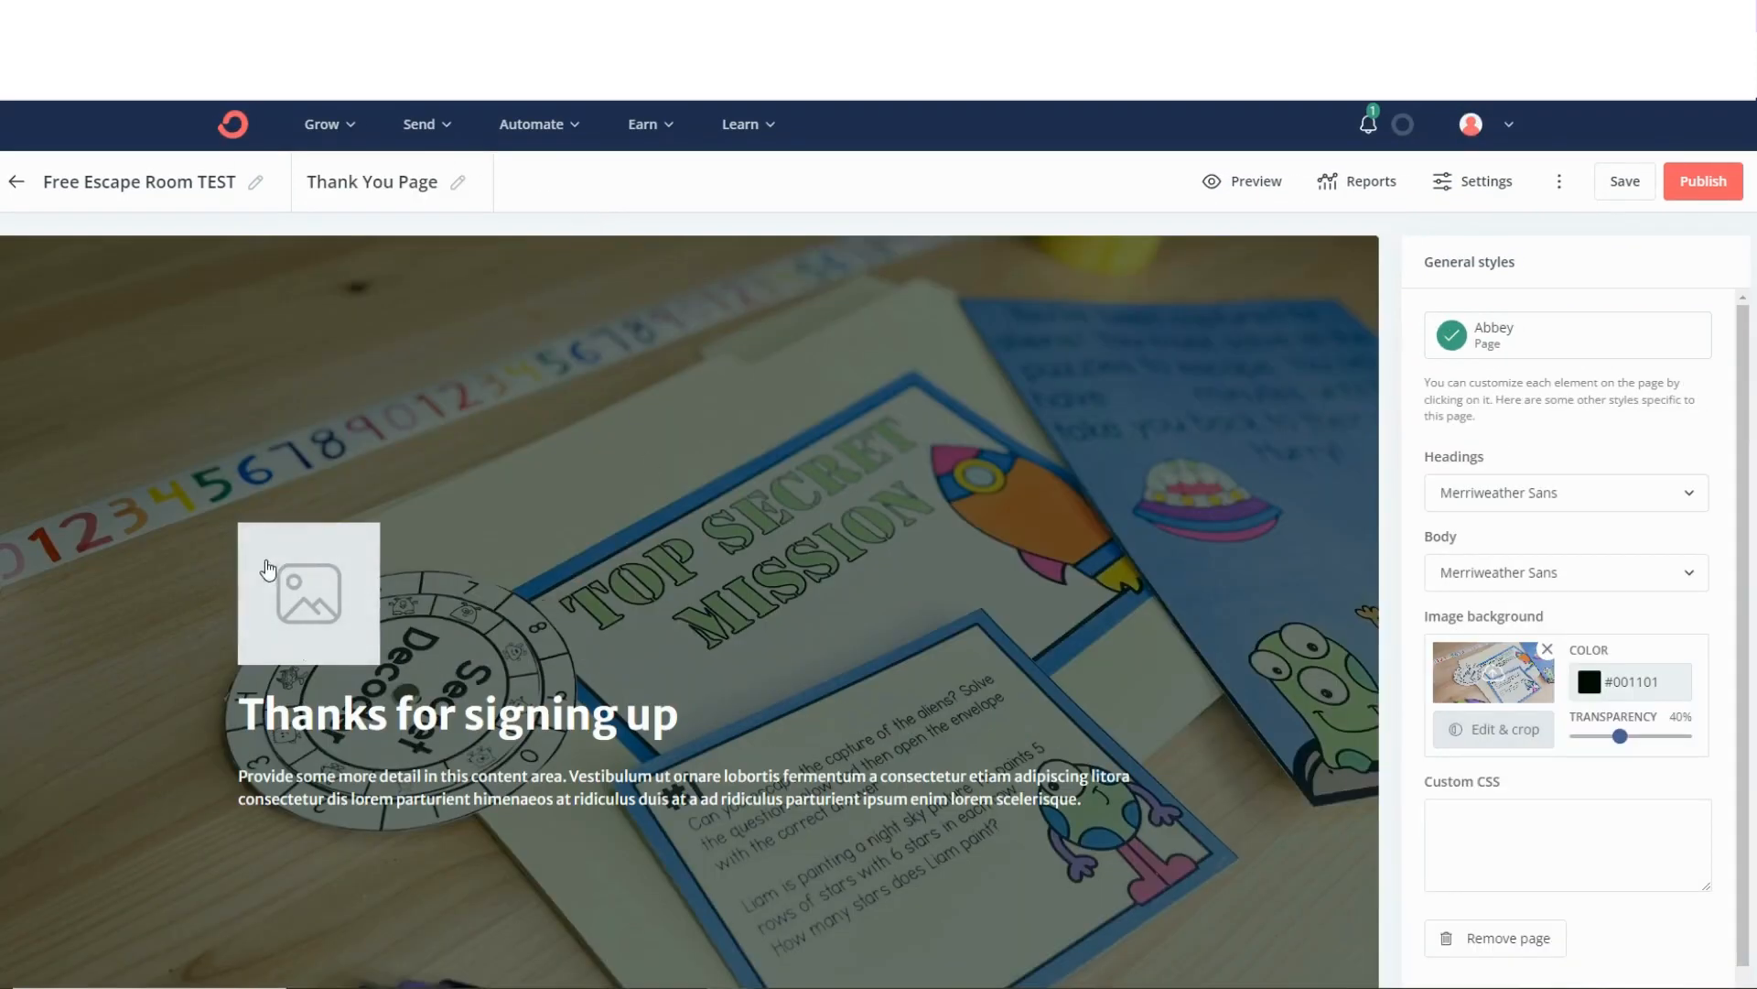
left_click(348, 577)
left_click(1541, 332)
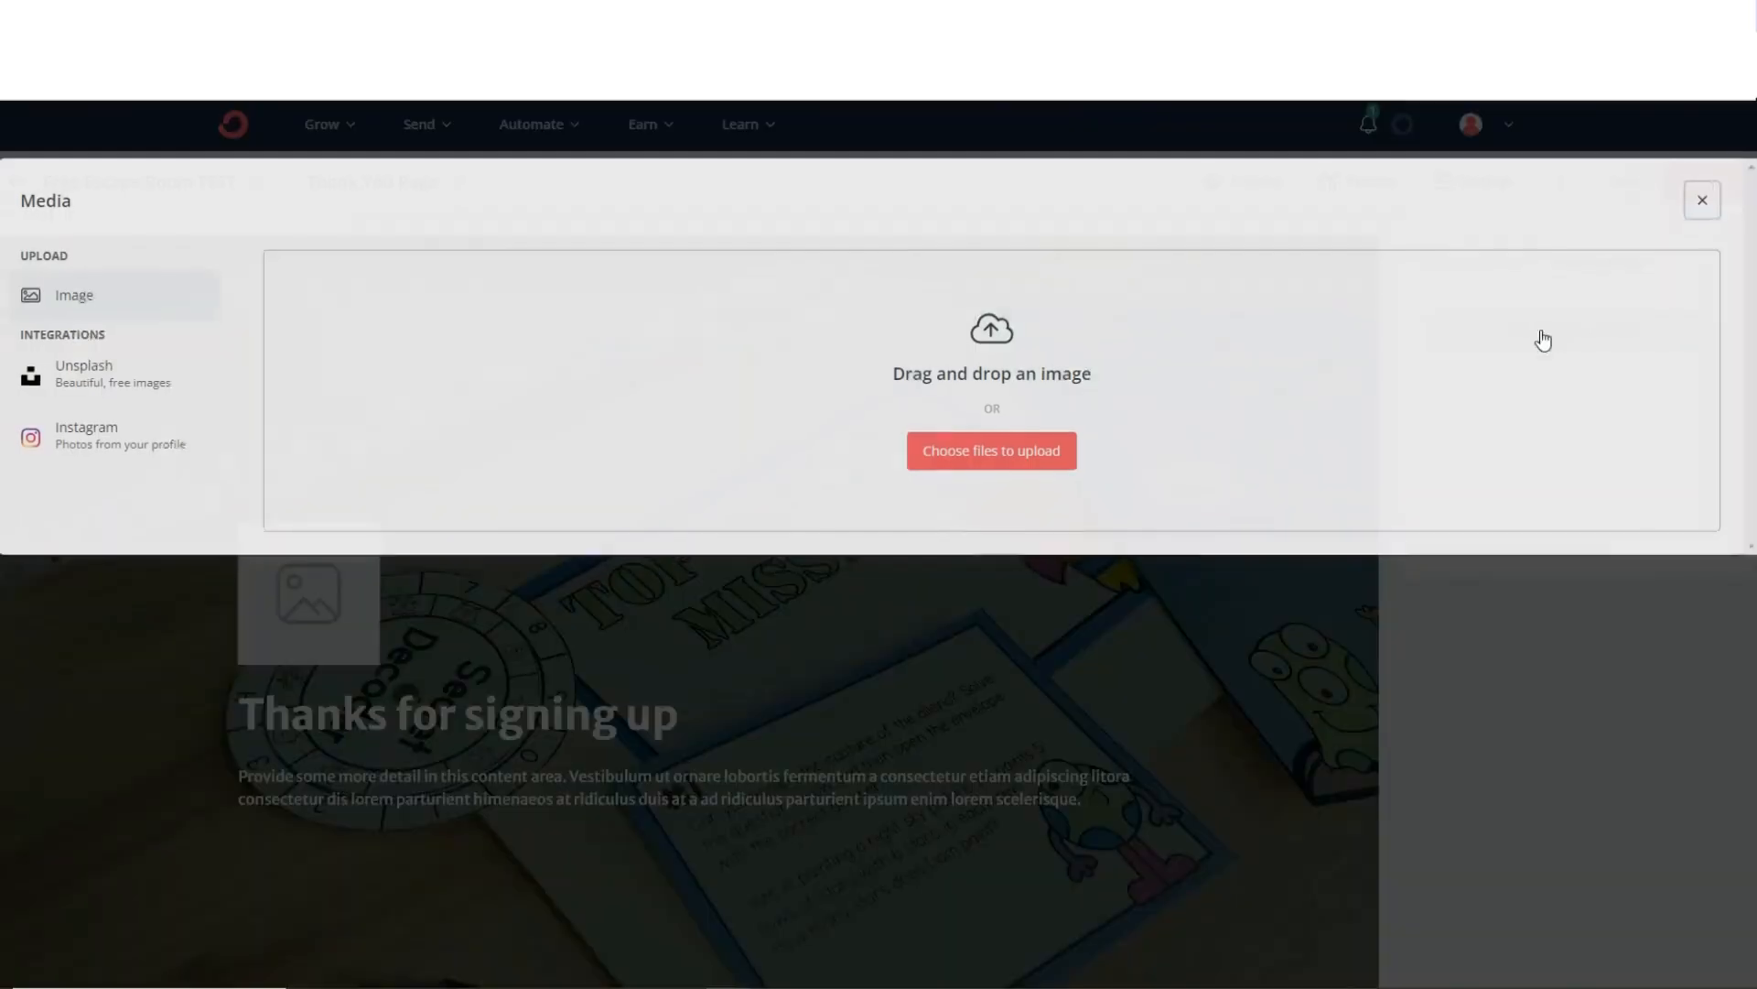
left_click(982, 888)
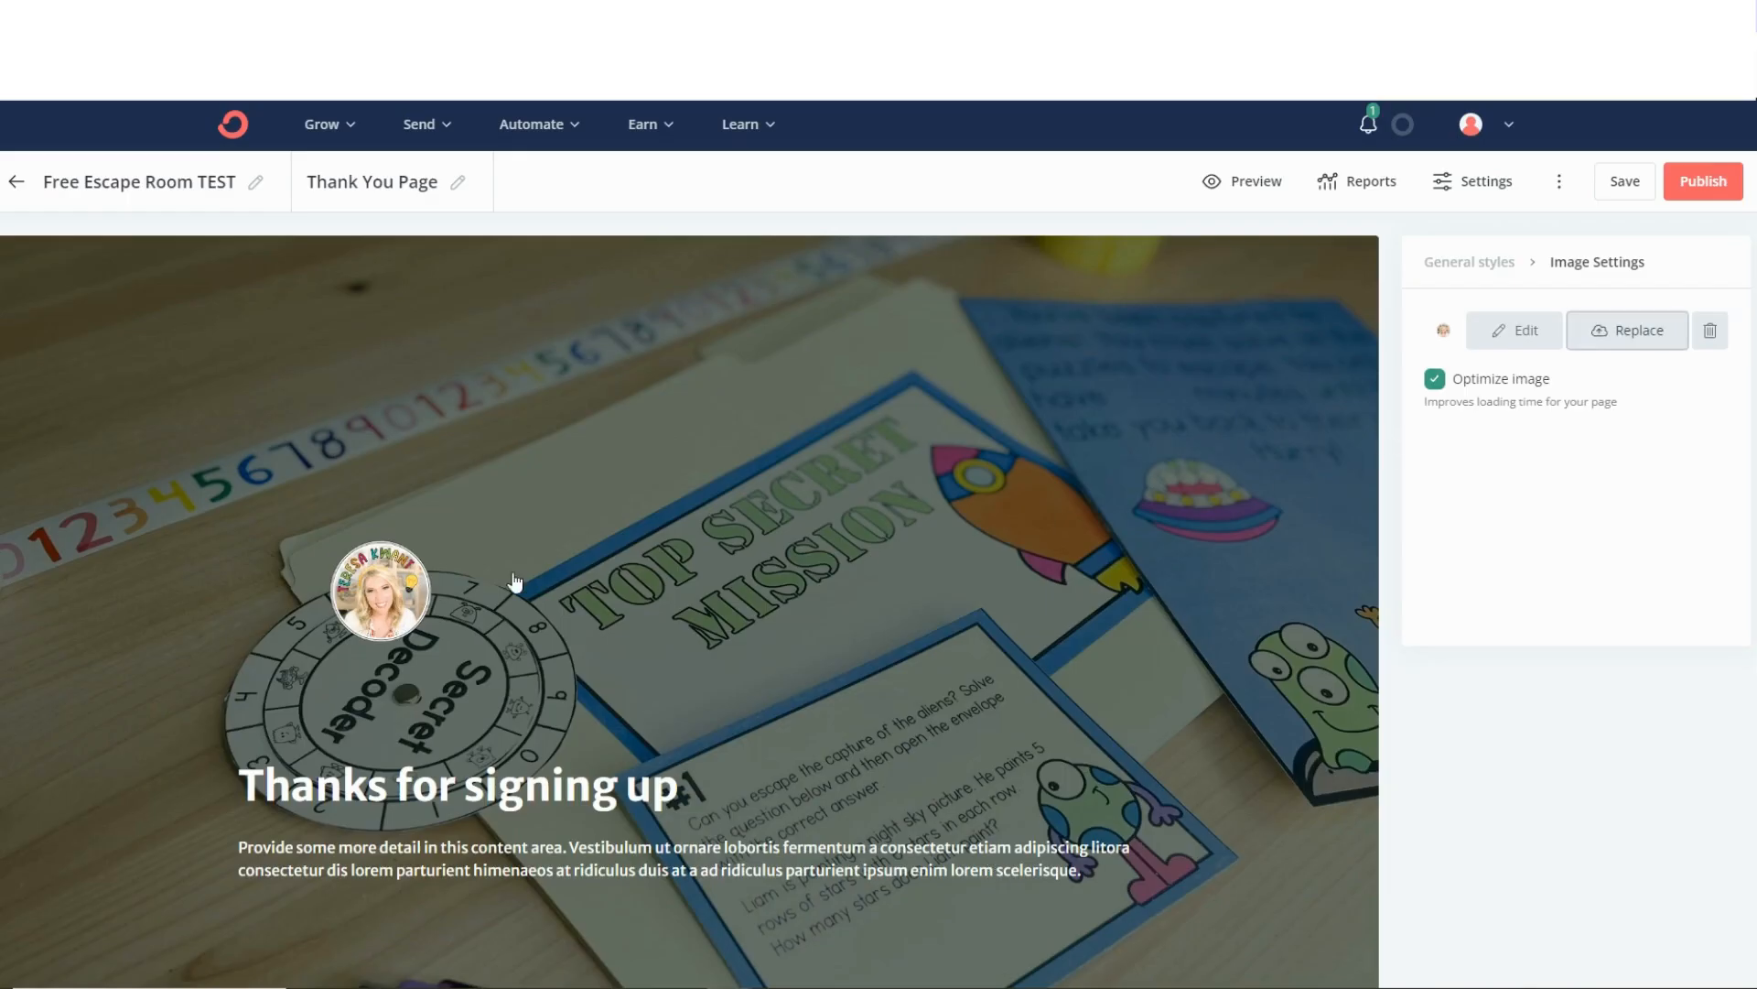
Add an exclamation mark to the end of the "Thanks for signing up" heading.
left_click_drag(714, 787, 599, 781)
left_click(710, 792)
type("!")
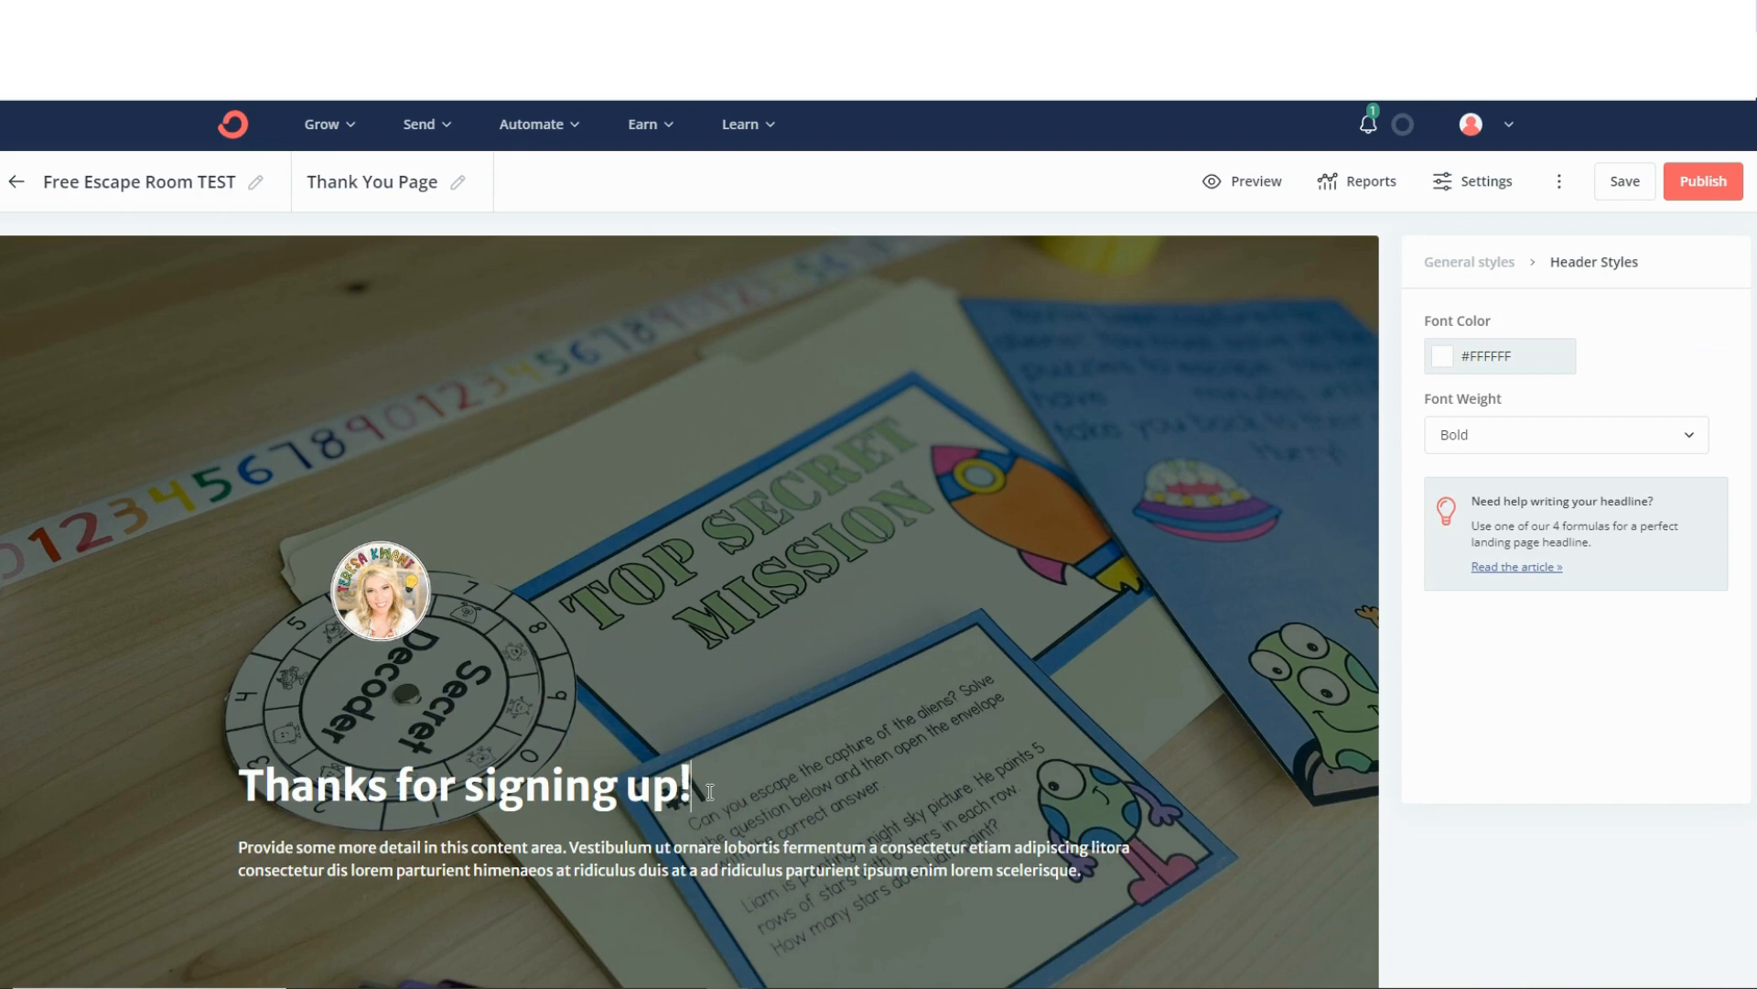
Replace the placeholder paragraph under the heading with "Check your email for your free game.".
left_click_drag(1117, 870, 207, 800)
key("Caps_Lock")
type("C")
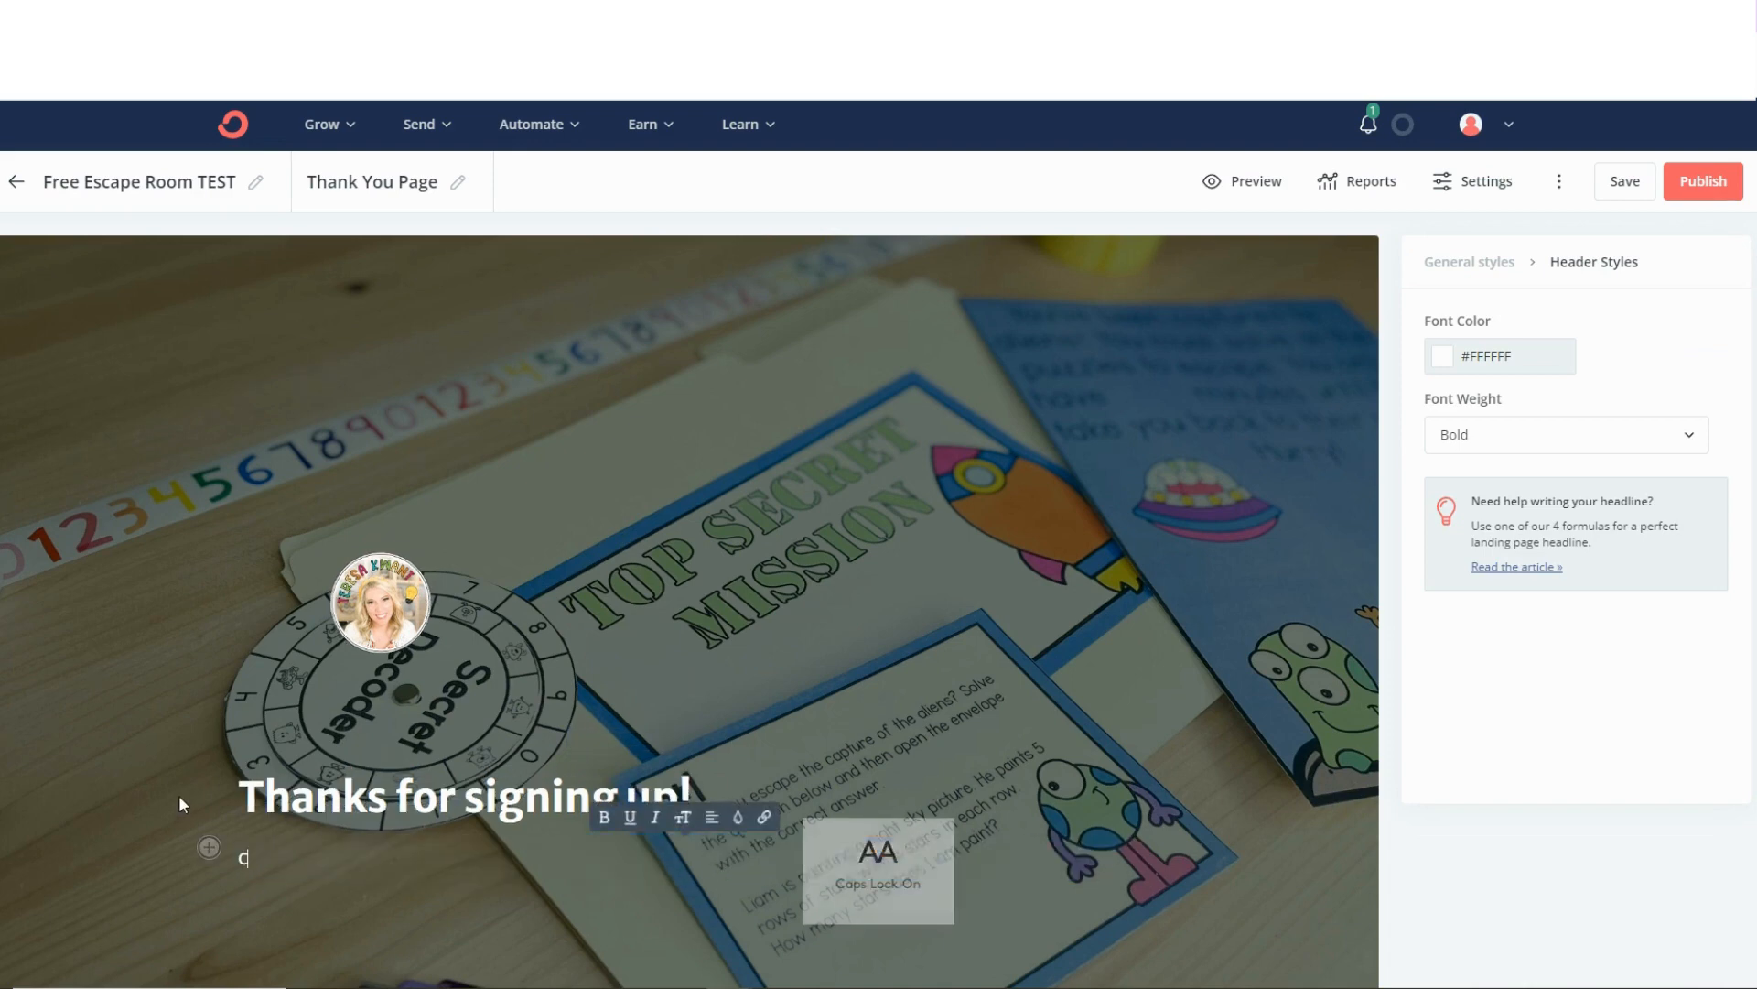
key("Caps_Lock")
type("ele")
key("BackSpace")
key("BackSpace")
key("BackSpace")
type("heclk")
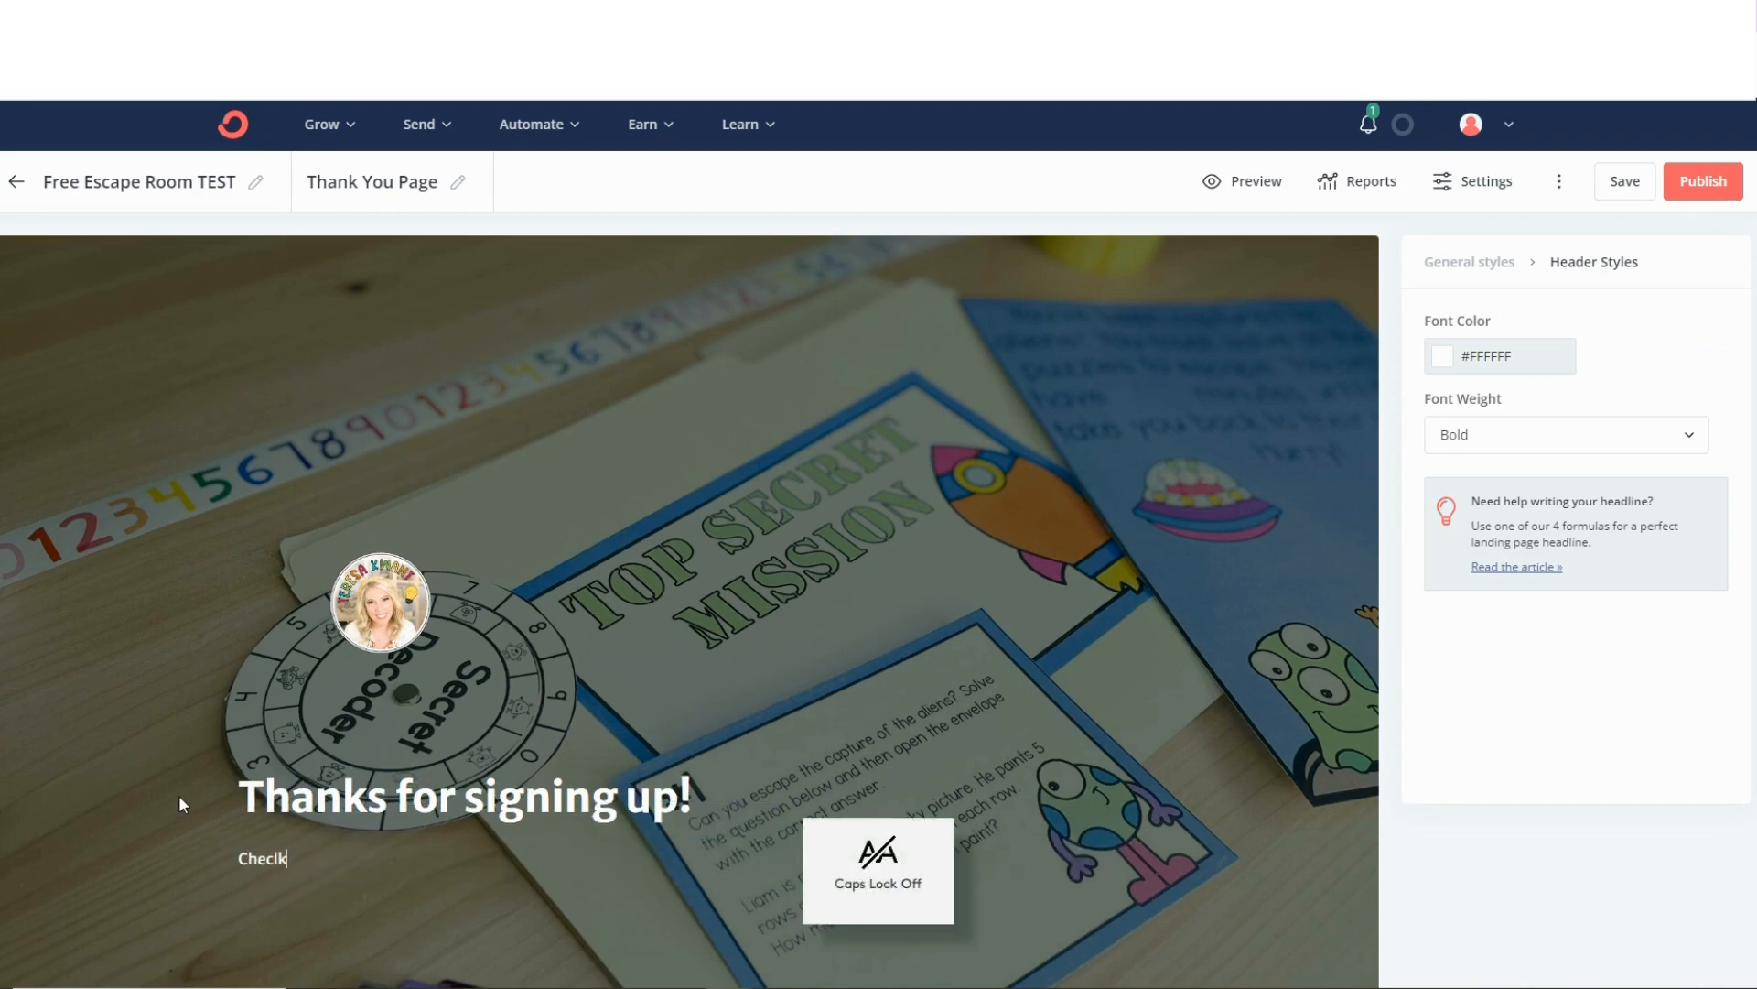
key("BackSpace")
key("BackSpace")
type("k your e")
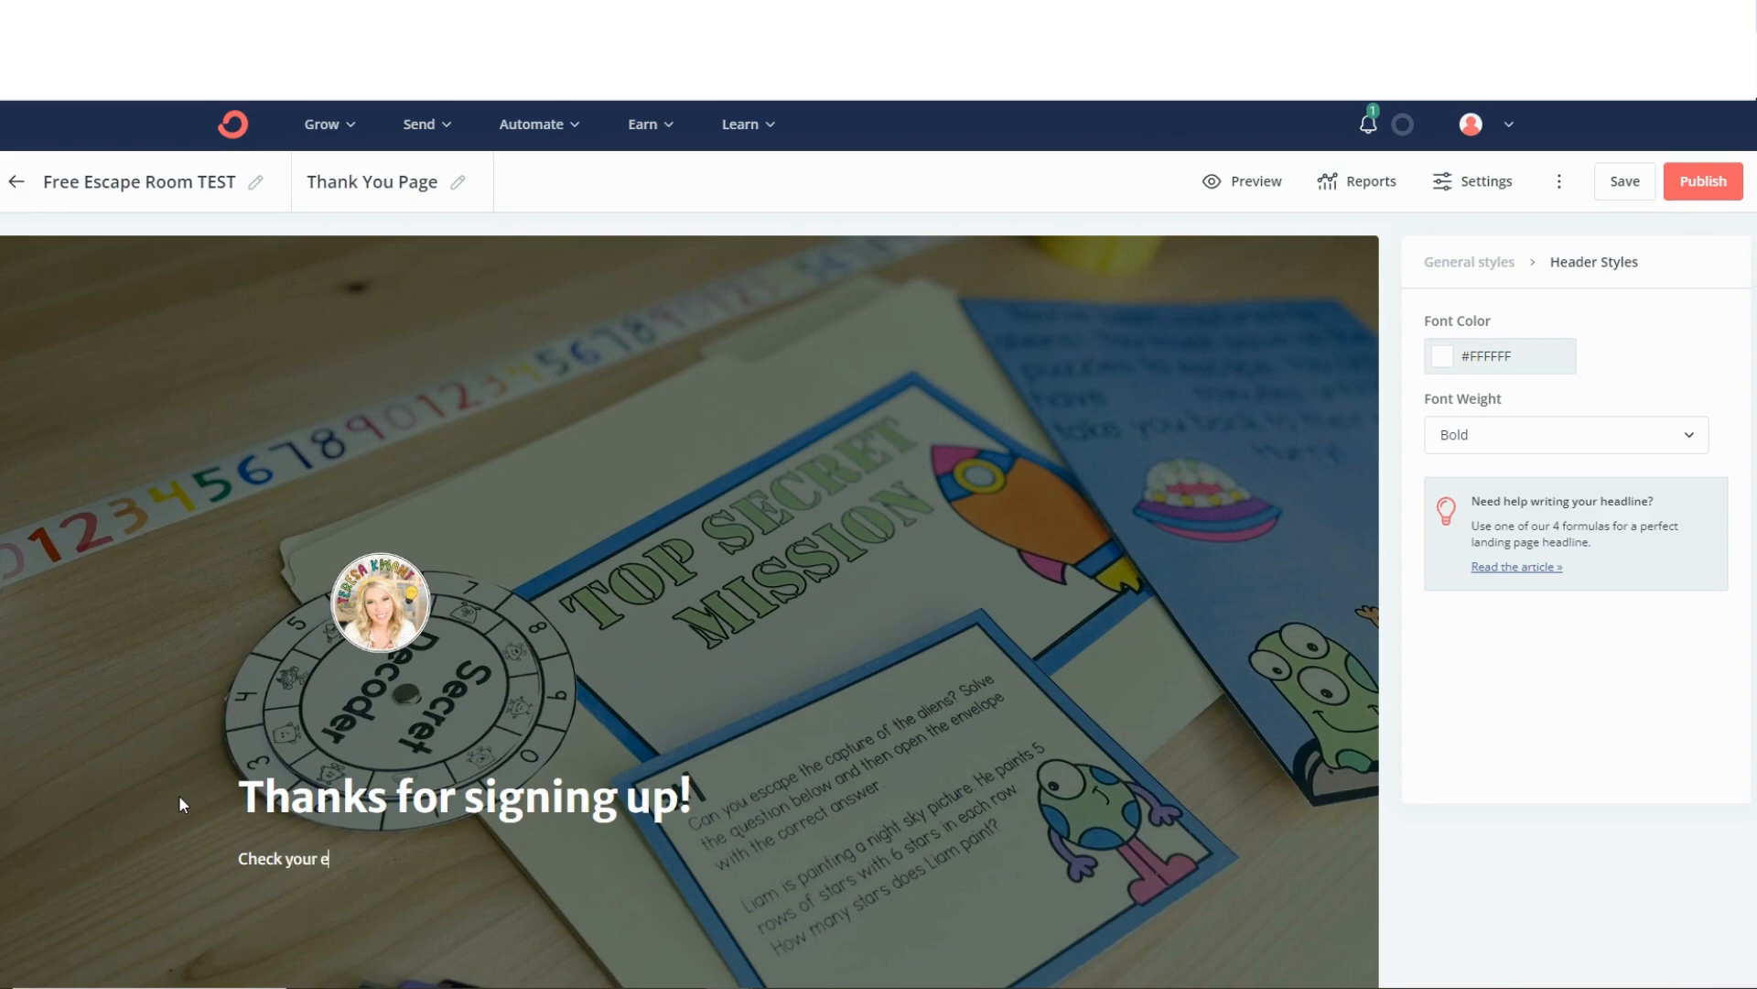
type("mail for your free game")
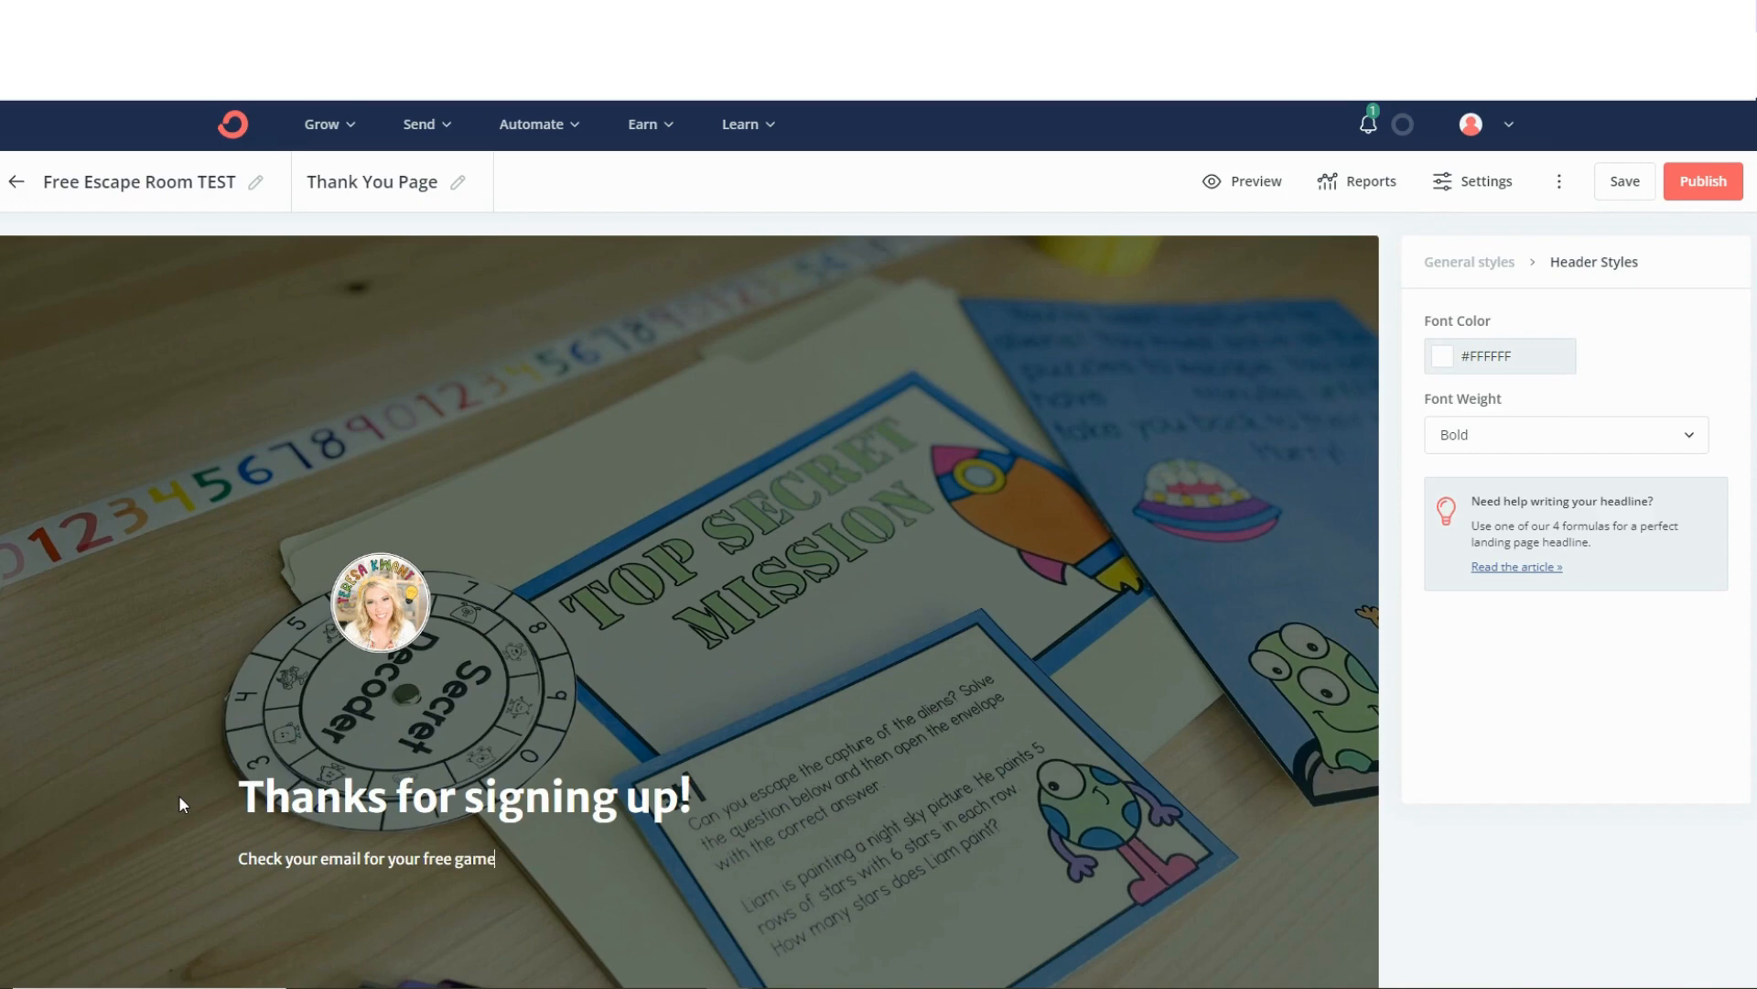
type(".")
Add the sentence "It should arrive in the next few minutes." to the end of the thank-you paragraph.
key("Caps_Lock")
type("It sho")
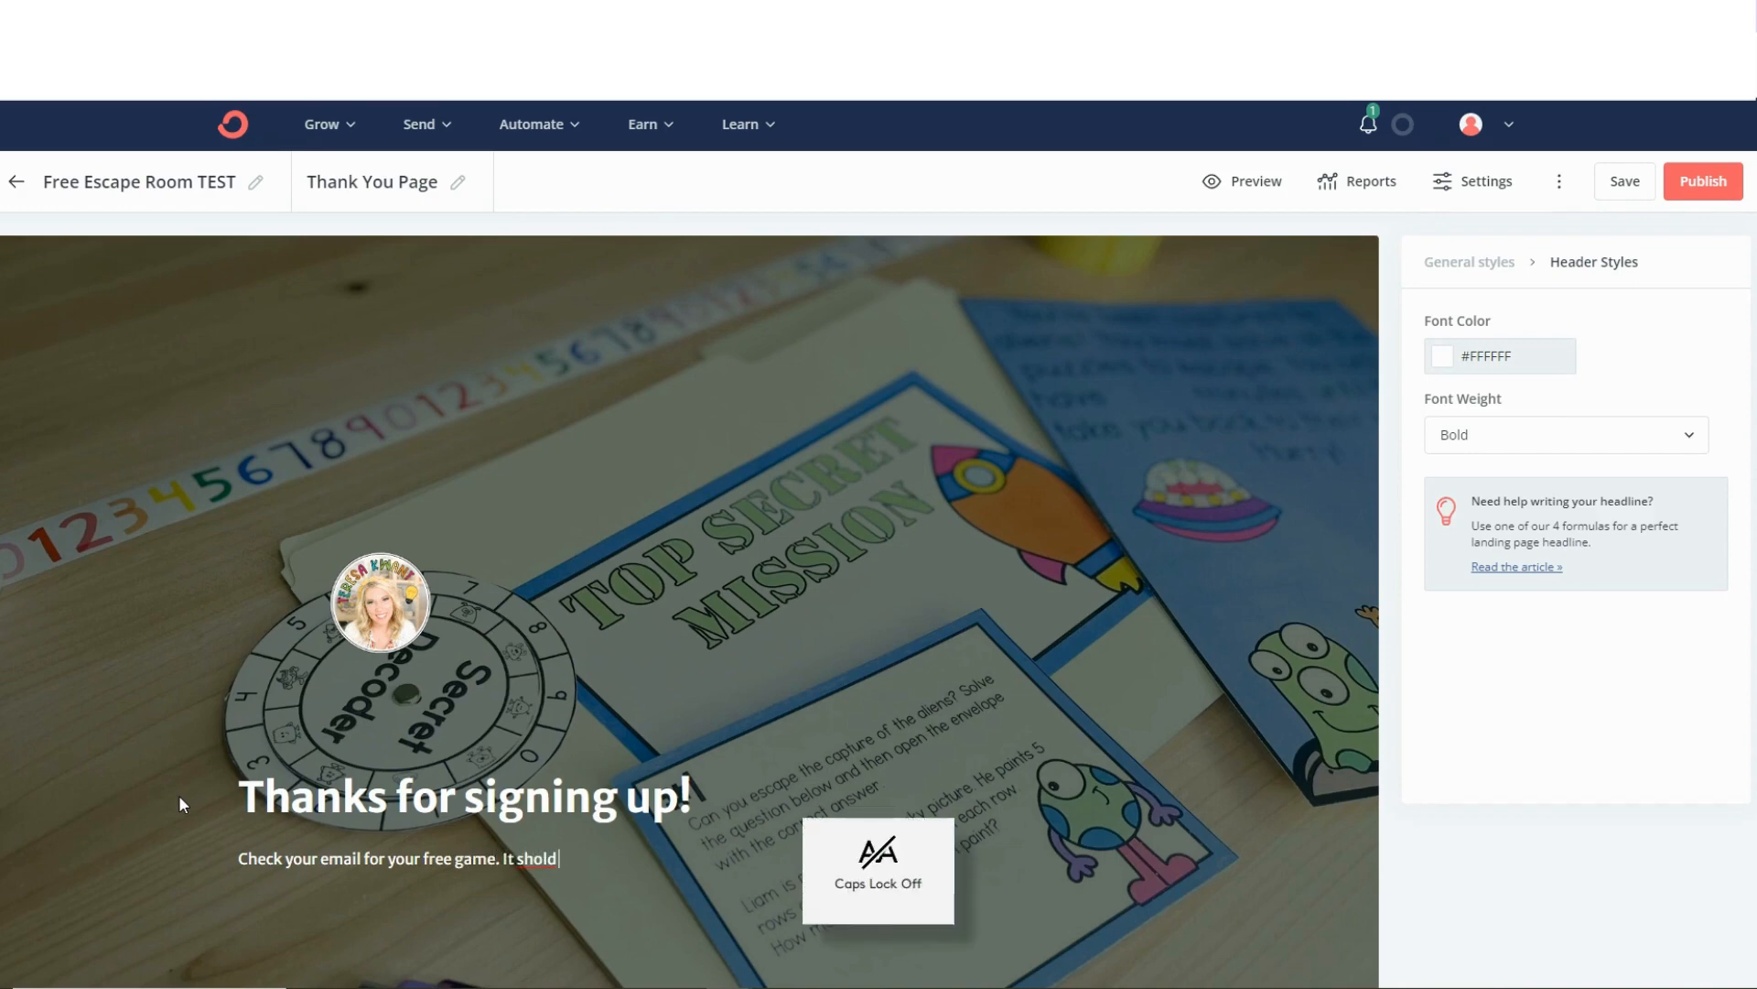
type("uld arrive i")
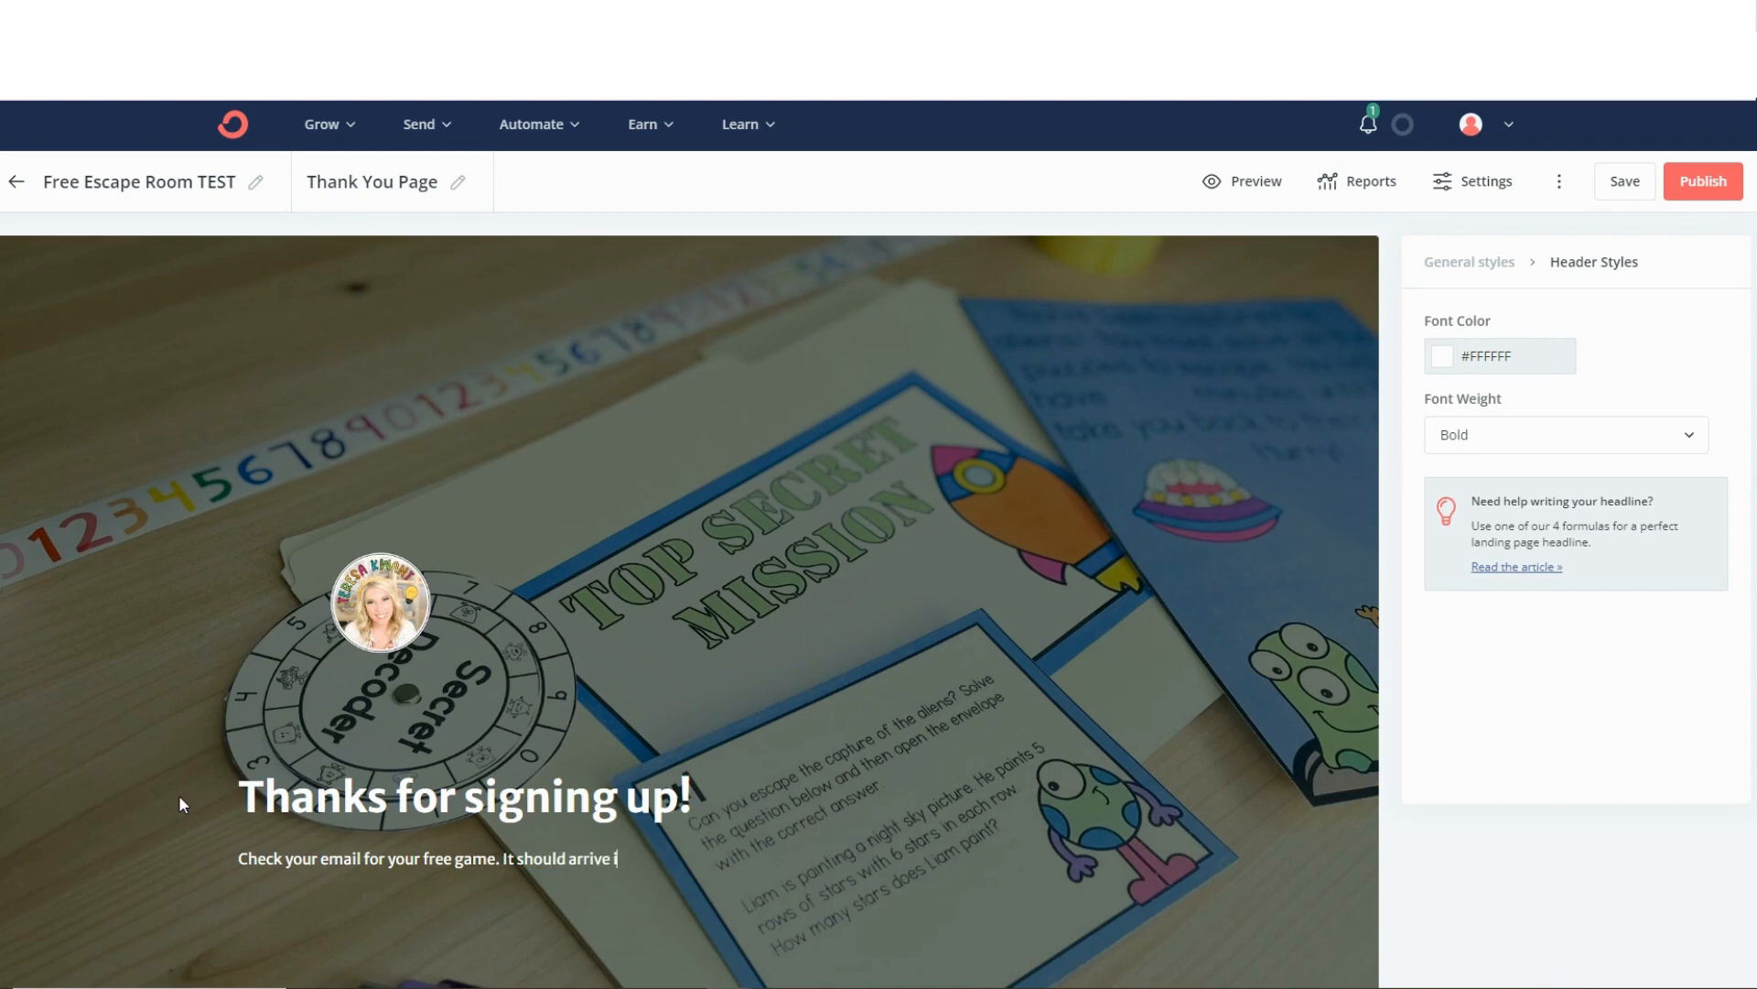
type("n the next few minutes.")
left_click(743, 606)
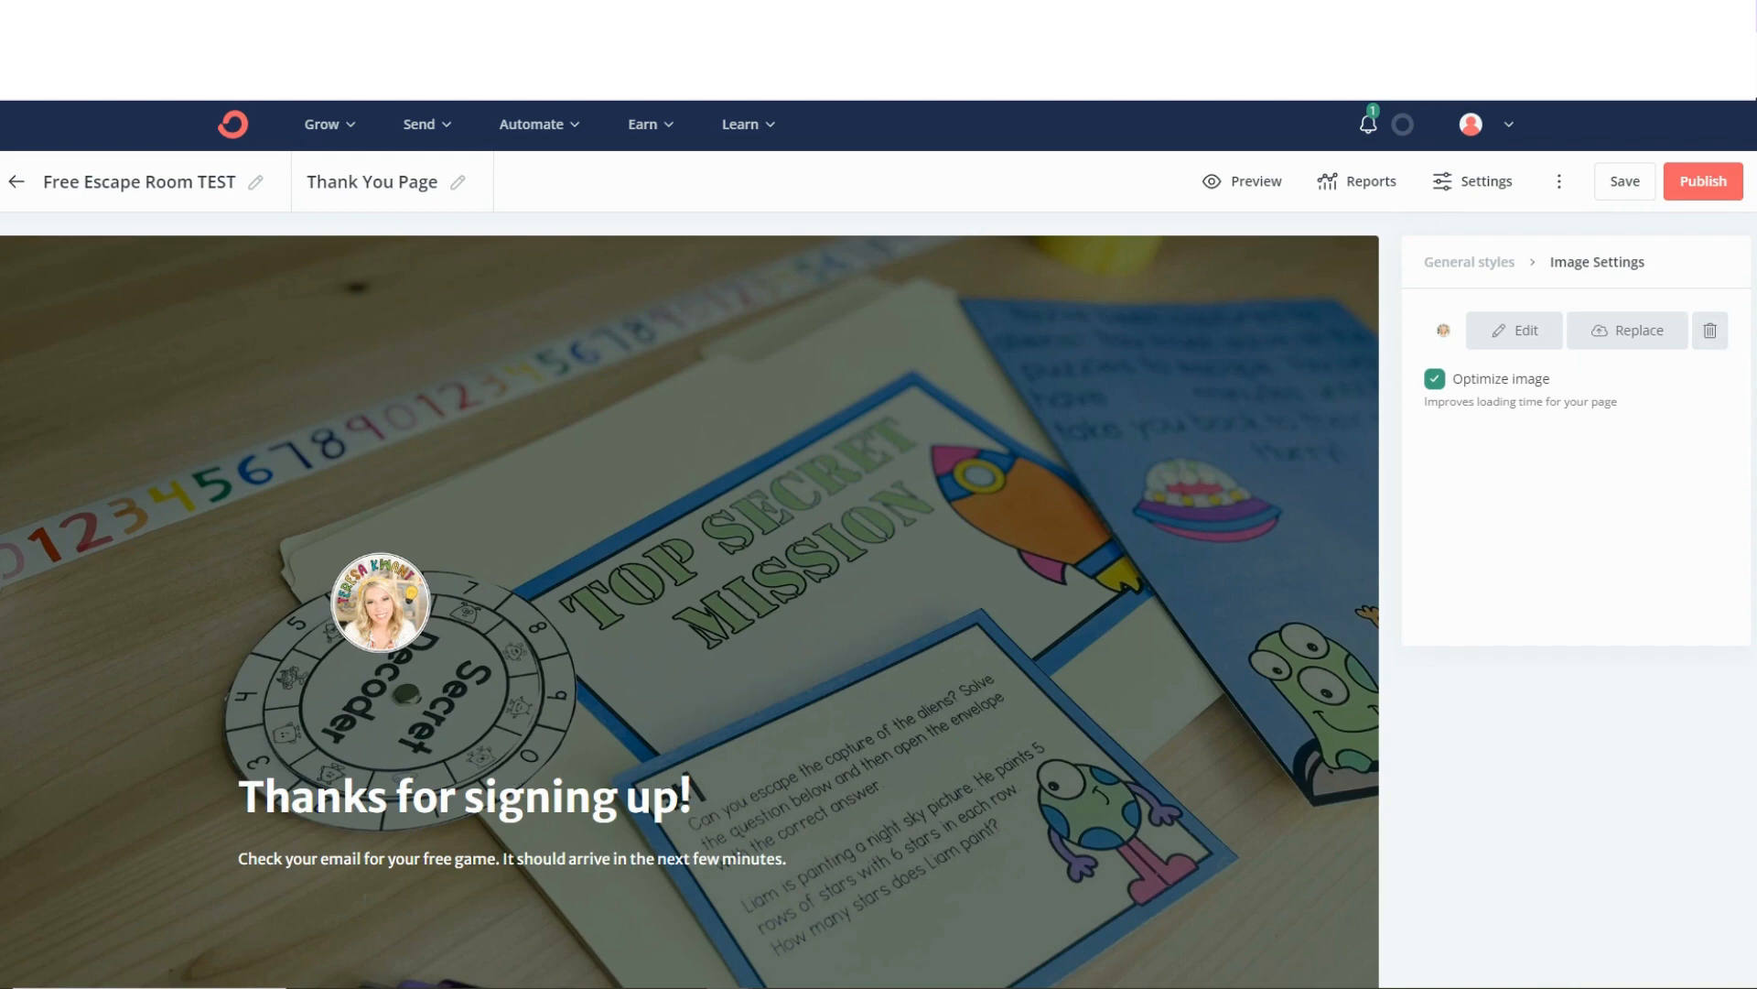
Set the landing page to redirect visitors to the thank you page when they subscribe.
left_click(1444, 189)
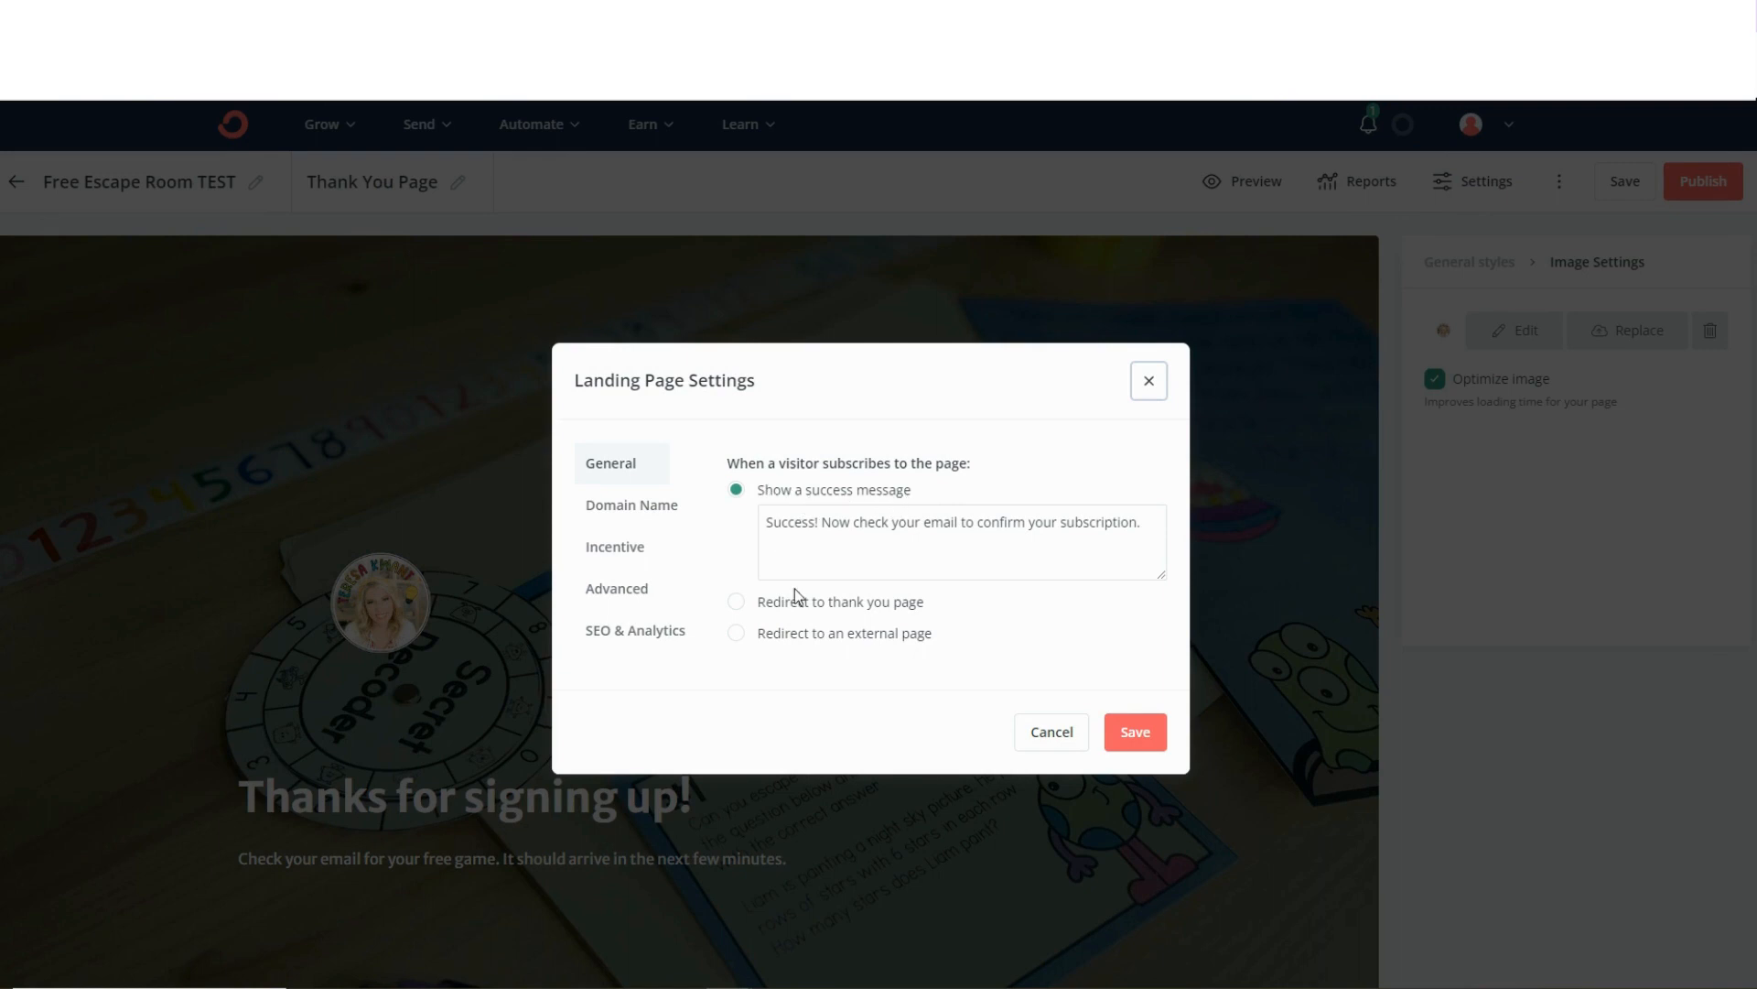
left_click(735, 605)
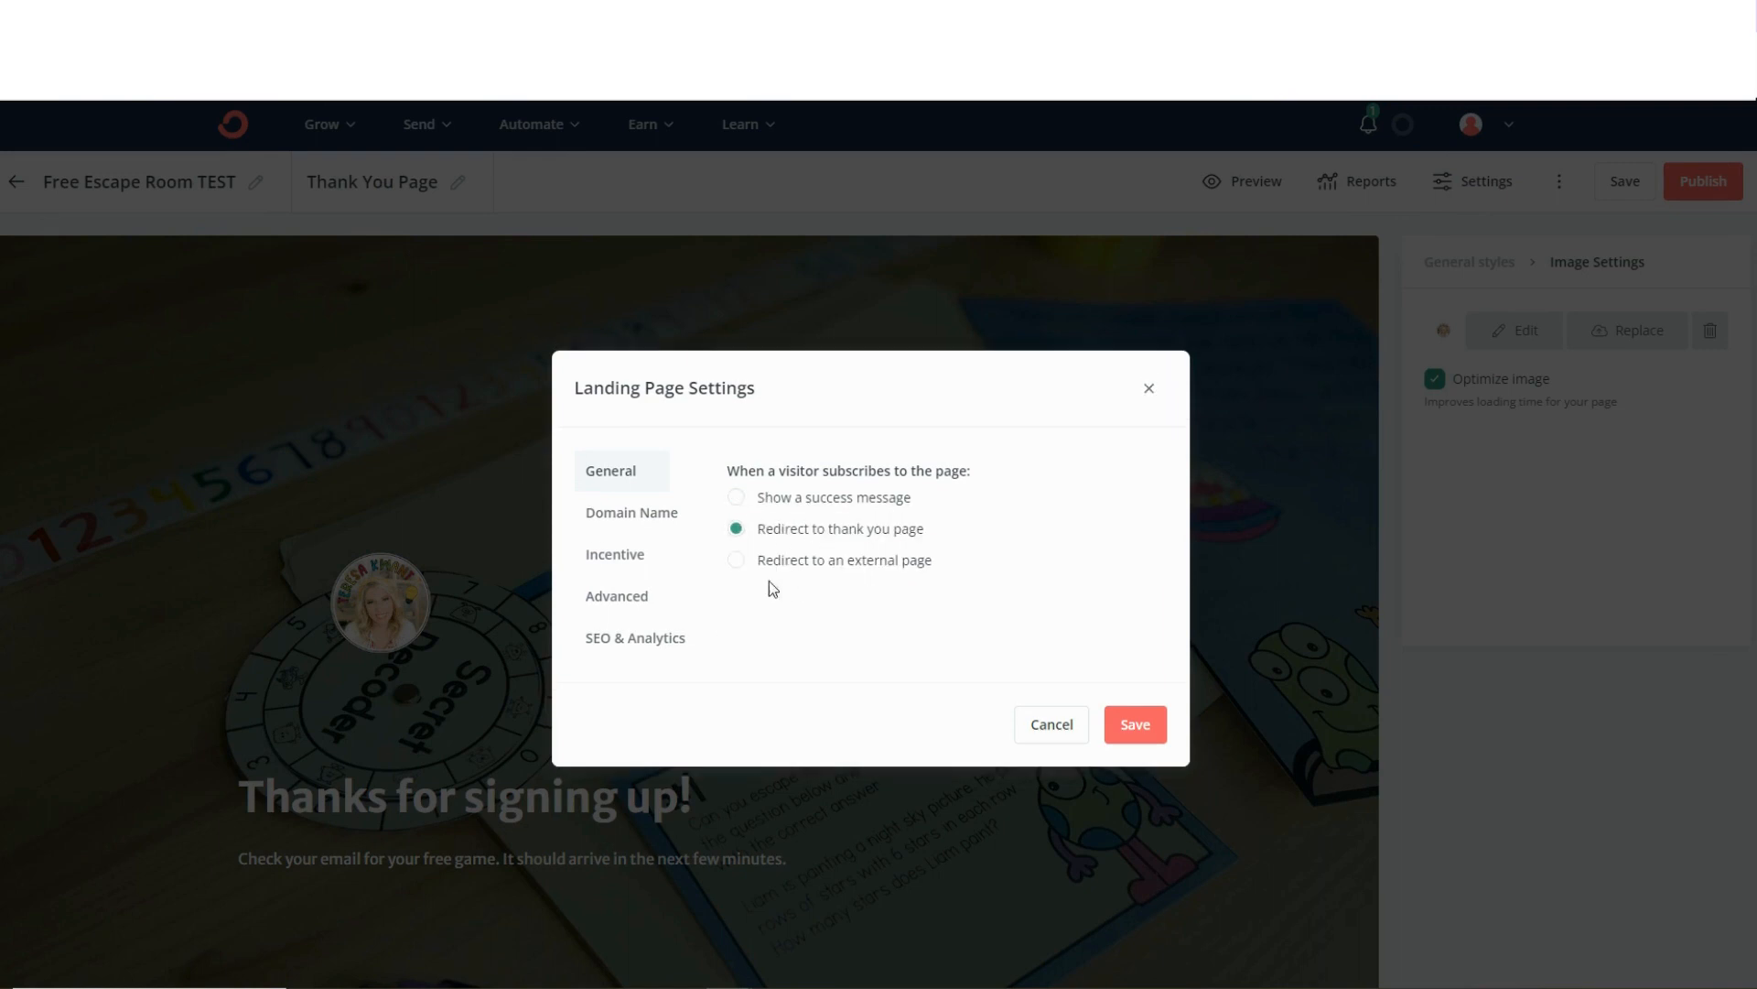
Add a landing page URL ending in "freeescapegame" on the account's ck.page custom domain.
left_click(613, 520)
left_click(777, 512)
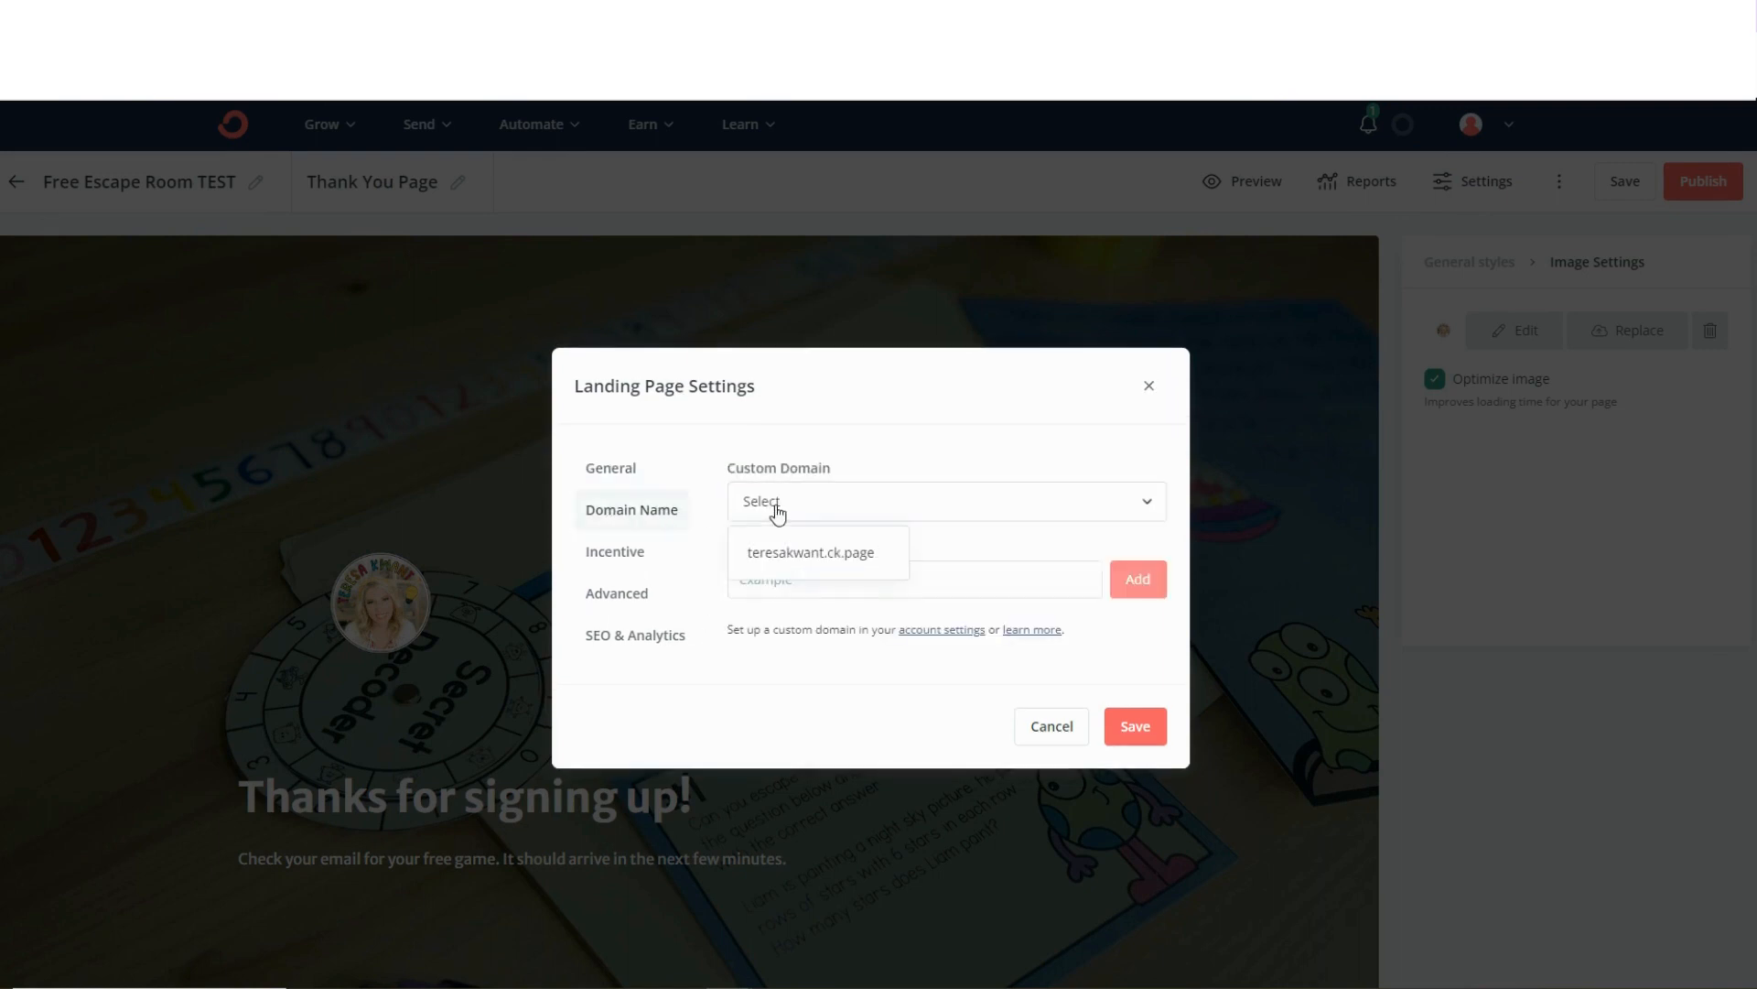
left_click(777, 551)
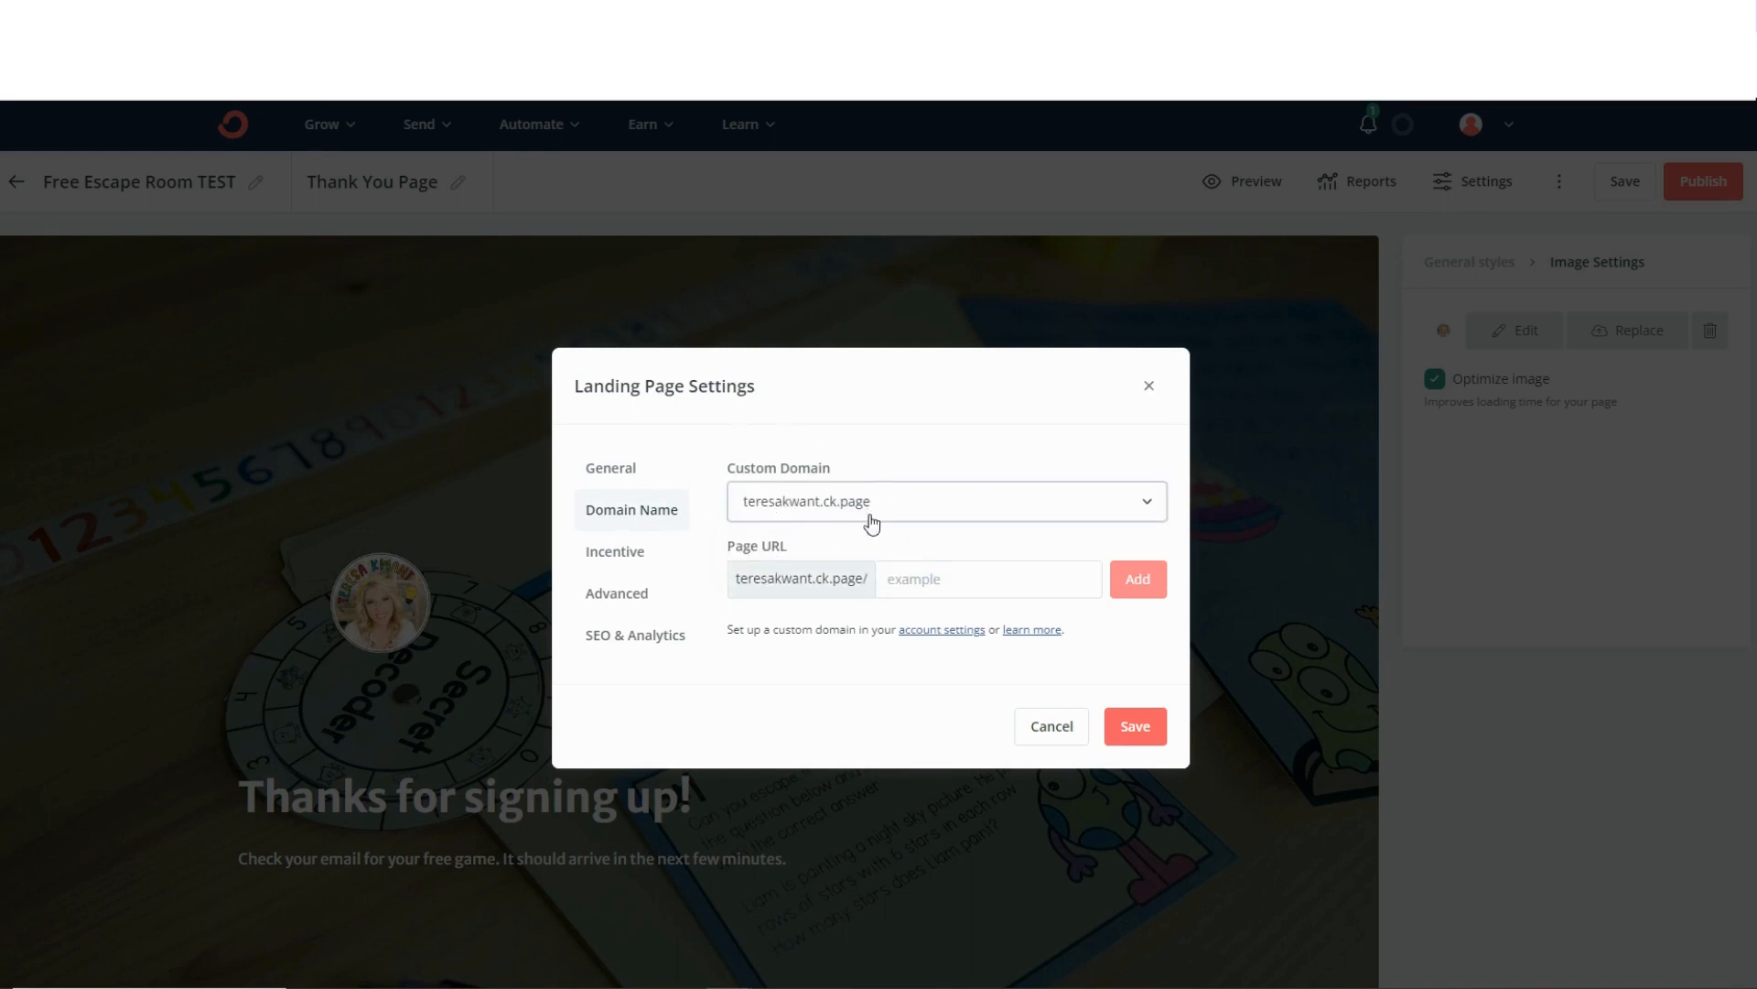
left_click(920, 577)
type("f")
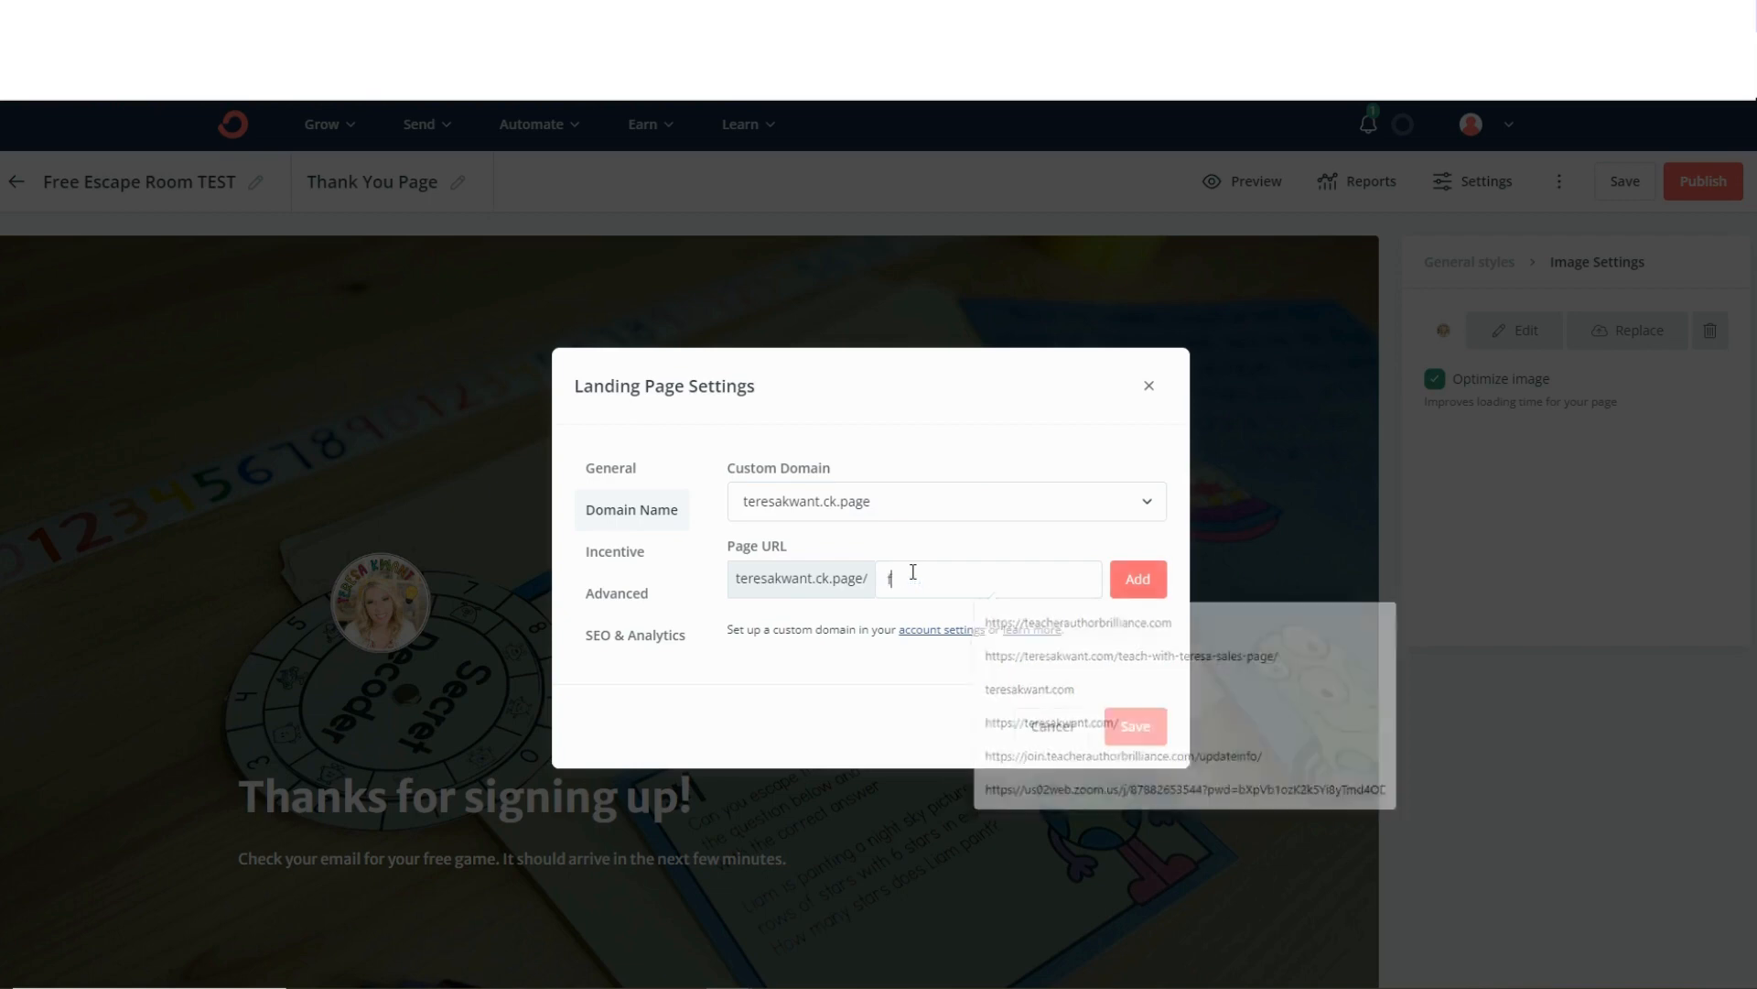
type("reeescapegame")
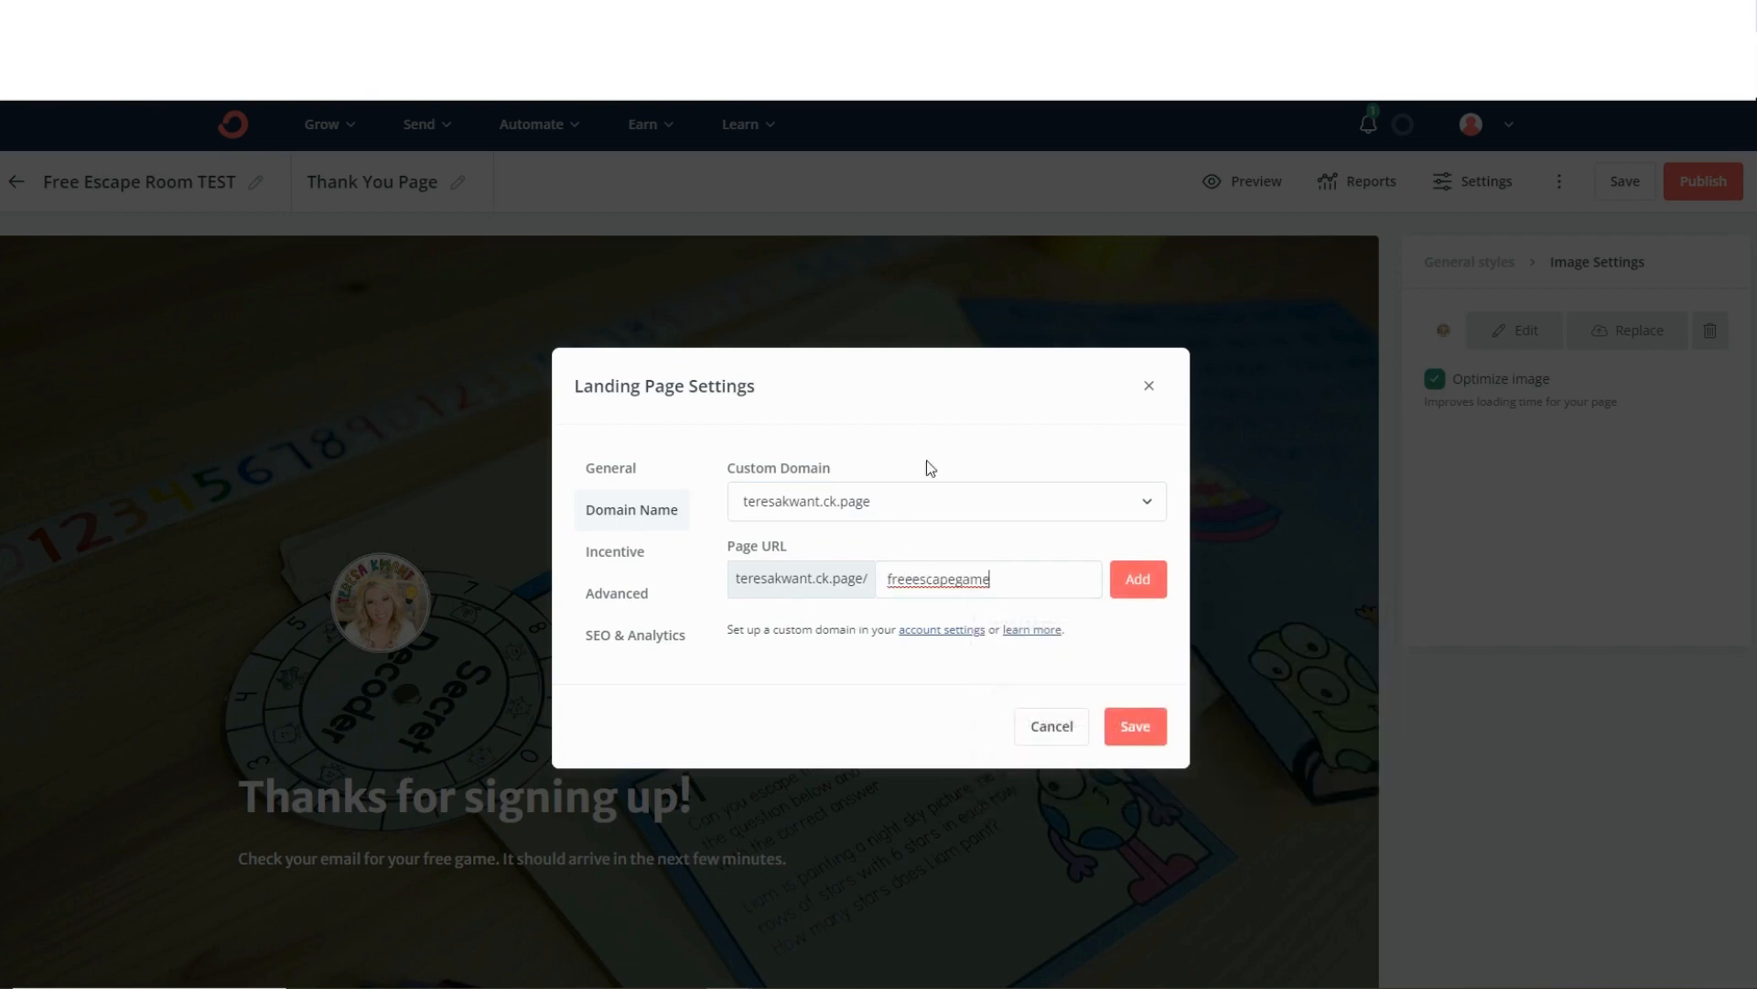
left_click(1135, 578)
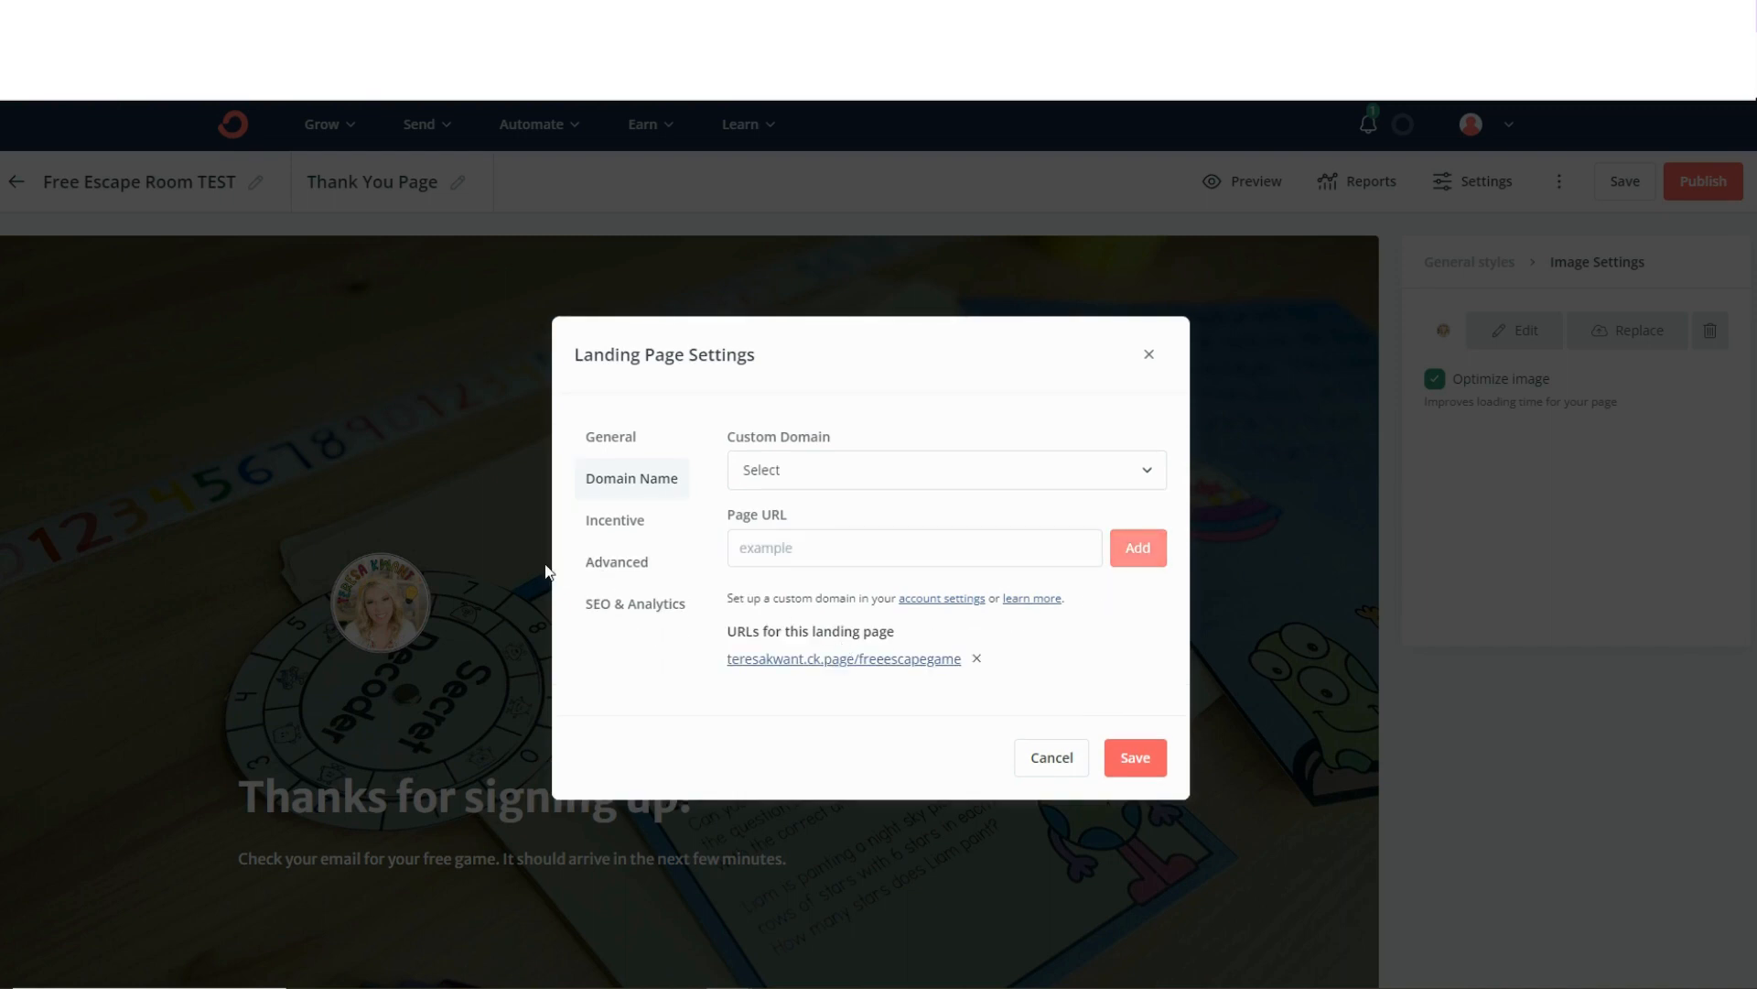
Open the incentive email's contents and change its subject line to "Your FREE Escape Game!".
left_click(628, 522)
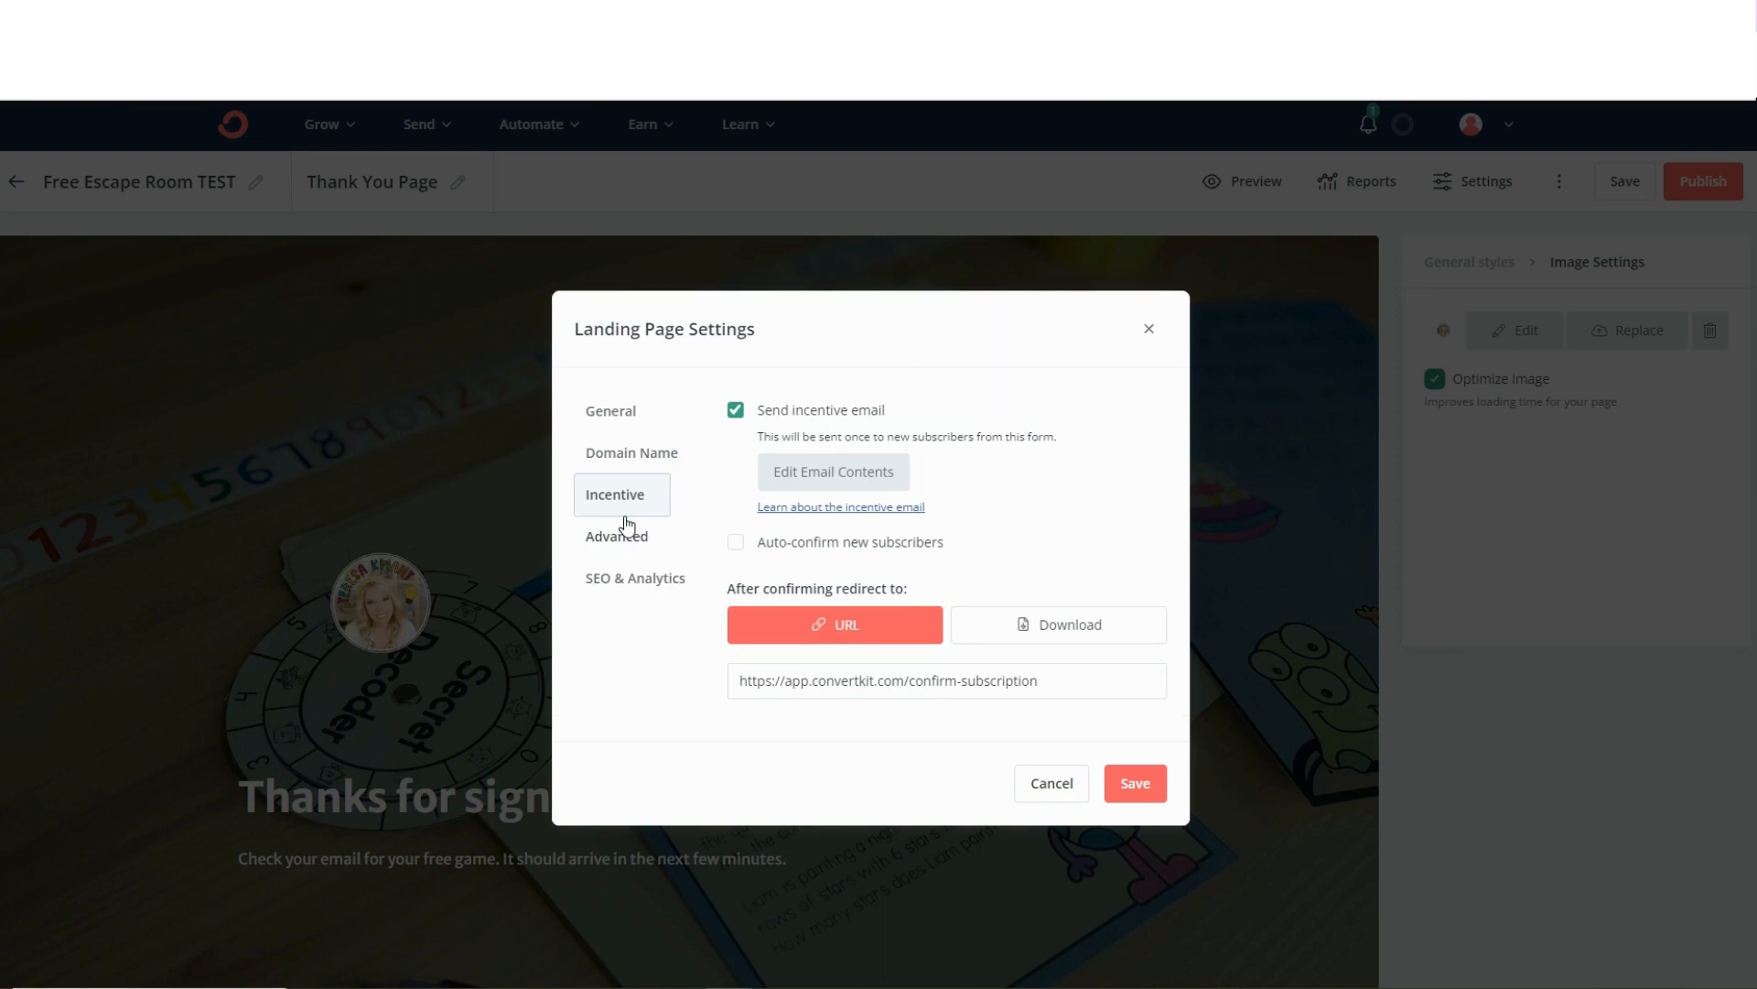
left_click(811, 485)
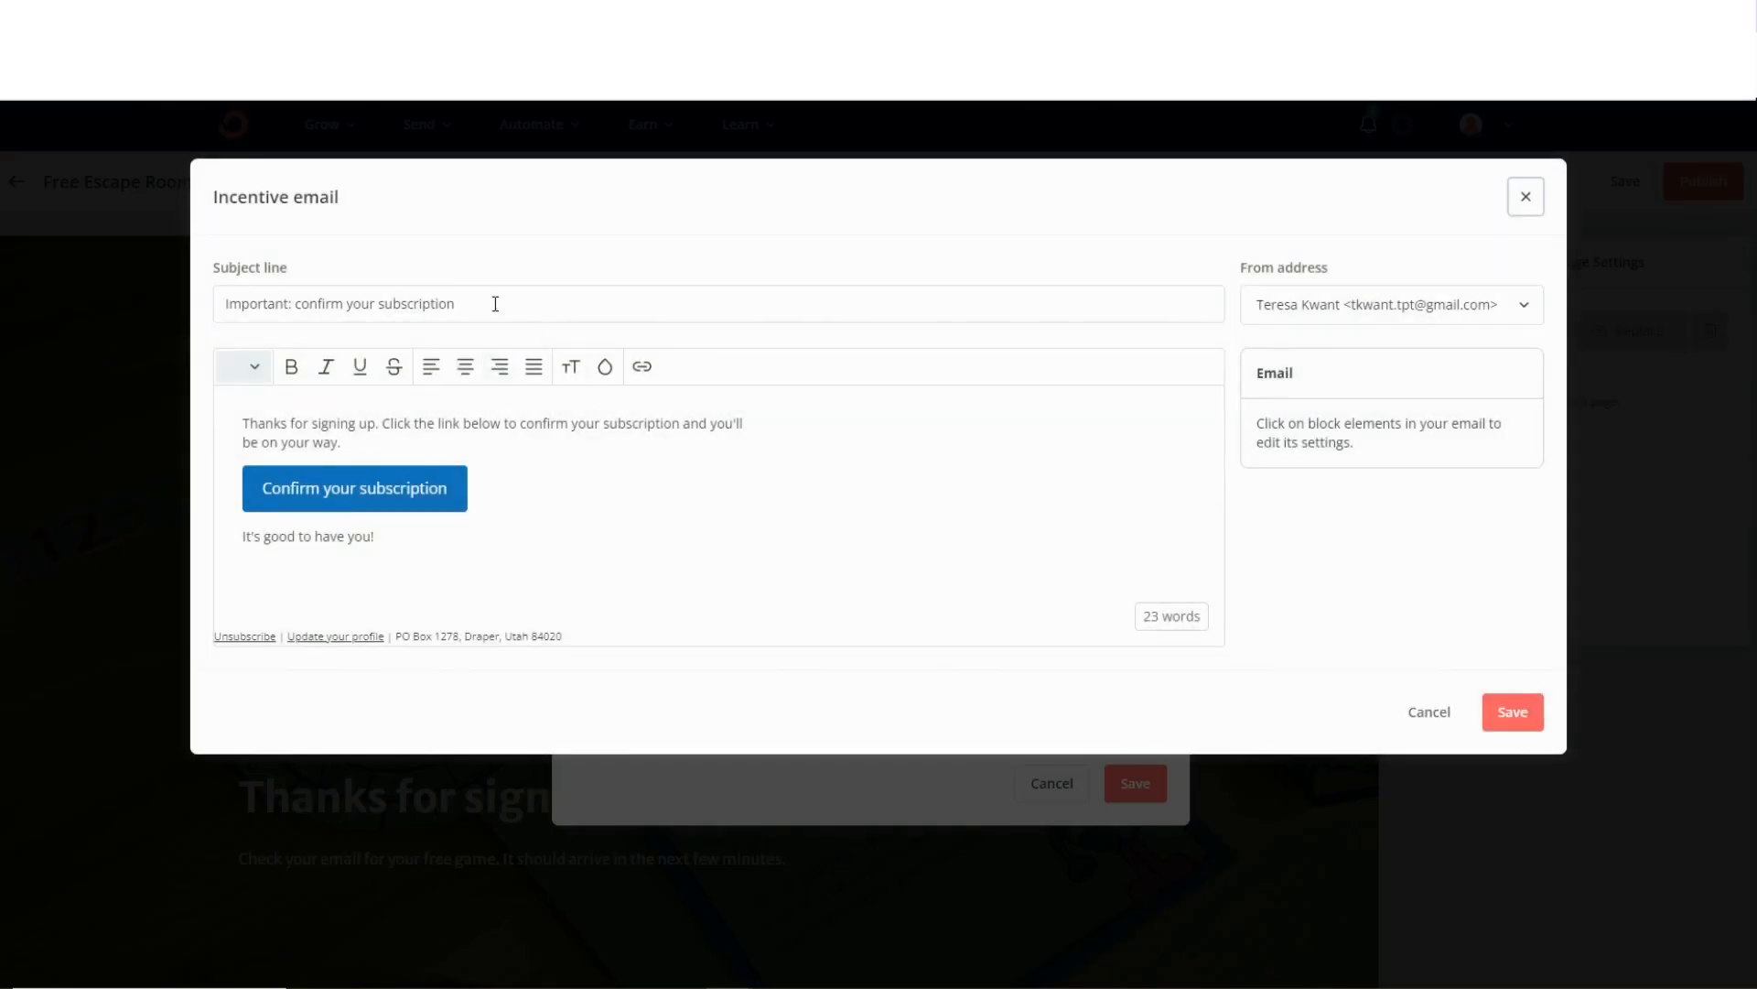
left_click_drag(494, 304, 201, 320)
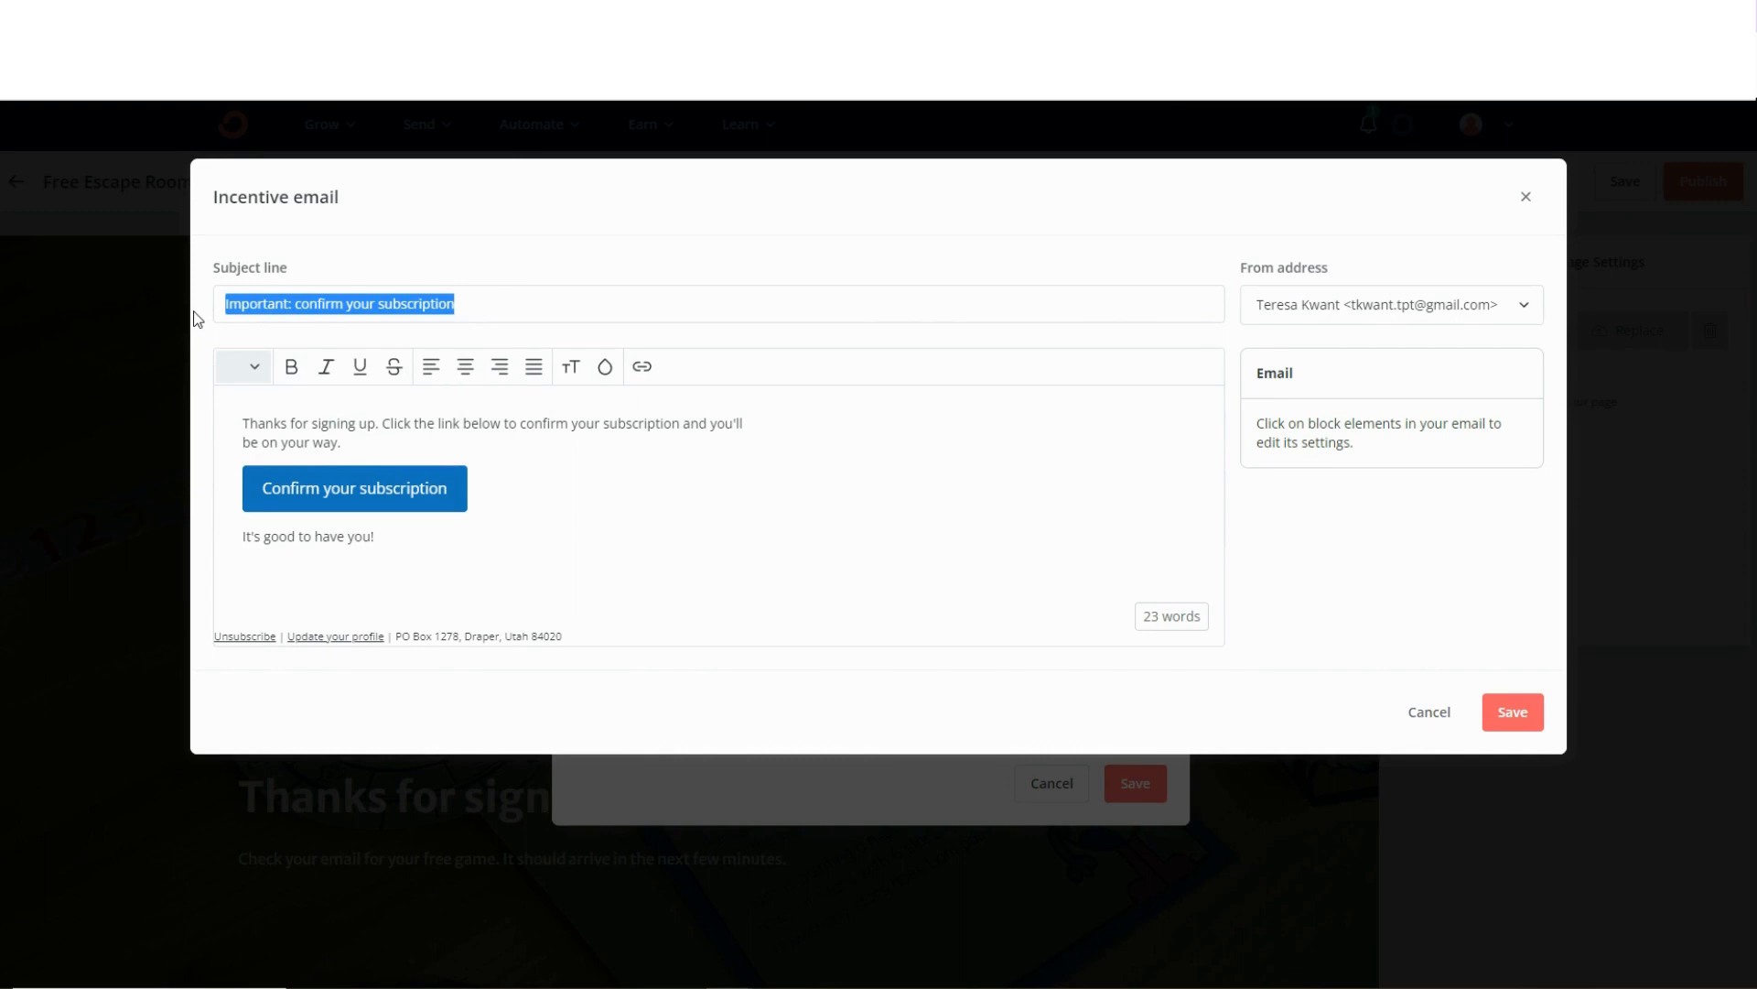
key("Caps_Lock")
key("Caps_Lock")
type("y")
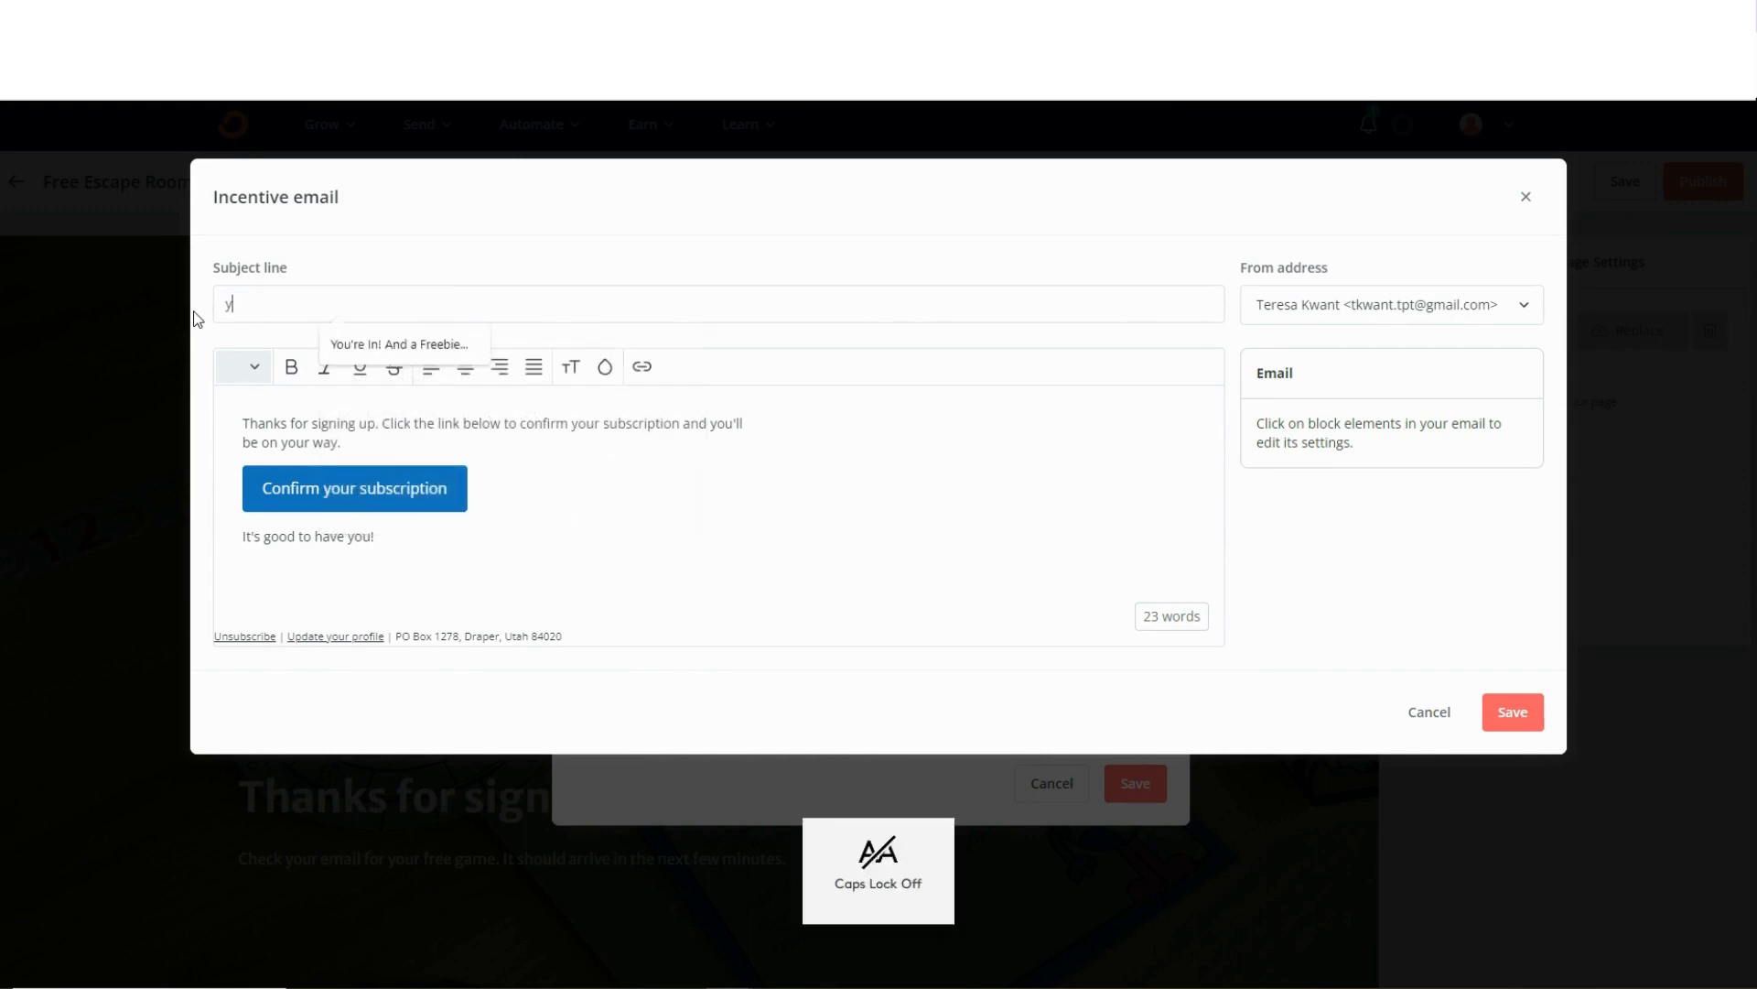
key("Caps_Lock")
type("OU")
key("Caps_Lock")
type("our")
key("Caps_Lock")
type("FREE E")
key("Caps_Lock")
type("sca")
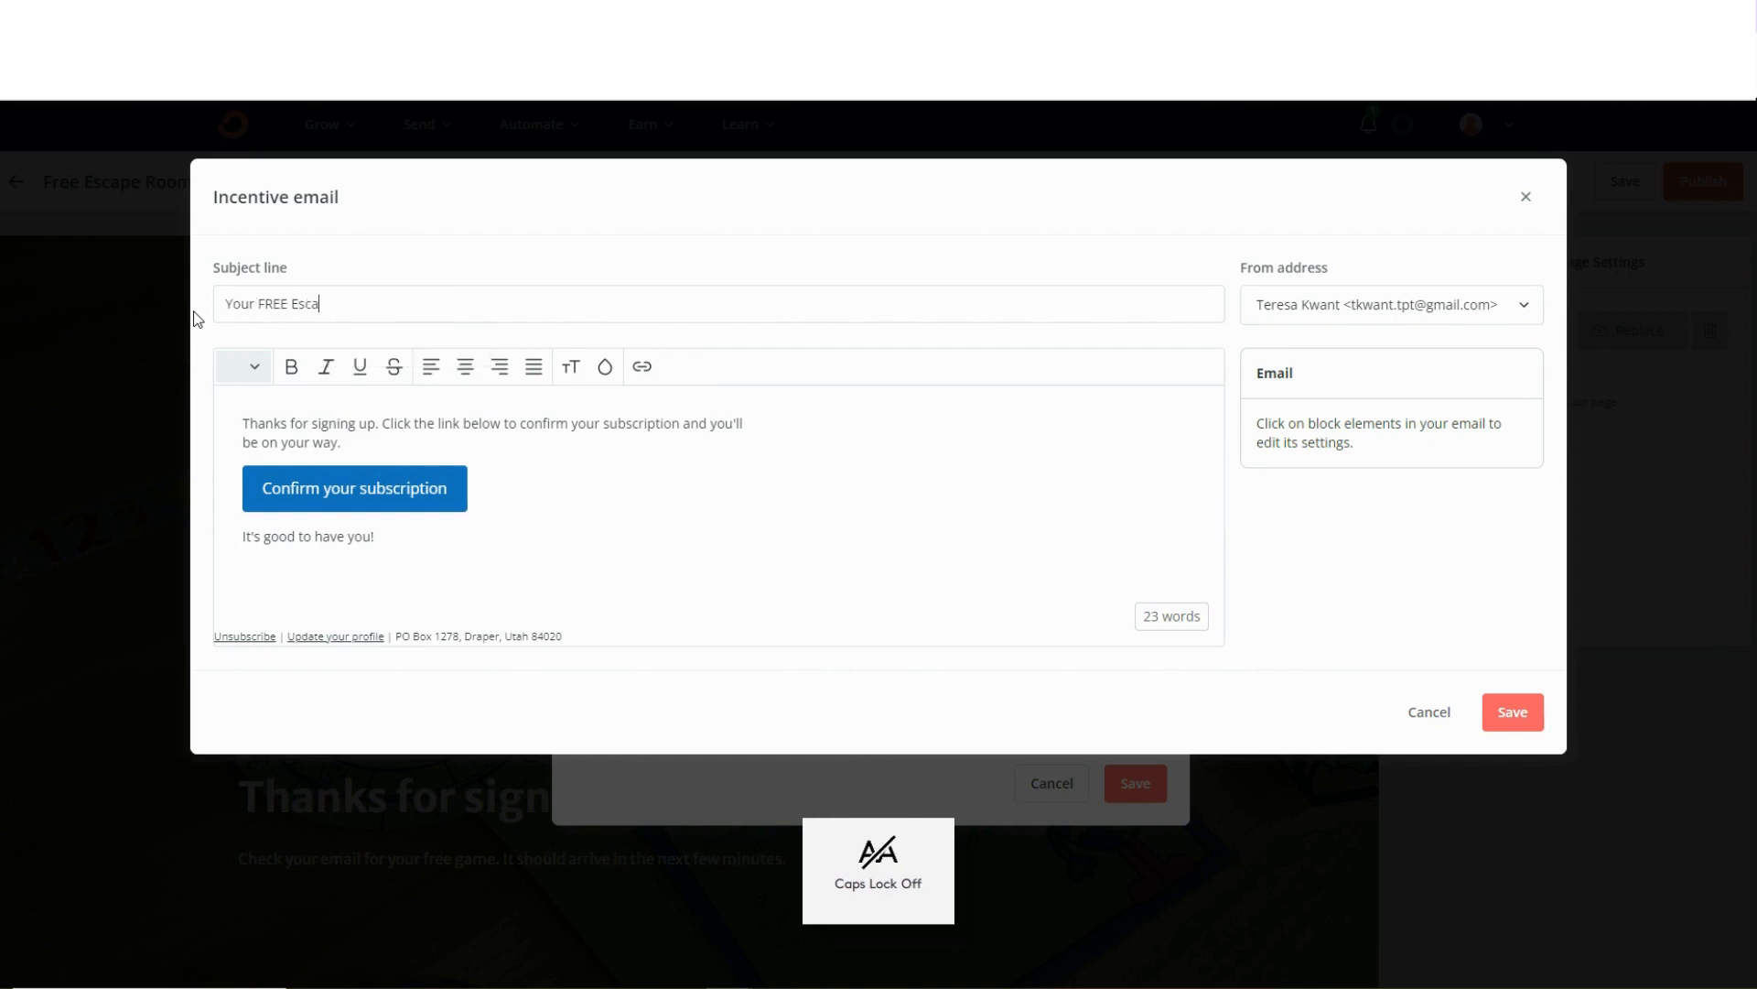
type("pe Ga")
Insert the sentence "I am so glad you are here!" after "Thanks for signing up." in the email body.
left_click(384, 424)
key("BackSpace")
key("BackSpace")
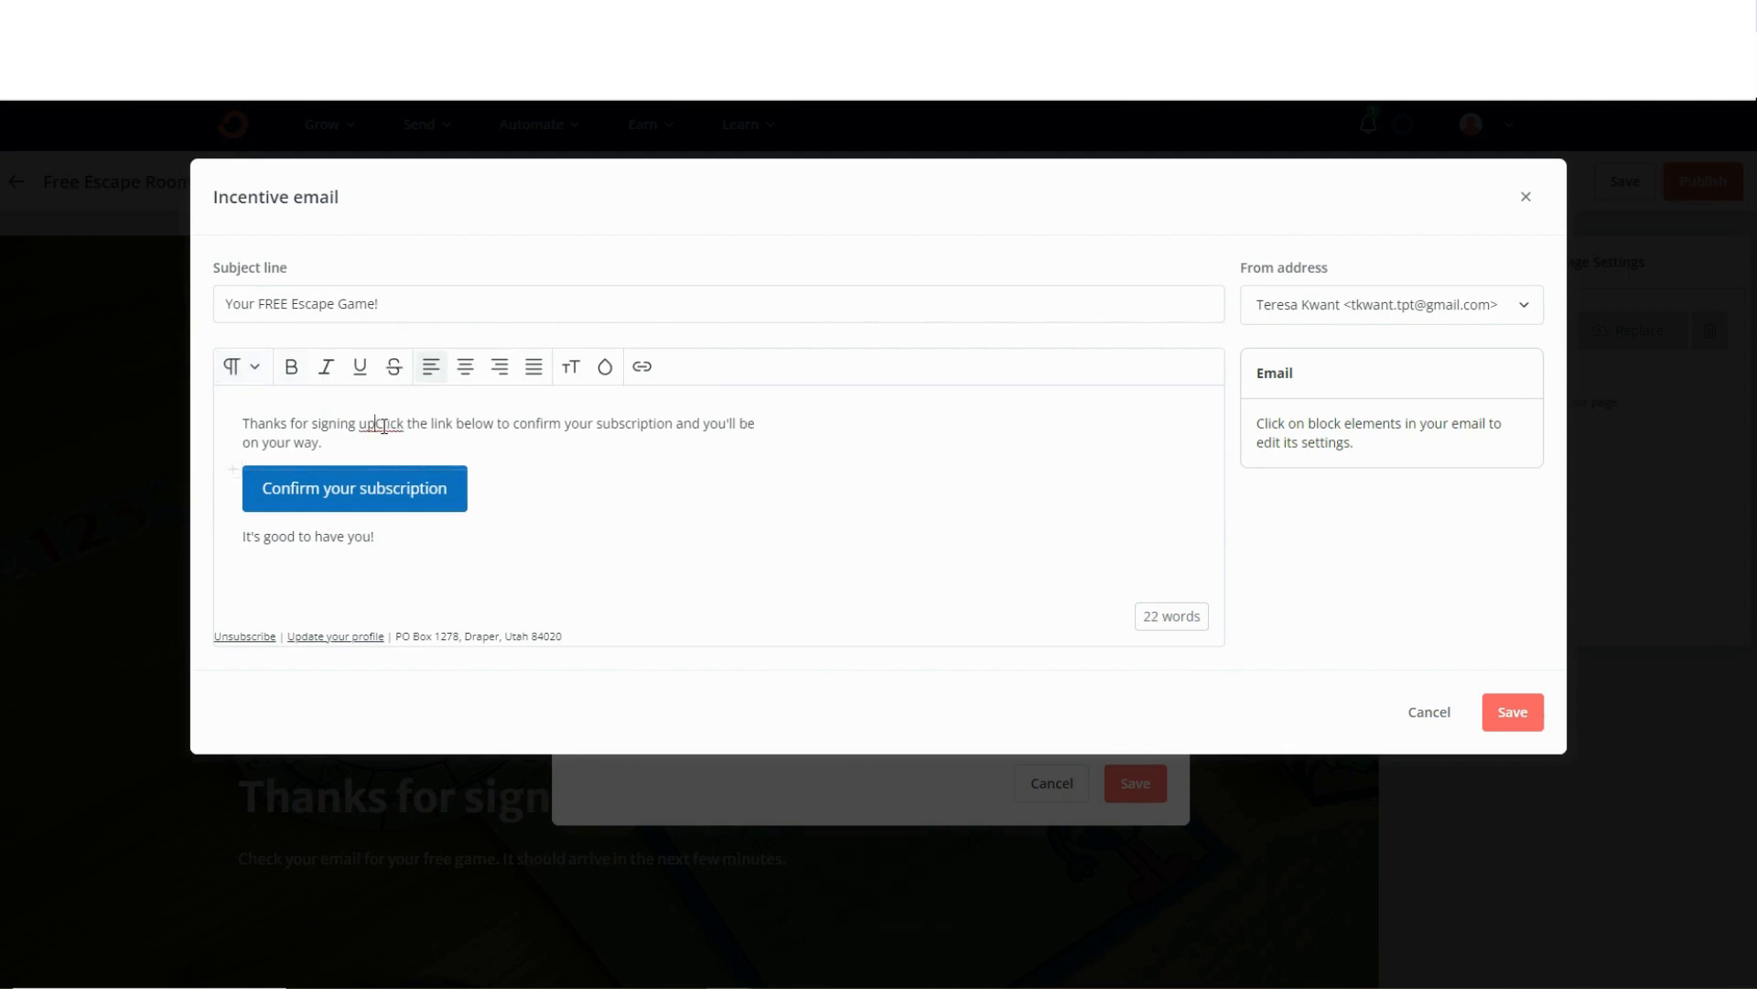
type(".")
key("Caps_Lock")
type("I")
key("Caps_Lock")
type("am so gla")
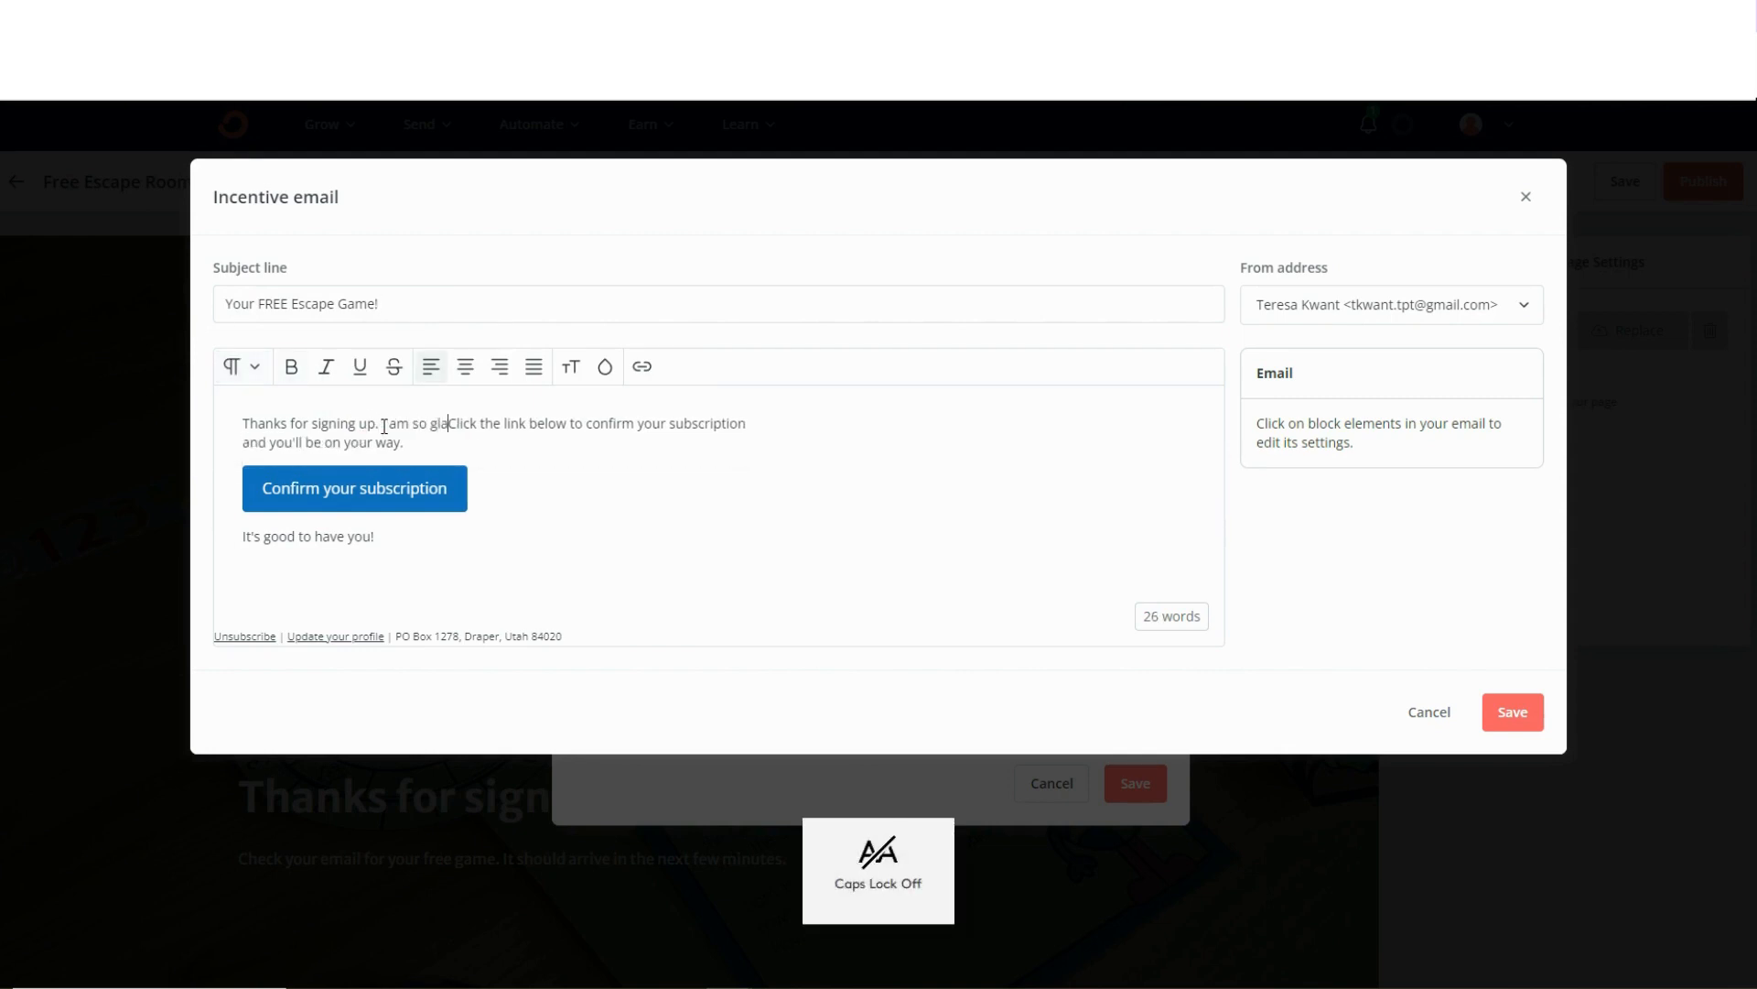
type("d you are here.")
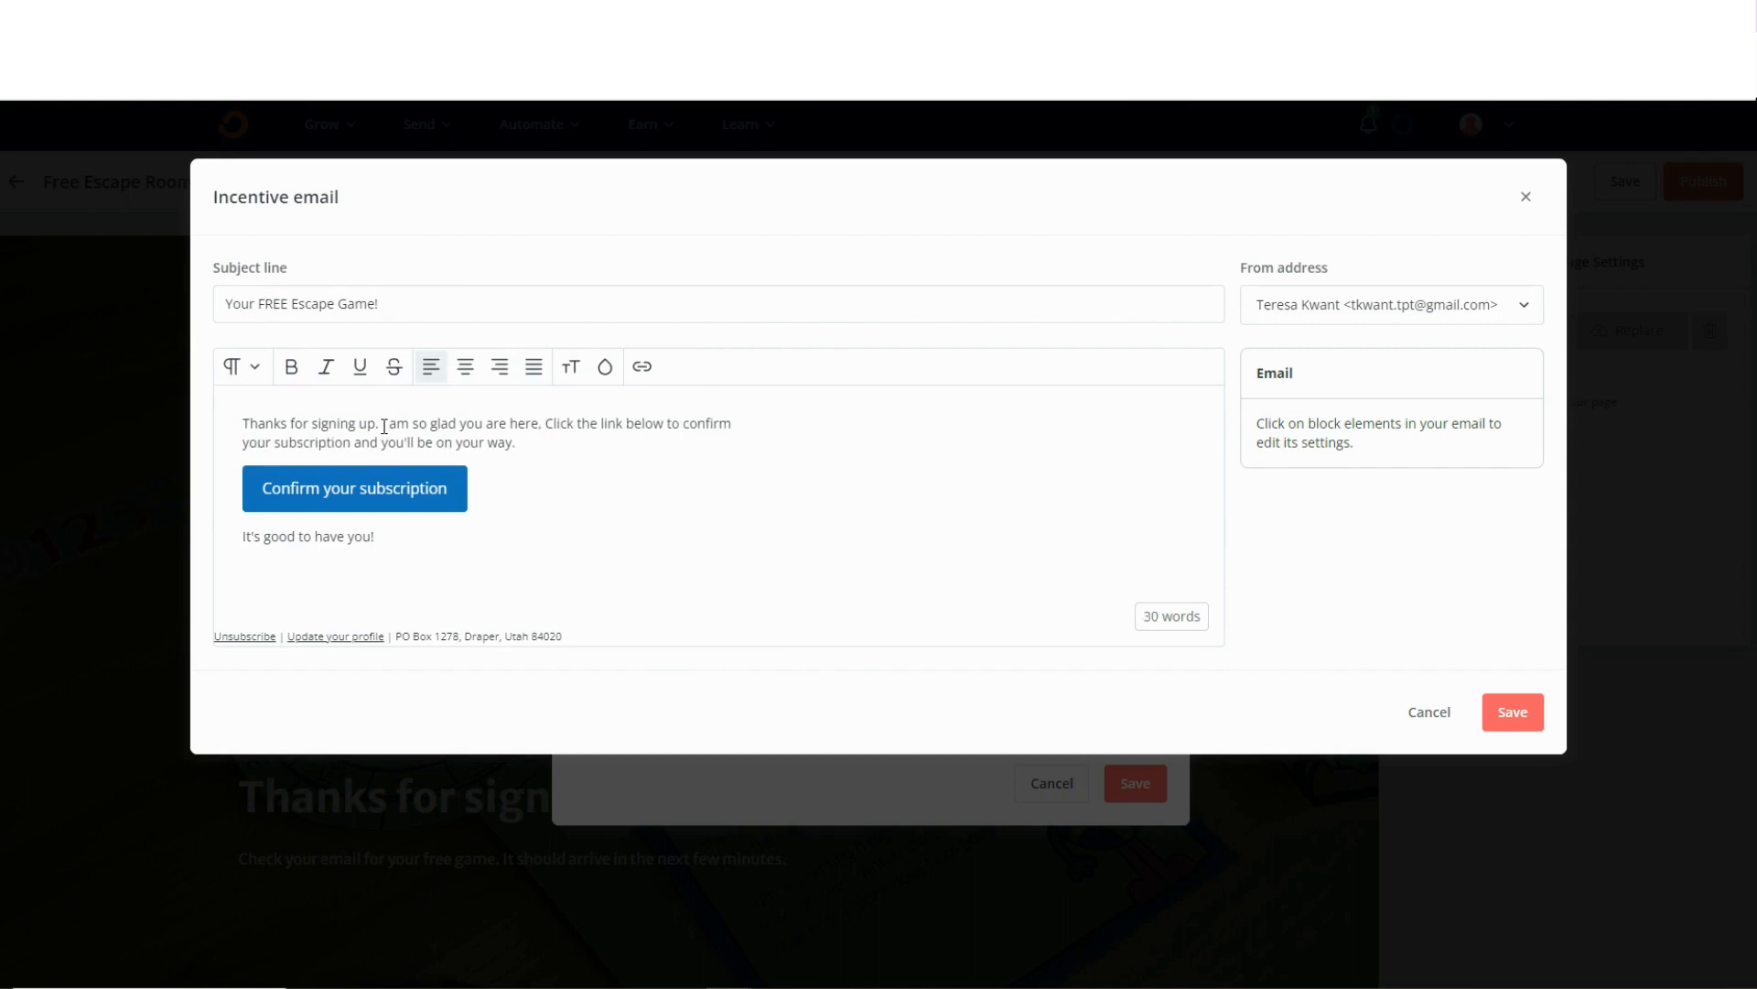
key("BackSpace")
key("BackSpace")
type("!")
mouse_move(514, 443)
left_mouse_down()
mouse_move(436, 448)
mouse_move(548, 445)
left_mouse_up()
Set the "Confirm your subscription" button's background to the red brand color, copying its hex code from the Canva brand colors.
left_click(366, 492)
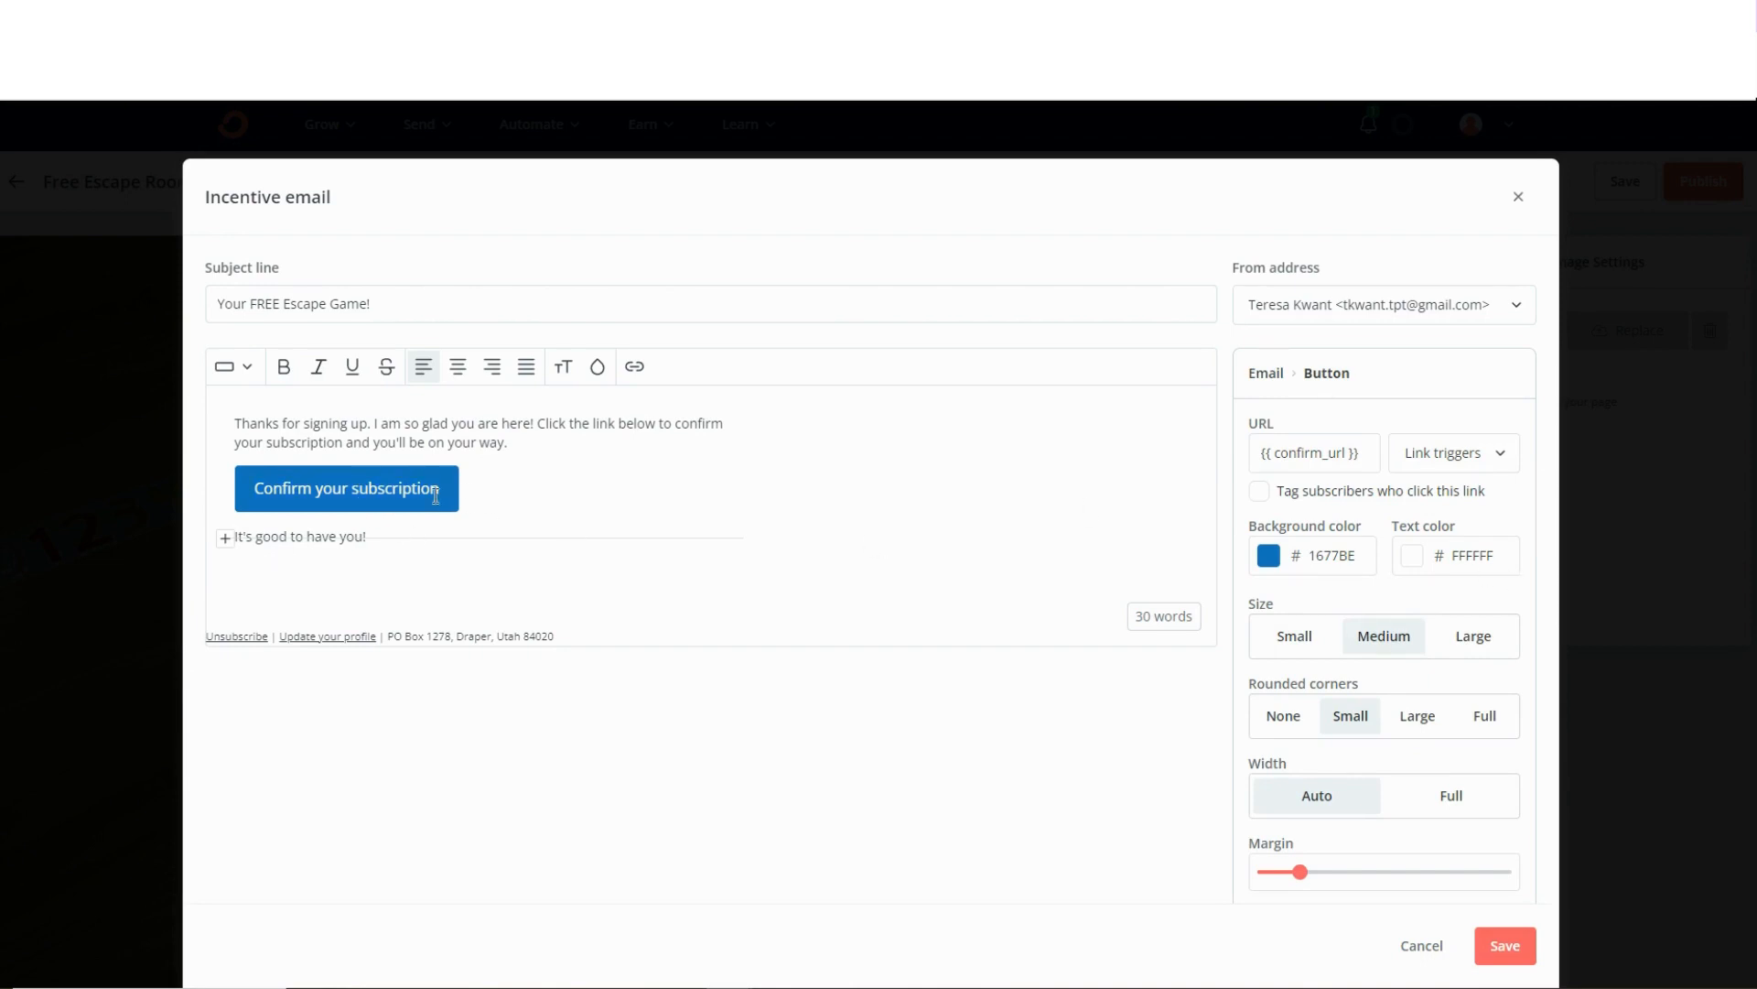
left_click(1350, 555)
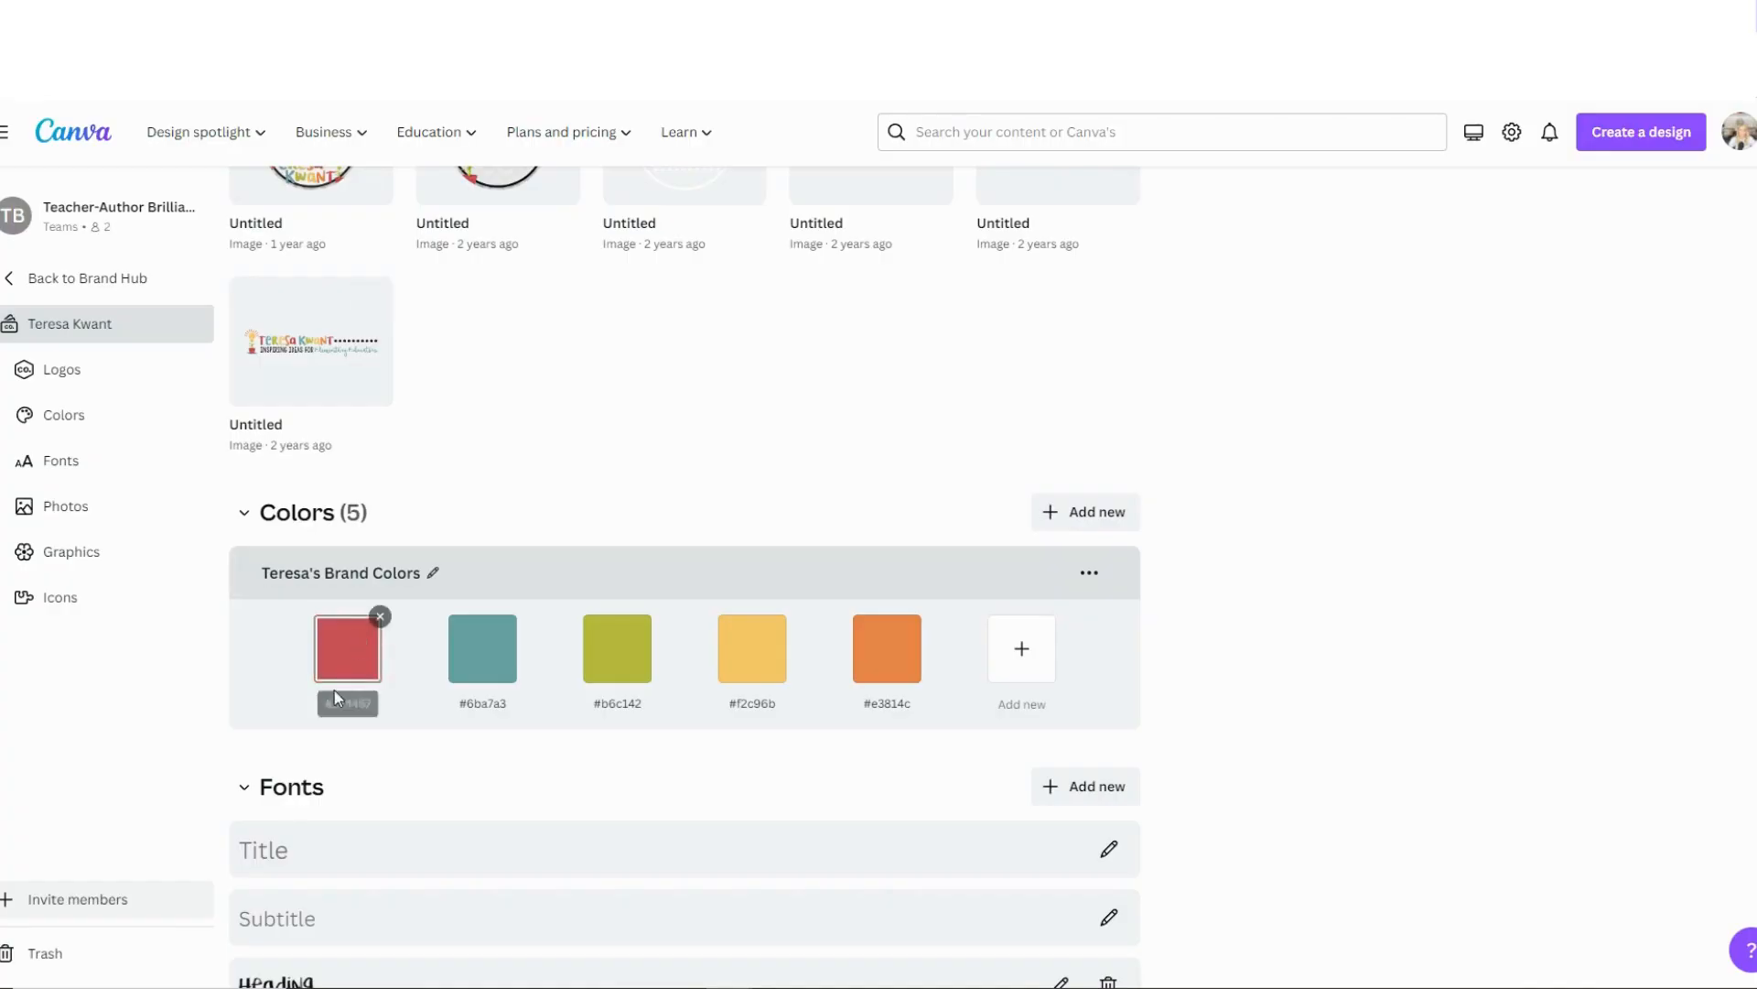
left_click(348, 703)
right_click(346, 705)
left_click(366, 413)
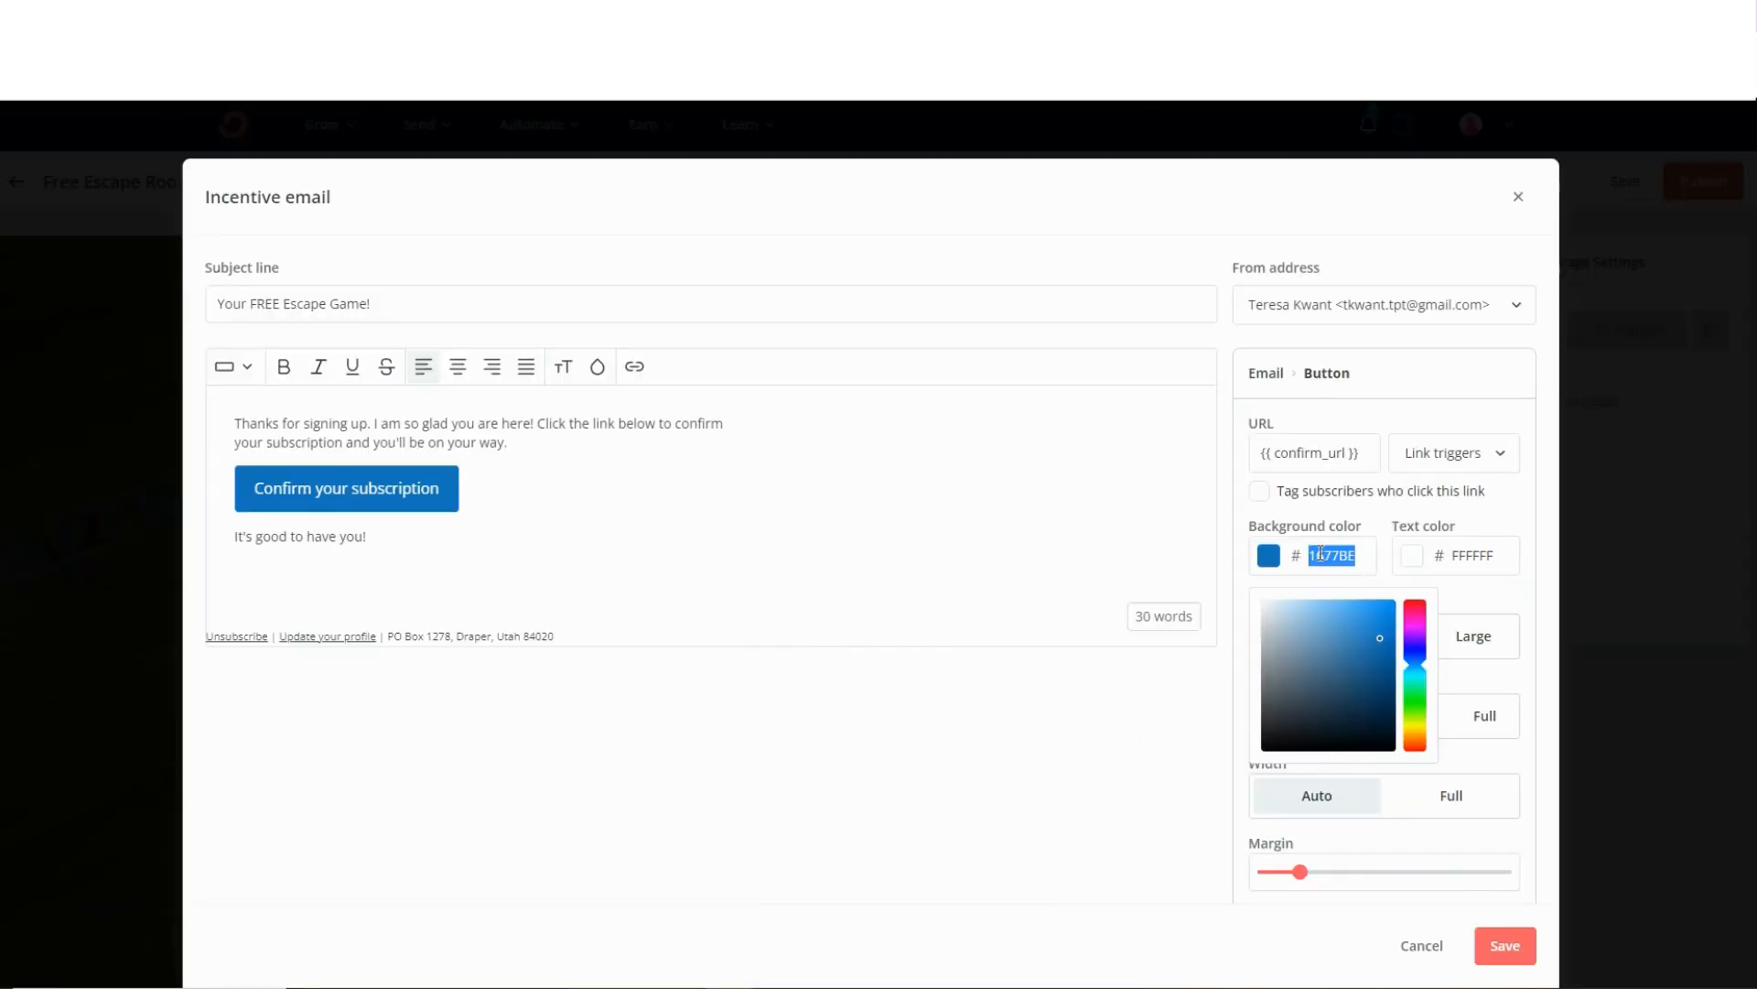
right_click(1319, 553)
left_click(1367, 647)
Add the sender's full name as a signature on a new line below "It's good to have you!".
left_click(405, 537)
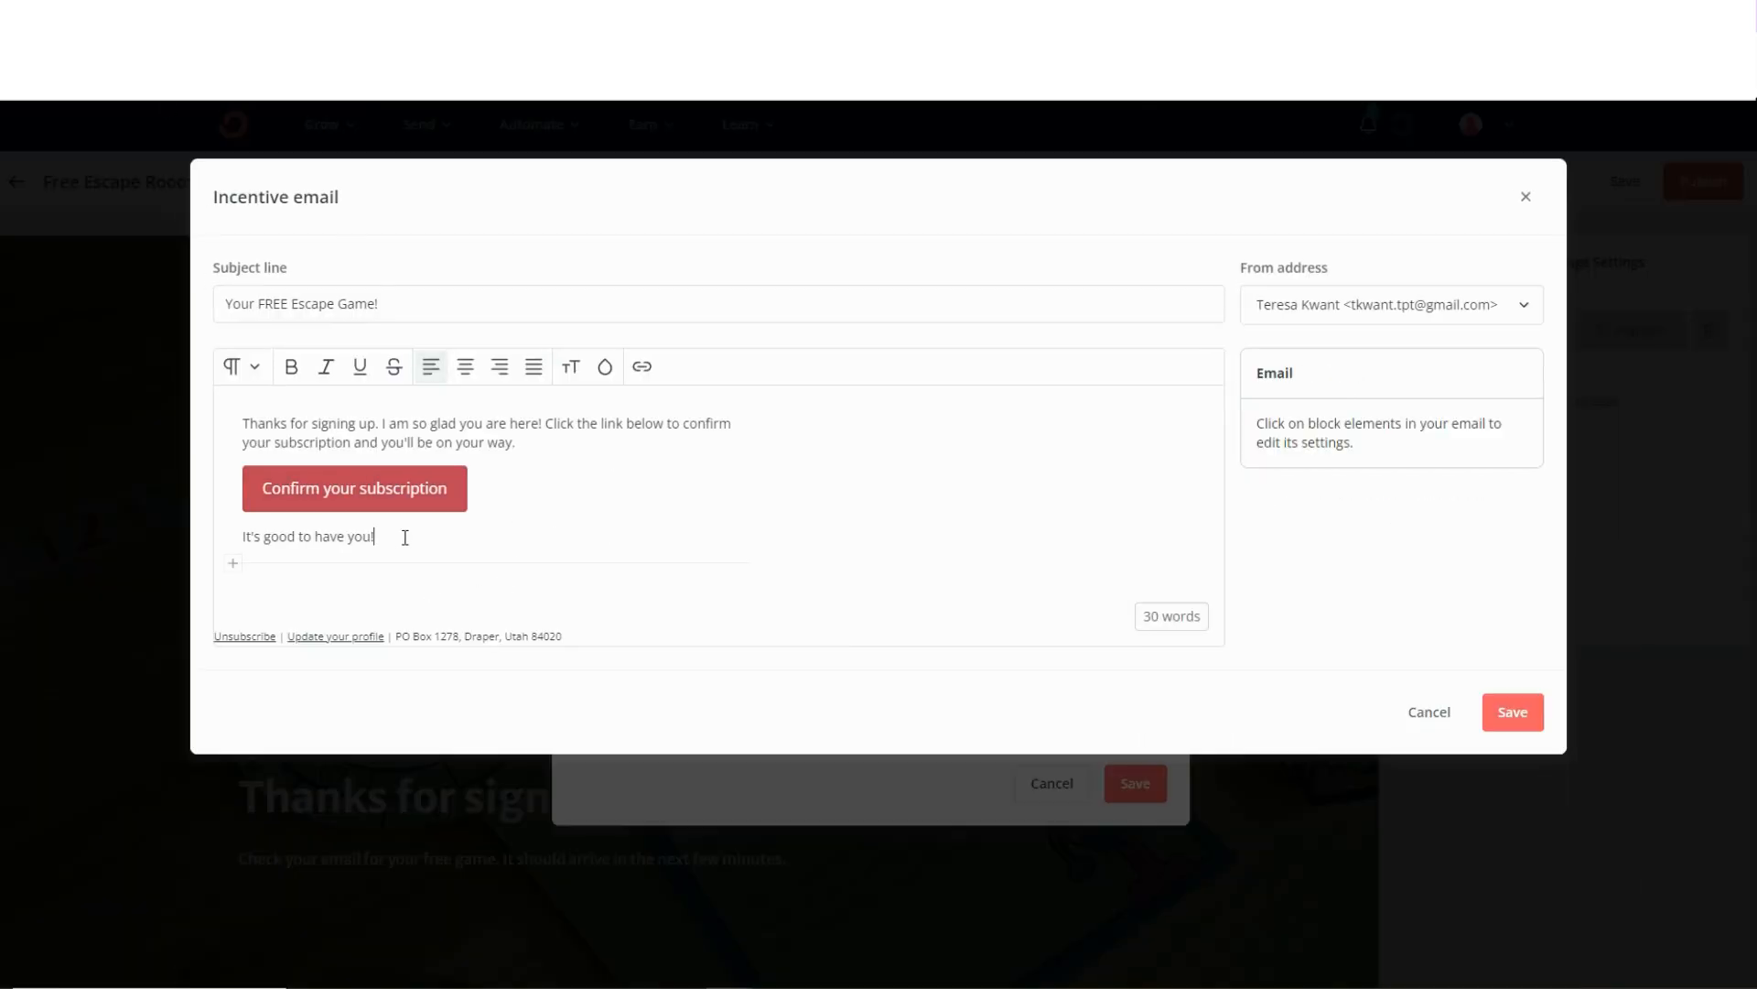
key("Return")
type("Teresa KWANT")
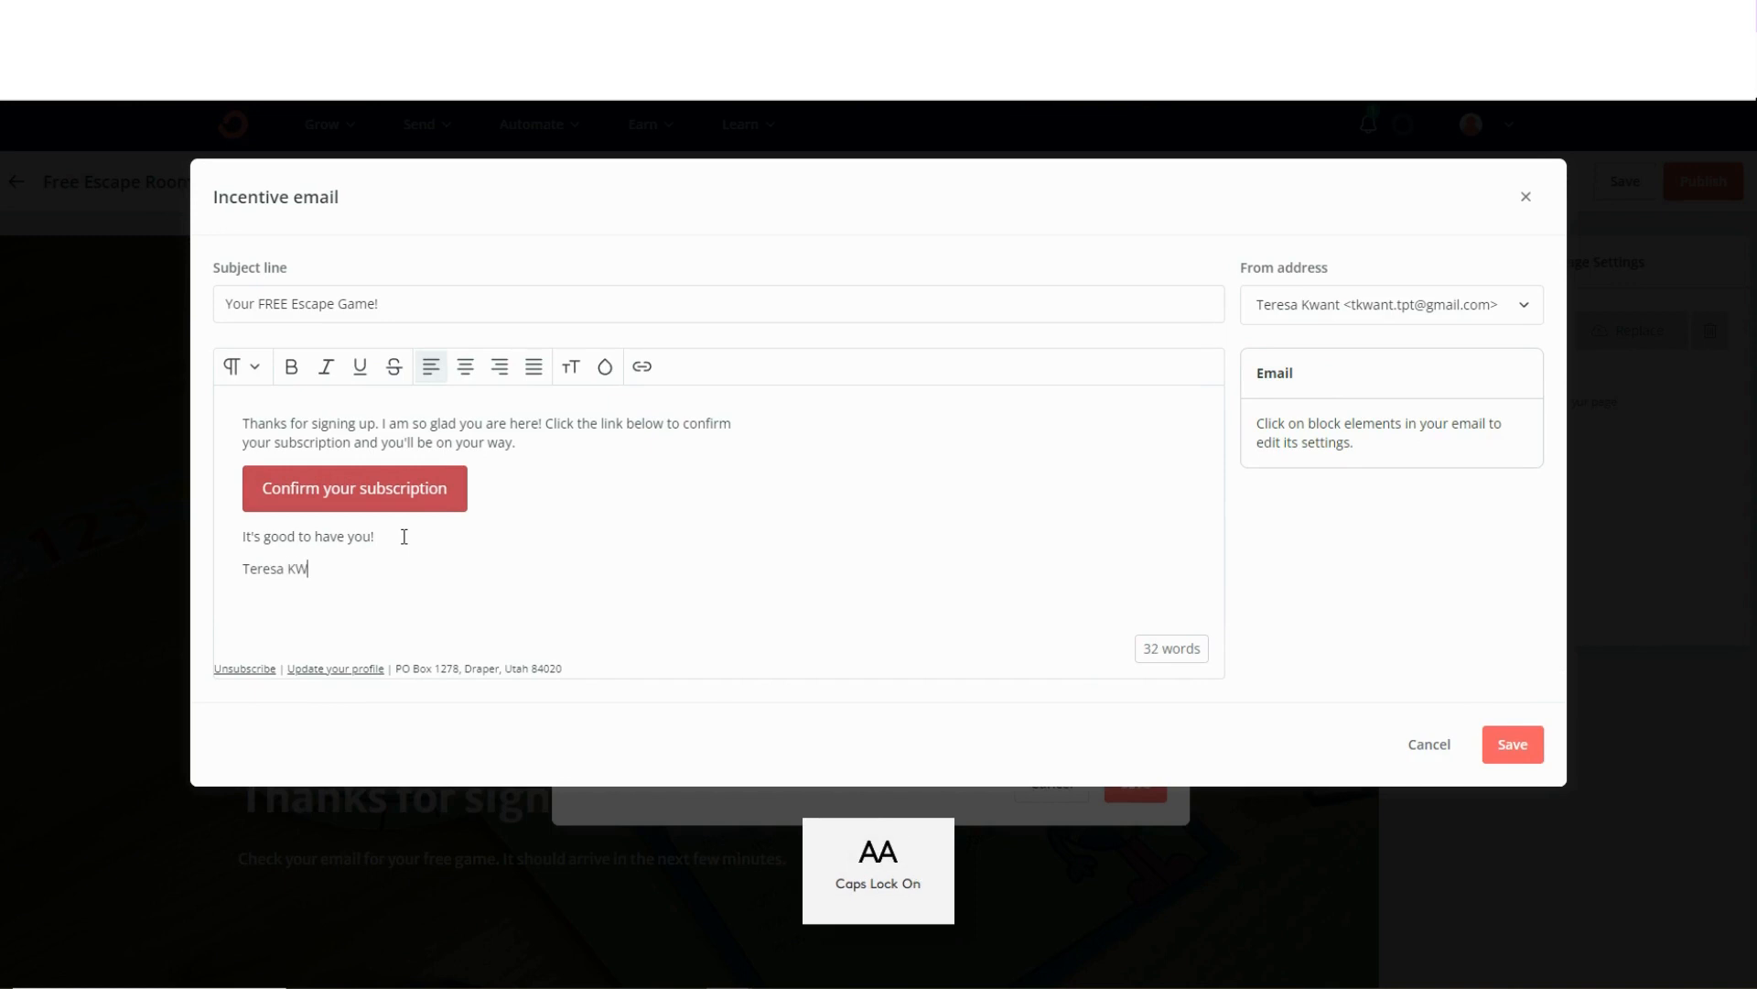
key("BackSpace")
key("BackSpace")
key("BackSpace")
key("BackSpace")
key("Caps_Lock")
type("want")
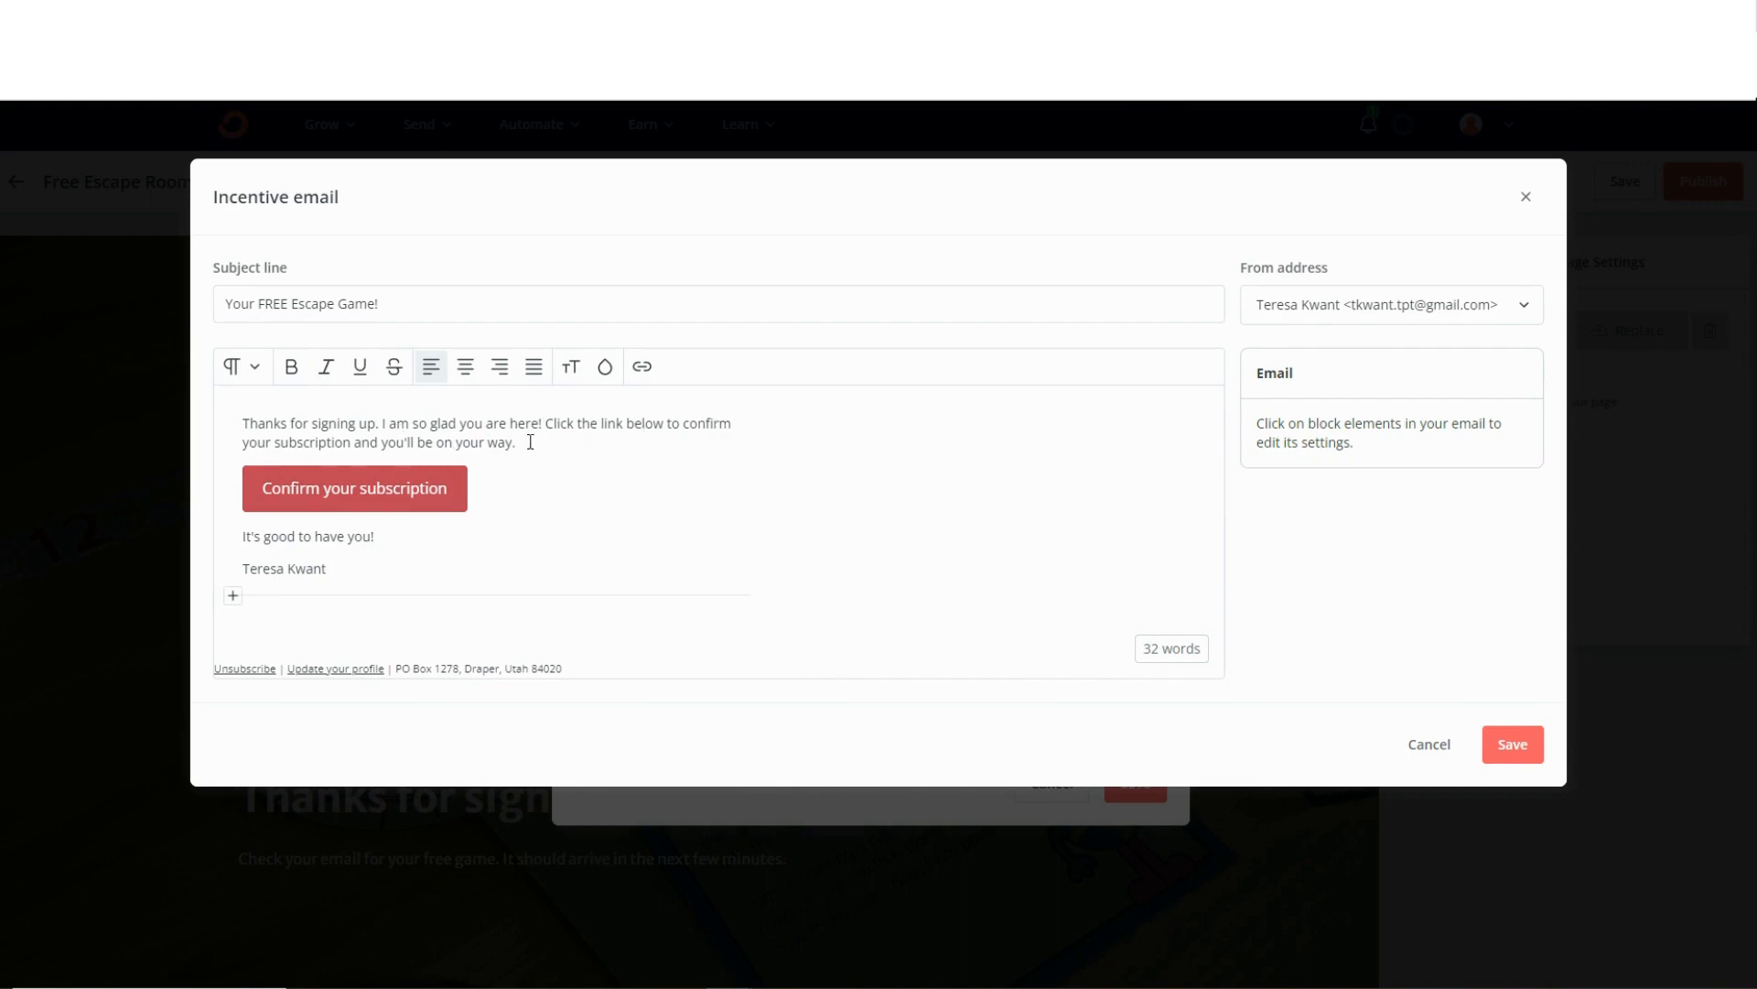
Change the end of the email's first paragraph to "your escape game will arrive shortly." and save the incentive email.
left_click_drag(530, 442, 404, 448)
key("BackSpace")
type("erscape game will arrive shortl")
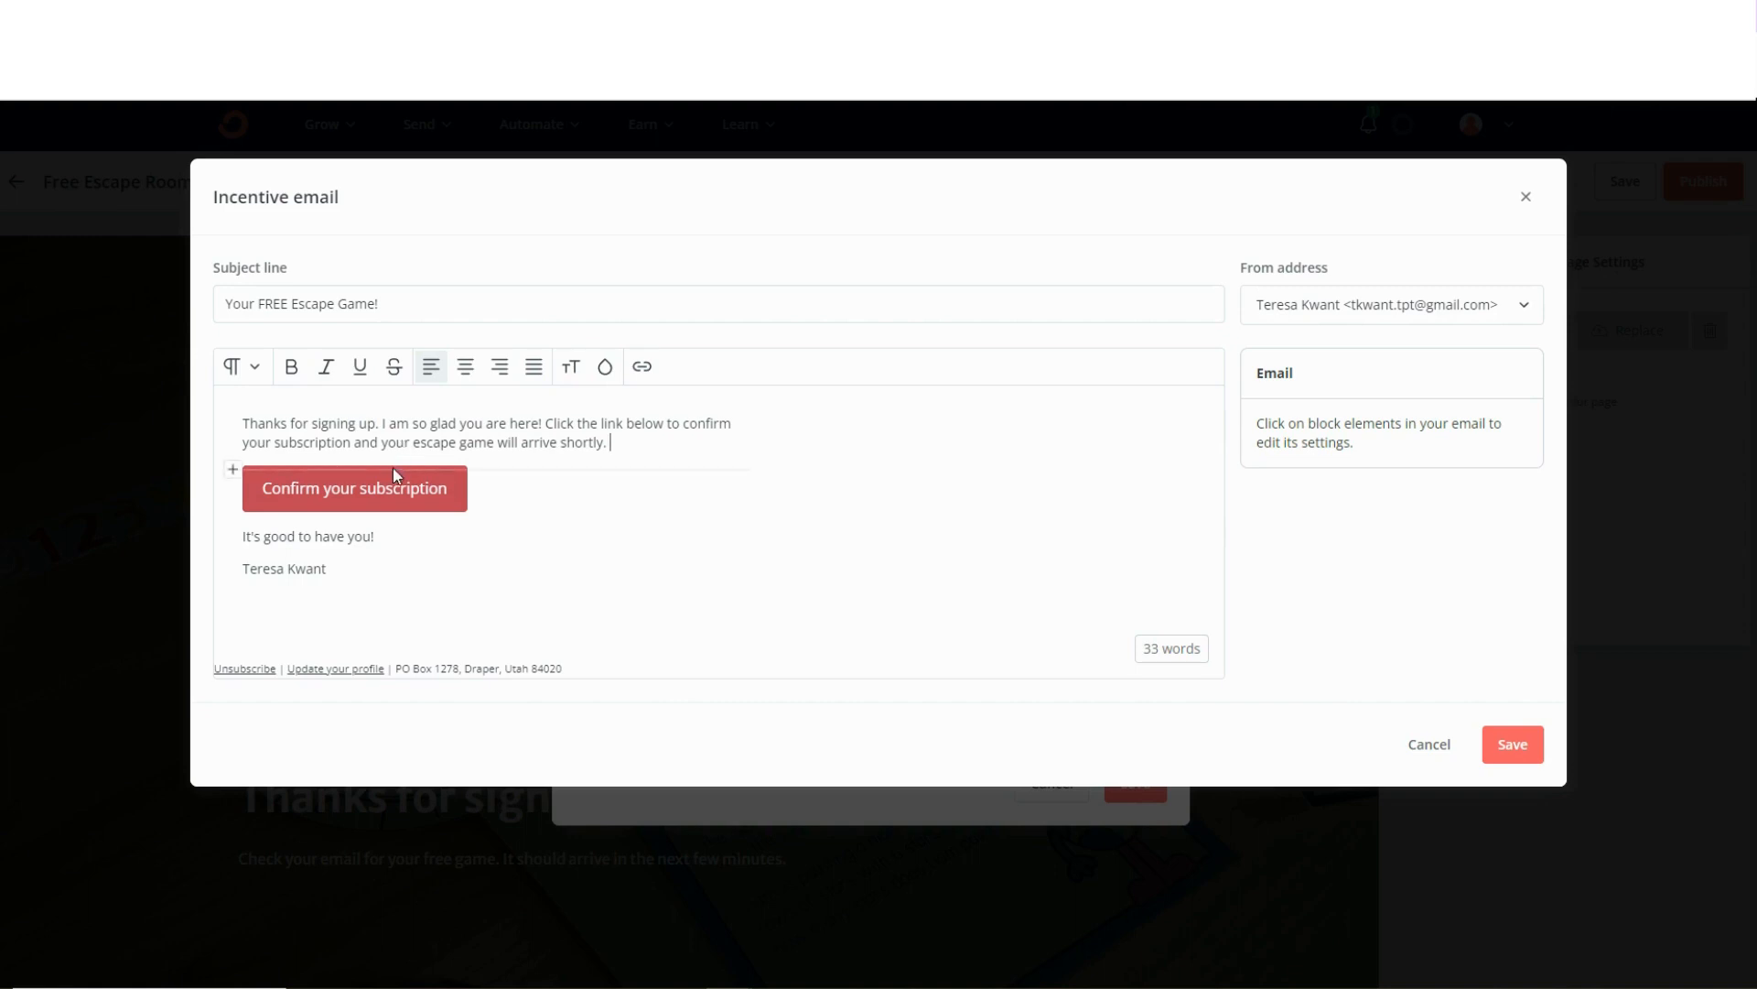
left_click(1493, 746)
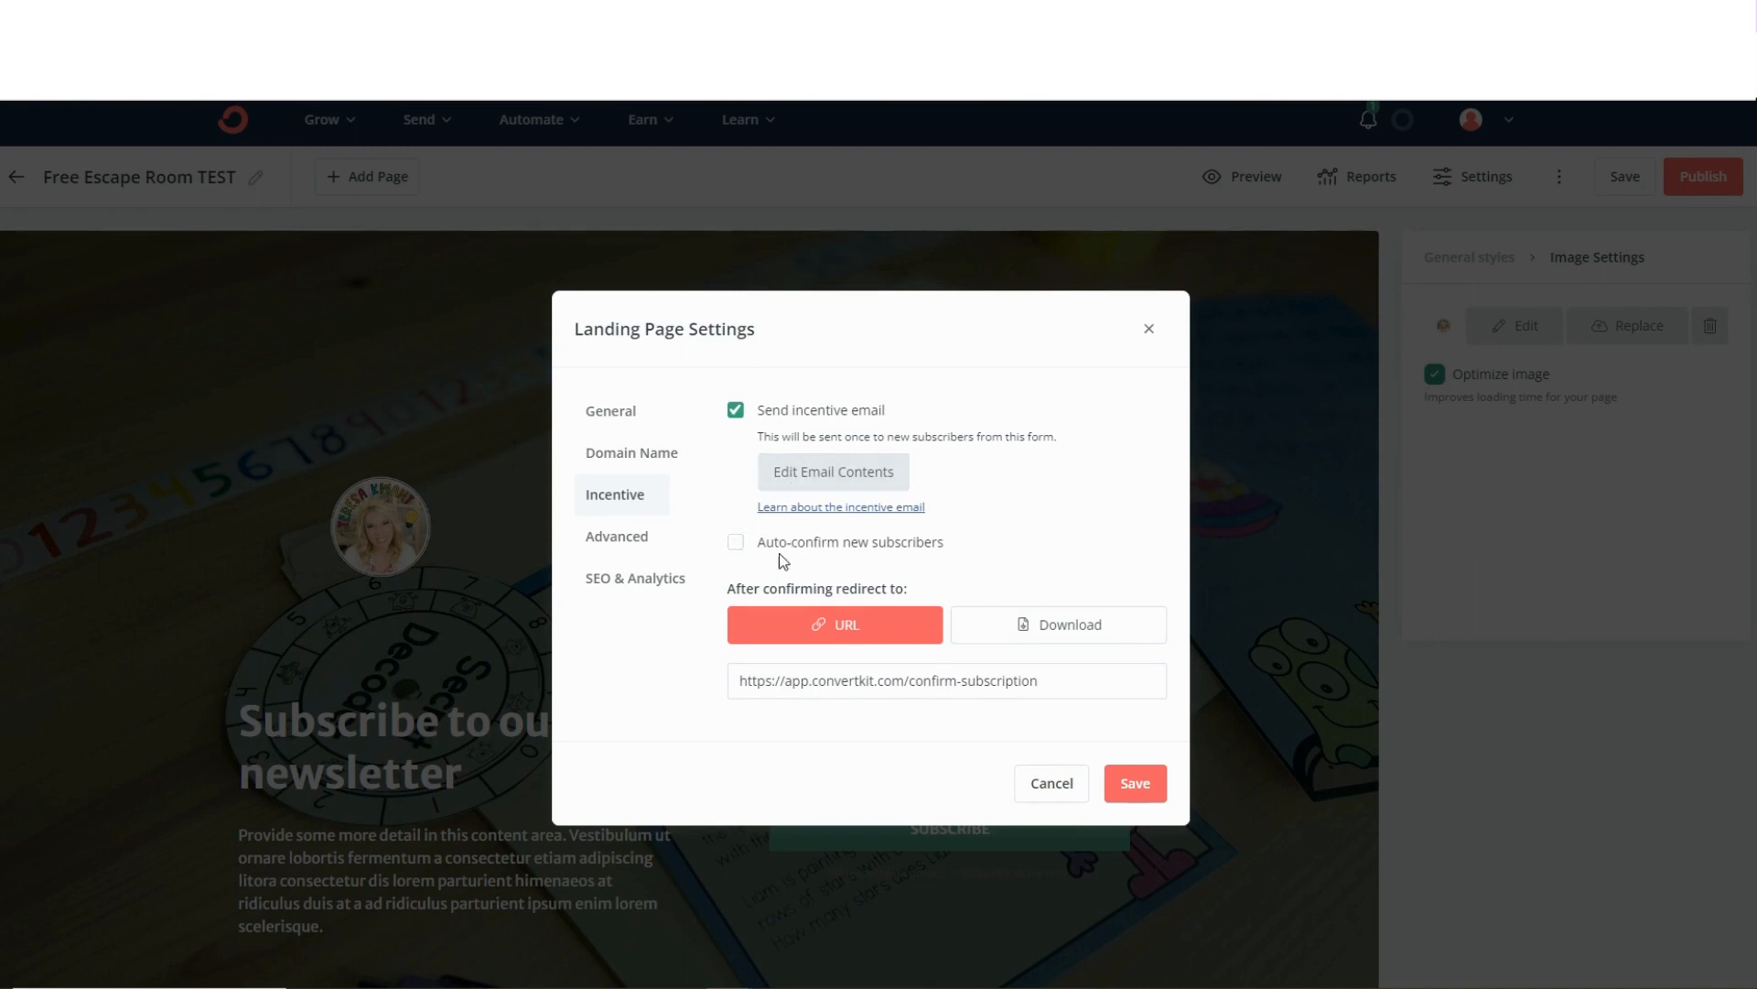
Set the post-confirmation redirect to a download of the PDF "FINAL Free Alien Math Grades 3-5", leave auto-confirm off, and save the settings.
left_click(736, 543)
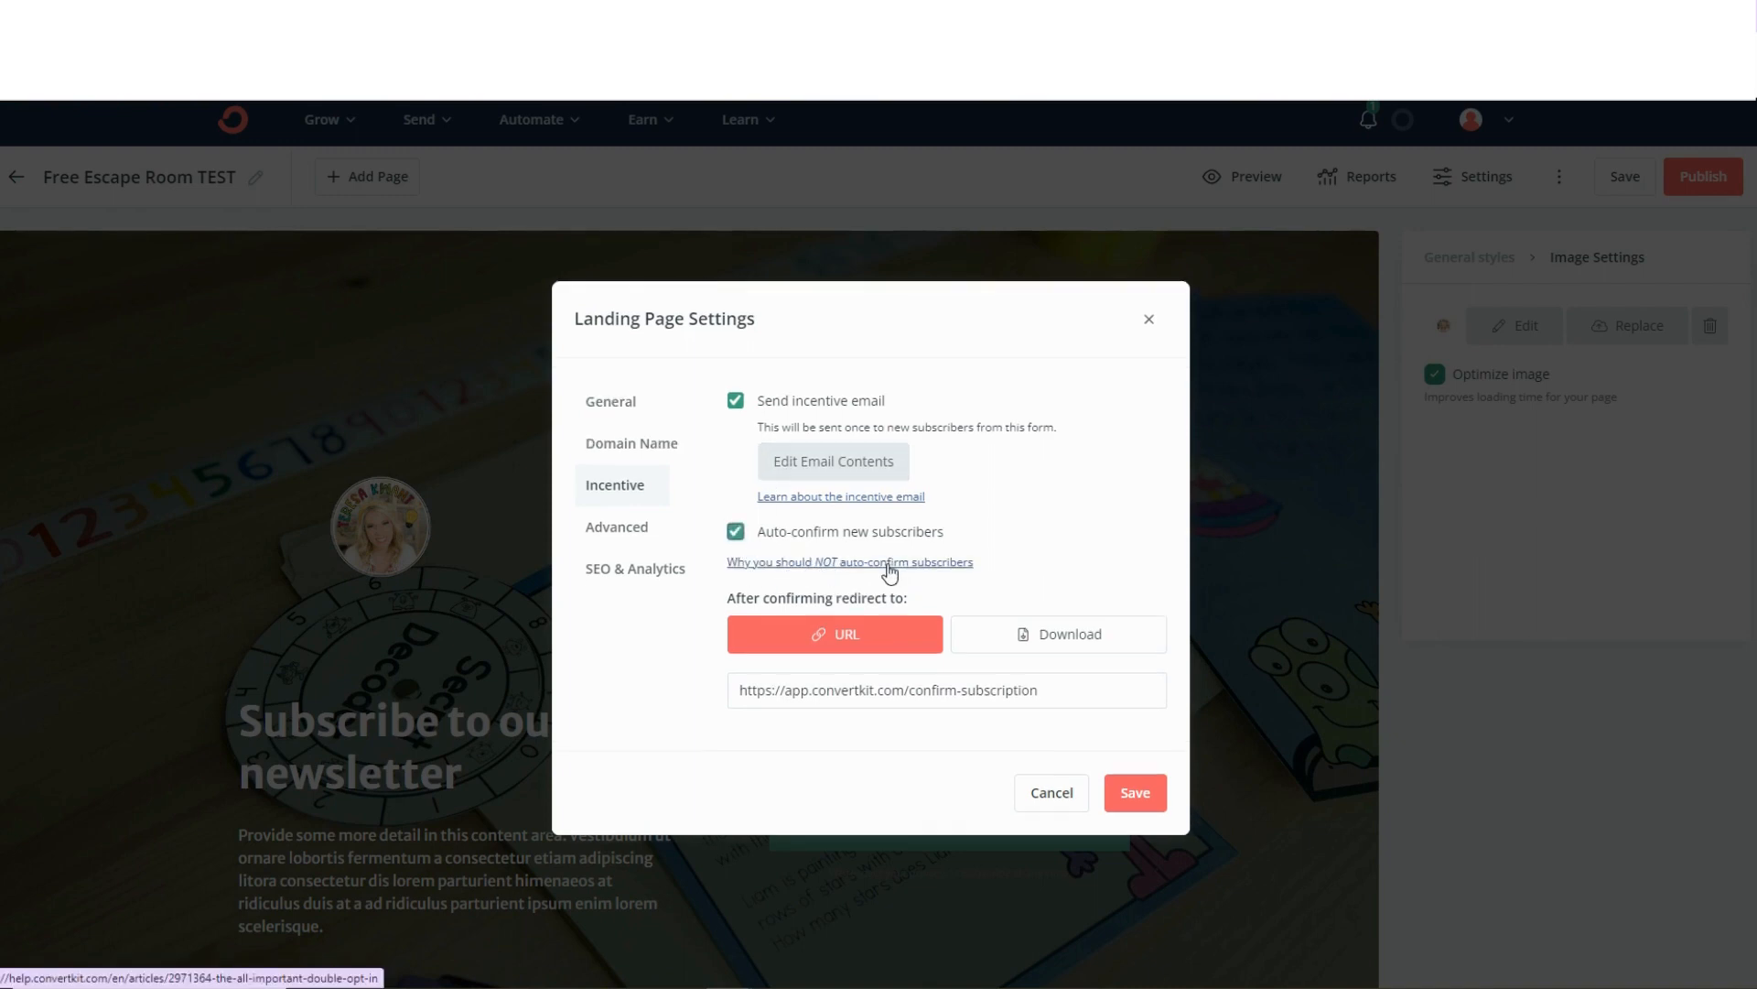
left_click(736, 533)
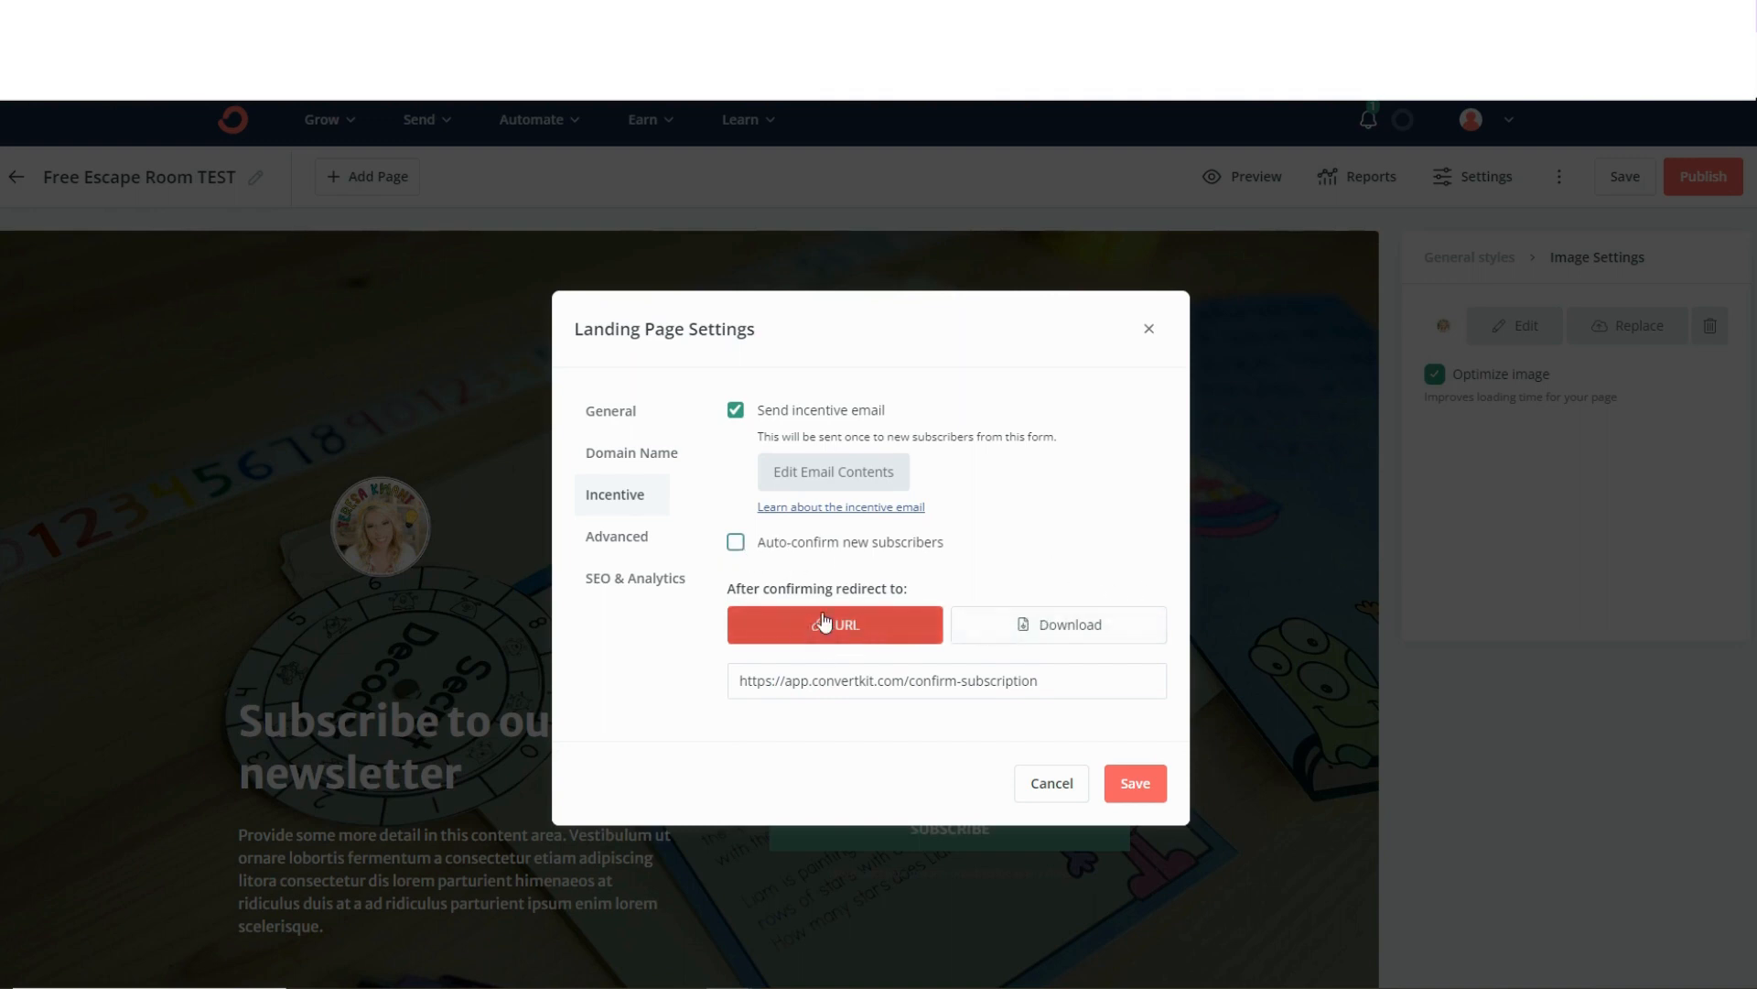
left_click(1039, 623)
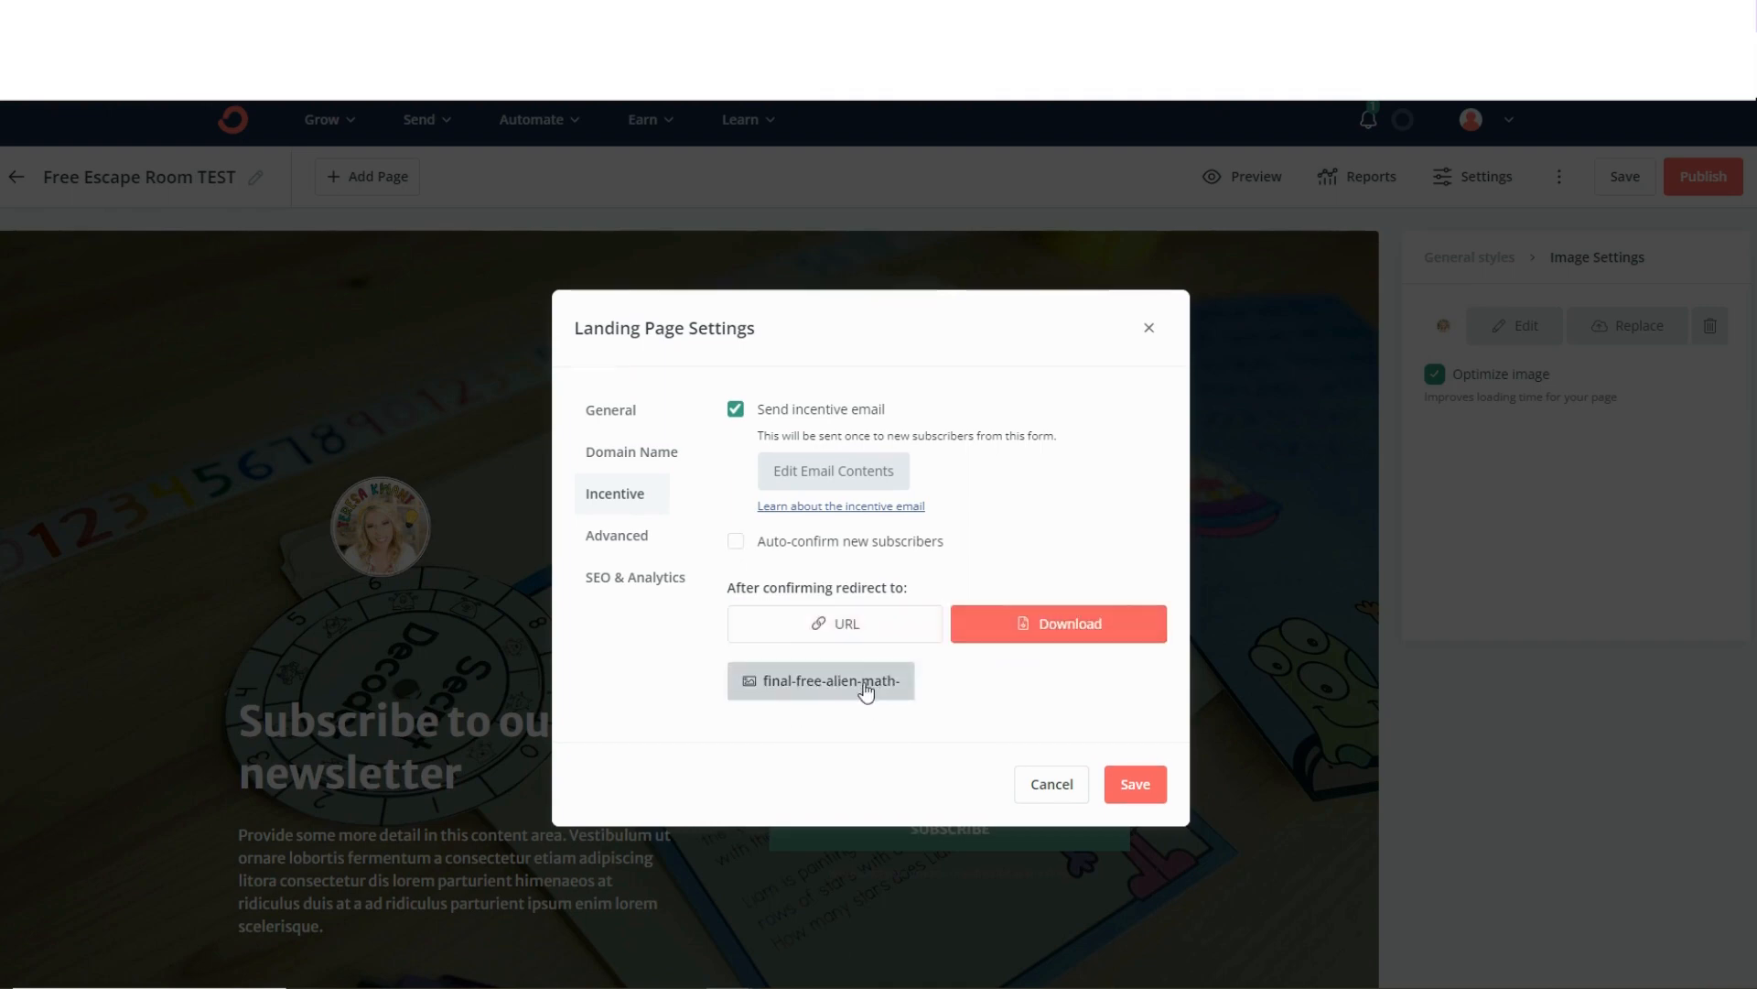
left_click(815, 680)
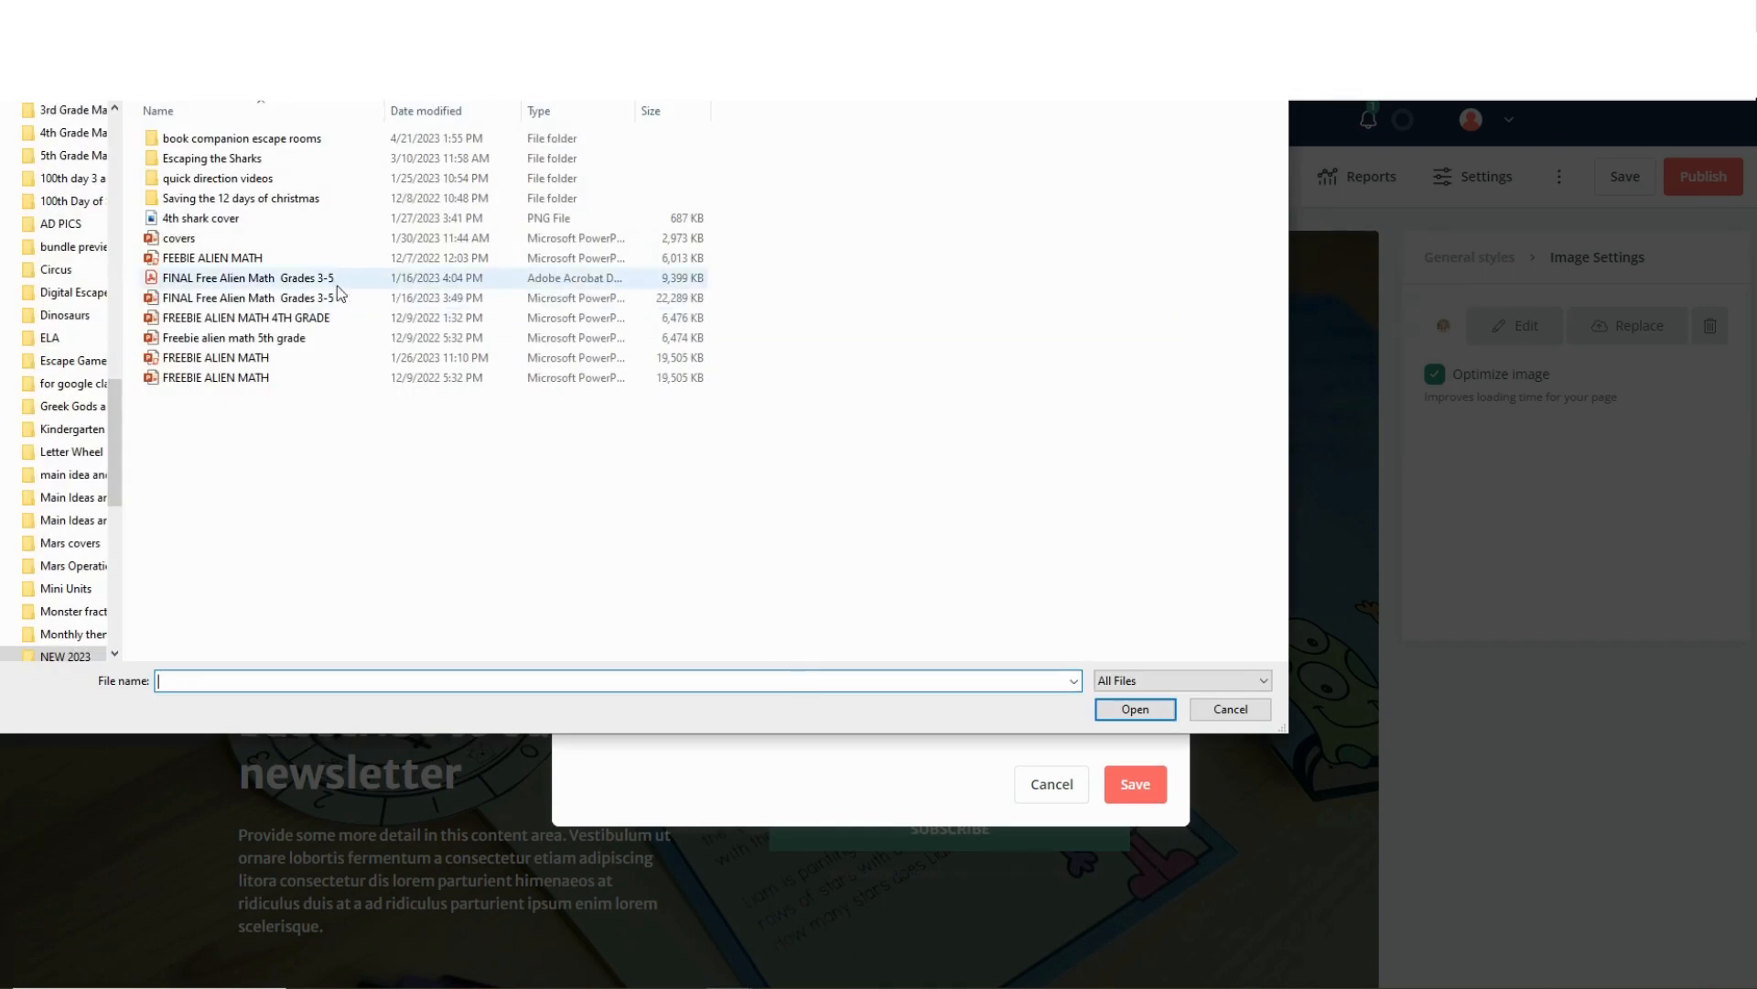
left_click(281, 277)
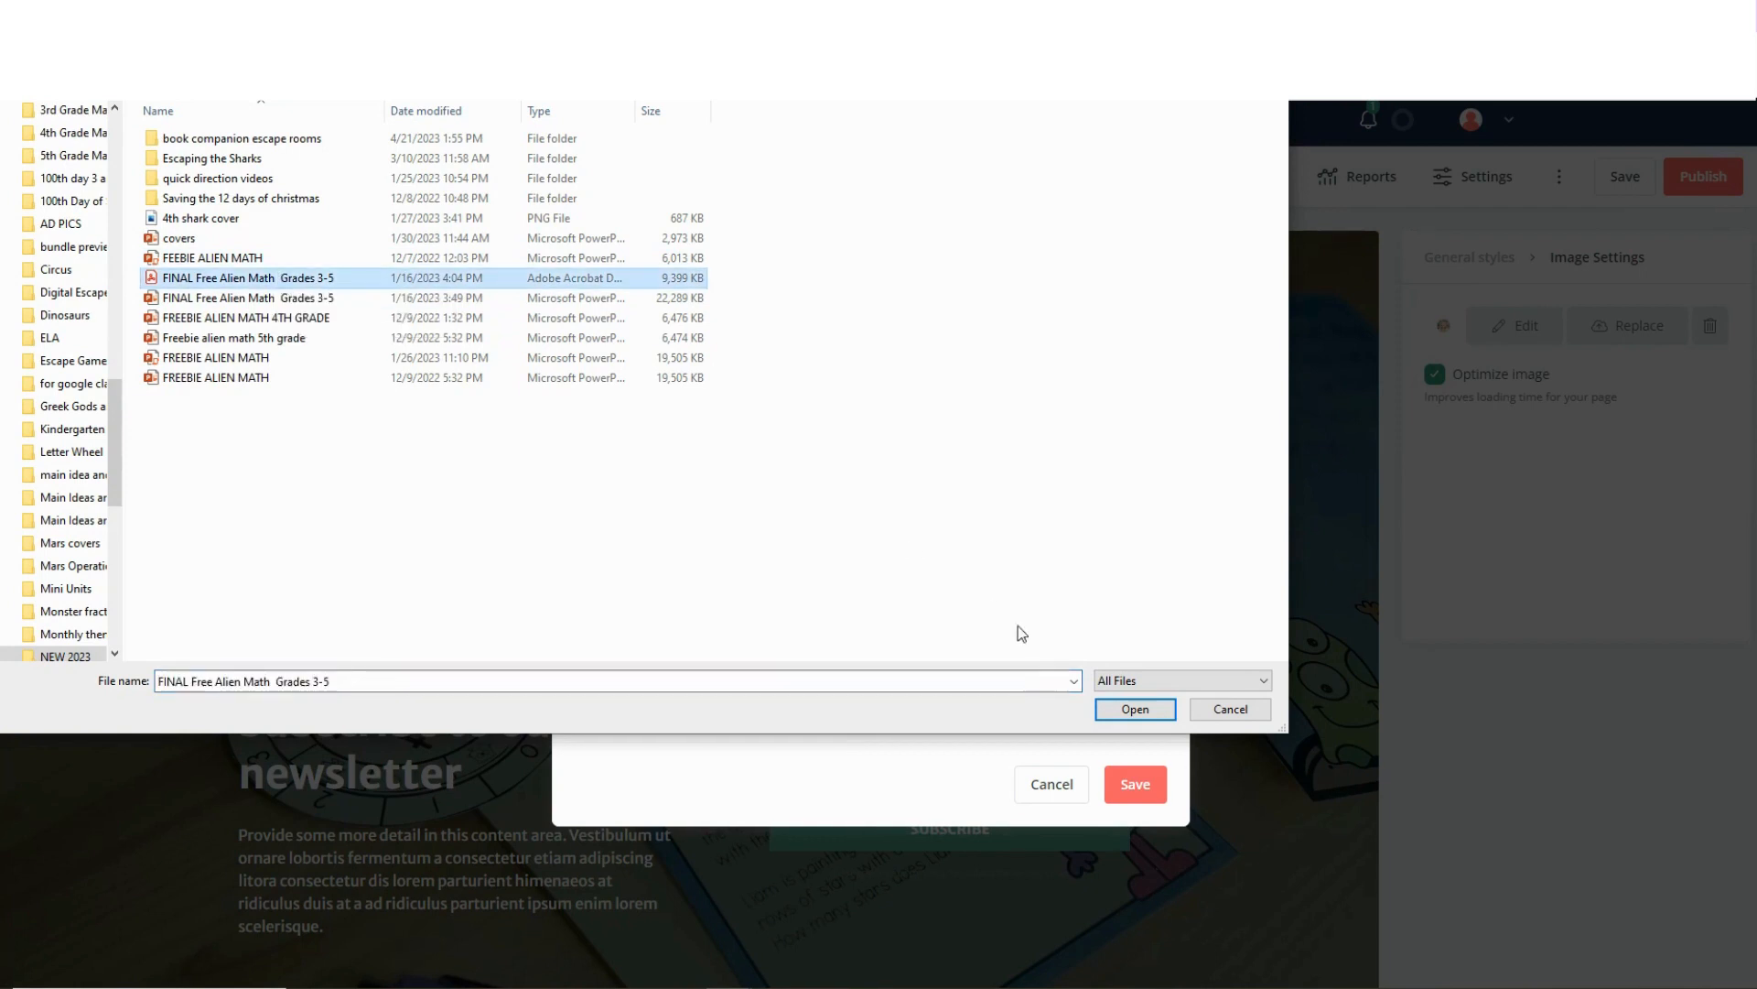
left_click(1124, 706)
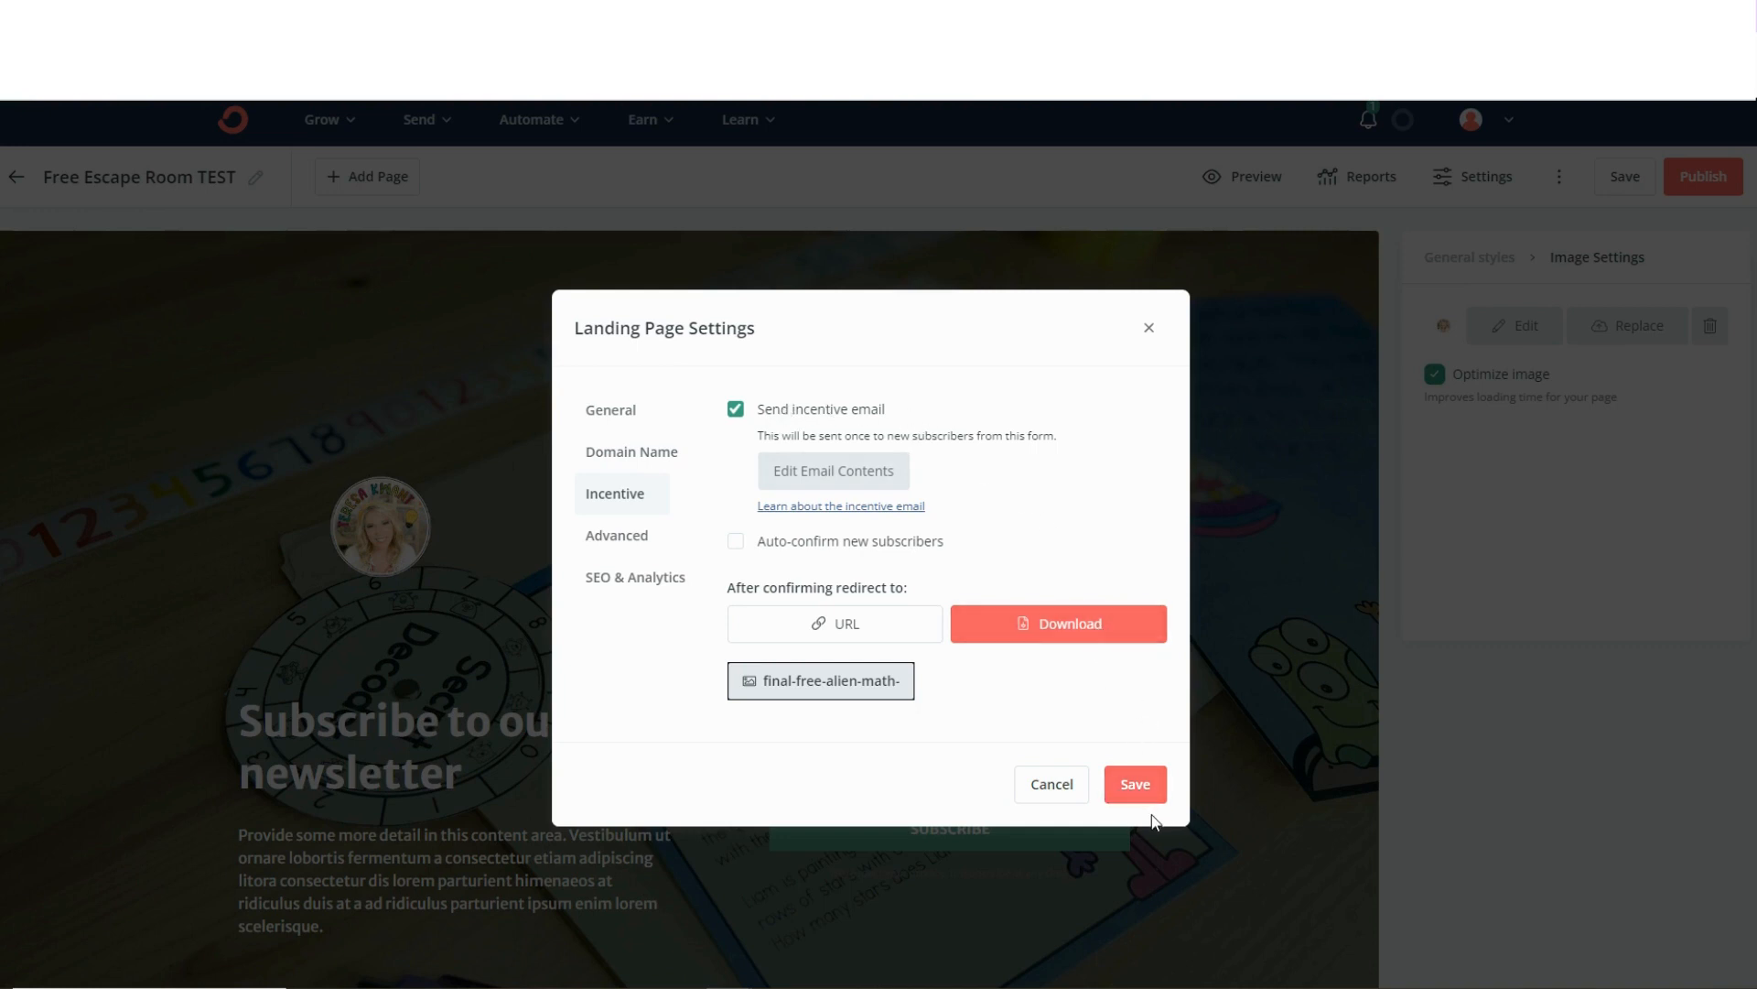
left_click(1133, 784)
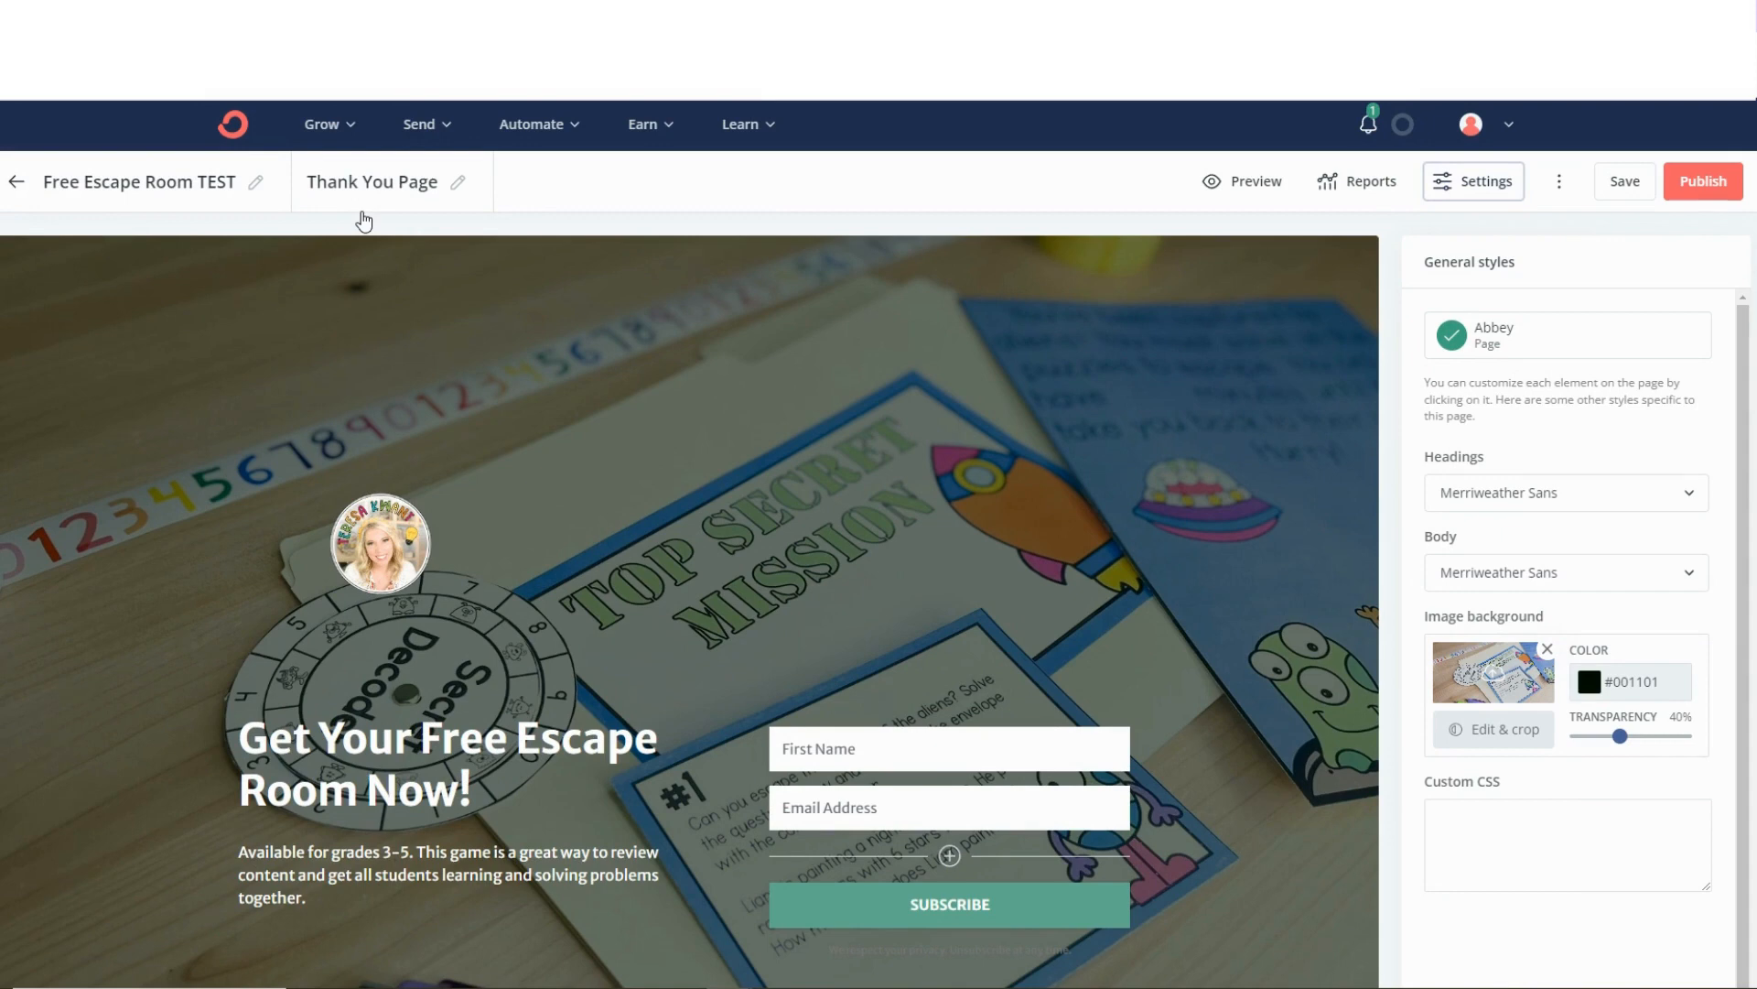
Preview the landing page, try submitting the sign-up form with a first name and email address, stay on the page and exit the preview.
left_click(1223, 182)
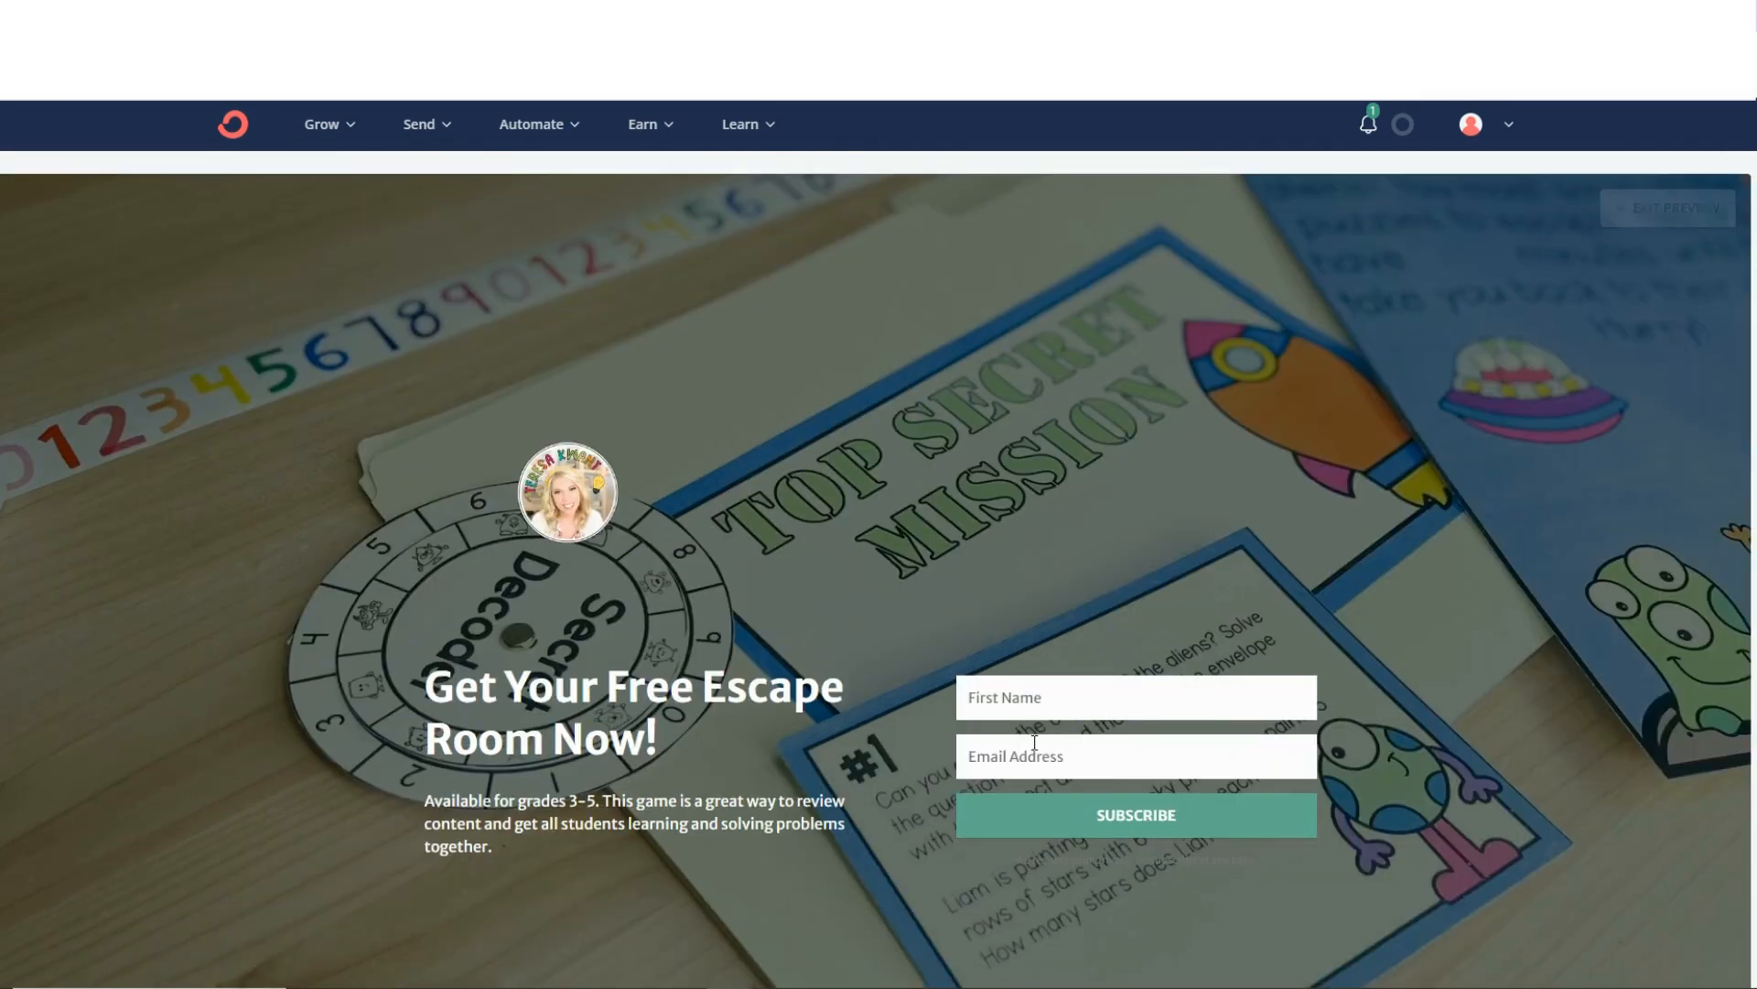
left_click(1028, 706)
left_click(1098, 746)
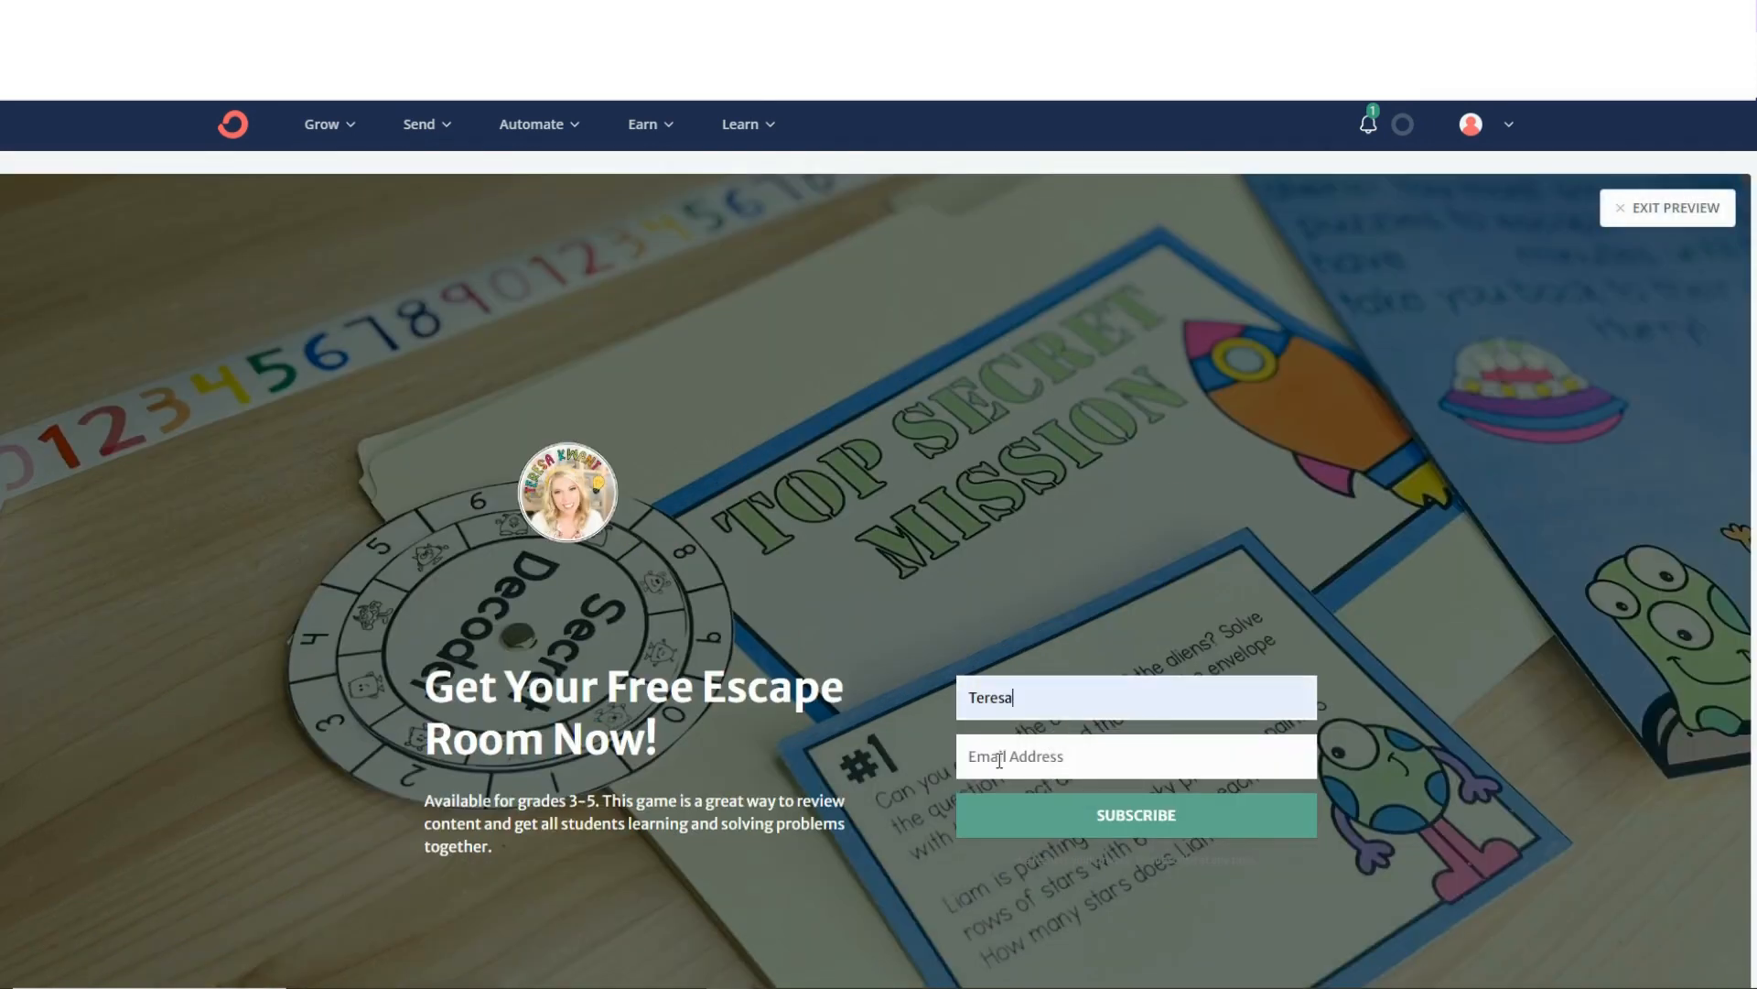
left_click(999, 760)
left_click(1104, 805)
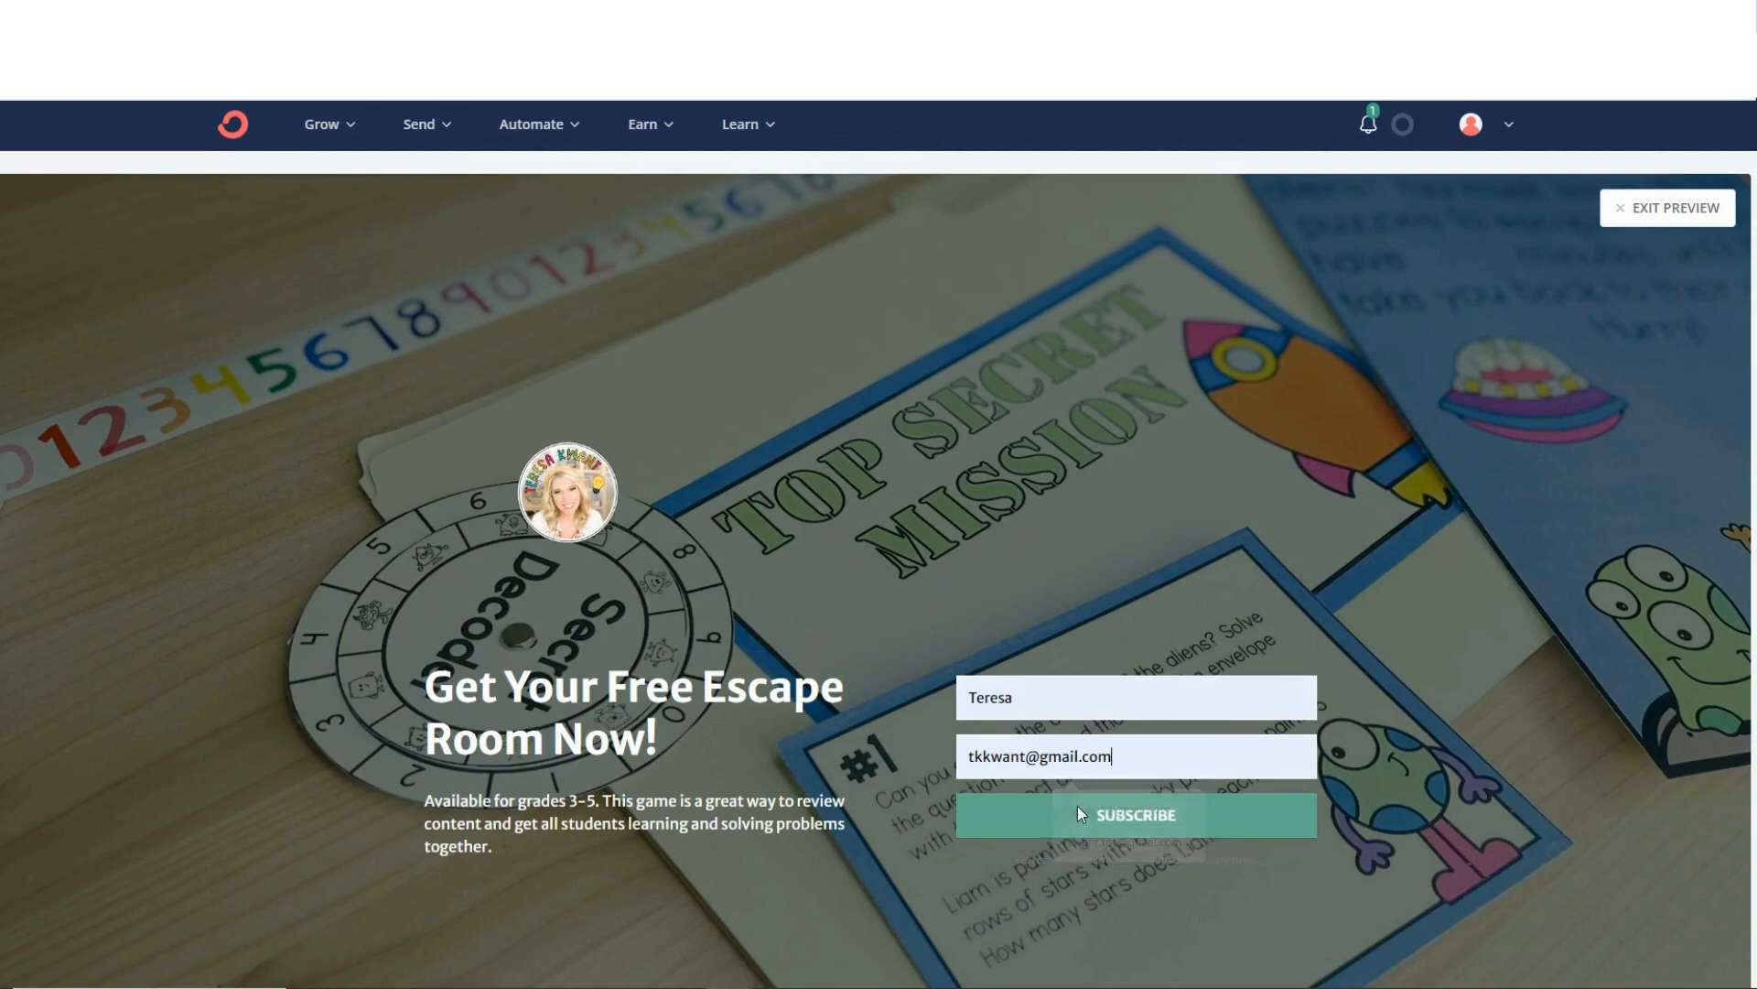
left_click(1139, 816)
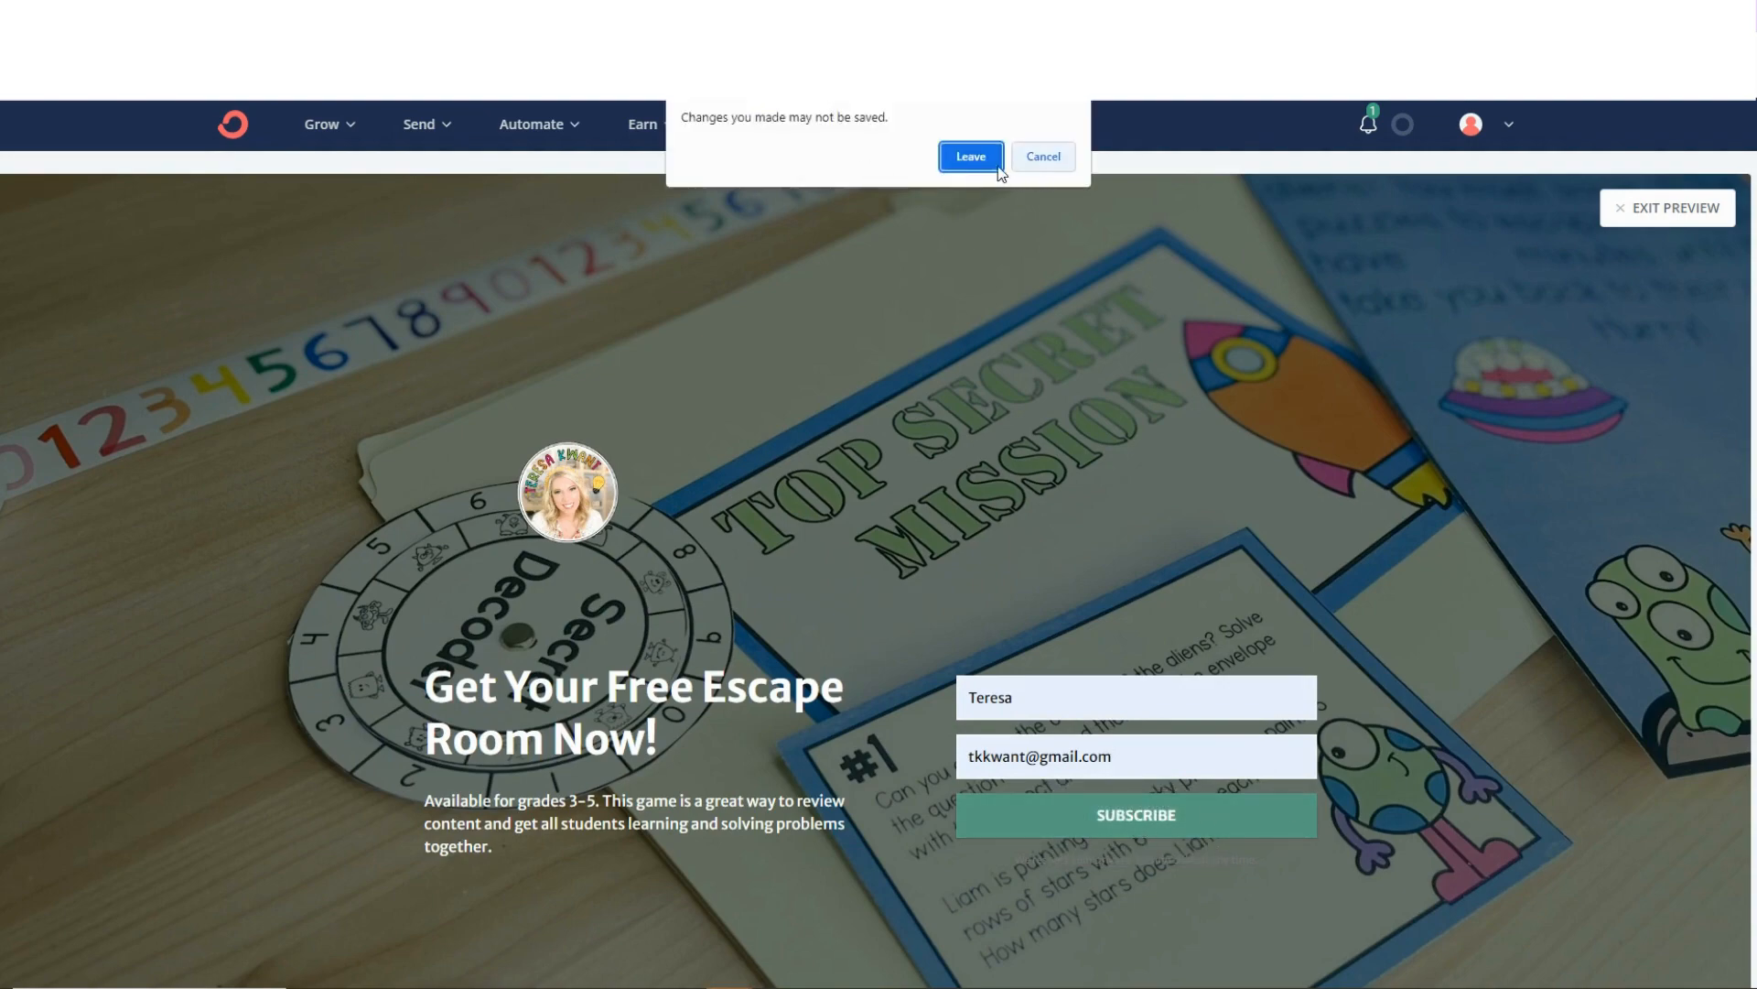
left_click(1048, 161)
left_click(1637, 213)
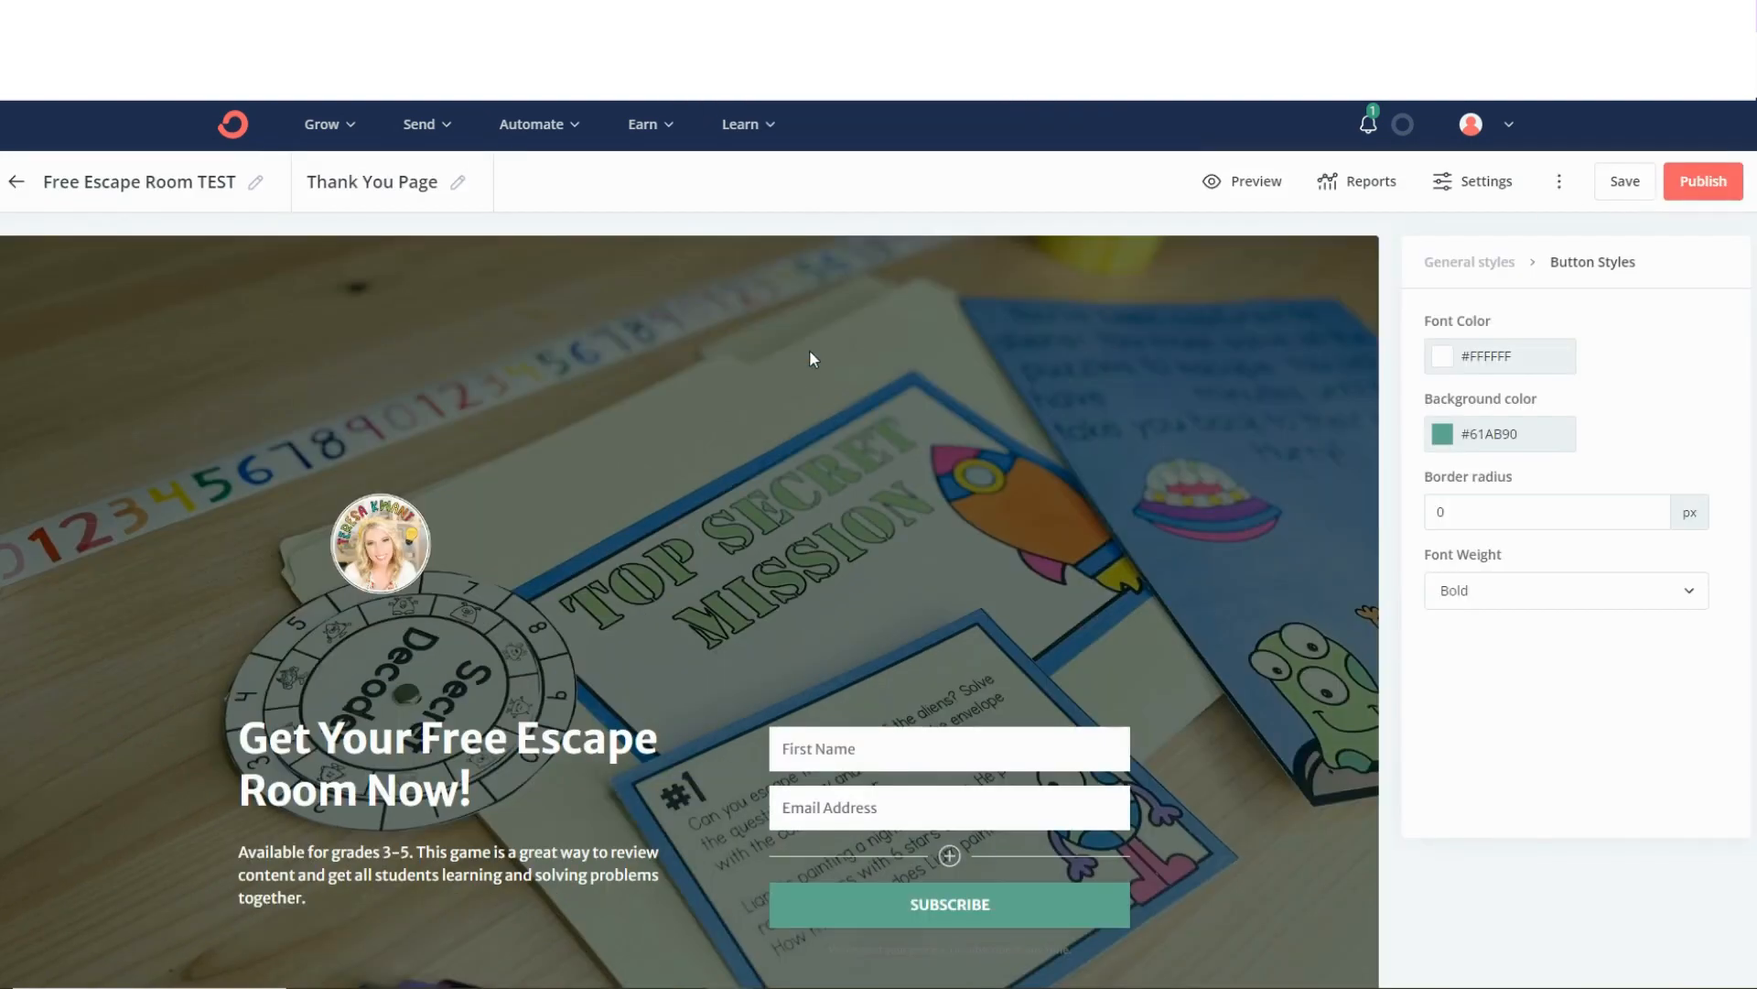
Save the landing page and test its sign-up form again in the preview with a first name and email address.
left_click(1622, 180)
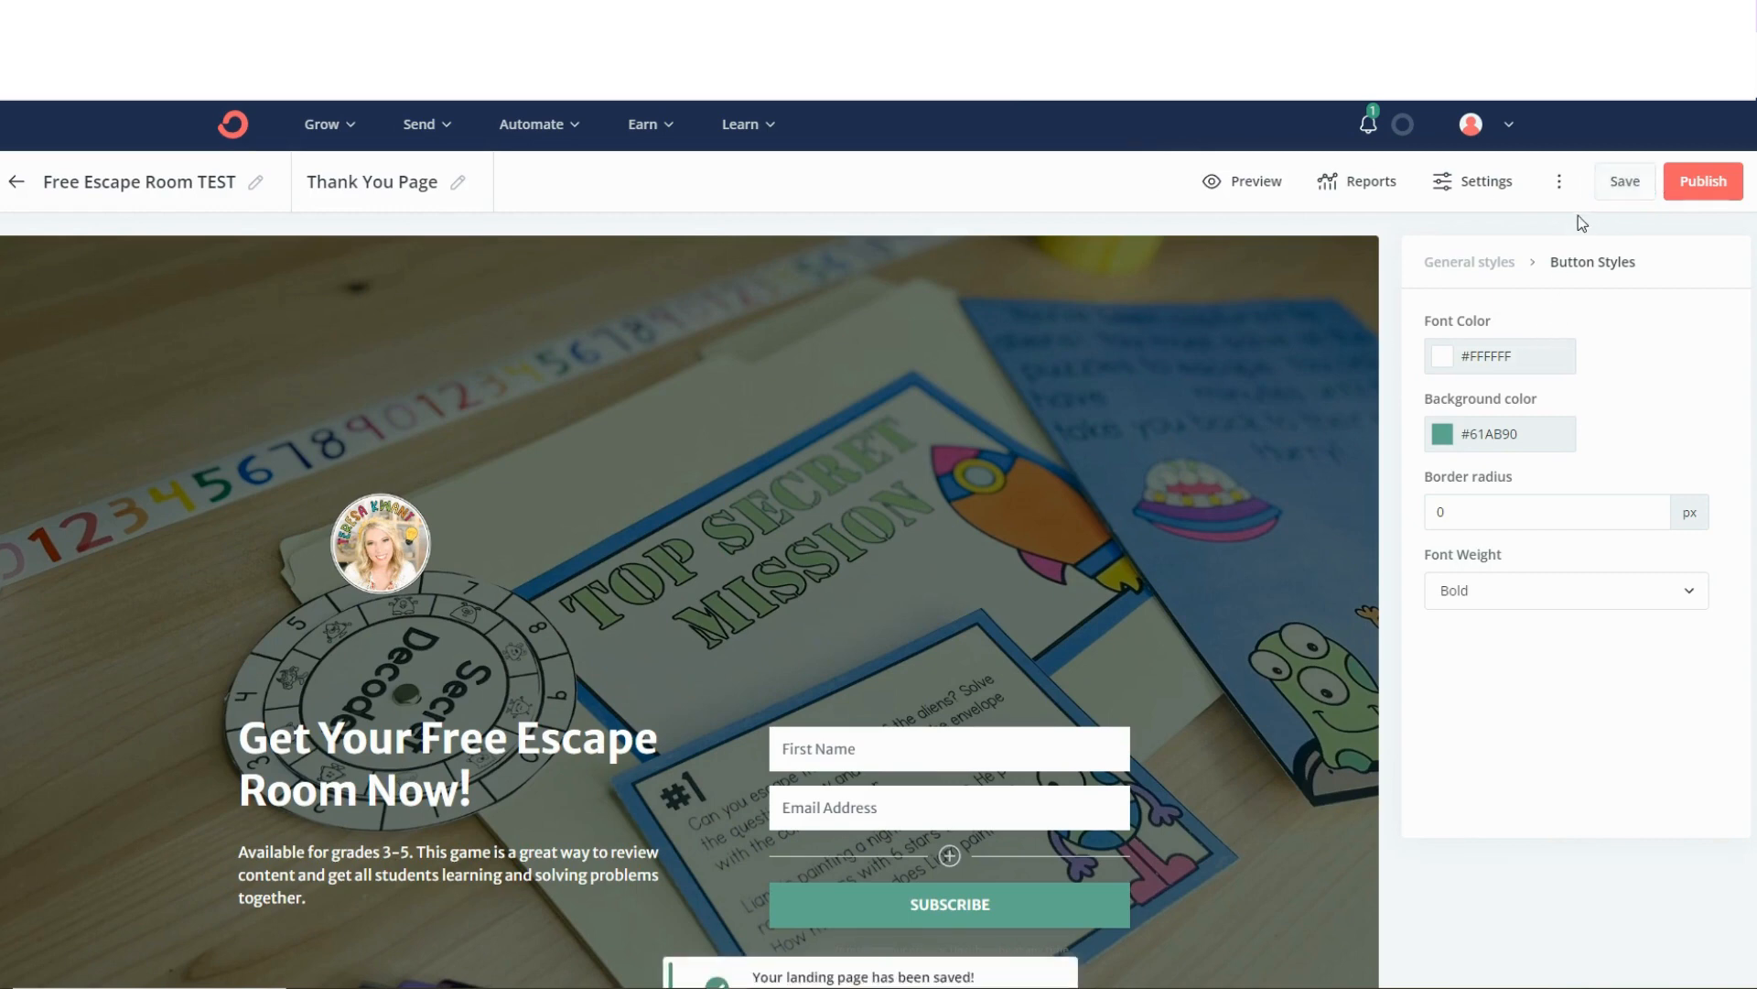
left_click(883, 749)
left_click(1250, 188)
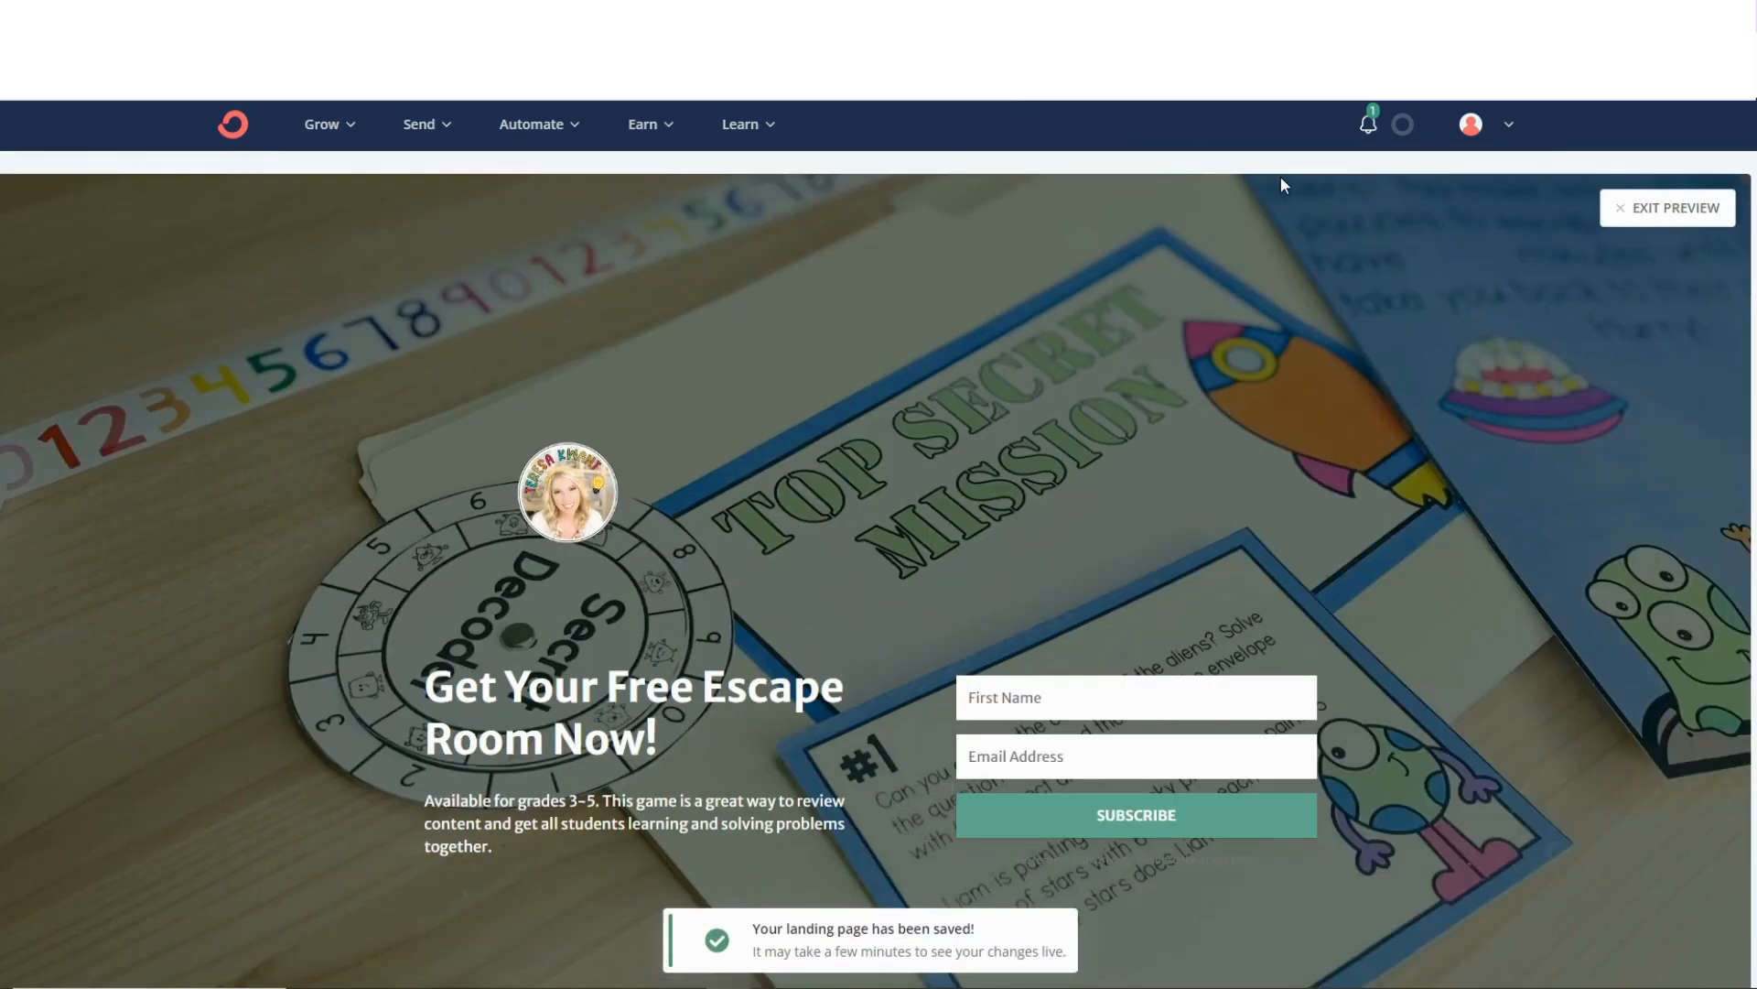
left_click(1084, 710)
left_click(1089, 752)
left_click(1043, 767)
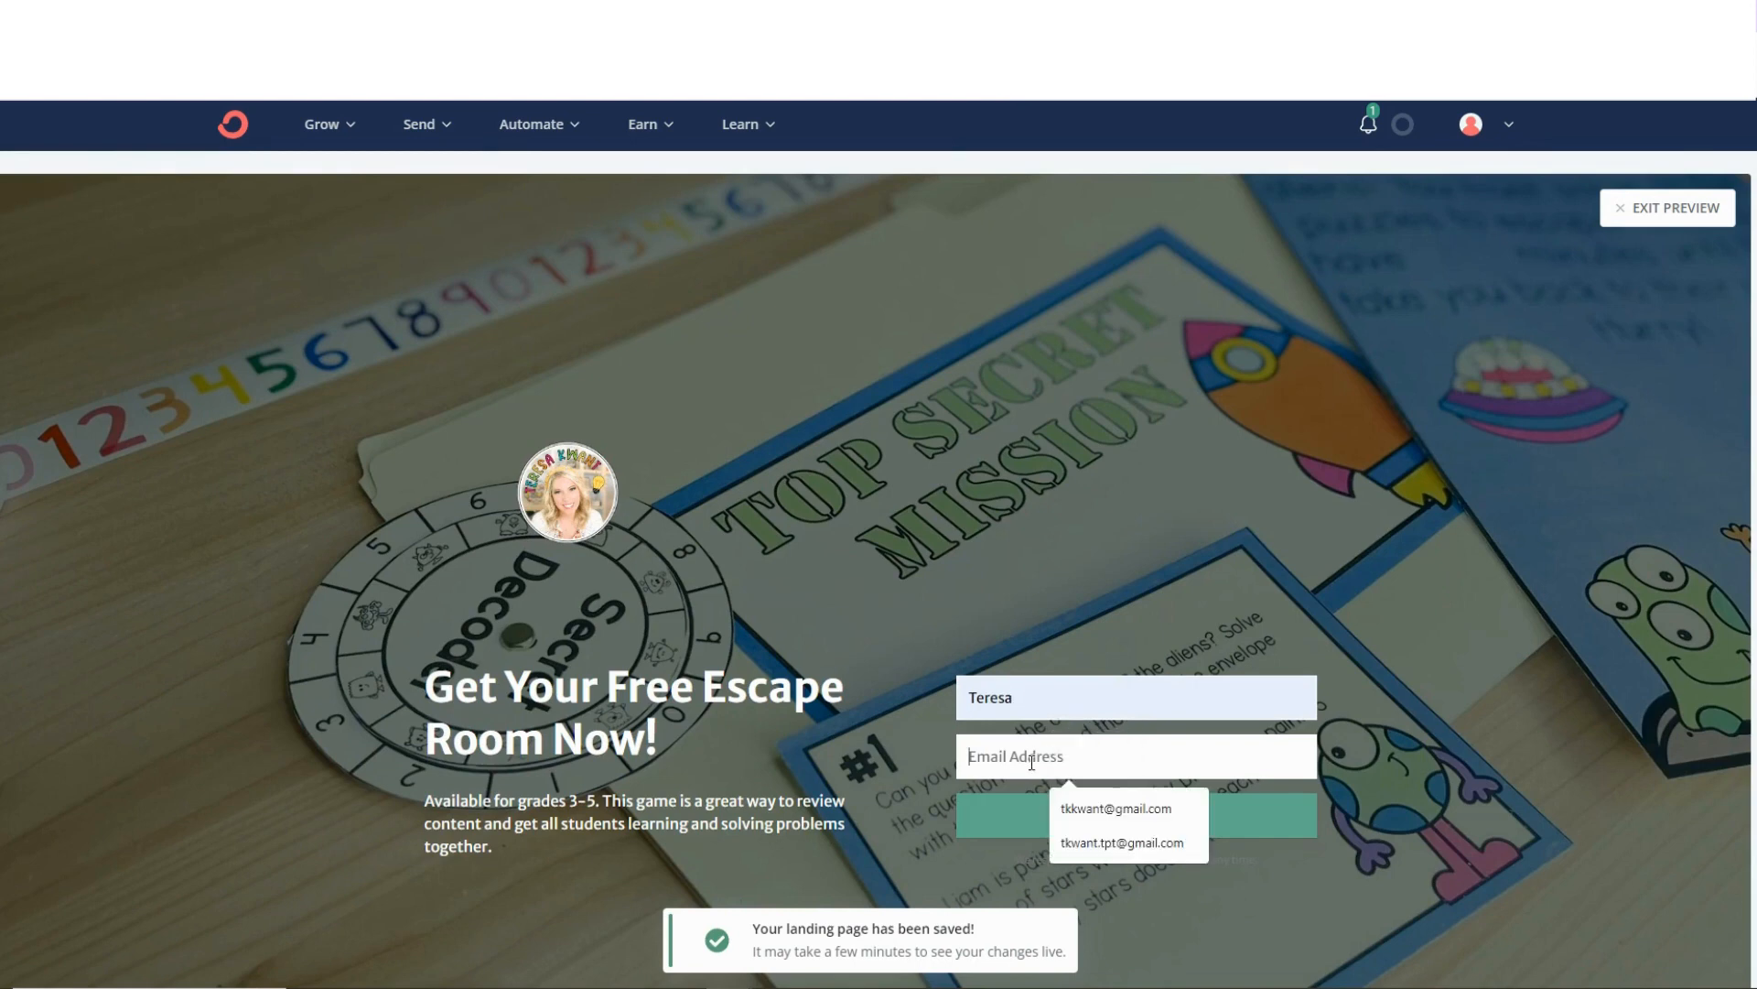
left_click(1082, 813)
left_click(1118, 817)
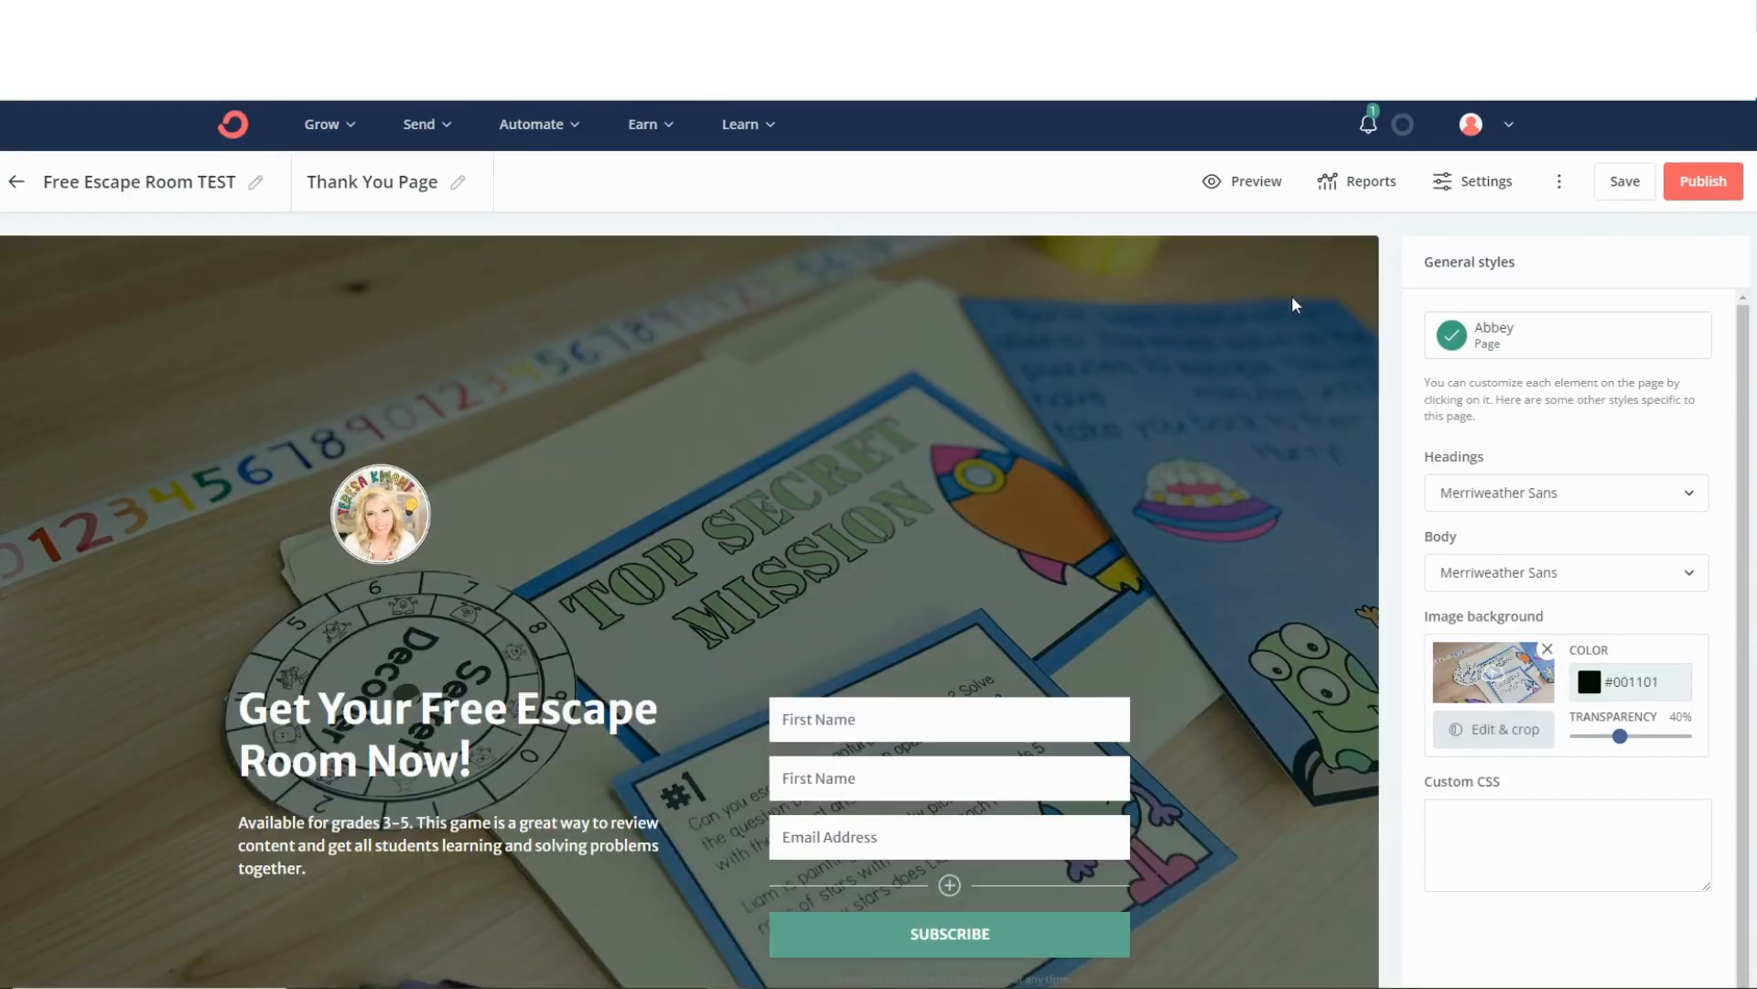
Open the landing page's publishing options and copy its share URL.
left_click(1697, 183)
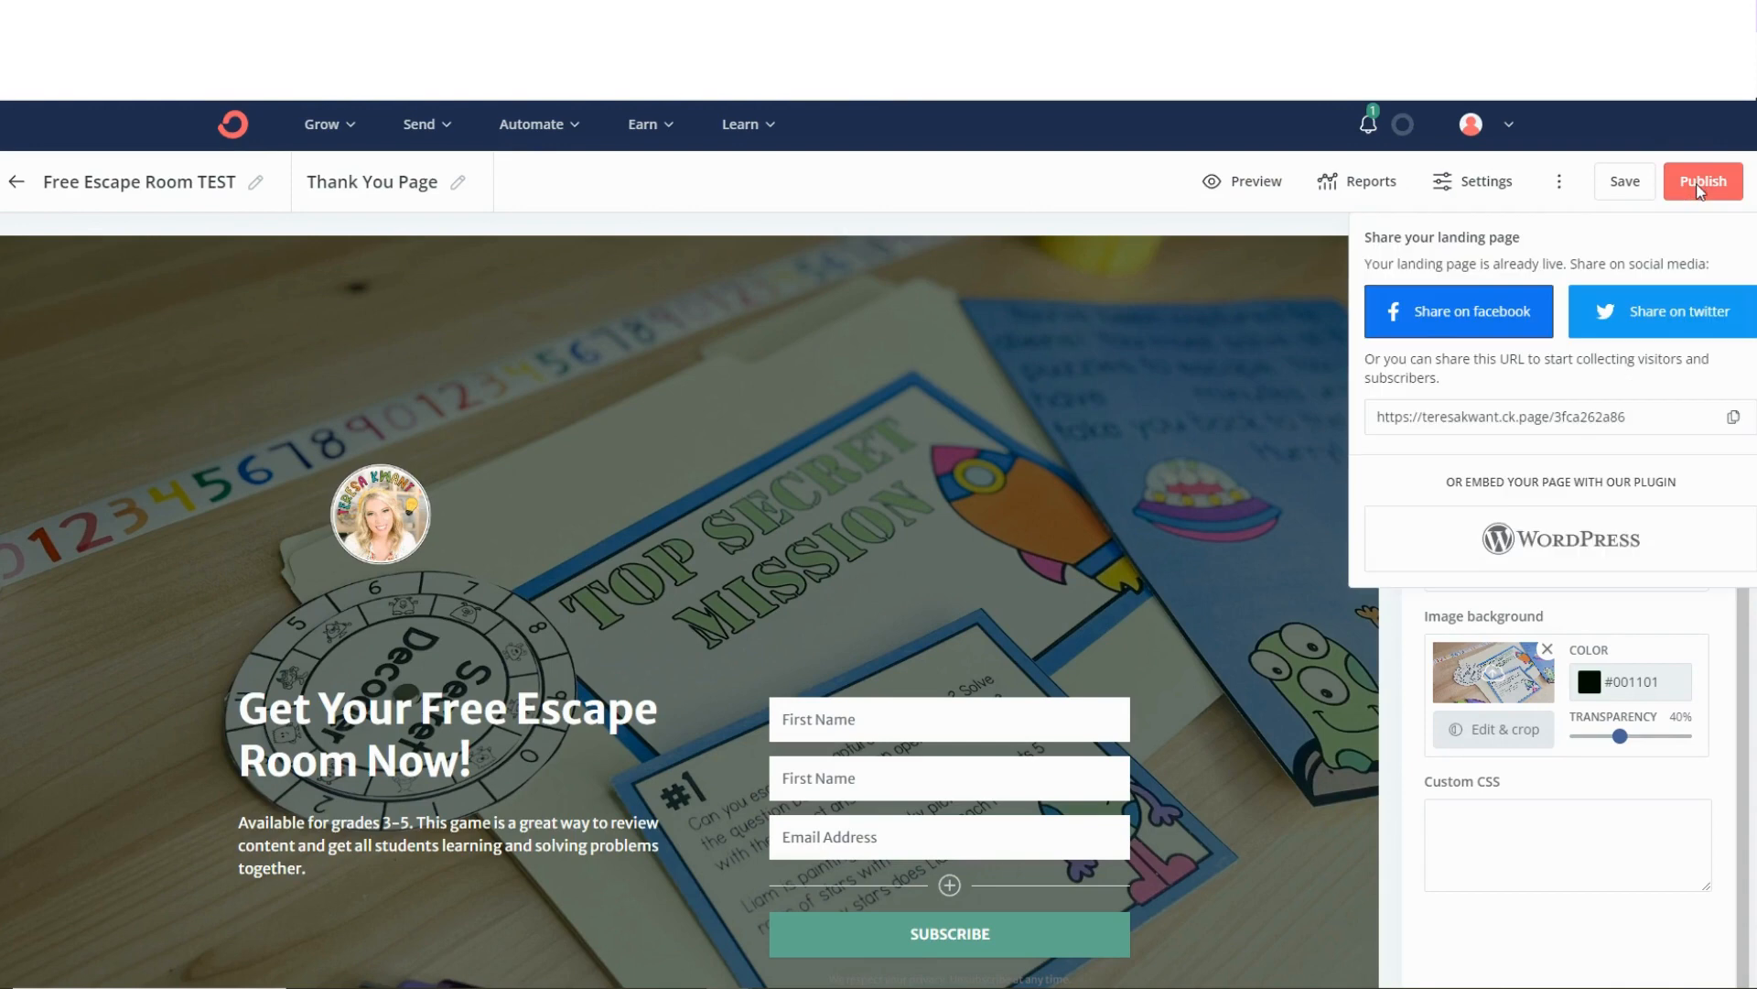
left_click(1733, 416)
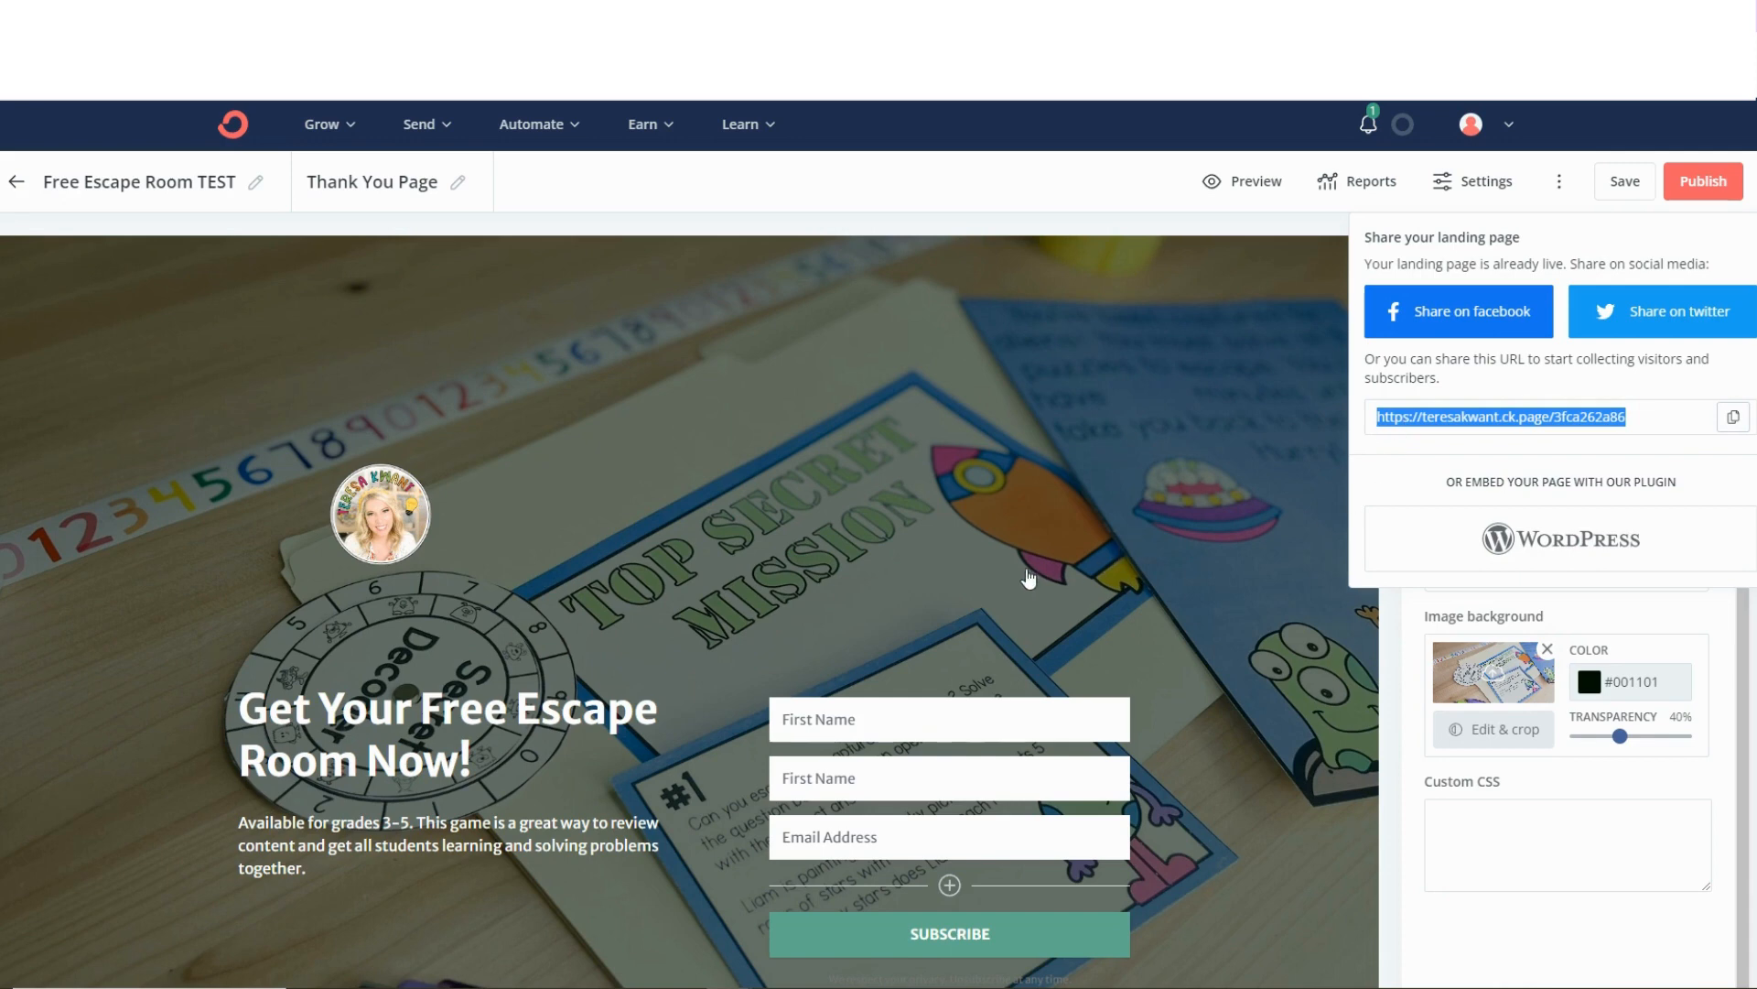
Delete the duplicate First Name custom field at the start of the sign-up form.
left_click(665, 472)
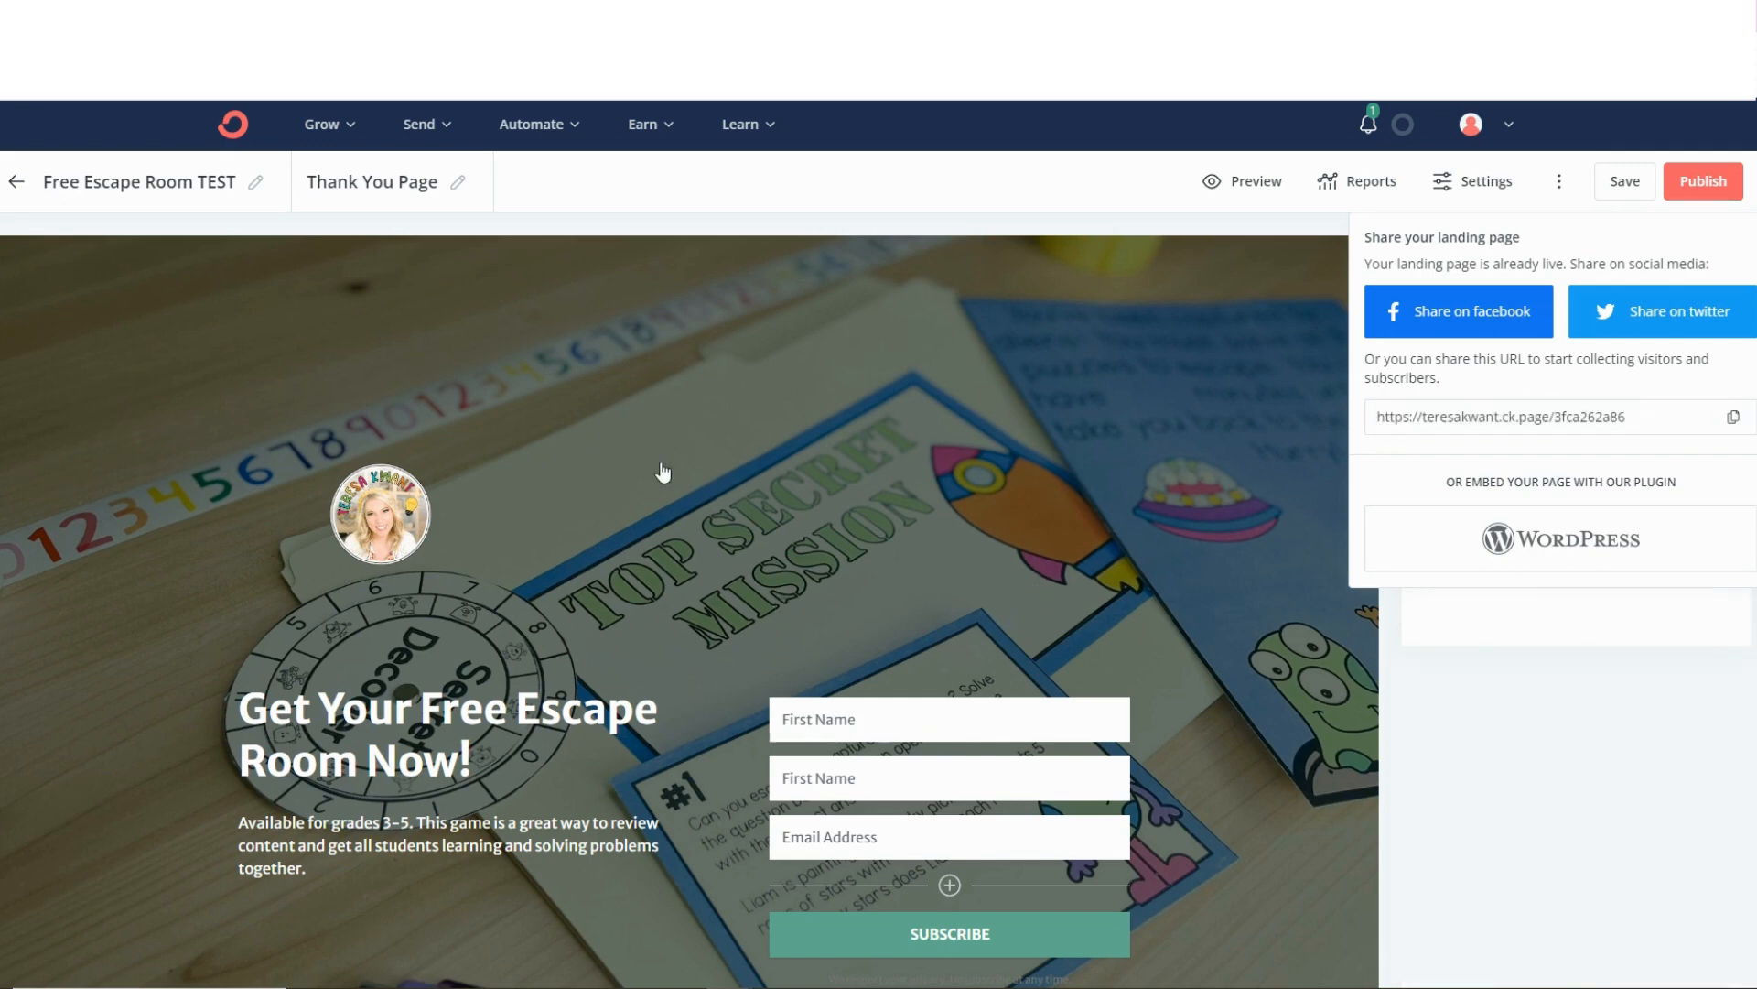
scroll(787, 495, "down", 1)
scroll(787, 495, "down", 3)
scroll(805, 439, "up", 3)
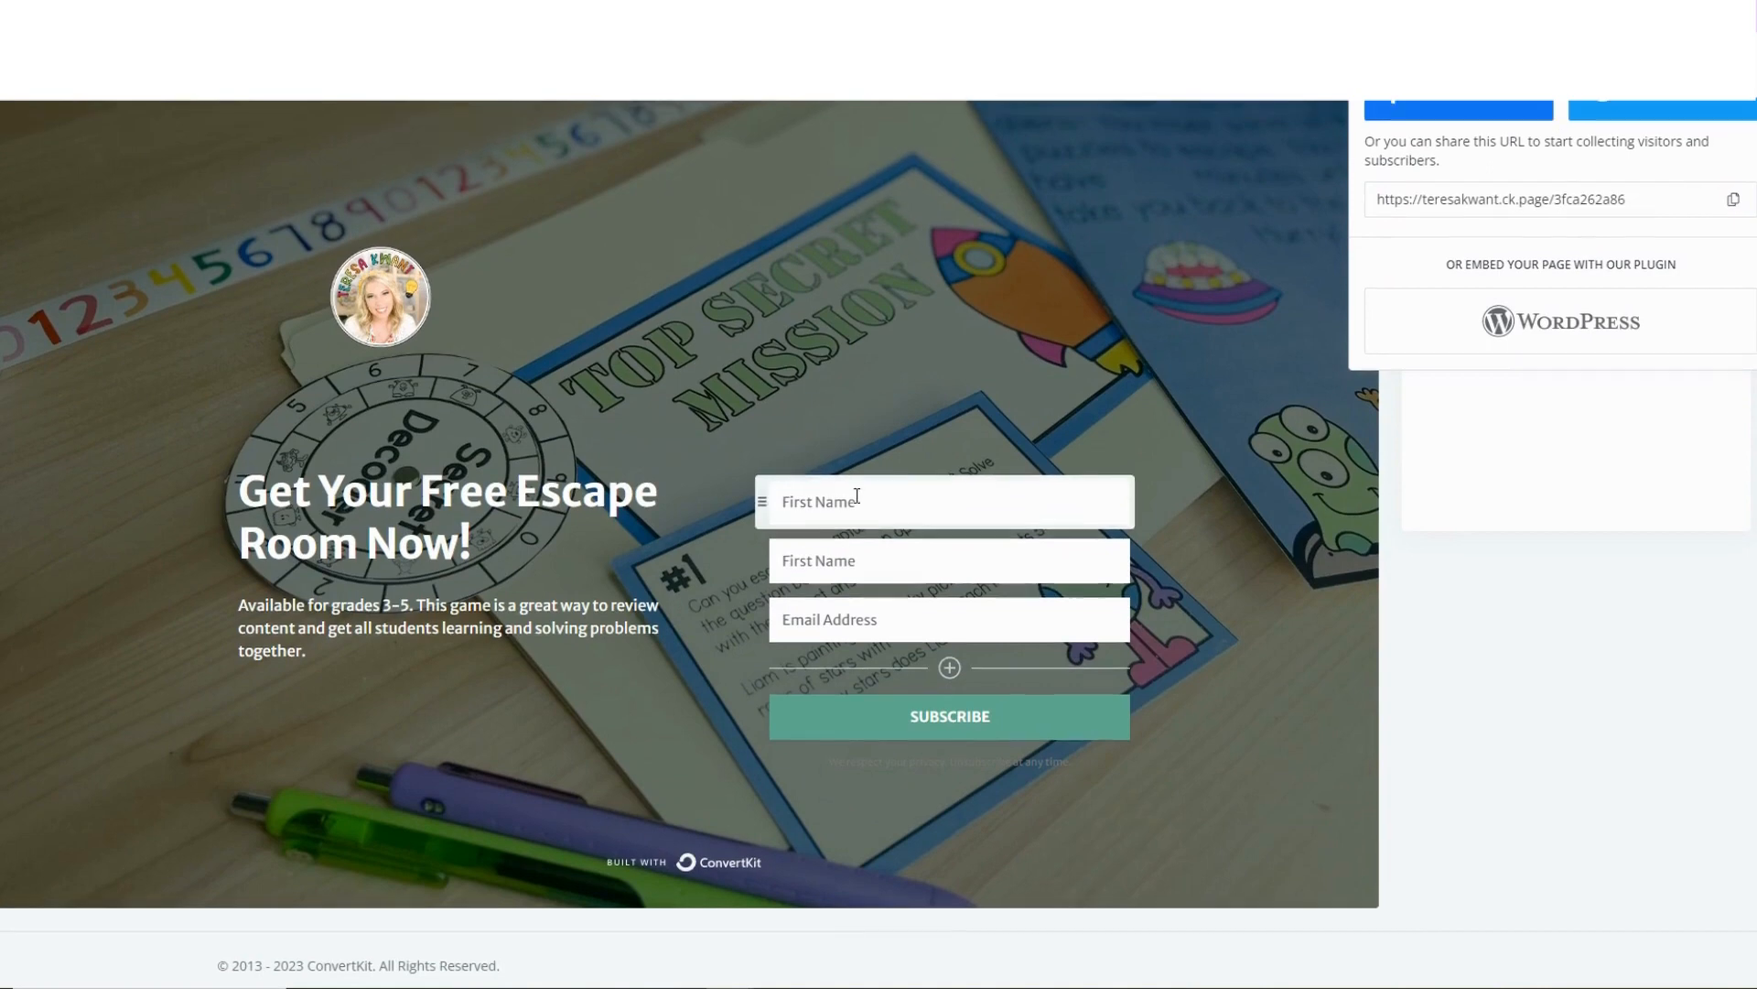
left_click(778, 720)
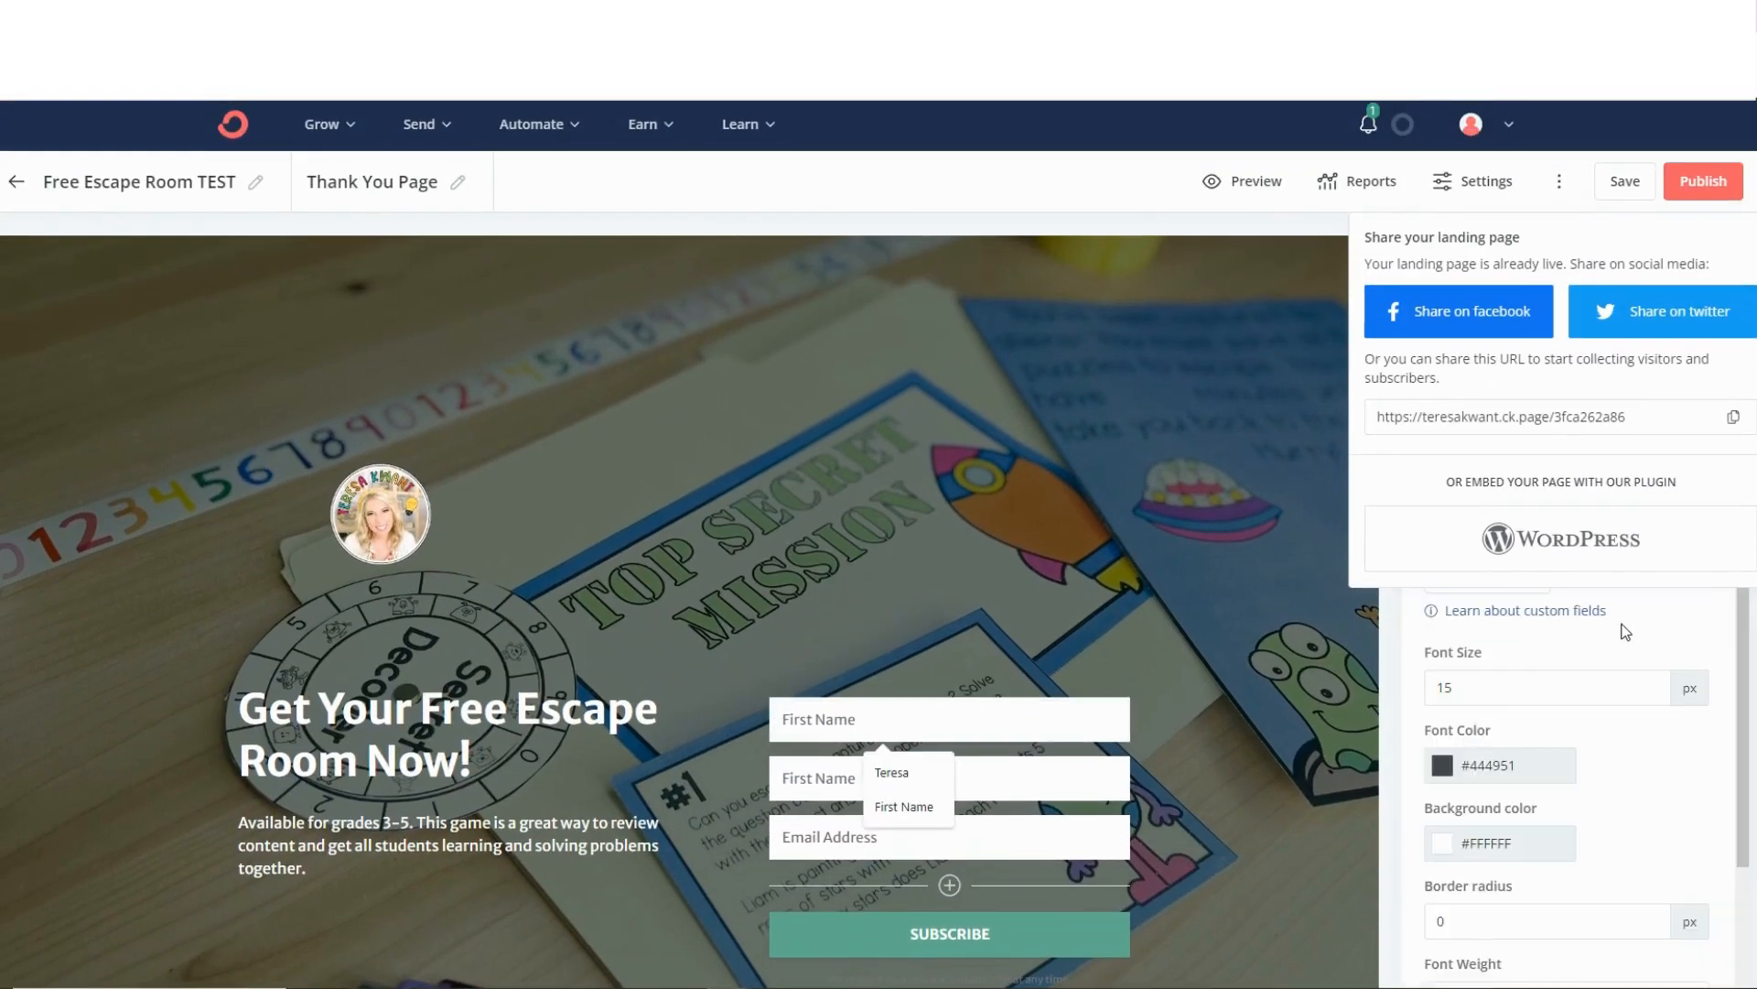
left_click(1393, 661)
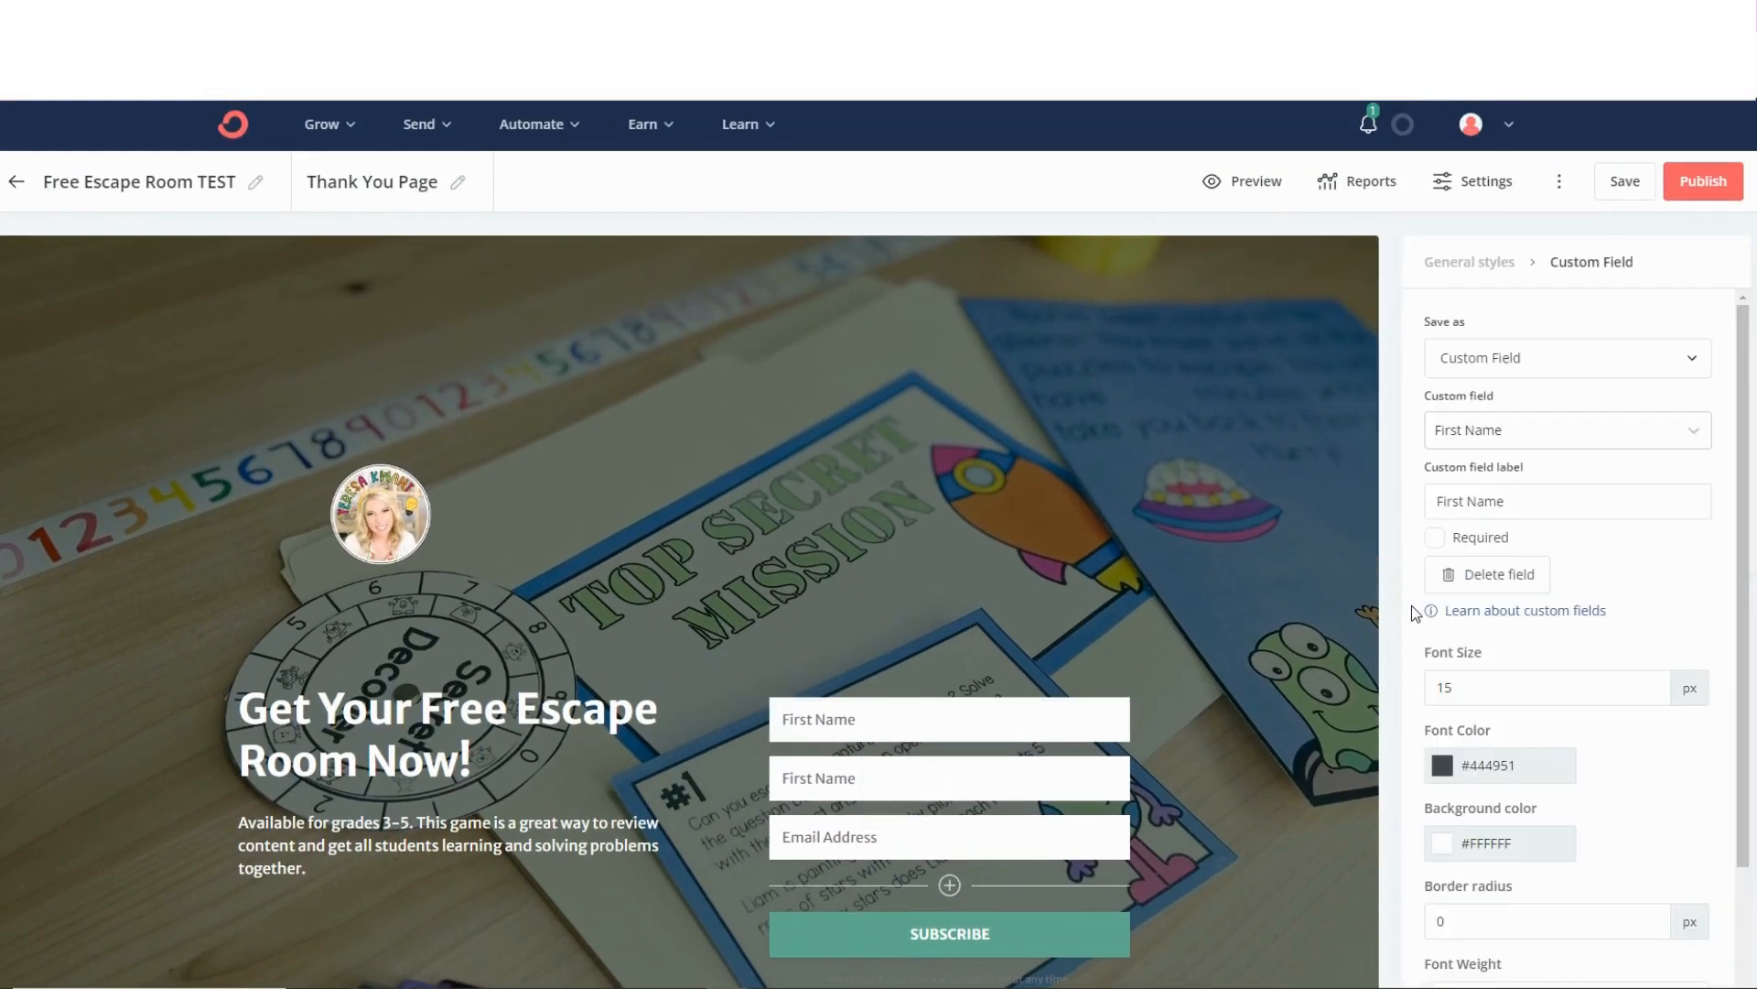
scroll(1417, 612, "down", 2)
left_click(865, 719)
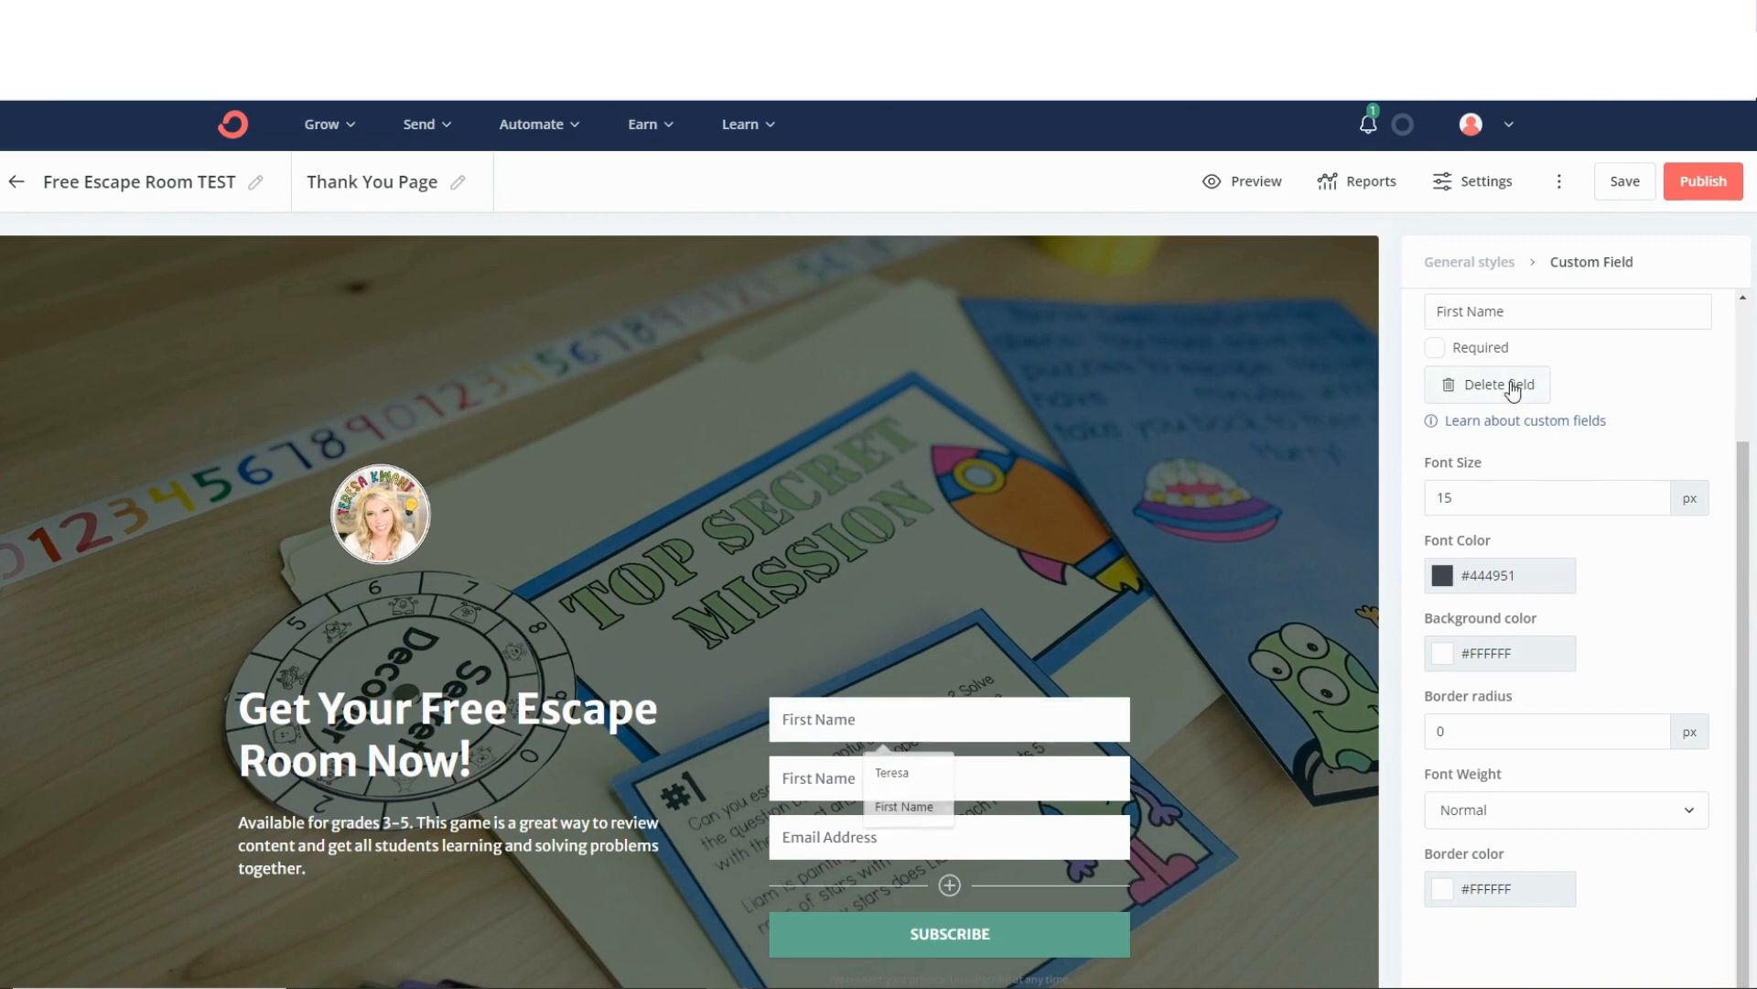
left_click(1513, 389)
left_click(738, 576)
scroll(805, 569, "down", 1)
scroll(871, 563, "up", 1)
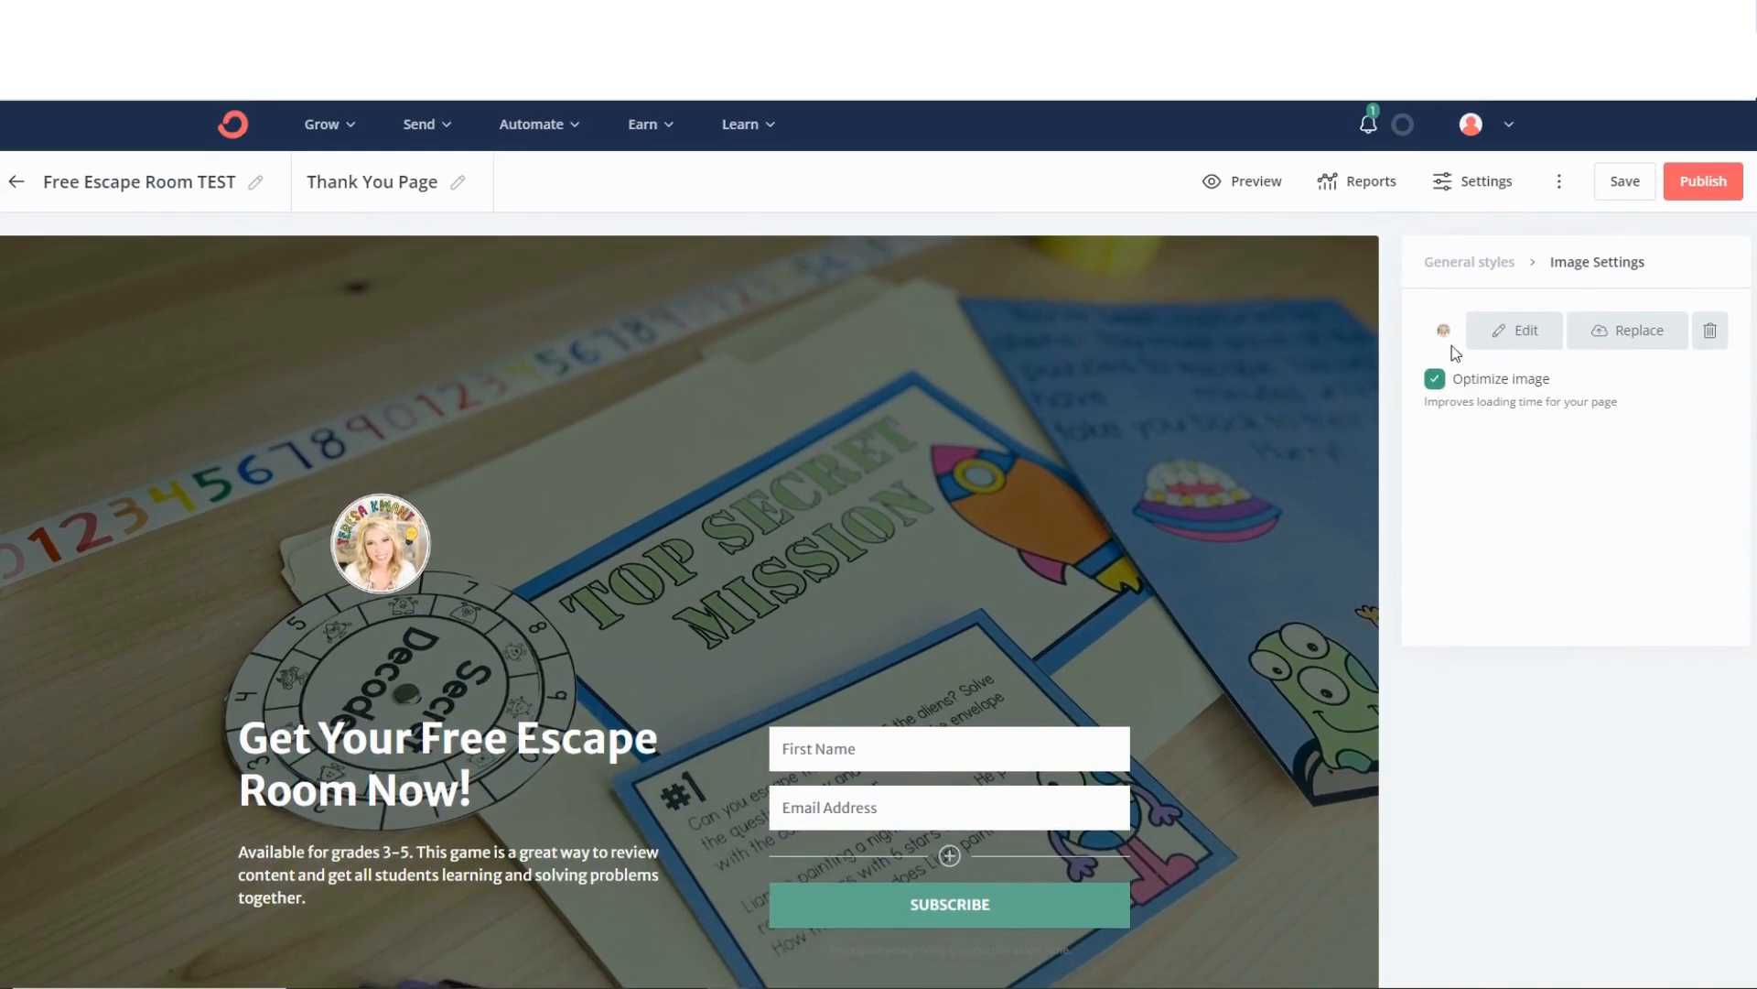
Publish the landing page with the corrected sign-up form and copy its share URL.
left_click(1689, 188)
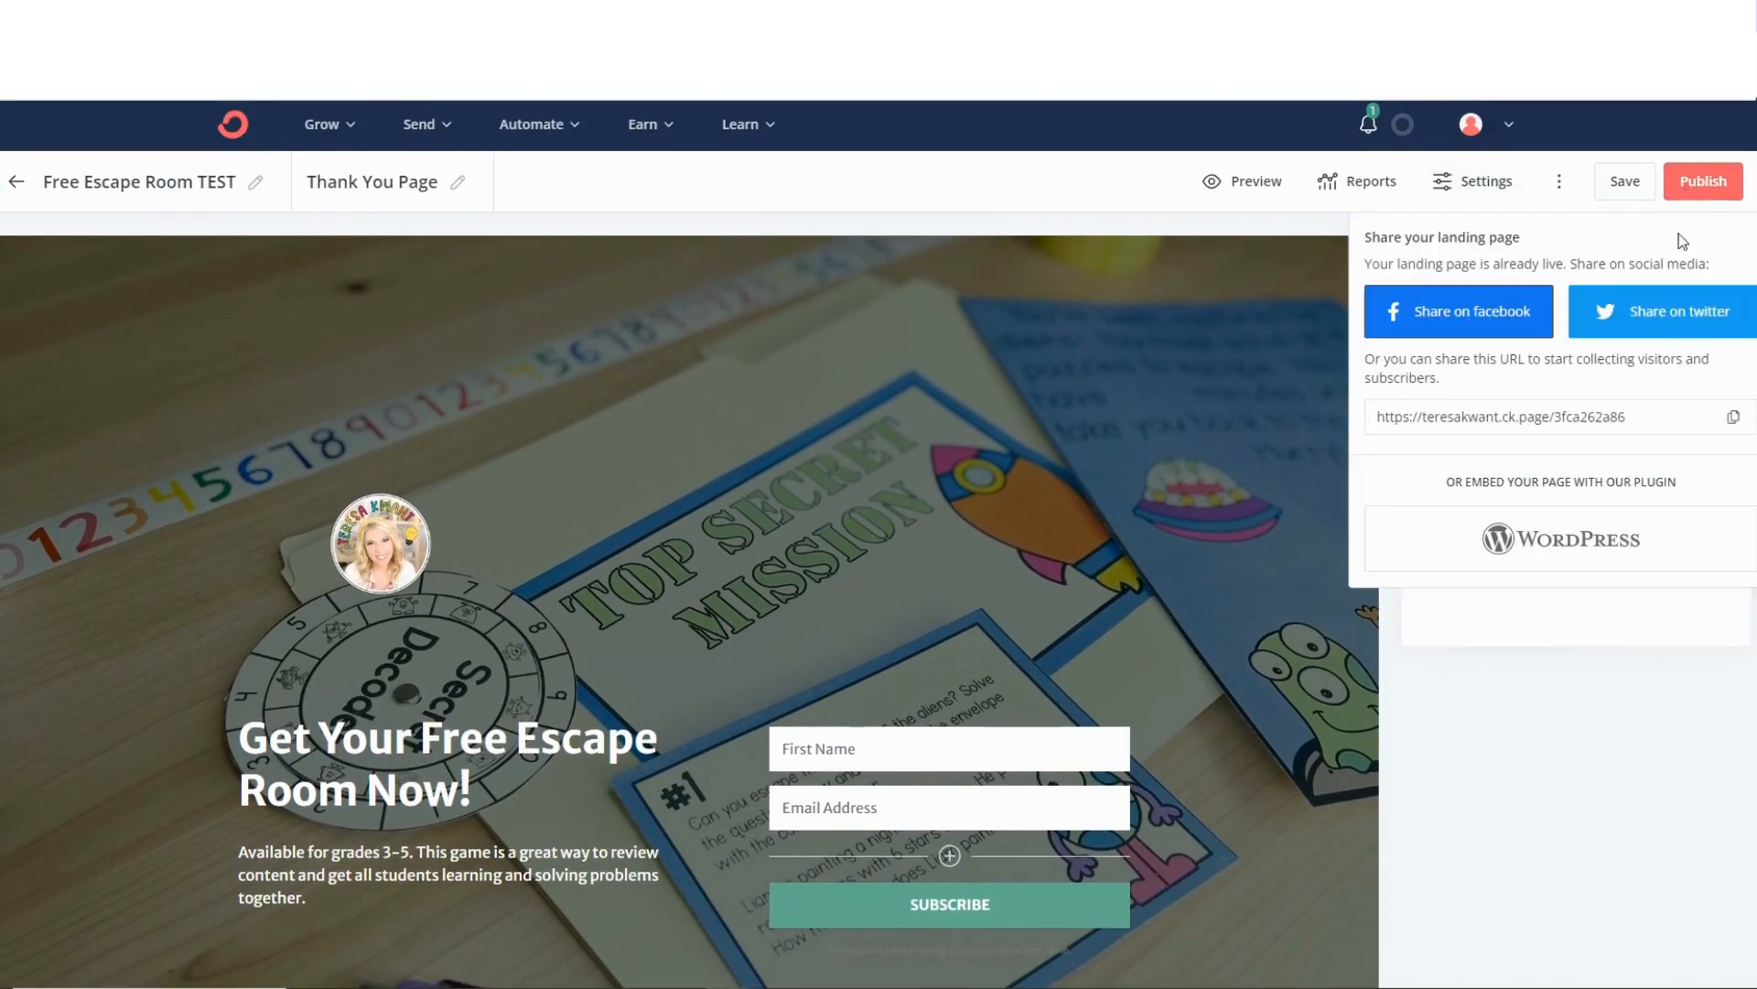
left_click(1732, 416)
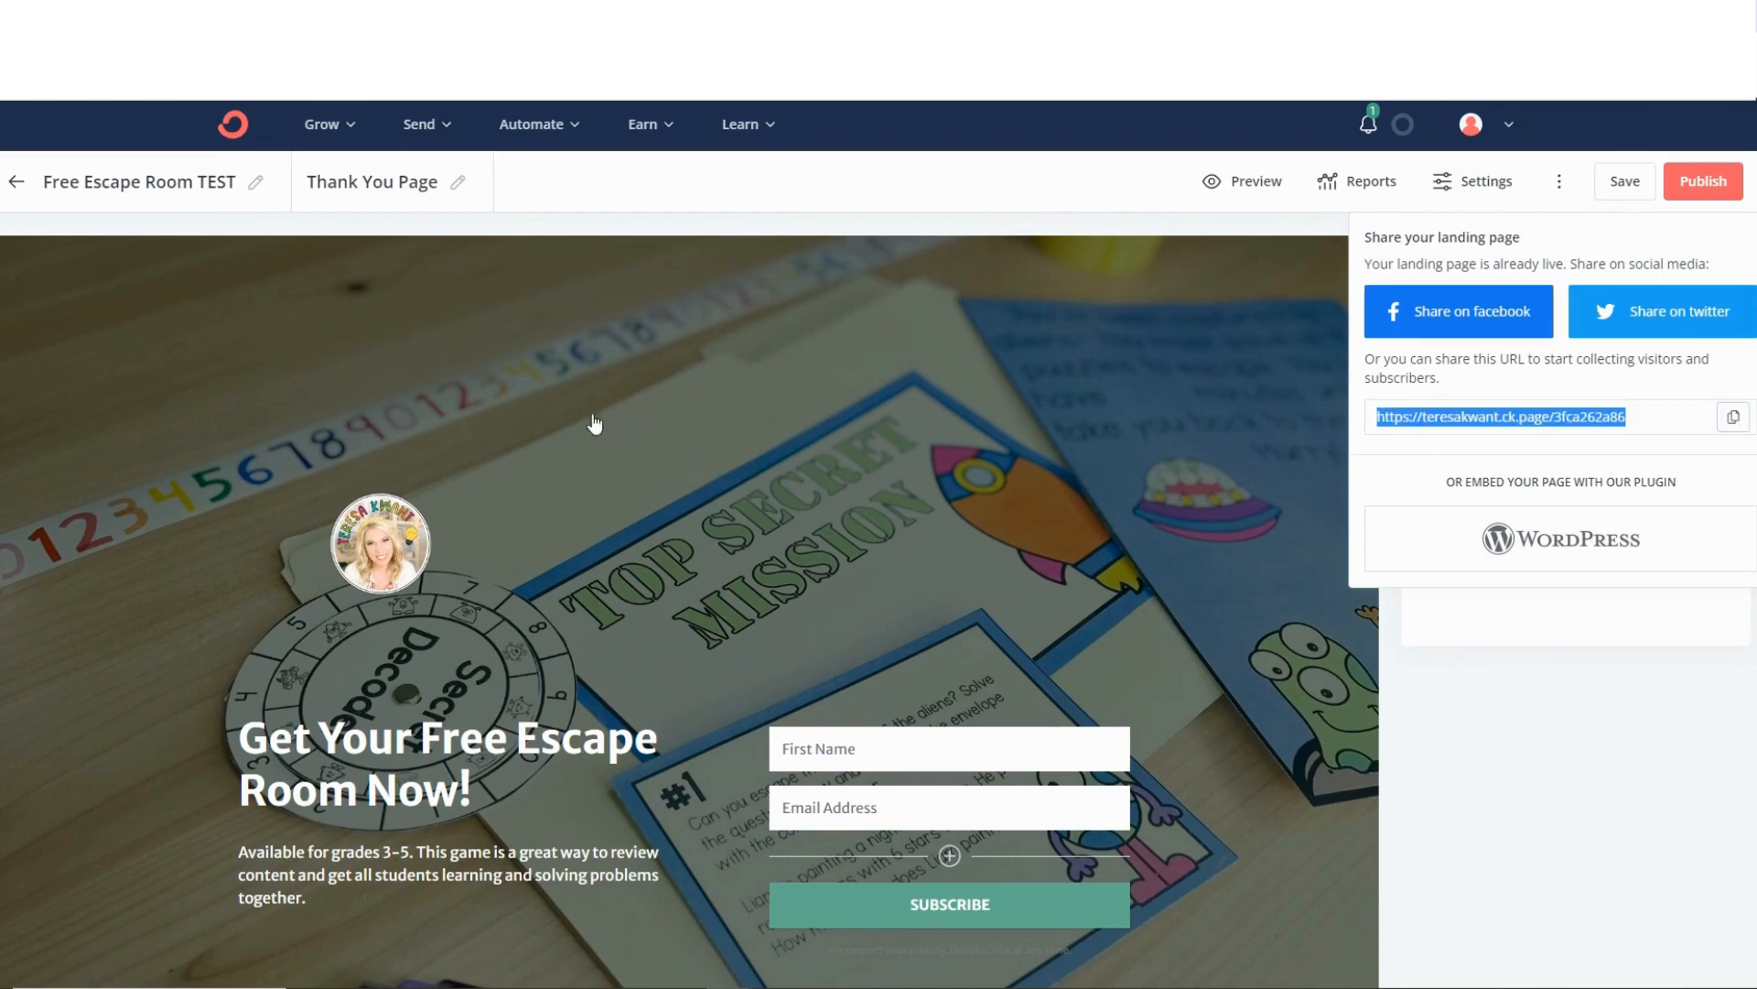